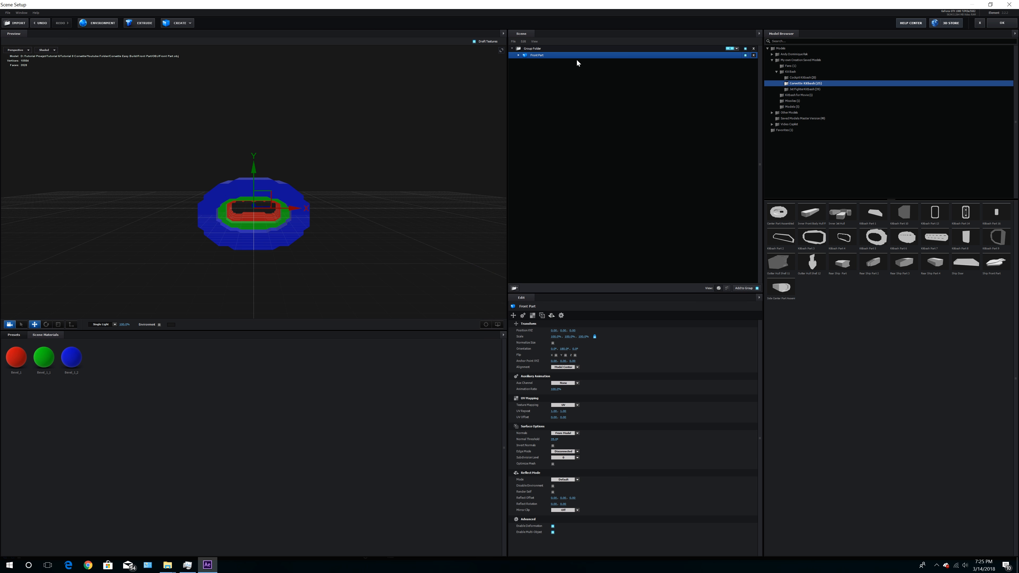
# Rename the top-level group folder in the scene as Corvette Master
pyautogui.doubleClick(532, 48)
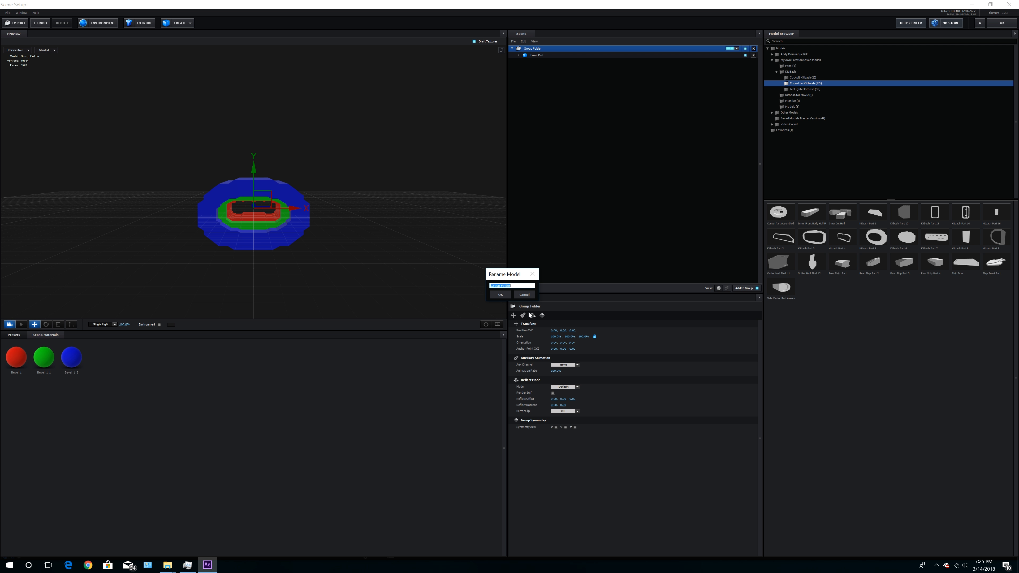
pyautogui.write('co')
pyautogui.press('Return')
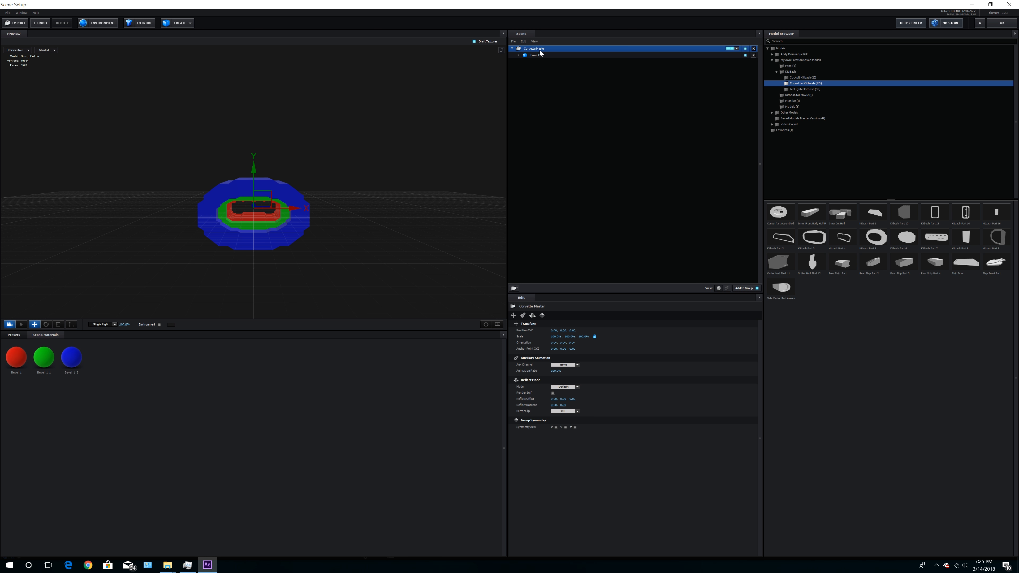
# Create a group folder named Front Body inside Corvette Master and place the Front Part model in it
pyautogui.click(514, 288)
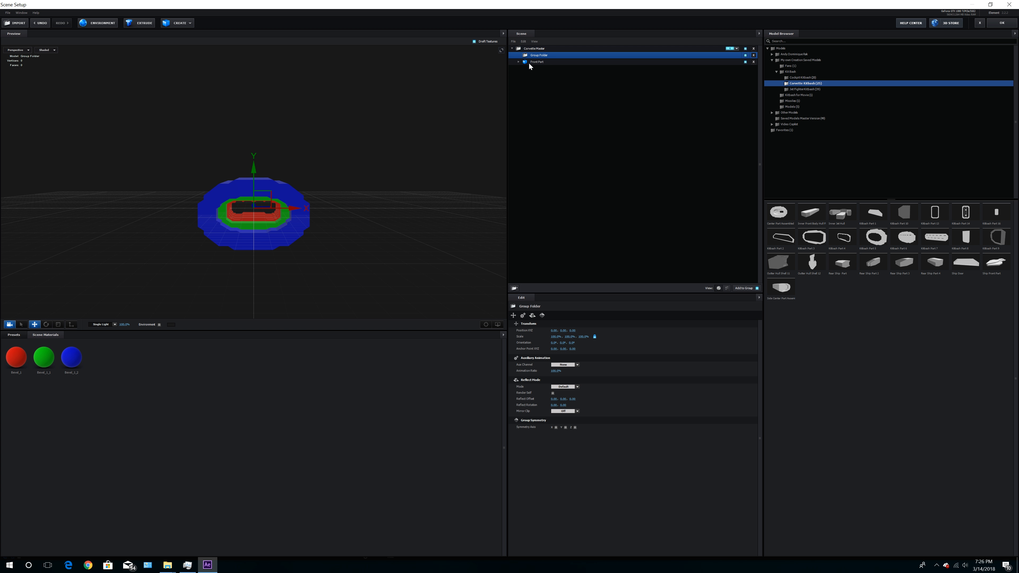
pyautogui.doubleClick(537, 56)
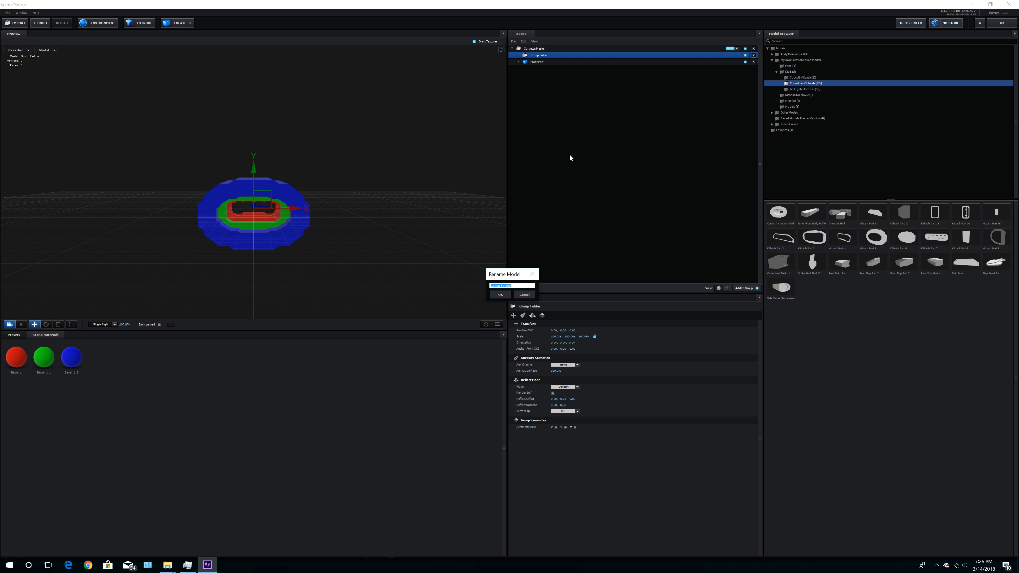
pyautogui.write('Front Body')
pyautogui.press('Return')
pyautogui.moveTo(556, 61); pyautogui.dragTo(543, 56)
# Reset all three bevel materials of the Front Part model to their defaults
pyautogui.scroll(3, 312, 241)
pyautogui.moveTo(312, 239); pyautogui.dragTo(310, 217)
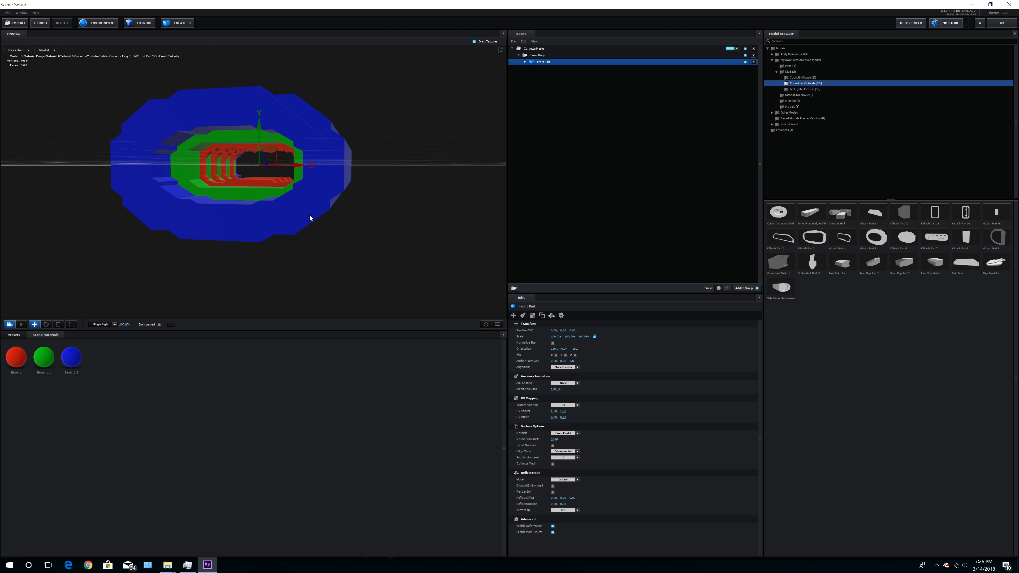
pyautogui.moveTo(310, 216); pyautogui.dragTo(278, 194)
pyautogui.click(524, 62)
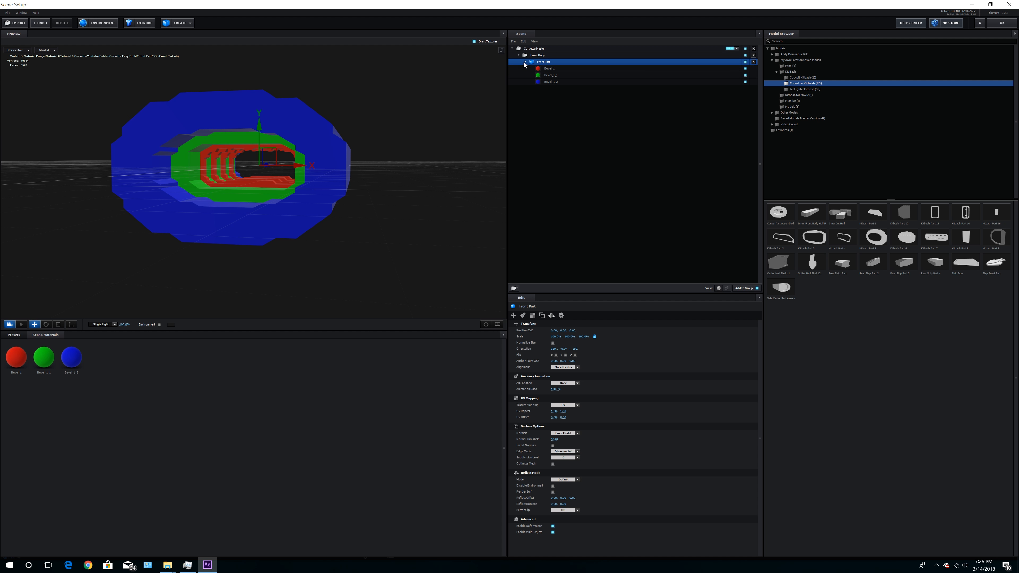
pyautogui.rightClick(539, 68)
pyautogui.click(549, 71)
pyautogui.rightClick(538, 75)
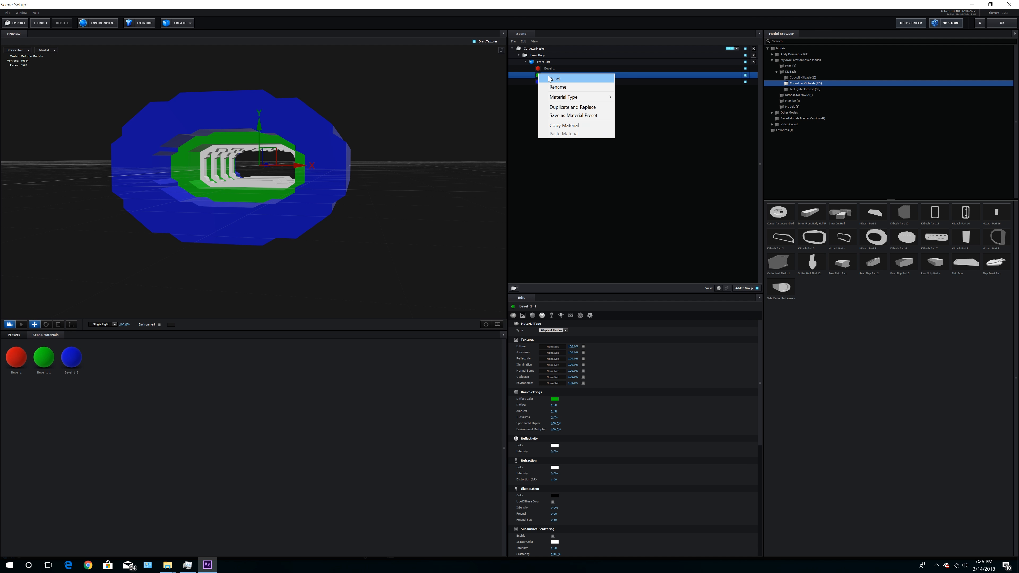
pyautogui.click(549, 80)
pyautogui.rightClick(541, 81)
pyautogui.click(556, 87)
# Enable ambient occlusion (Show AO) in the preview's view options
pyautogui.moveTo(436, 135); pyautogui.dragTo(465, 164)
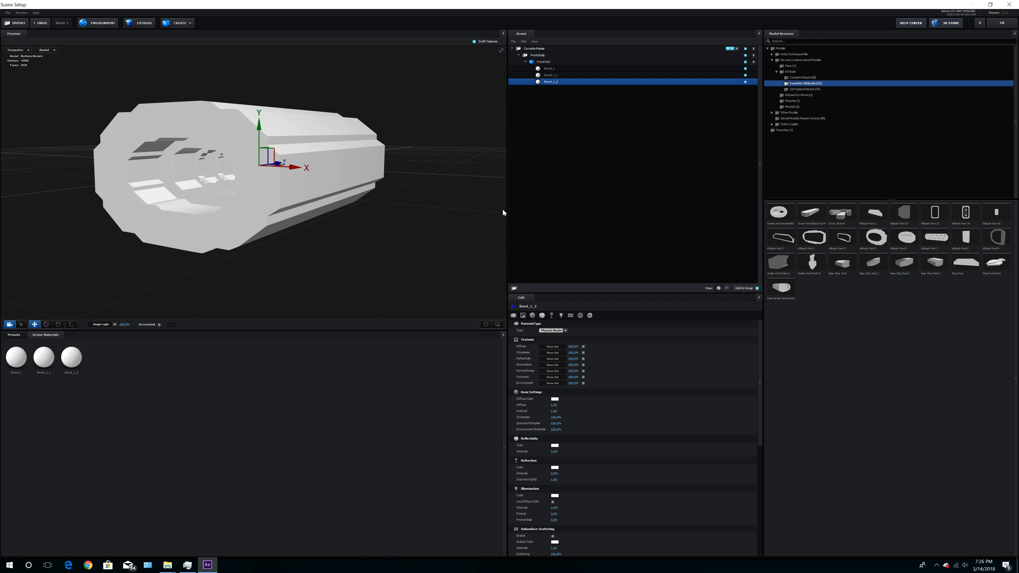
pyautogui.click(497, 324)
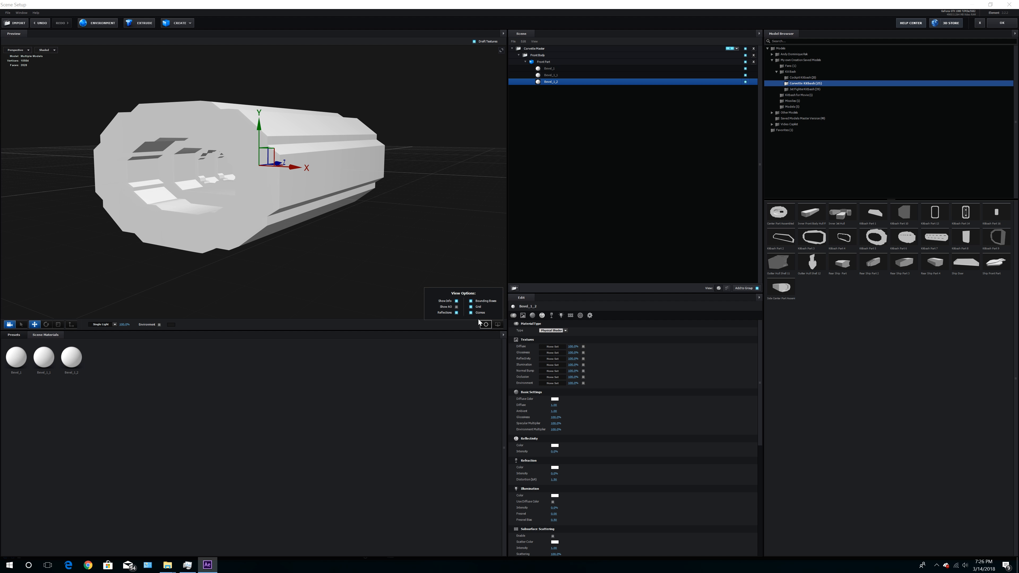
pyautogui.click(457, 307)
pyautogui.moveTo(306, 217)
pyautogui.mouseDown()
pyautogui.moveTo(320, 212)
pyautogui.moveTo(310, 217)
pyautogui.mouseUp()
pyautogui.moveTo(347, 168); pyautogui.dragTo(348, 169)
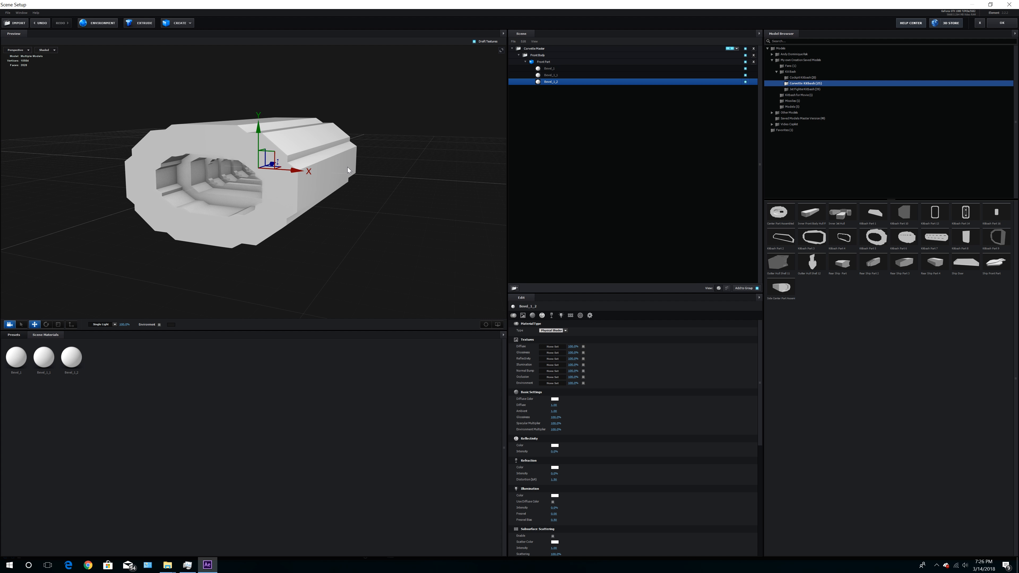
# Duplicate the Front Part model within the Front Body group
pyautogui.click(526, 61)
pyautogui.click(540, 61)
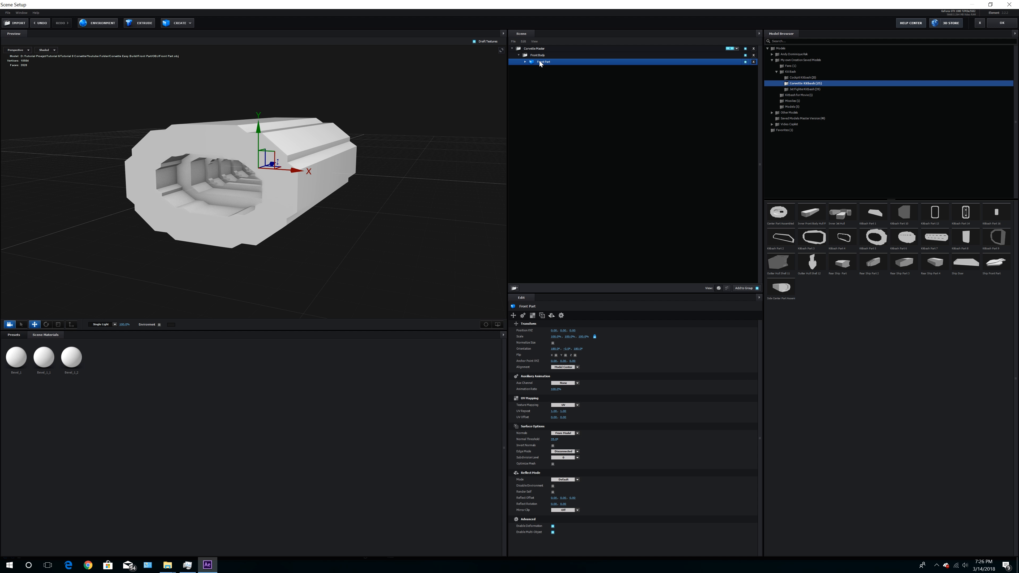
pyautogui.click(537, 55)
pyautogui.click(544, 62)
pyautogui.moveTo(445, 160); pyautogui.dragTo(386, 188)
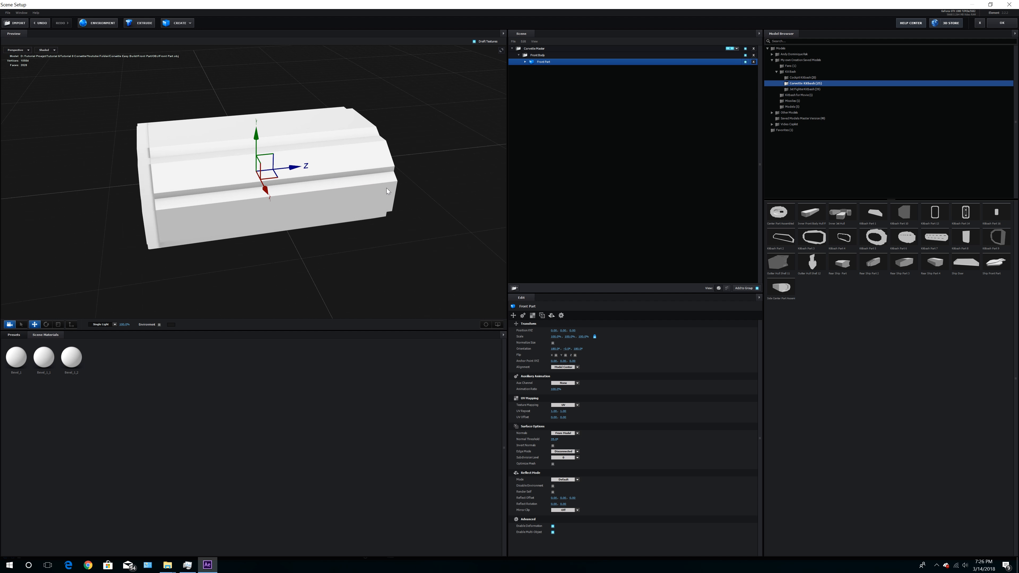
pyautogui.hotkey('ctrl', 'd')
pyautogui.doubleClick(543, 62)
pyautogui.click(746, 69)
pyautogui.click(746, 75)
pyautogui.click(525, 61)
pyautogui.moveTo(398, 150); pyautogui.dragTo(477, 106)
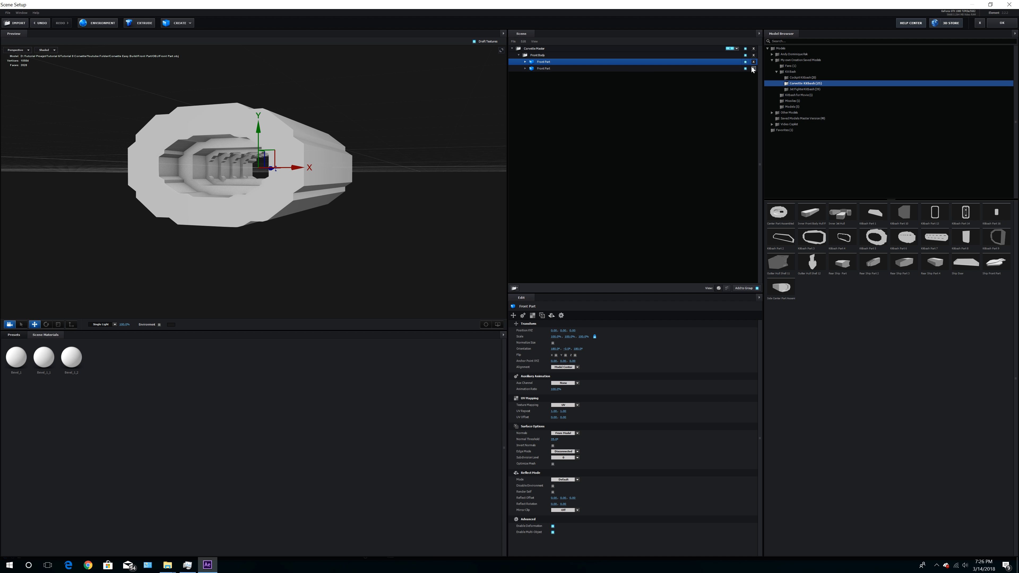
pyautogui.click(745, 62)
pyautogui.click(745, 62)
pyautogui.click(746, 68)
pyautogui.click(746, 69)
pyautogui.hotkey('ctrl', 'd')
pyautogui.moveTo(382, 207); pyautogui.dragTo(360, 213)
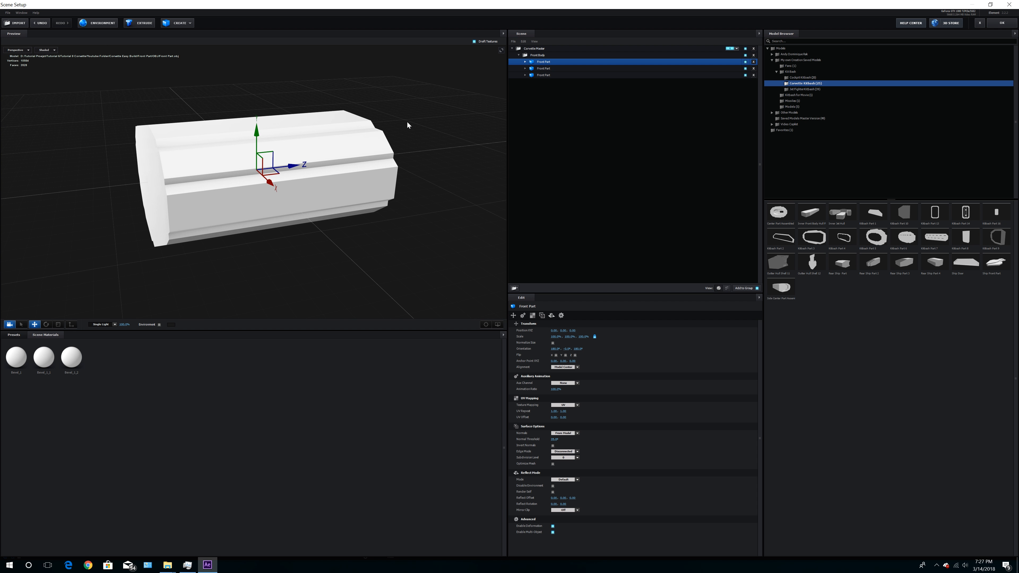
pyautogui.click(330, 208)
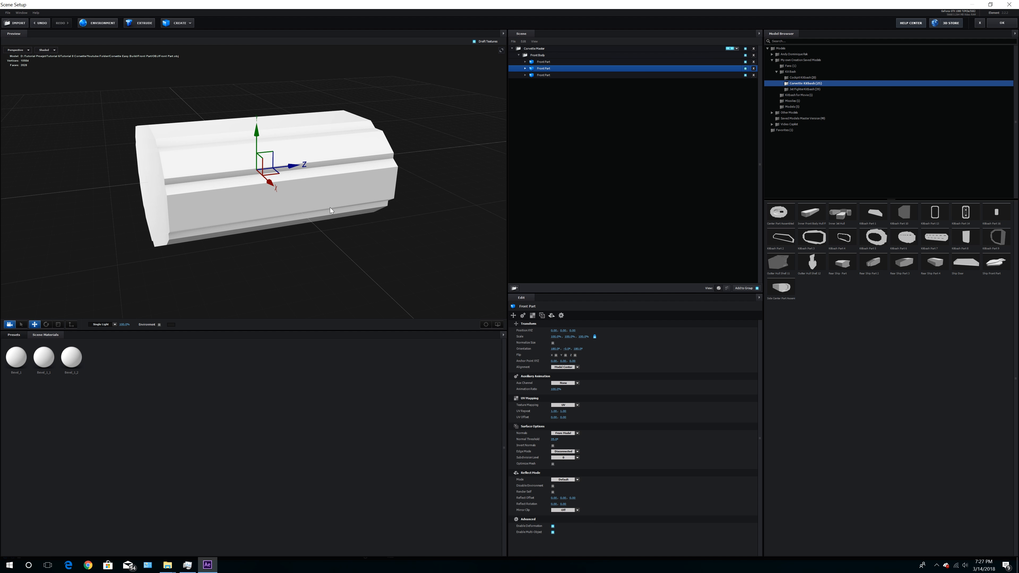
pyautogui.click(58, 325)
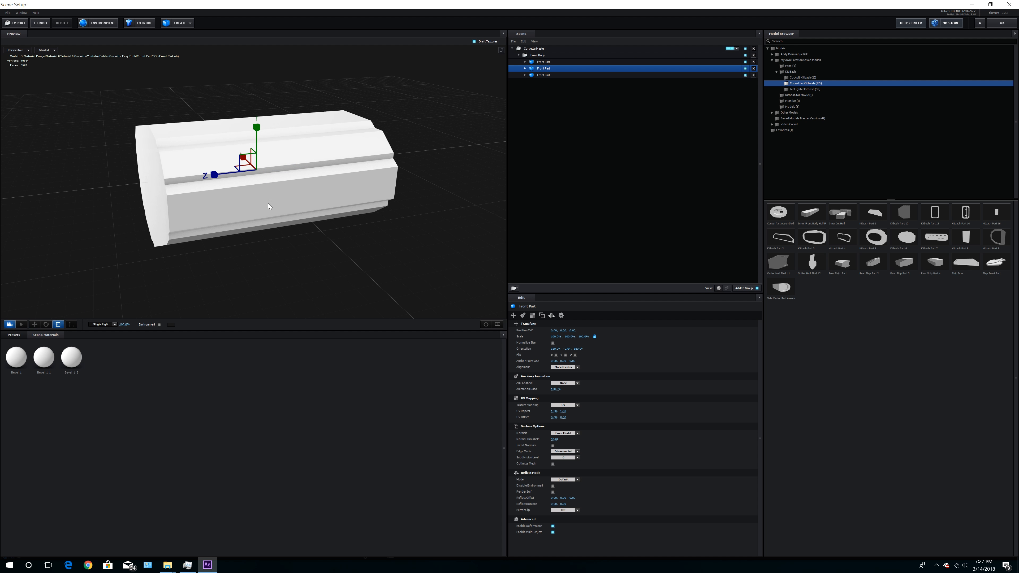
pyautogui.click(754, 68)
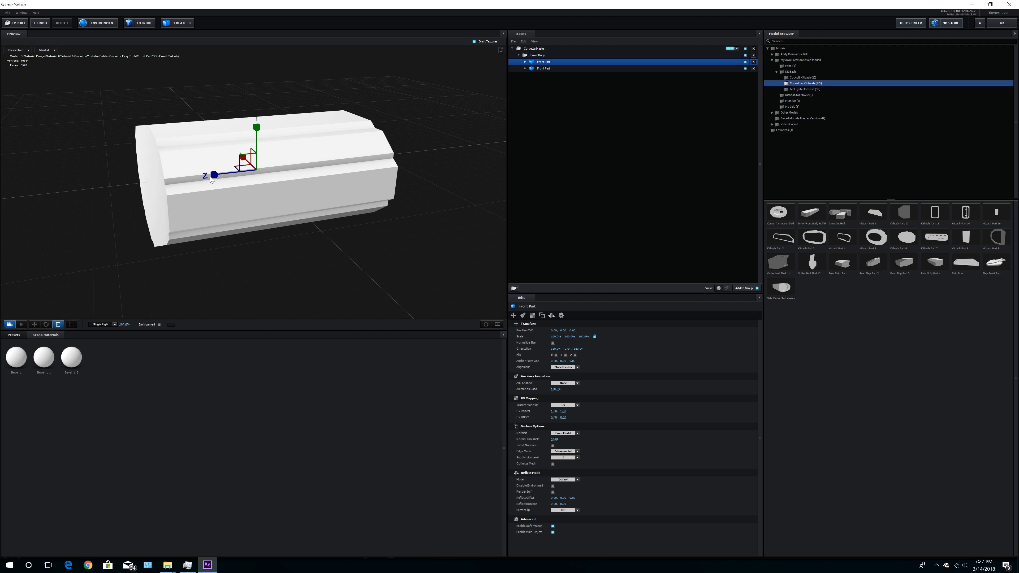
# Set the scale of the Front Part copy to 105%
pyautogui.click(556, 336)
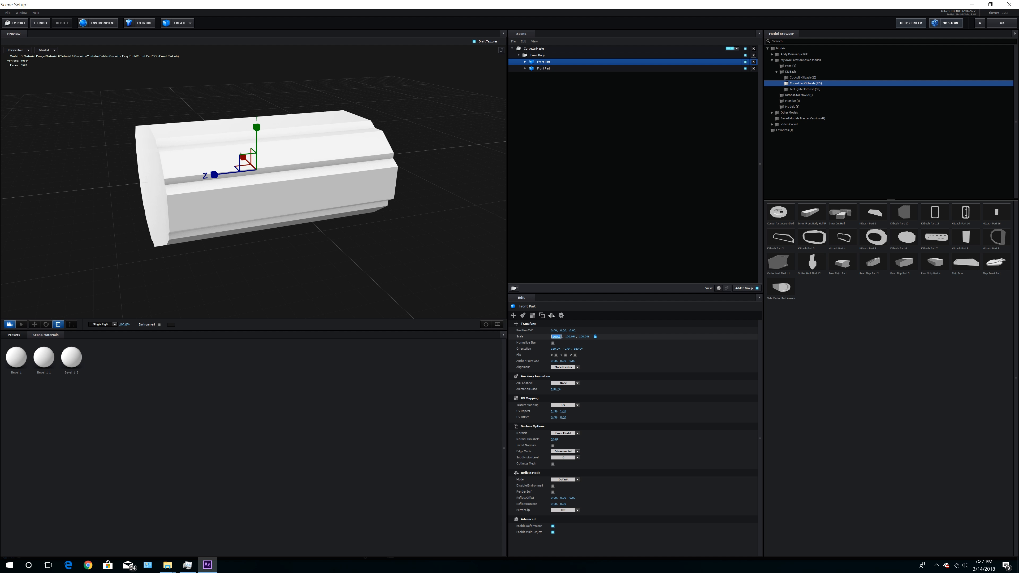
pyautogui.write('10')
pyautogui.write('5')
pyautogui.press('Return')
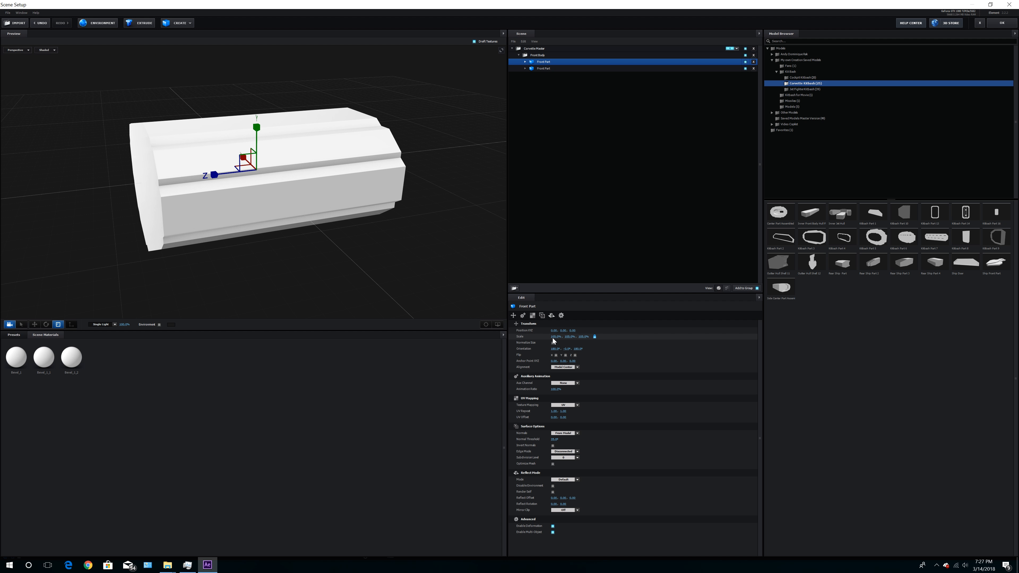
# Shrink the enlarged Front Part copy along its Z axis into a narrow band around the hull
pyautogui.moveTo(216, 178); pyautogui.dragTo(311, 177)
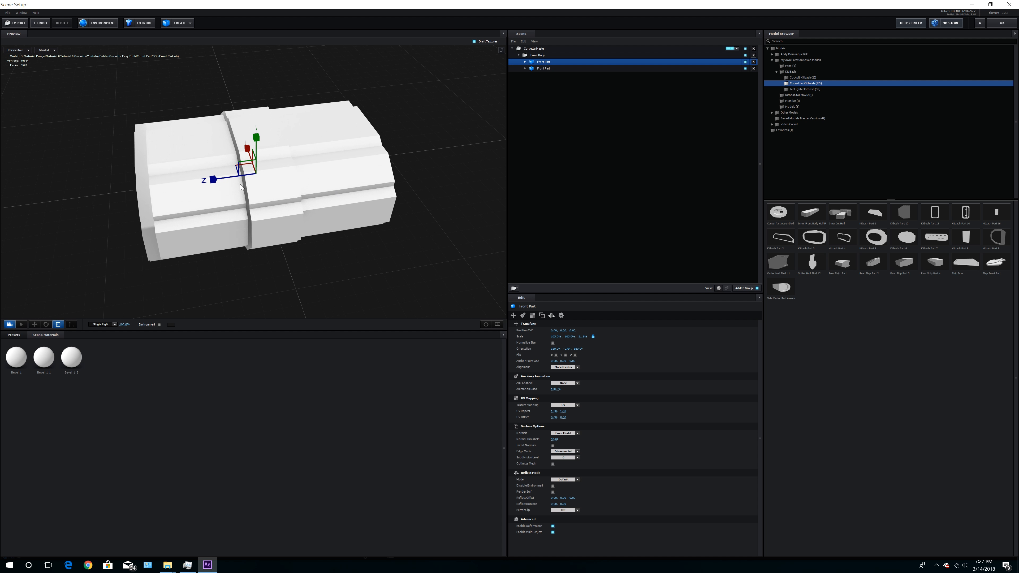
pyautogui.click(34, 326)
pyautogui.click(58, 326)
pyautogui.moveTo(233, 251); pyautogui.dragTo(261, 242)
pyautogui.moveTo(223, 187); pyautogui.dragTo(205, 196)
# Move the band along Z to one end of the hull, duplicate it twice and space the three bands along the length
pyautogui.click(35, 324)
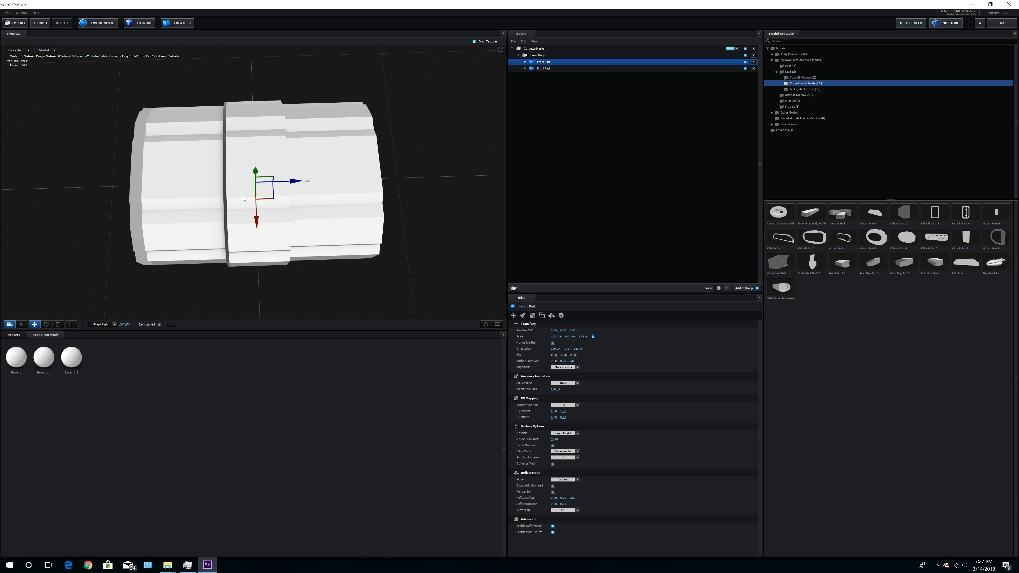
pyautogui.moveTo(290, 183); pyautogui.dragTo(379, 190)
pyautogui.hotkey('ctrl', 'd')
pyautogui.hotkey('ctrl', 'd')
pyautogui.rightClick(284, 207)
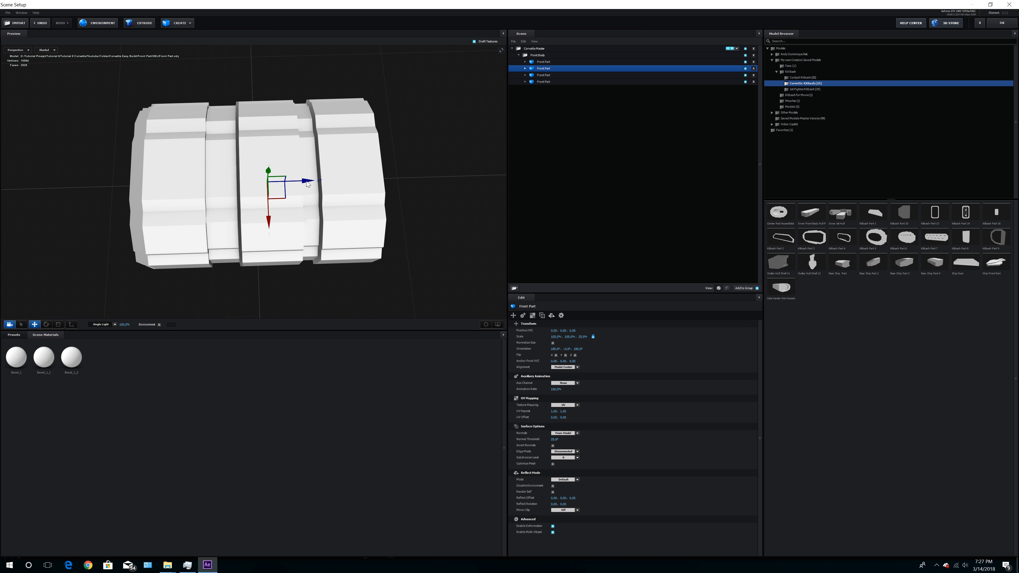
pyautogui.moveTo(307, 183); pyautogui.dragTo(308, 183)
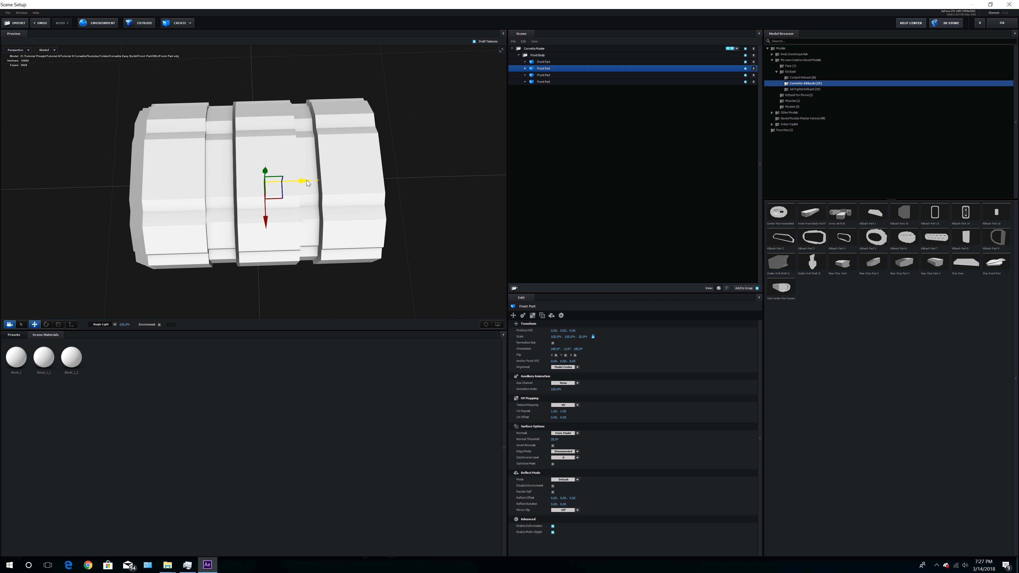
pyautogui.moveTo(354, 197); pyautogui.dragTo(301, 217, button='middle')
pyautogui.moveTo(252, 201); pyautogui.dragTo(248, 201)
pyautogui.rightClick(285, 204)
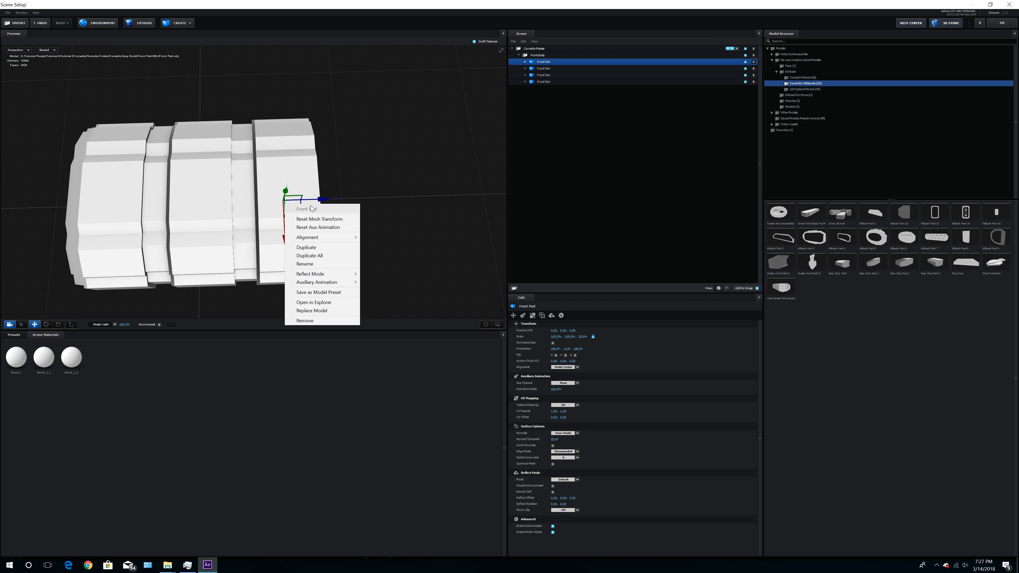
pyautogui.moveTo(326, 200); pyautogui.dragTo(441, 179)
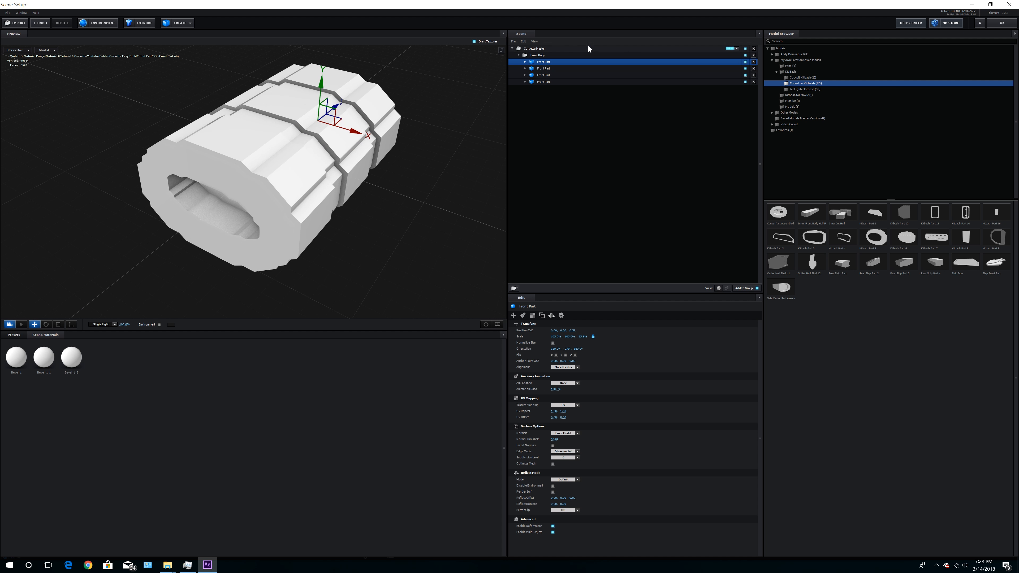
# Collapse the Front Body group and create a group folder named Front Front Body inside Corvette Master
pyautogui.click(519, 55)
pyautogui.click(534, 48)
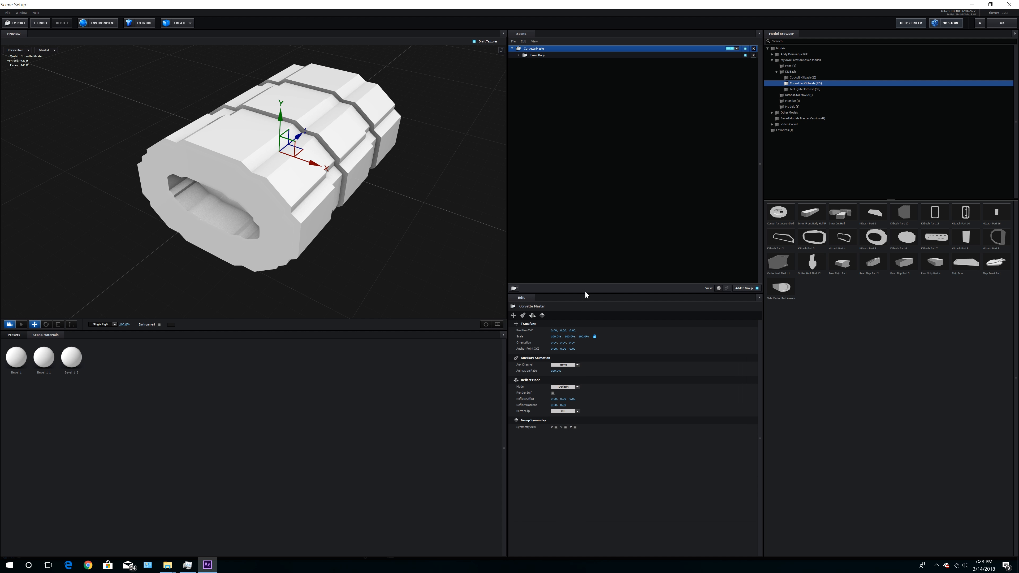
pyautogui.click(514, 288)
pyautogui.doubleClick(546, 56)
pyautogui.write('Front Front Body')
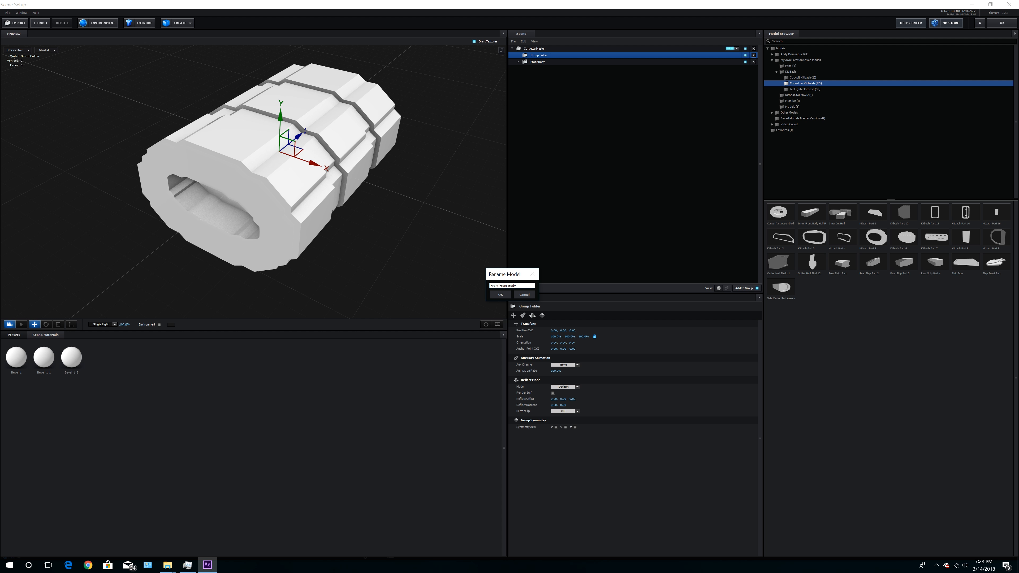
pyautogui.press('Return')
# Import Front Ship Part.obj into the Front Front Body group with the default import preferences
pyautogui.click(7, 22)
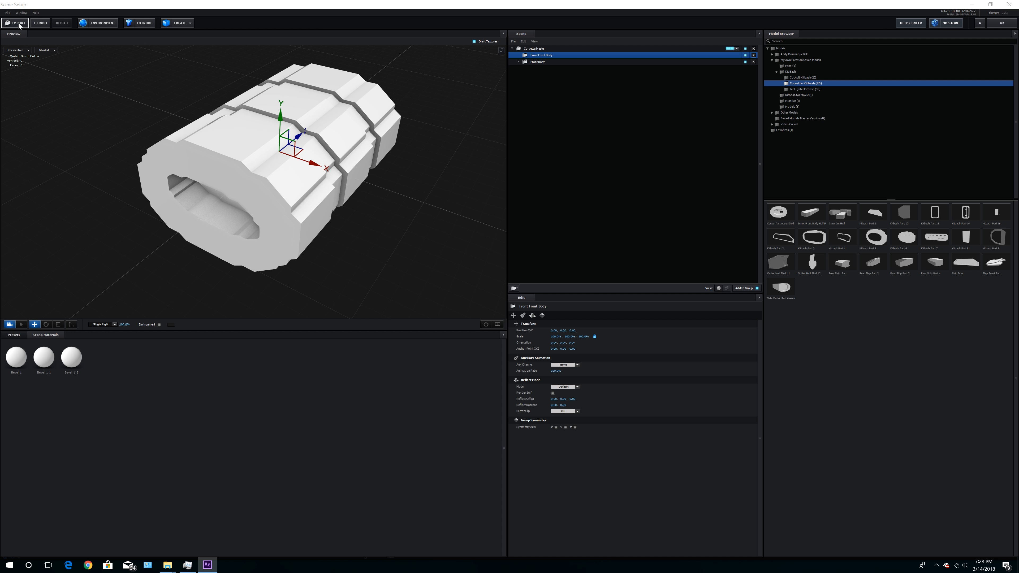
pyautogui.doubleClick(121, 98)
pyautogui.doubleClick(110, 65)
pyautogui.click(116, 76)
pyautogui.doubleClick(117, 76)
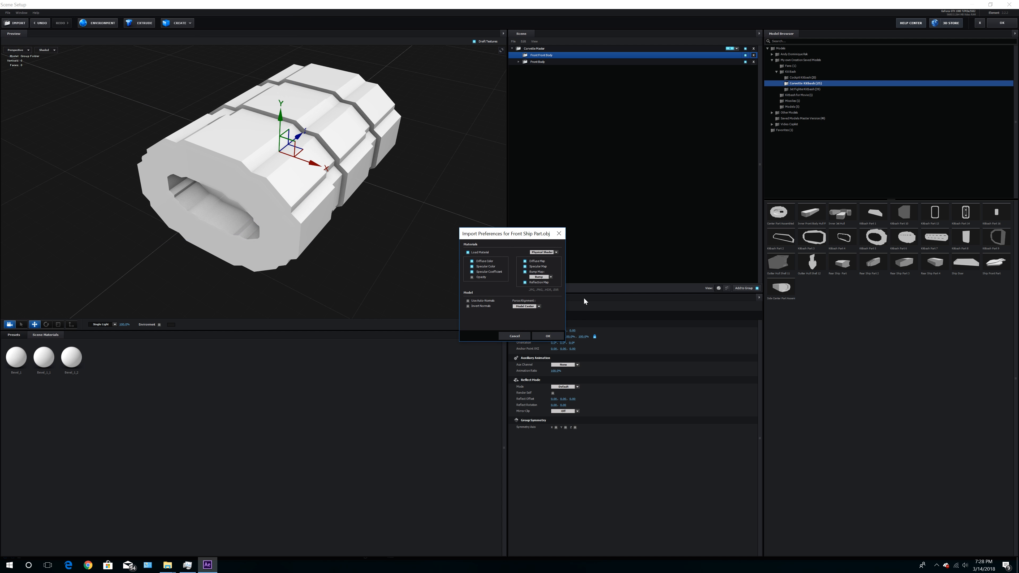
pyautogui.click(547, 337)
# Pull Front Ship Part forward out of the hull opening and rotate it so its broad end faces outward
pyautogui.moveTo(305, 134); pyautogui.dragTo(203, 209)
pyautogui.click(46, 324)
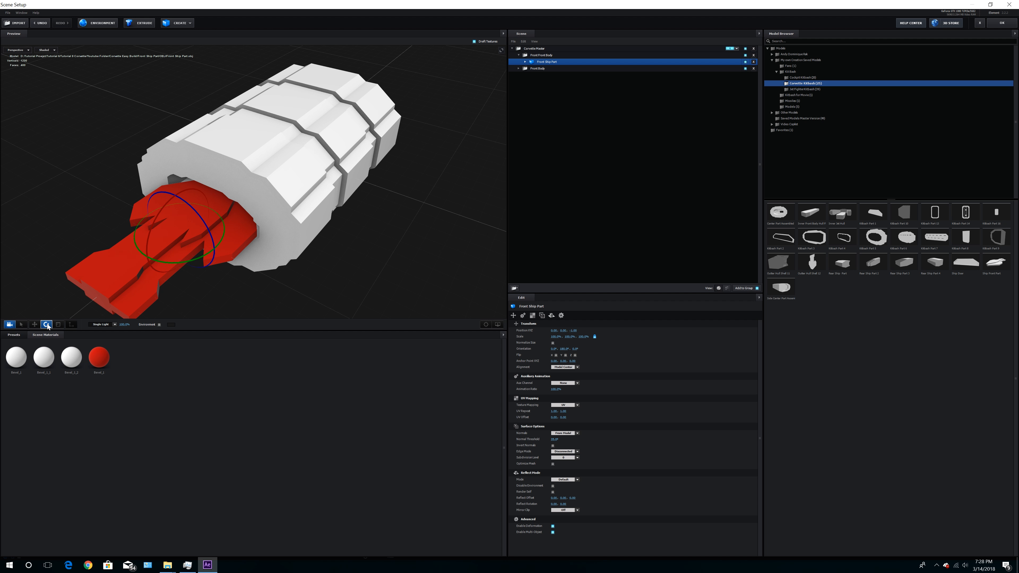
pyautogui.moveTo(191, 262); pyautogui.dragTo(326, 211)
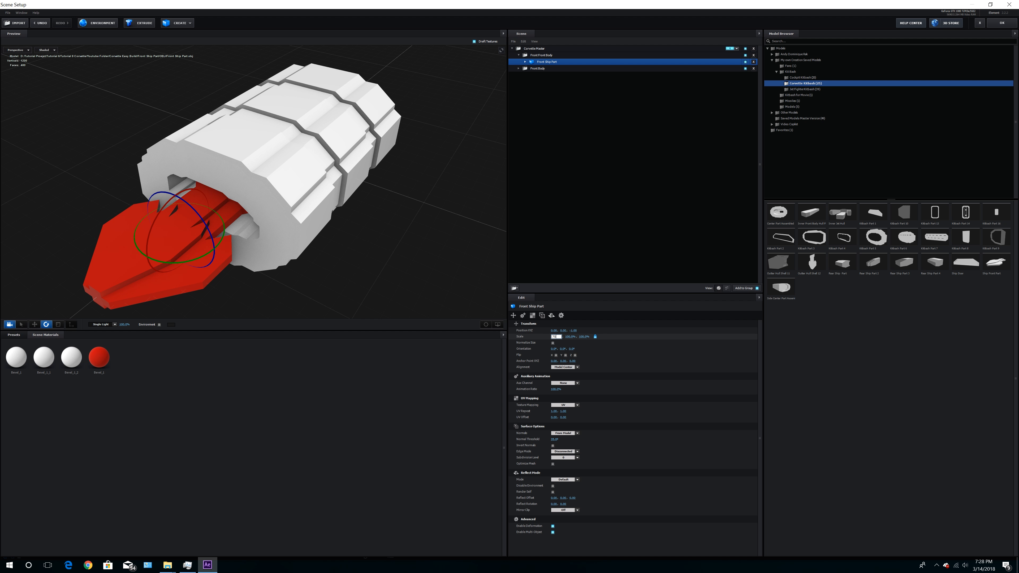
# Scale Front Ship Part down uniformly and raise it to the upper edge of the hull's front opening
pyautogui.press('Return')
pyautogui.click(34, 324)
pyautogui.moveTo(205, 215); pyautogui.dragTo(150, 168)
pyautogui.moveTo(202, 197); pyautogui.dragTo(158, 142)
pyautogui.moveTo(241, 180); pyautogui.dragTo(382, 181)
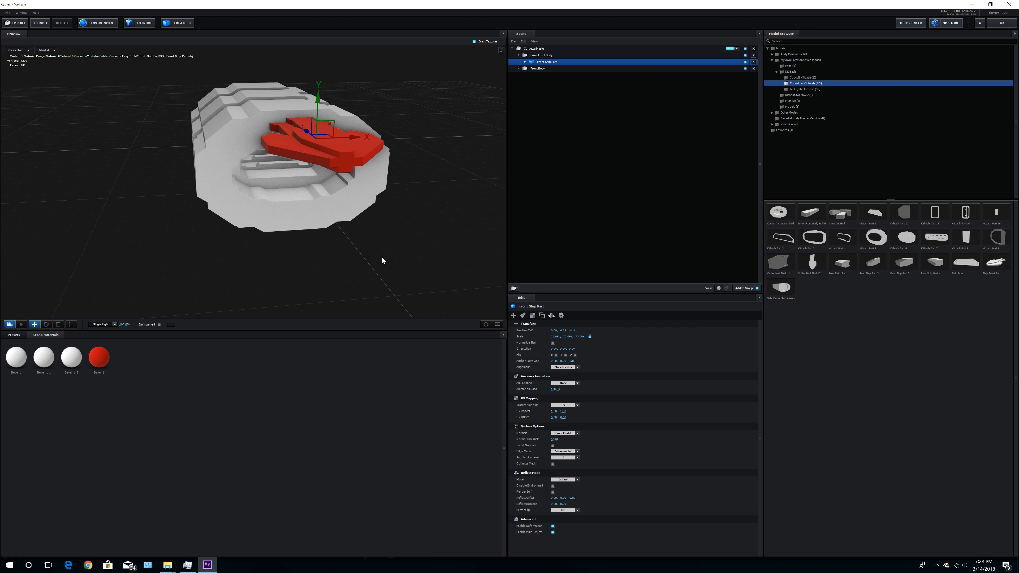
# Reset the red bevel material of Front Ship Part to its default
pyautogui.click(526, 62)
pyautogui.rightClick(538, 66)
pyautogui.click(552, 72)
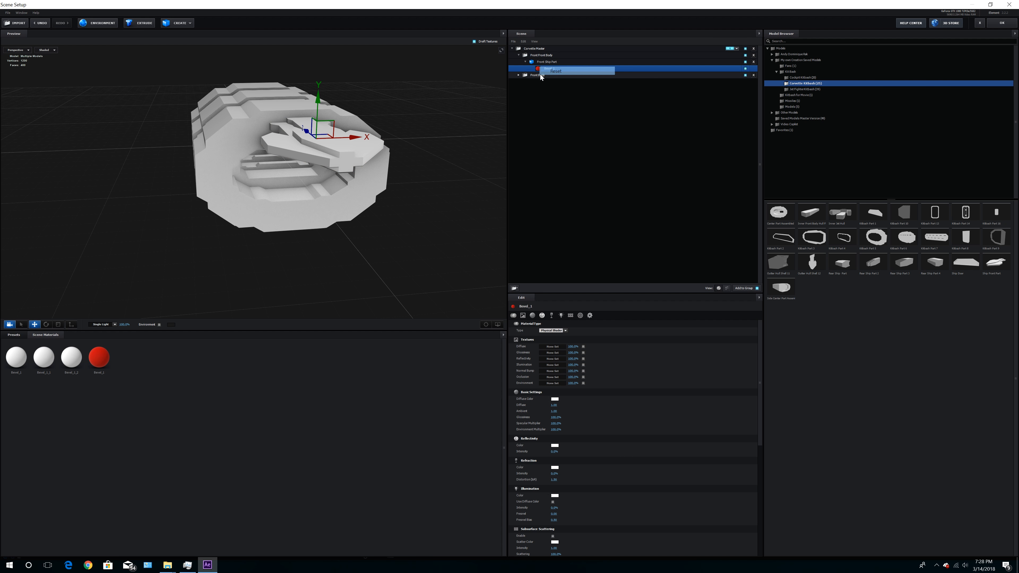
pyautogui.click(525, 62)
# Duplicate Front Ship Part and lower the copy to the bottom edge of the hull's front opening
pyautogui.hotkey('ctrl', 'd')
pyautogui.moveTo(319, 100); pyautogui.dragTo(312, 206)
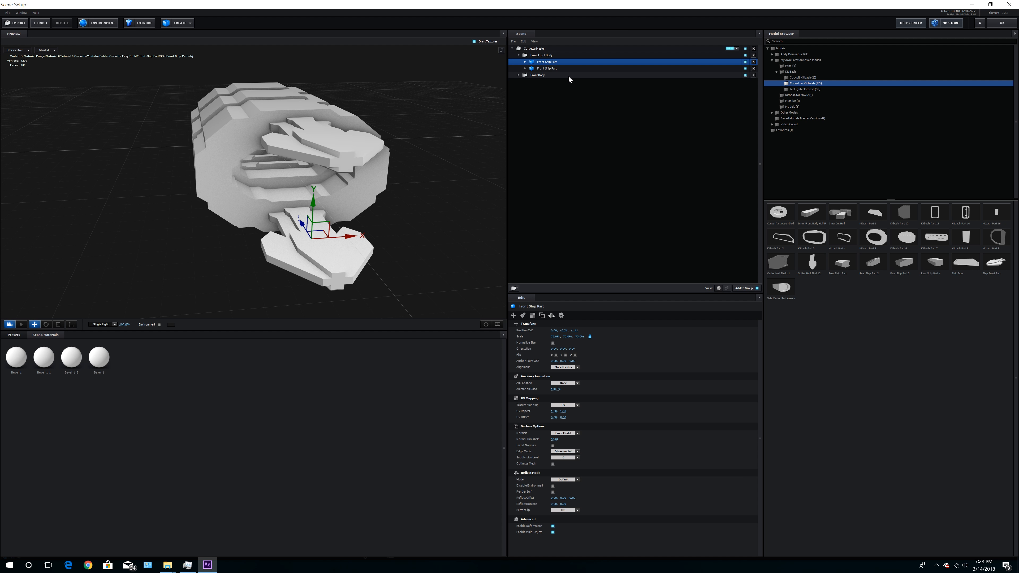
# Duplicate the lower Front Ship Part, rotate the copy upright and place it at one side of the hull's front opening
pyautogui.hotkey('ctrl', 'd')
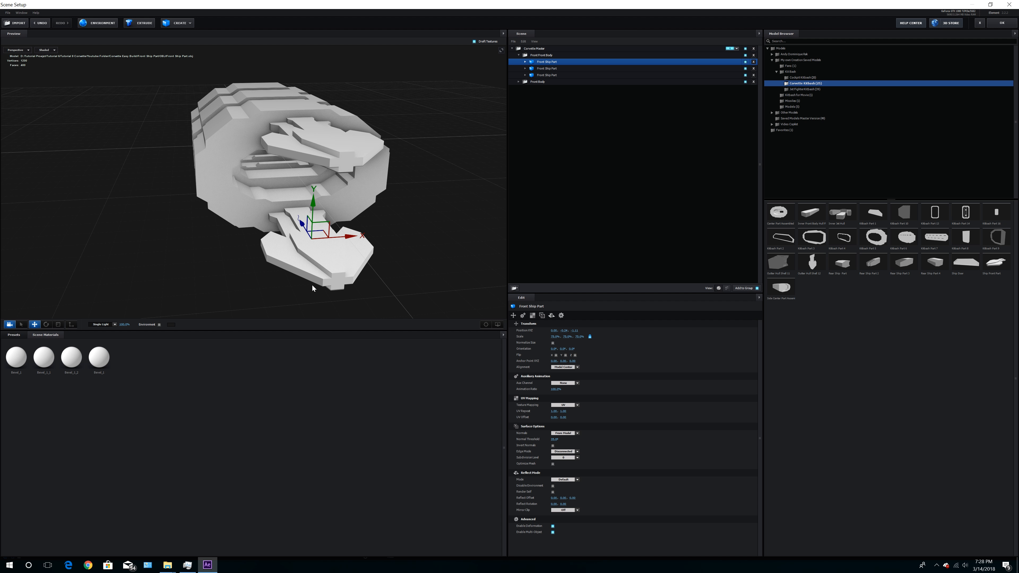
pyautogui.click(46, 324)
pyautogui.moveTo(303, 199); pyautogui.dragTo(211, 273)
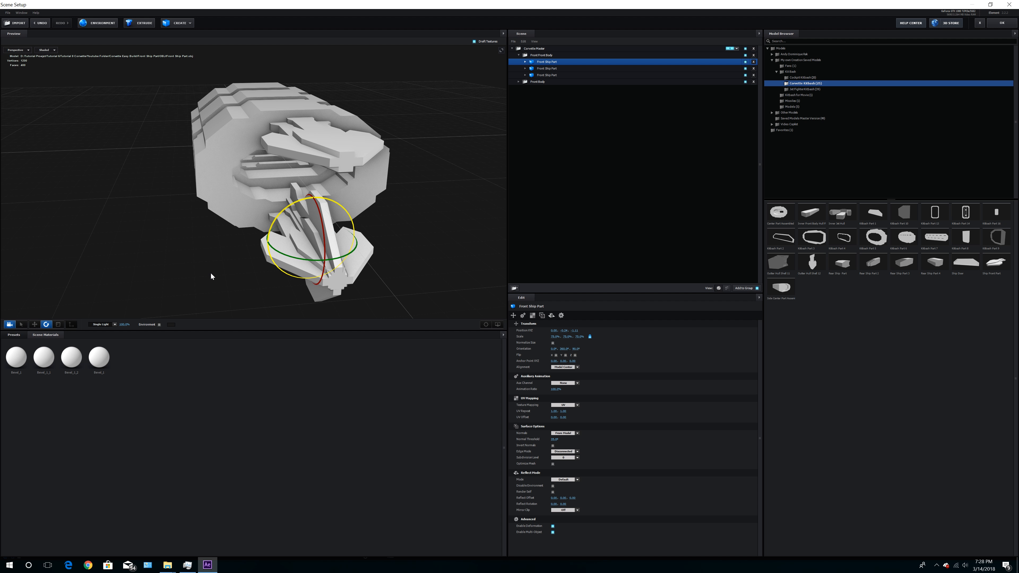
pyautogui.click(34, 324)
pyautogui.moveTo(350, 239); pyautogui.dragTo(381, 241)
pyautogui.moveTo(393, 145); pyautogui.dragTo(388, 109)
pyautogui.moveTo(356, 192); pyautogui.dragTo(377, 217)
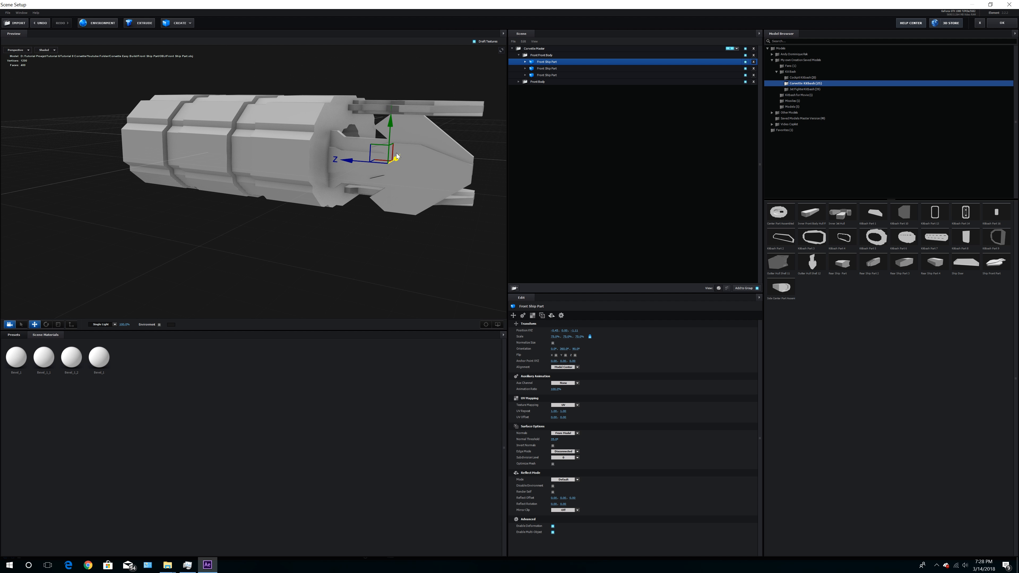
pyautogui.moveTo(388, 127); pyautogui.dragTo(390, 125)
pyautogui.moveTo(442, 175); pyautogui.dragTo(413, 180)
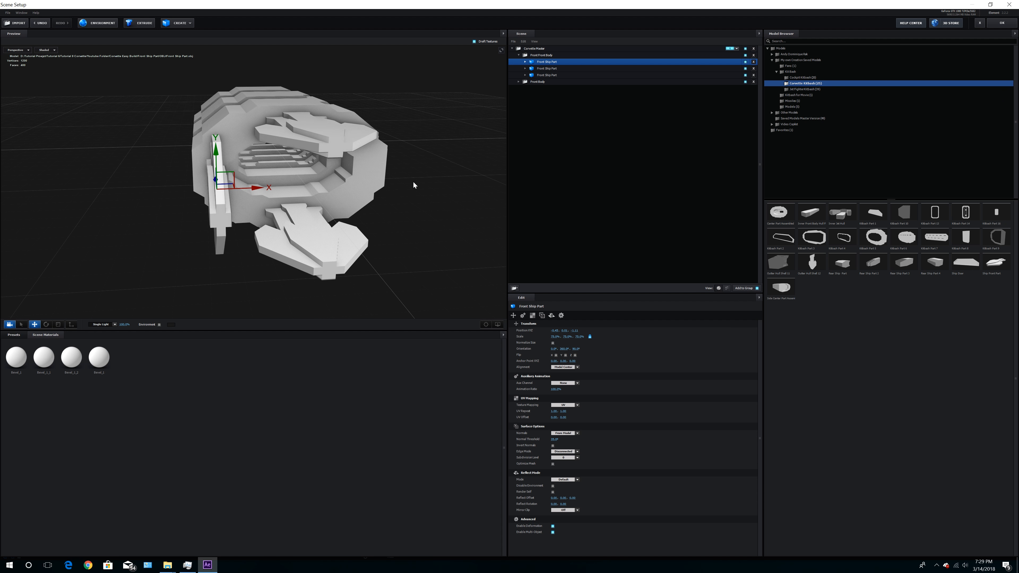
# Set the uniform scale of the upright side Front Ship Part to 65%
pyautogui.moveTo(300, 206); pyautogui.dragTo(316, 198)
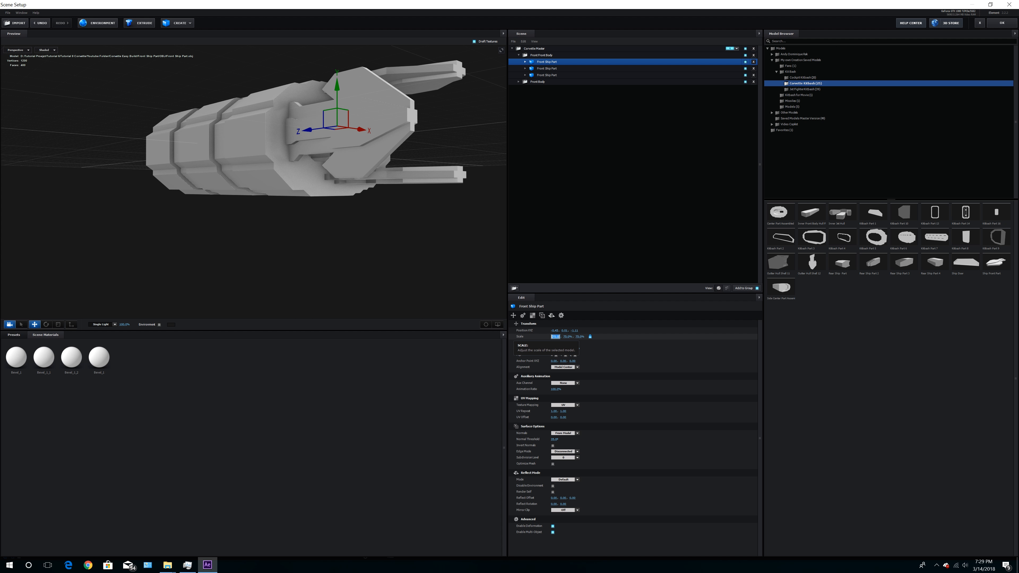
pyautogui.write('65')
pyautogui.press('Return')
pyautogui.moveTo(318, 212)
pyautogui.mouseDown()
pyautogui.moveTo(304, 222)
pyautogui.moveTo(321, 209)
pyautogui.mouseUp()
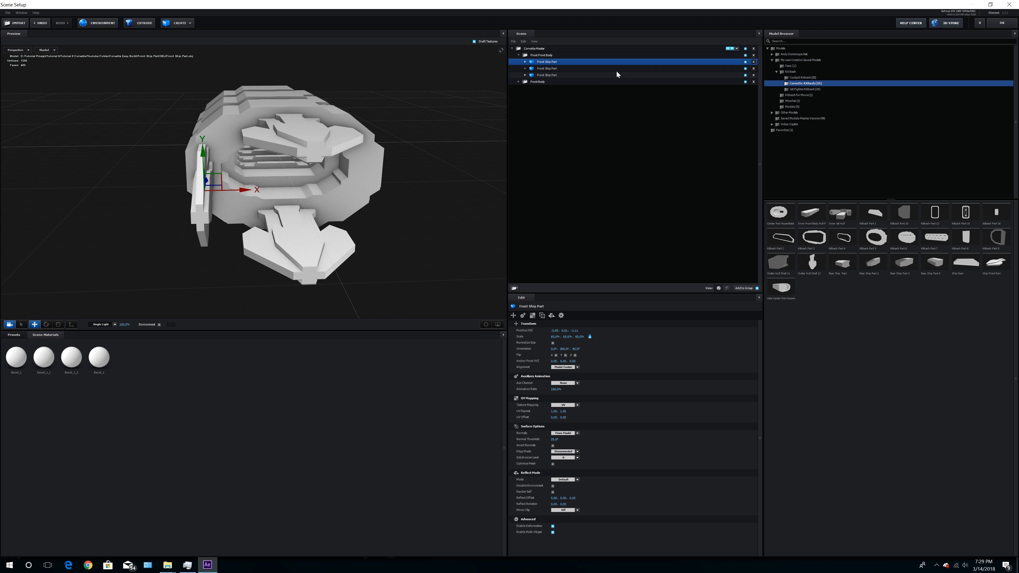
# Duplicate the upright Front Ship Part and move the copy straight across to the opposite side of the hull opening
pyautogui.hotkey('ctrl', 'd')
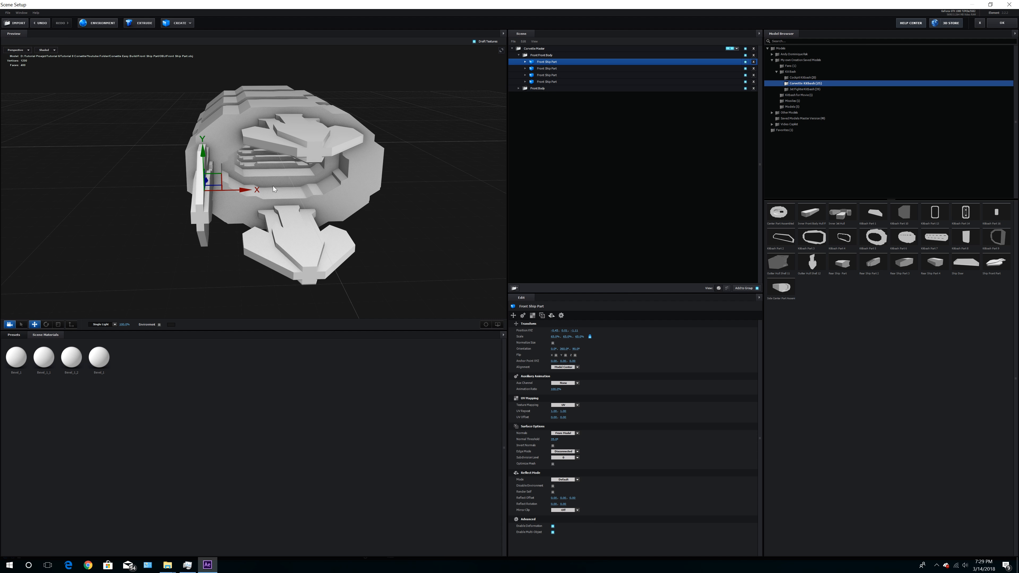
pyautogui.moveTo(243, 190); pyautogui.dragTo(427, 195)
pyautogui.moveTo(326, 239); pyautogui.dragTo(304, 240)
# Create a new group inside the corvette's main group and rename it Side Bodies
pyautogui.click(518, 54)
pyautogui.click(536, 49)
pyautogui.click(515, 288)
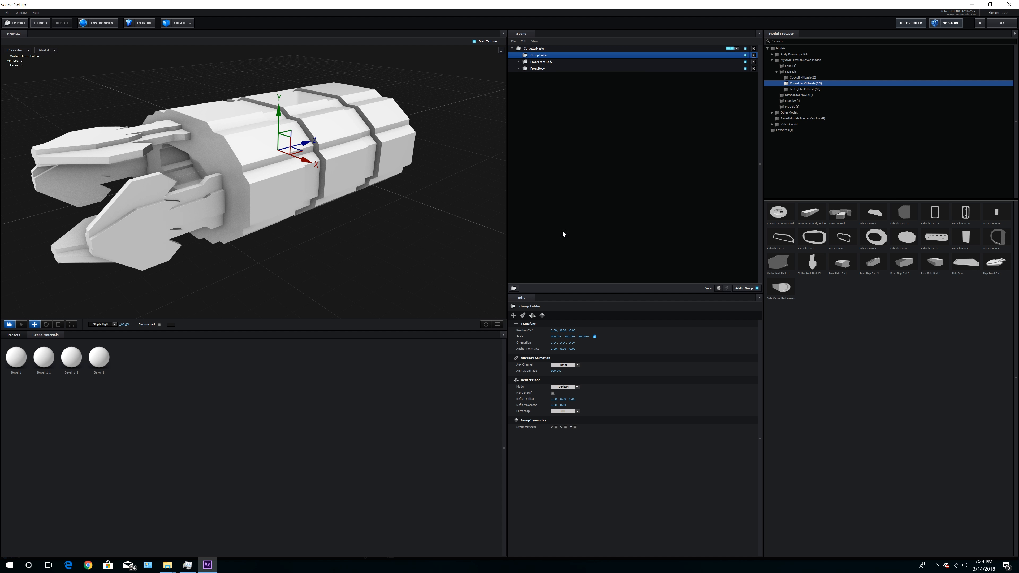
pyautogui.doubleClick(548, 55)
pyautogui.write('Side Bodies')
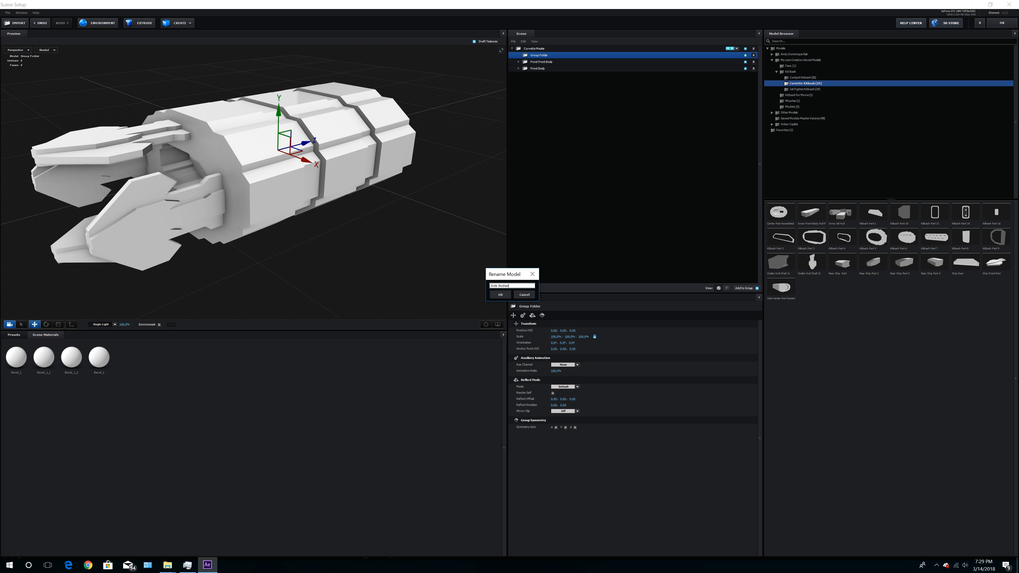
pyautogui.press('Return')
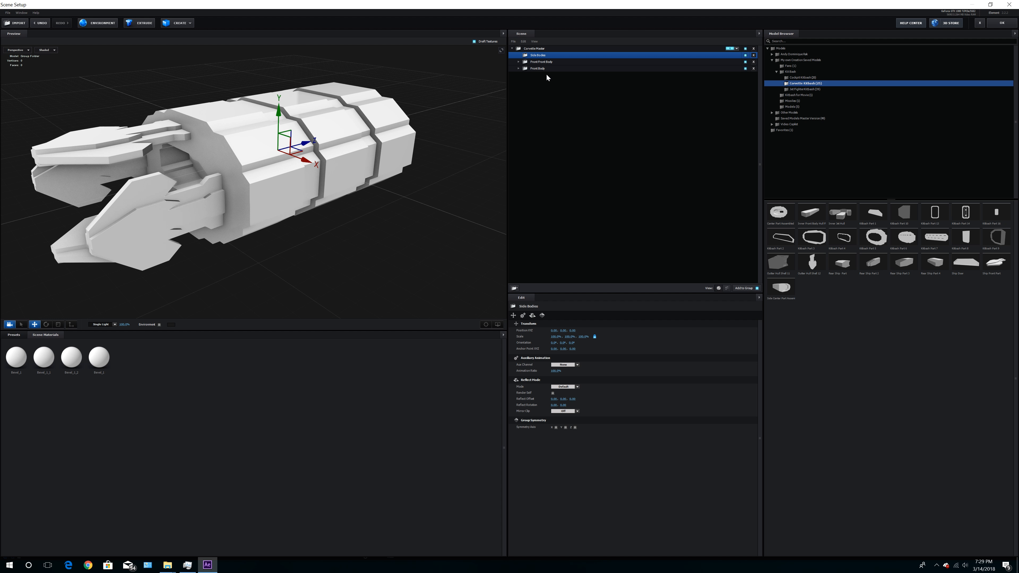
# Import Side Part.obj from the Side Center Part folder into the Side Bodies group with the default import preferences
pyautogui.moveTo(470, 191); pyautogui.dragTo(388, 227)
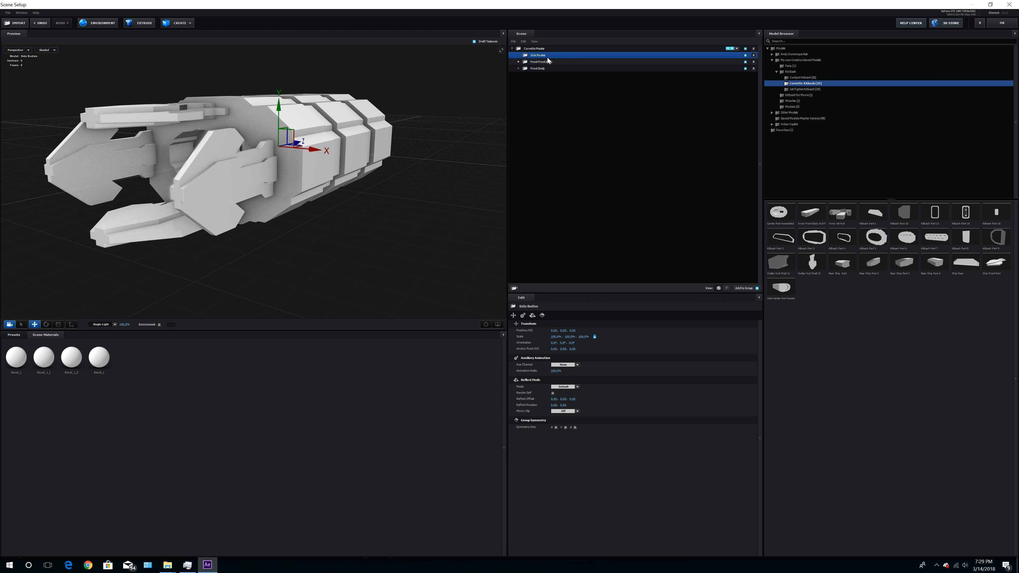
pyautogui.click(16, 23)
pyautogui.click(139, 25)
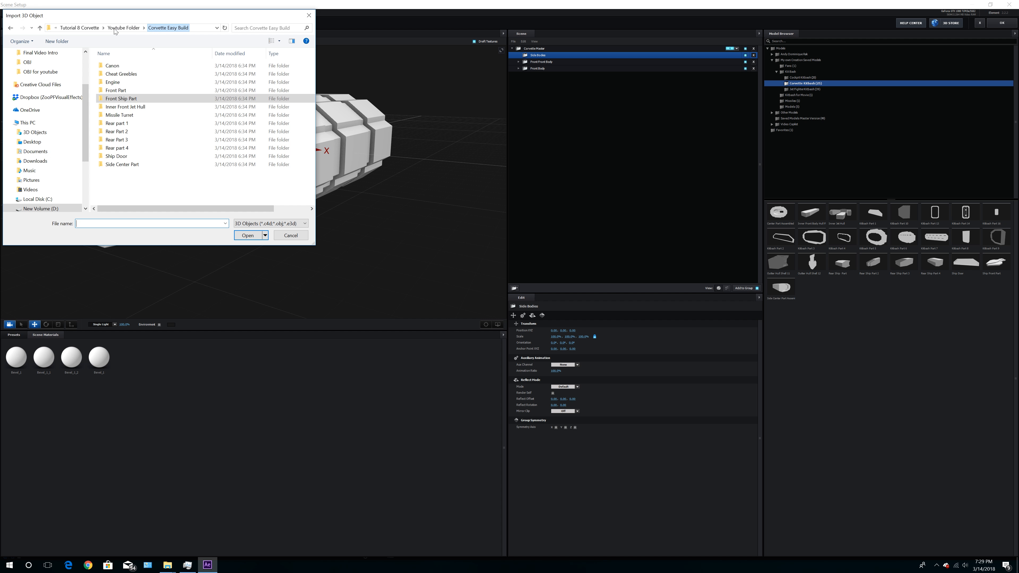
pyautogui.doubleClick(129, 165)
pyautogui.doubleClick(113, 67)
pyautogui.doubleClick(121, 75)
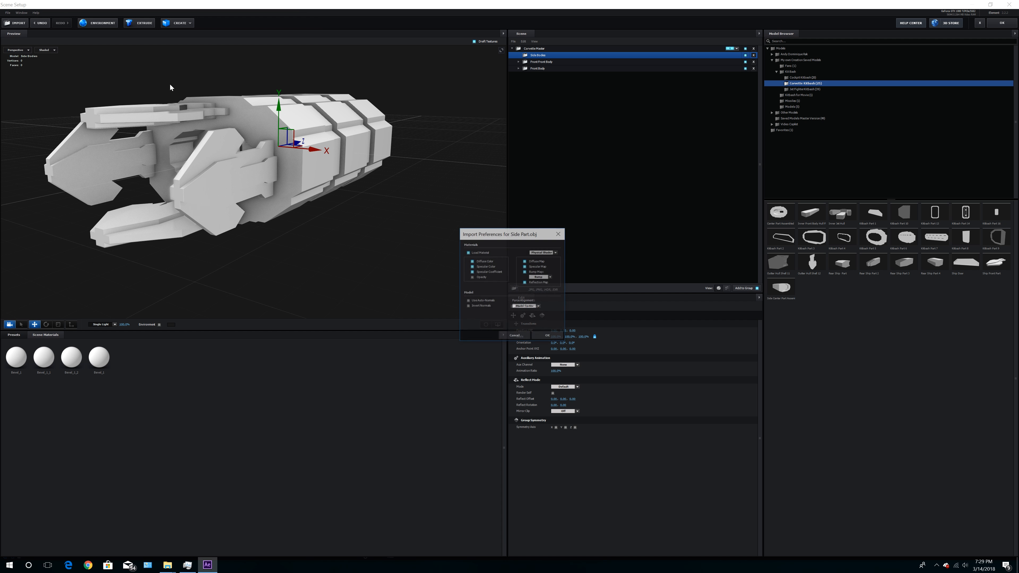
pyautogui.click(548, 335)
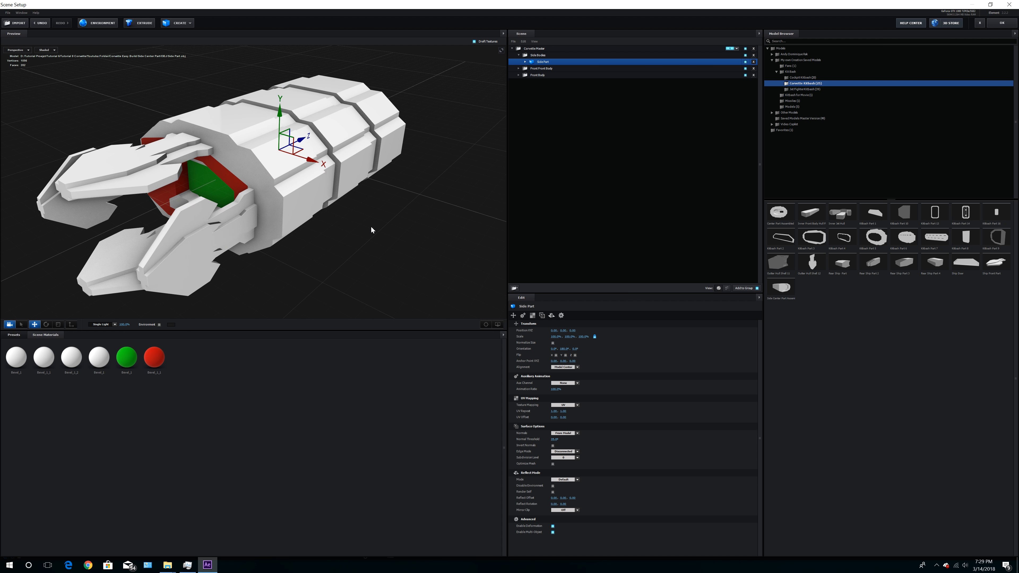
# Move Side Part out beside the main hull and scale it uniformly to 80%
pyautogui.moveTo(311, 160); pyautogui.dragTo(458, 245)
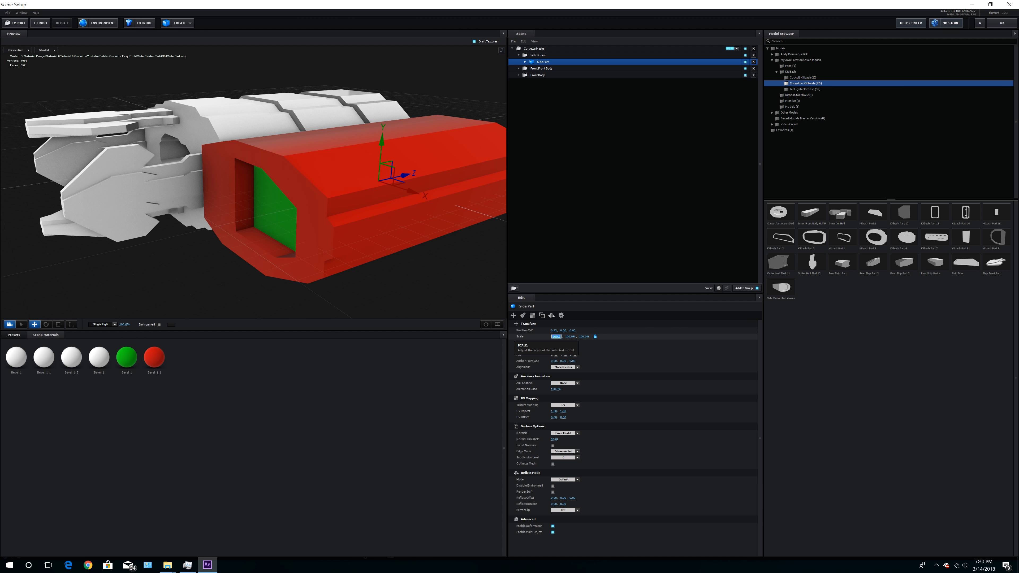
pyautogui.write('80')
pyautogui.press('Return')
pyautogui.moveTo(440, 263); pyautogui.dragTo(400, 242)
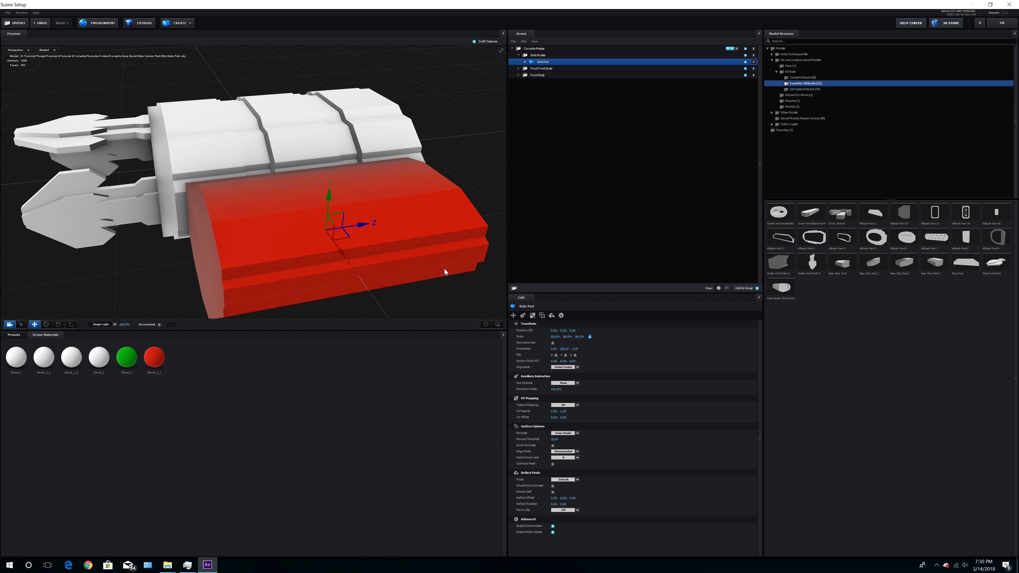
# Set the uniform scale of Side Part to 70% and slide it toward the rear of the hull
pyautogui.click(554, 337)
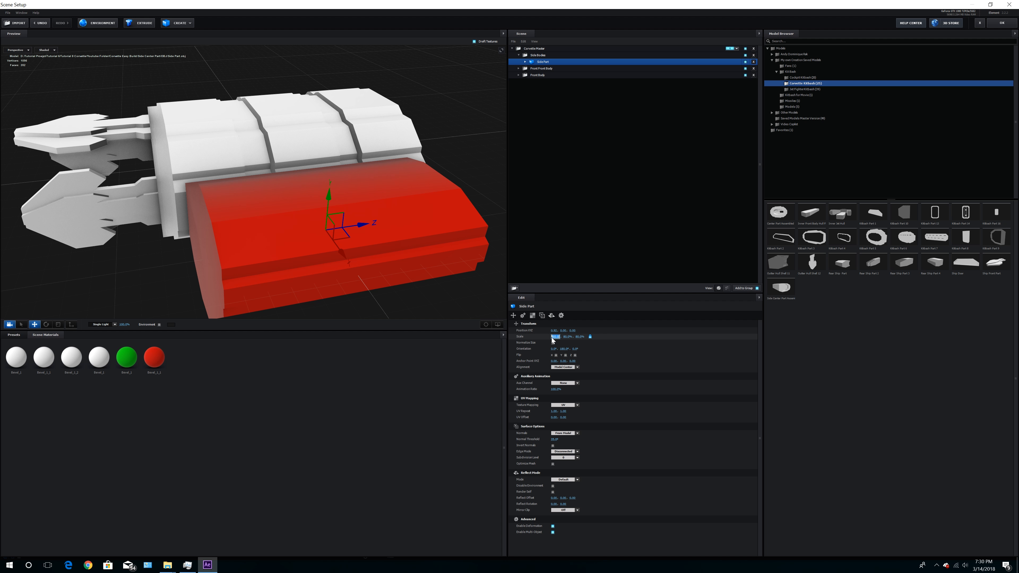
pyautogui.write('70')
pyautogui.press('Return')
pyautogui.moveTo(405, 245)
pyautogui.mouseDown()
pyautogui.moveTo(423, 254)
pyautogui.moveTo(415, 262)
pyautogui.mouseUp()
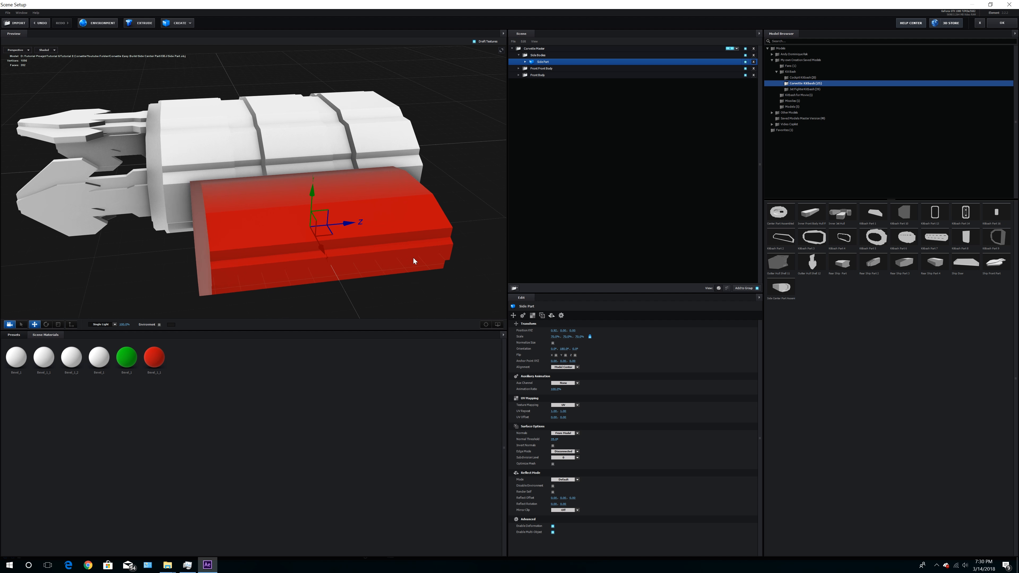
pyautogui.moveTo(354, 222); pyautogui.dragTo(421, 225)
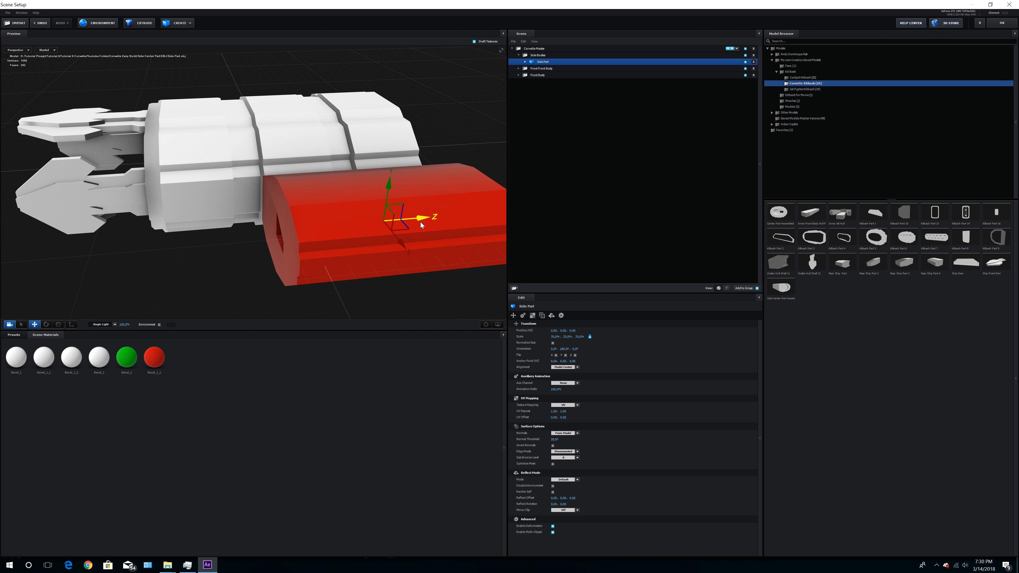
pyautogui.moveTo(307, 242)
pyautogui.mouseDown()
pyautogui.moveTo(311, 257)
pyautogui.moveTo(312, 249)
pyautogui.mouseUp()
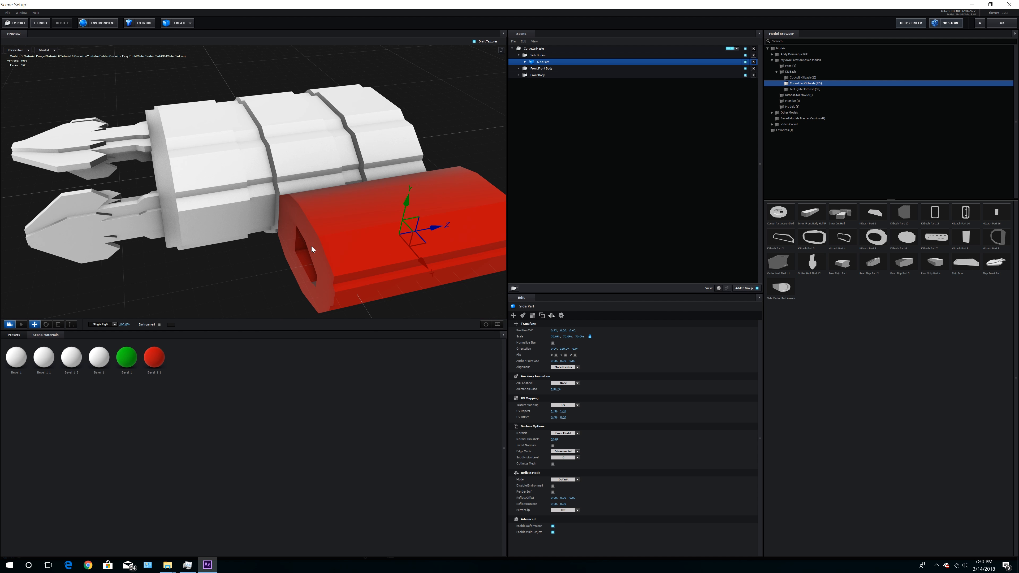
# Reset both bevel materials of Side Part, the green and the red one, to their defaults
pyautogui.click(525, 62)
pyautogui.click(539, 68)
pyautogui.rightClick(539, 69)
pyautogui.click(547, 70)
pyautogui.click(539, 75)
pyautogui.rightClick(541, 75)
pyautogui.click(553, 77)
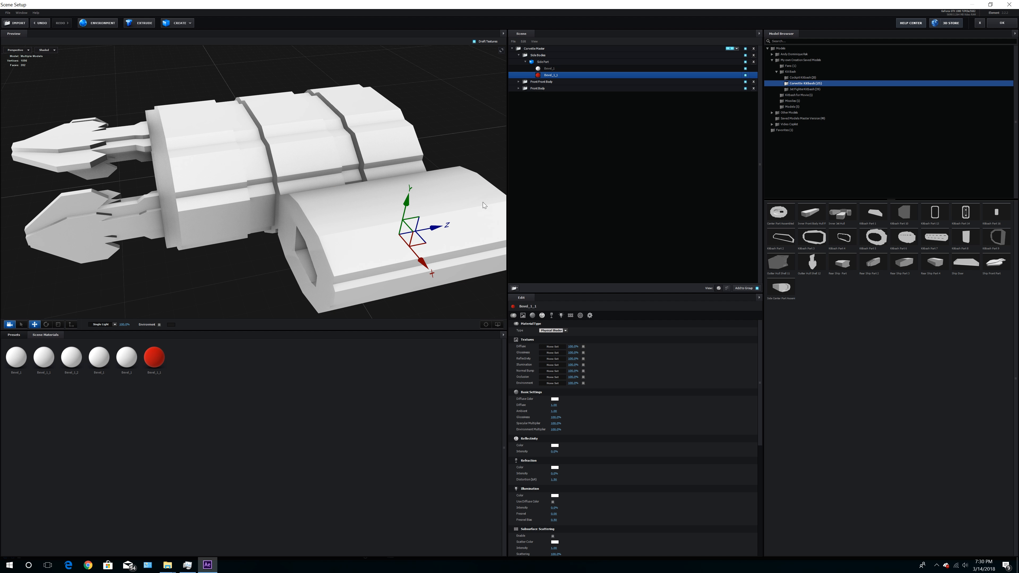
pyautogui.moveTo(313, 275); pyautogui.dragTo(333, 257)
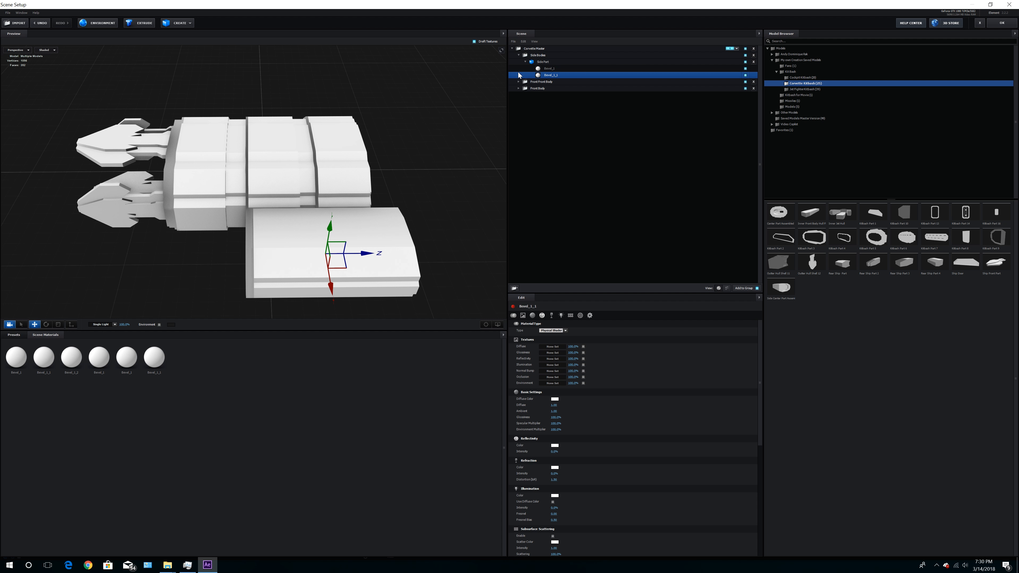
# Duplicate Side Part, scale the copy to 75% and compress it along its length into a narrow band
pyautogui.click(525, 62)
pyautogui.click(547, 62)
pyautogui.hotkey('ctrl', 'd')
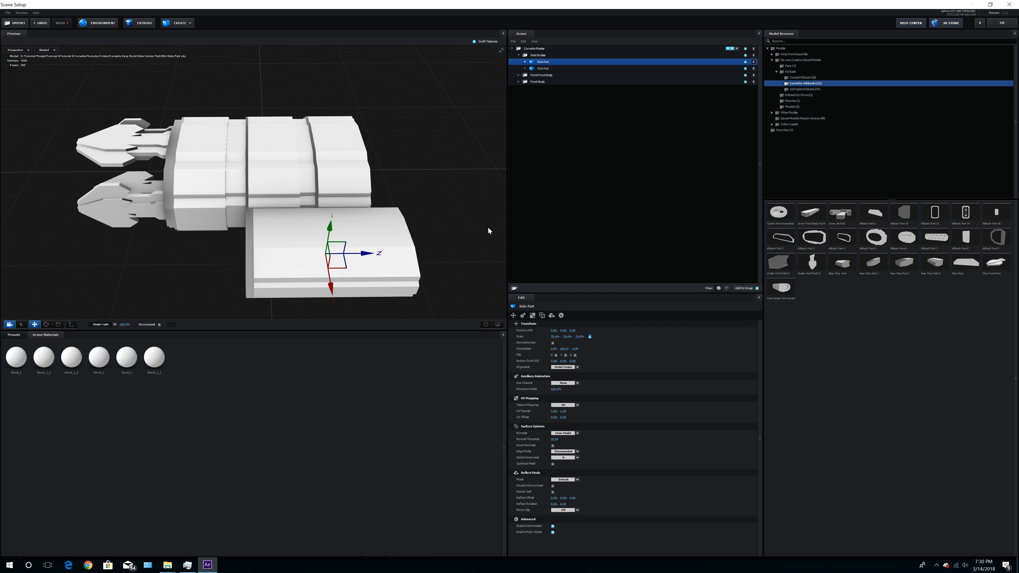
pyautogui.click(553, 338)
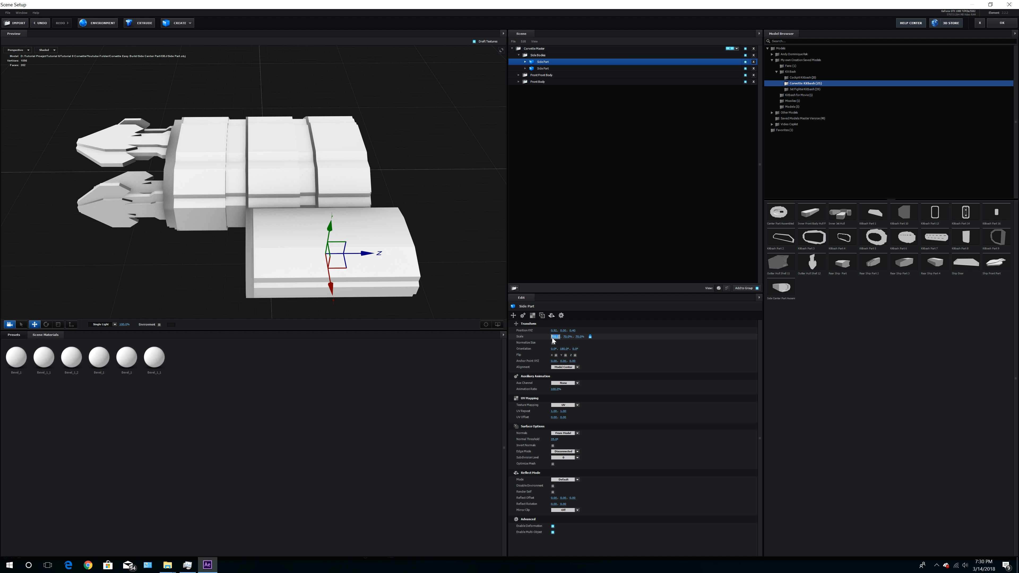
pyautogui.write('75')
pyautogui.press('Return')
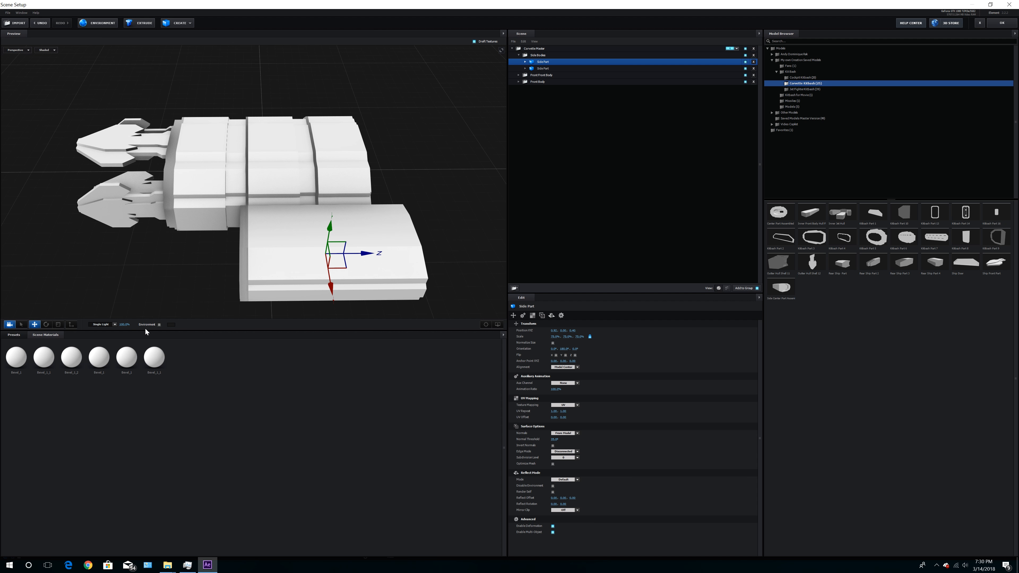
pyautogui.click(58, 324)
pyautogui.moveTo(288, 257)
pyautogui.mouseDown()
pyautogui.moveTo(352, 256)
pyautogui.moveTo(369, 275)
pyautogui.moveTo(285, 272)
pyautogui.mouseUp()
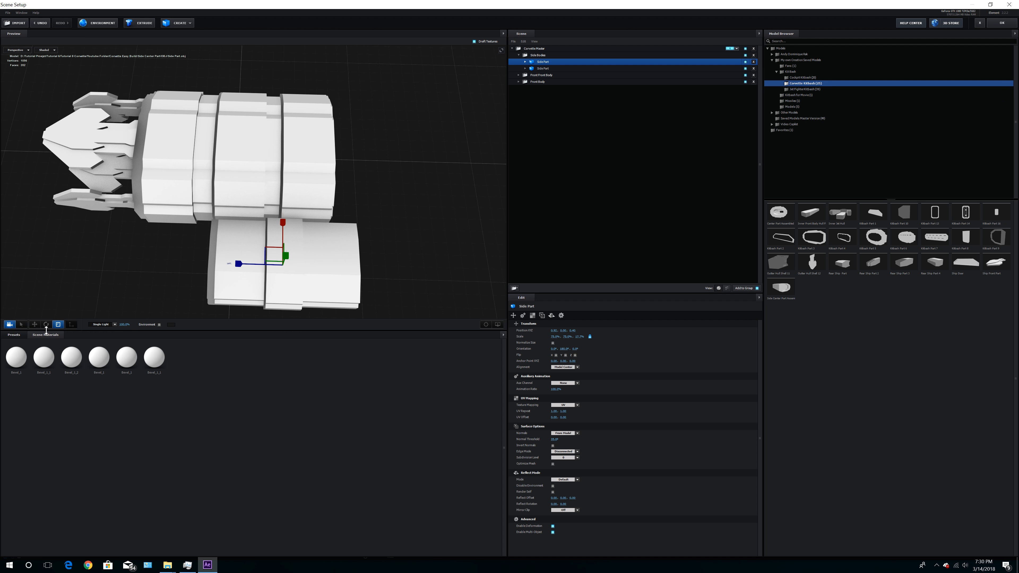
# Move the band toward the front of the side body and duplicate it for further bands at the middle and rear
pyautogui.click(35, 324)
pyautogui.moveTo(297, 266); pyautogui.dragTo(275, 276)
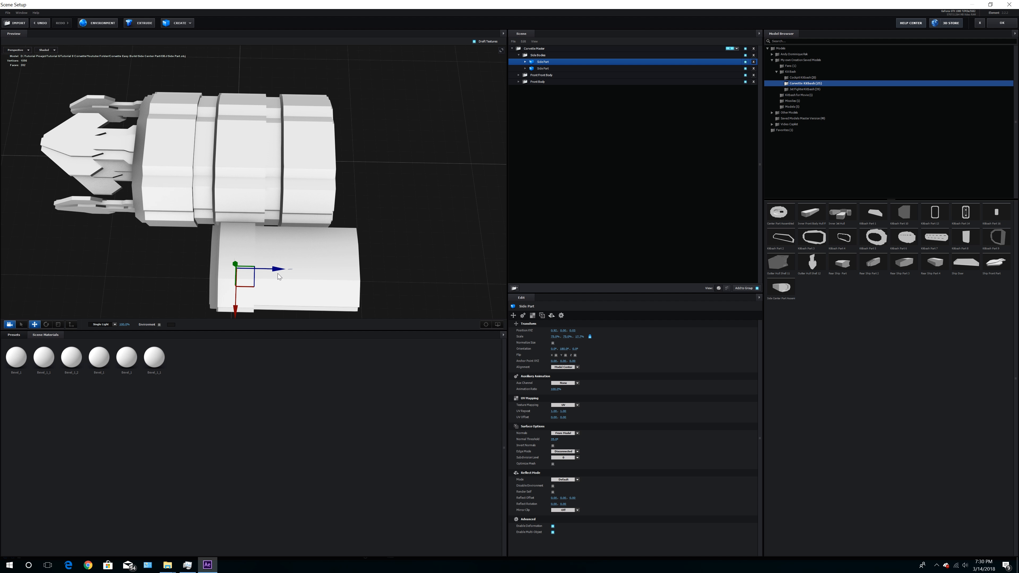
pyautogui.hotkey('ctrl', 'd')
pyautogui.moveTo(281, 269); pyautogui.dragTo(378, 271)
pyautogui.hotkey('ctrl', 'd')
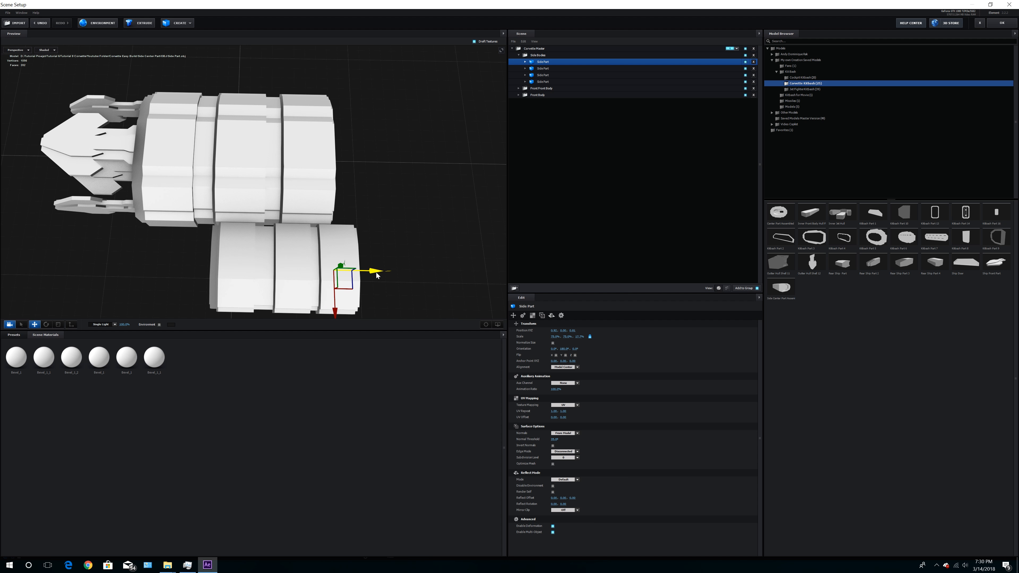
# Adjust the middle band's position along the length of the side body
pyautogui.rightClick(309, 277)
pyautogui.click(336, 273)
pyautogui.moveTo(333, 270); pyautogui.dragTo(328, 270)
pyautogui.moveTo(379, 278); pyautogui.dragTo(265, 244, button='middle')
pyautogui.moveTo(265, 244); pyautogui.dragTo(286, 279)
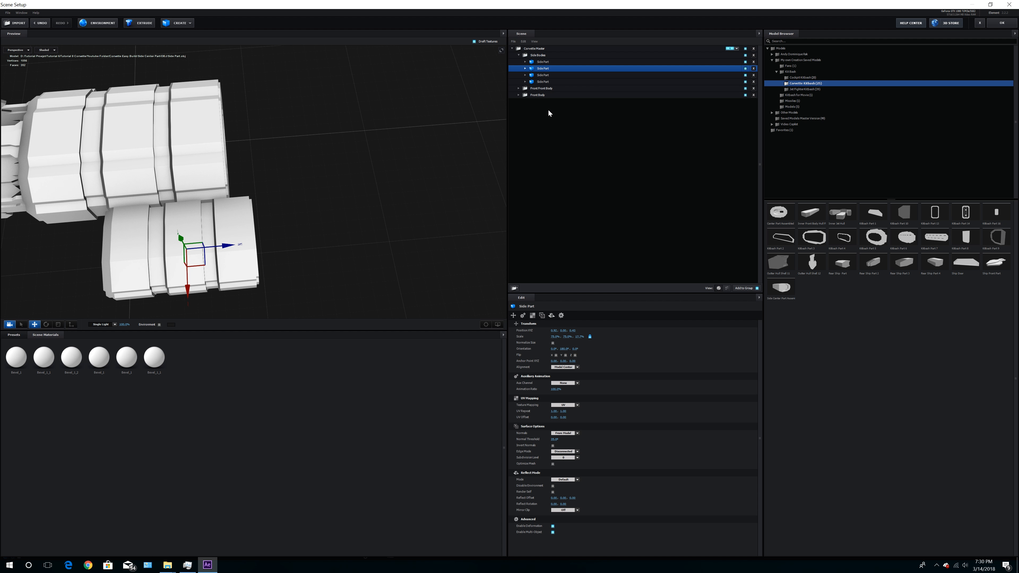
# Create a subgroup inside the Side Bodies group and rename it left
pyautogui.click(543, 56)
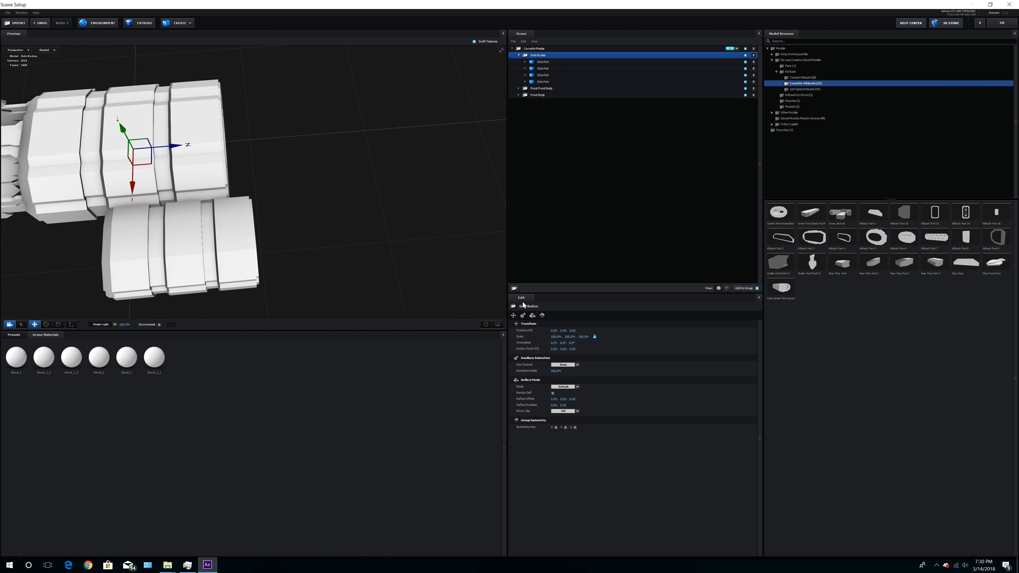
pyautogui.click(515, 288)
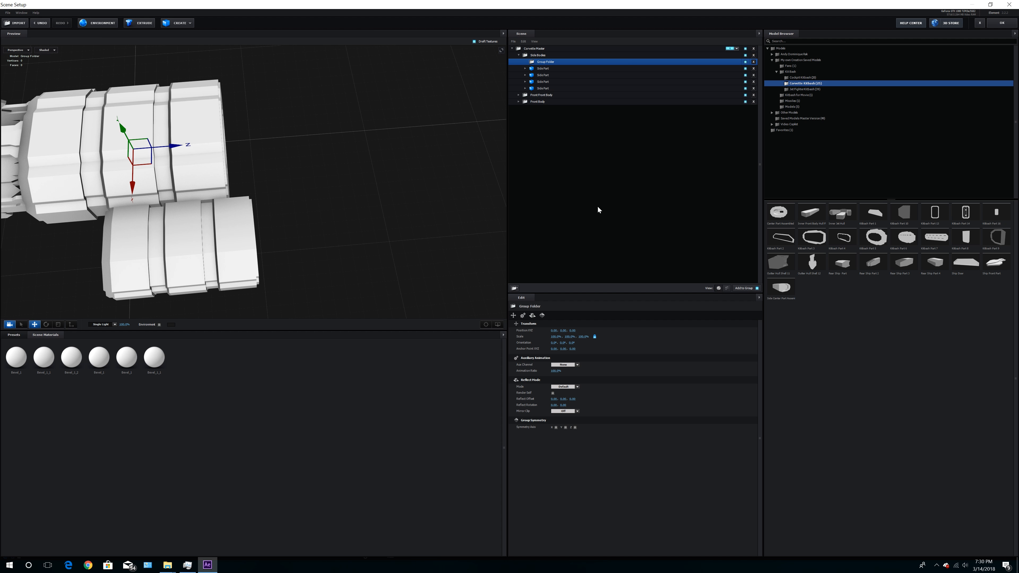
pyautogui.doubleClick(552, 61)
pyautogui.write('le')
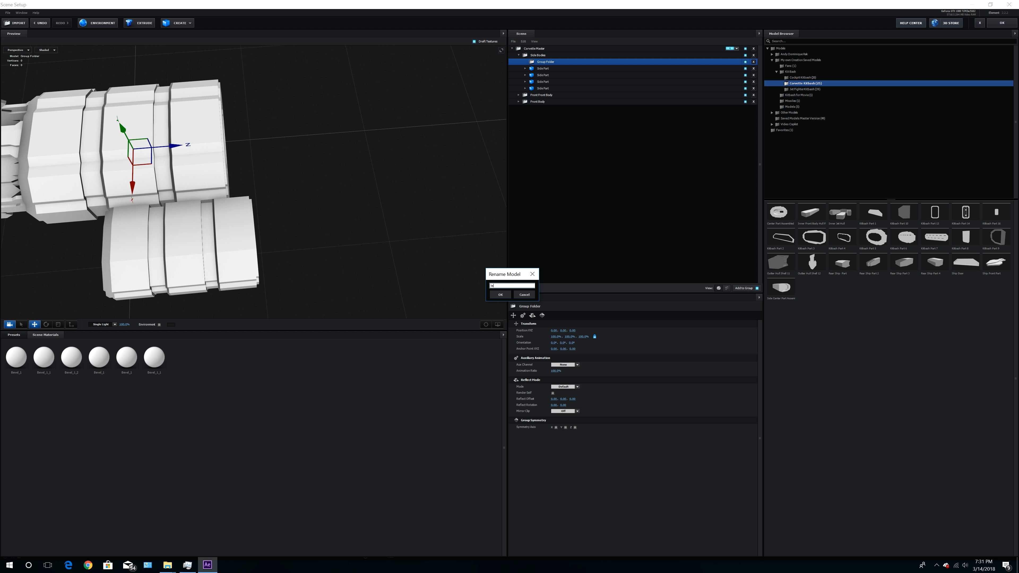
pyautogui.write('ft')
pyautogui.press('Return')
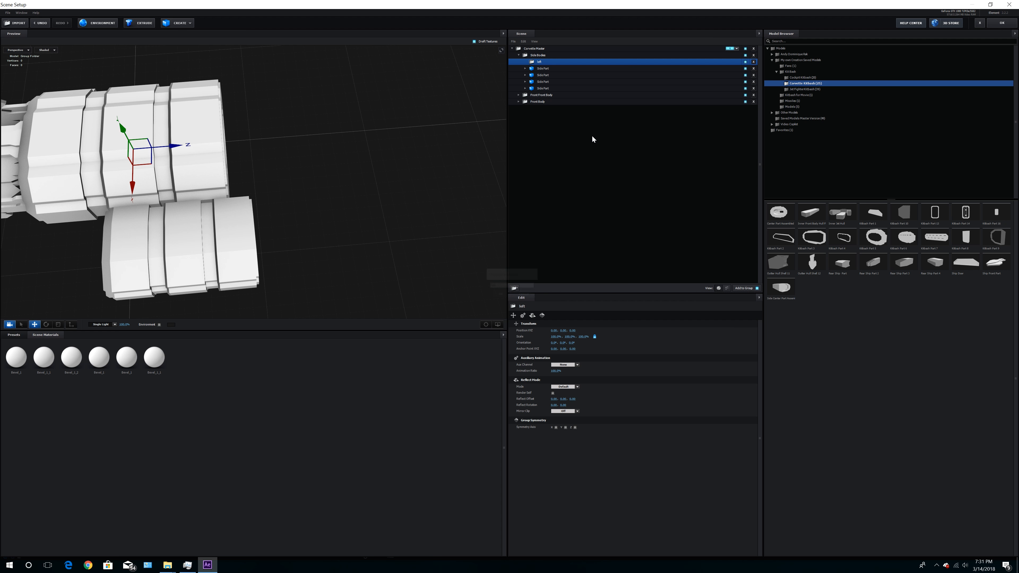
pyautogui.moveTo(434, 86); pyautogui.dragTo(355, 140)
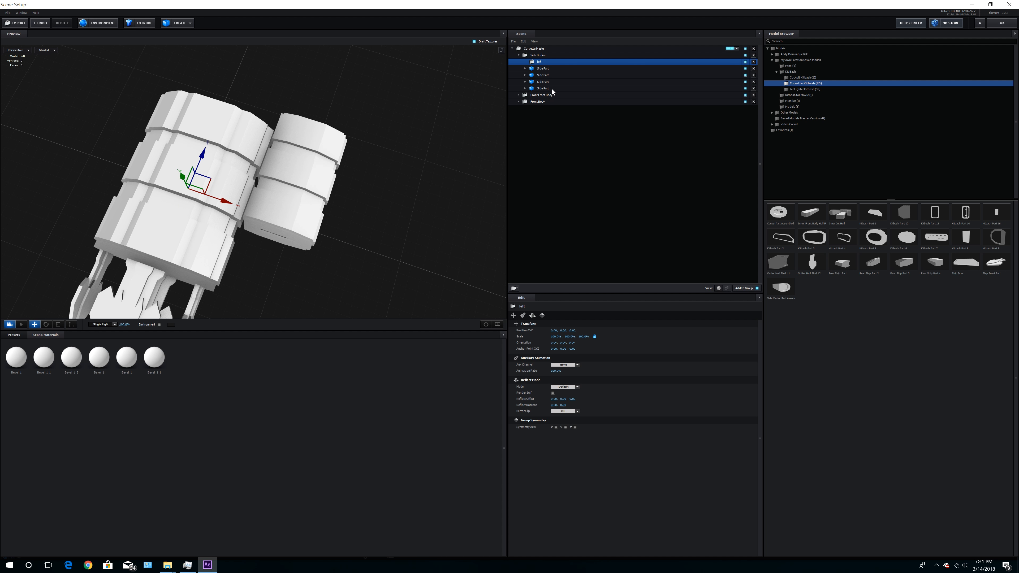
# Move all four Side Part models into the left subgroup and collapse it
pyautogui.click(543, 68)
pyautogui.keyDown('shift'); pyautogui.click(542, 89); pyautogui.keyUp('shift')
pyautogui.moveTo(543, 88); pyautogui.dragTo(545, 63)
pyautogui.click(525, 62)
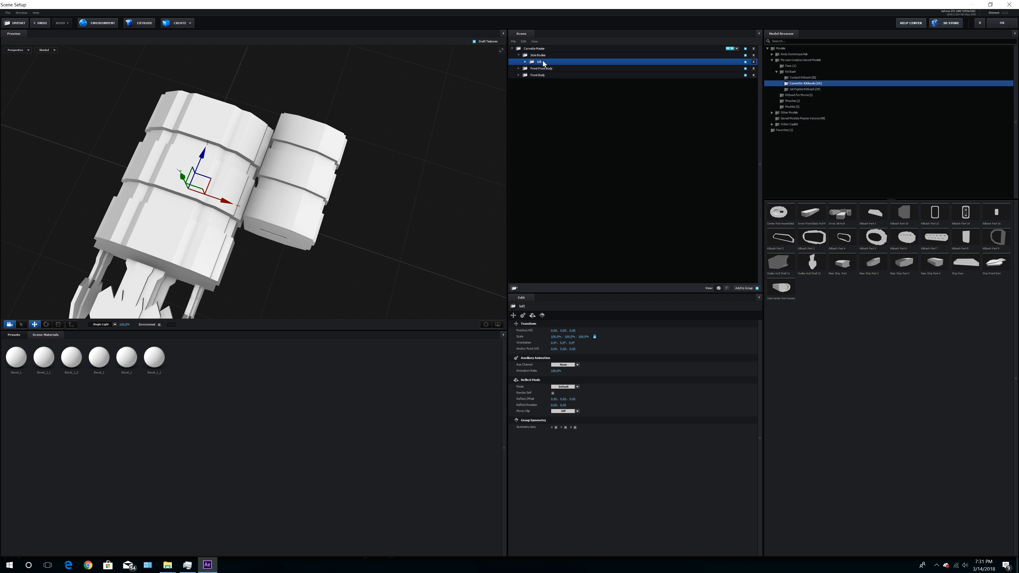
# Duplicate the left group and rename the copy Right
pyautogui.hotkey('ctrl', 'd')
pyautogui.click(525, 62)
pyautogui.doubleClick(544, 62)
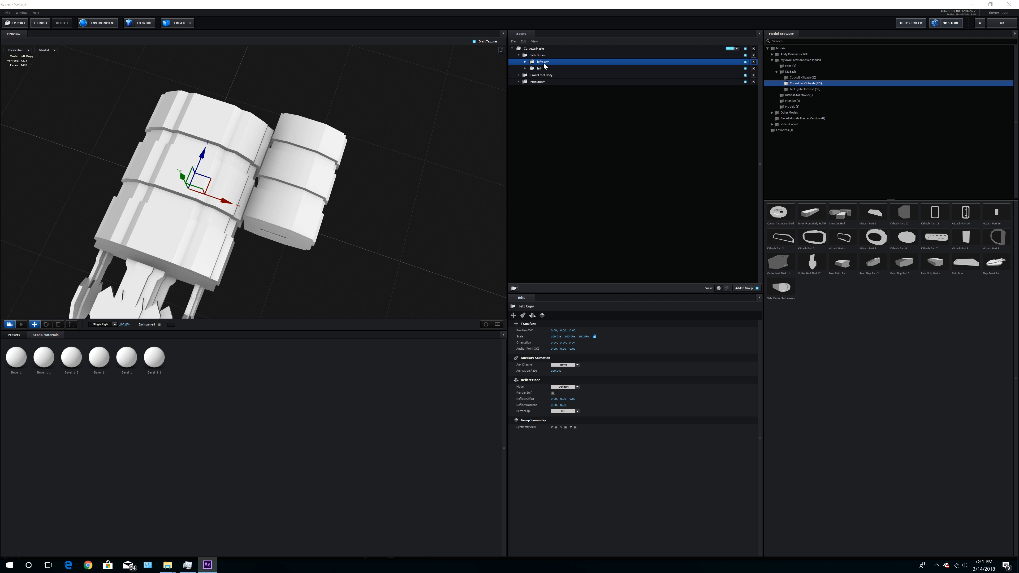
pyautogui.moveTo(507, 285); pyautogui.dragTo(501, 286)
pyautogui.write('Right')
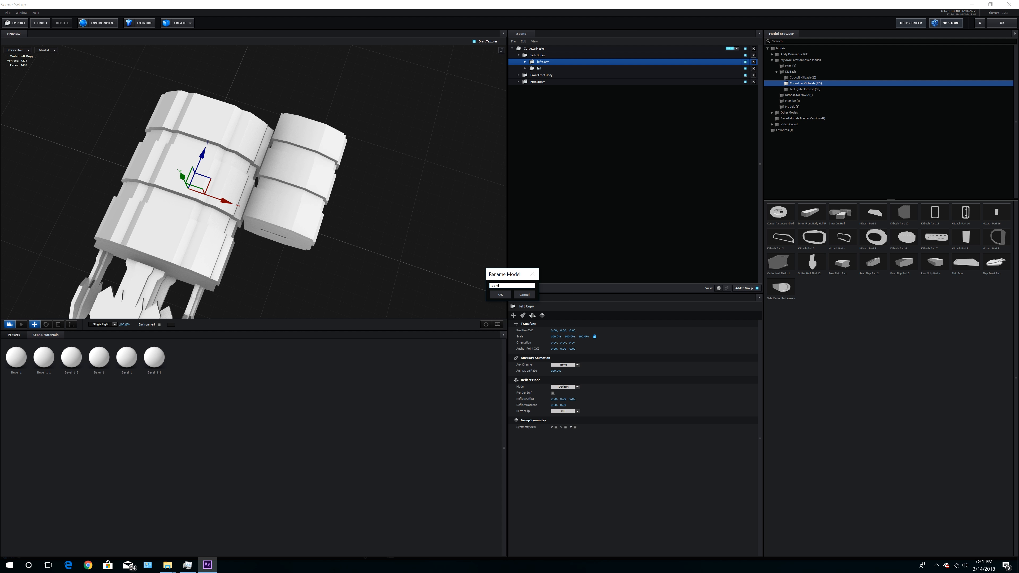
pyautogui.press('Return')
# Move the Right group sideways along X to the opposite side of the hull
pyautogui.moveTo(365, 215); pyautogui.dragTo(424, 167)
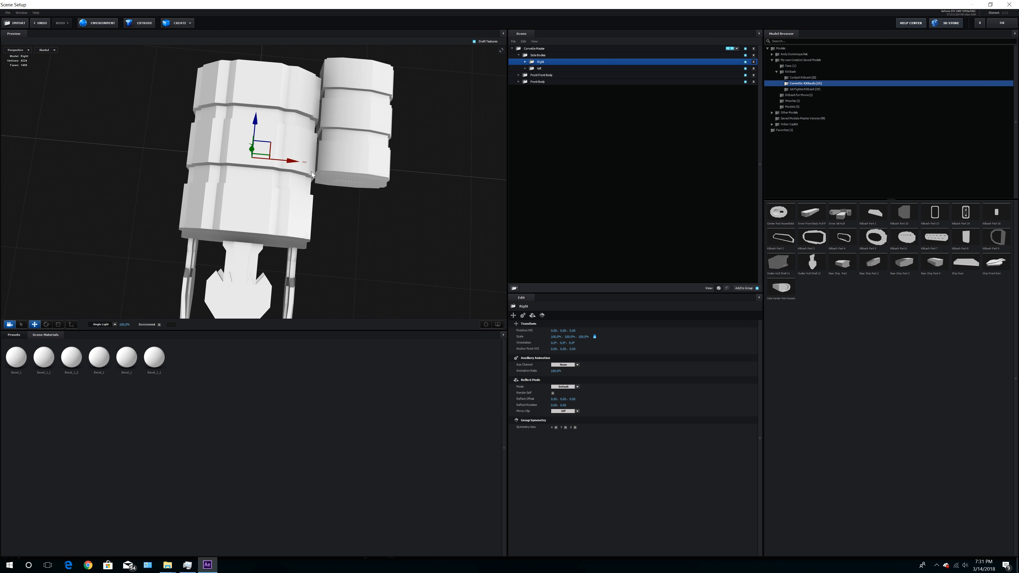
pyautogui.click(71, 324)
pyautogui.moveTo(290, 167)
pyautogui.mouseDown()
pyautogui.moveTo(332, 168)
pyautogui.moveTo(288, 175)
pyautogui.moveTo(292, 166)
pyautogui.mouseUp()
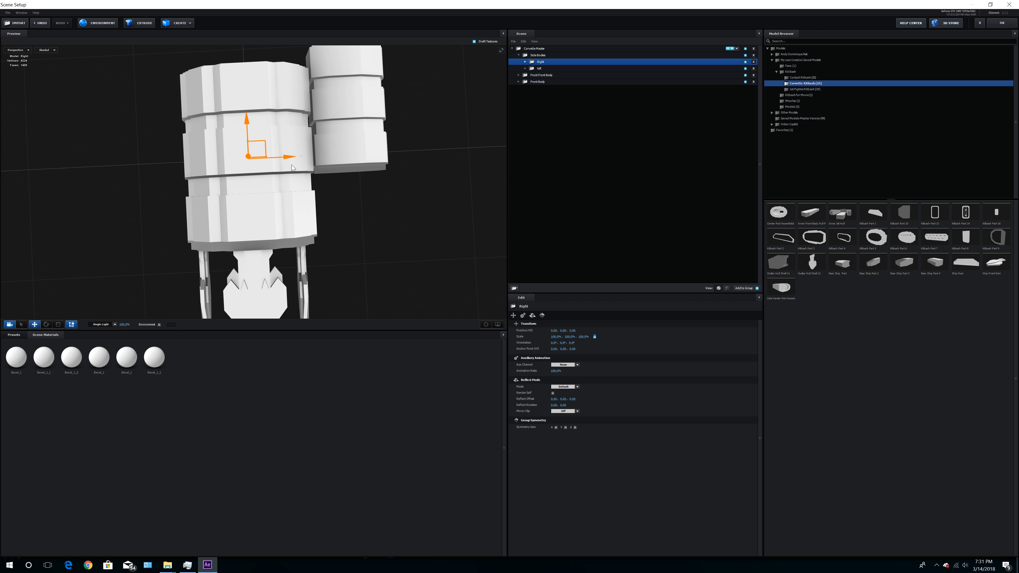
pyautogui.moveTo(362, 151); pyautogui.dragTo(341, 161)
pyautogui.click(71, 324)
pyautogui.moveTo(94, 207); pyautogui.dragTo(156, 227)
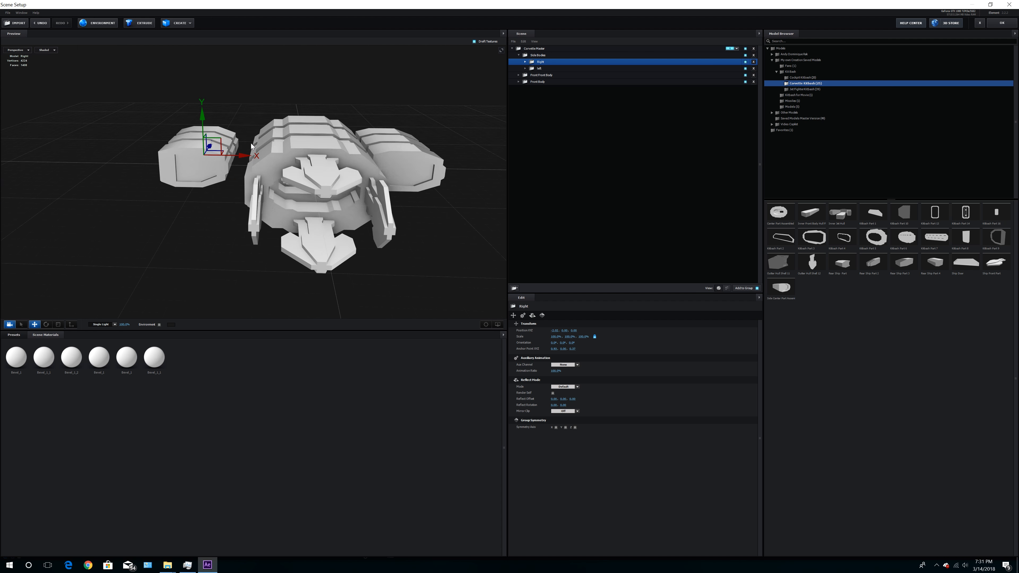
# Adjust the sideways positions of the Right and left groups so both side bodies sit against the hull
pyautogui.moveTo(240, 153); pyautogui.dragTo(246, 154)
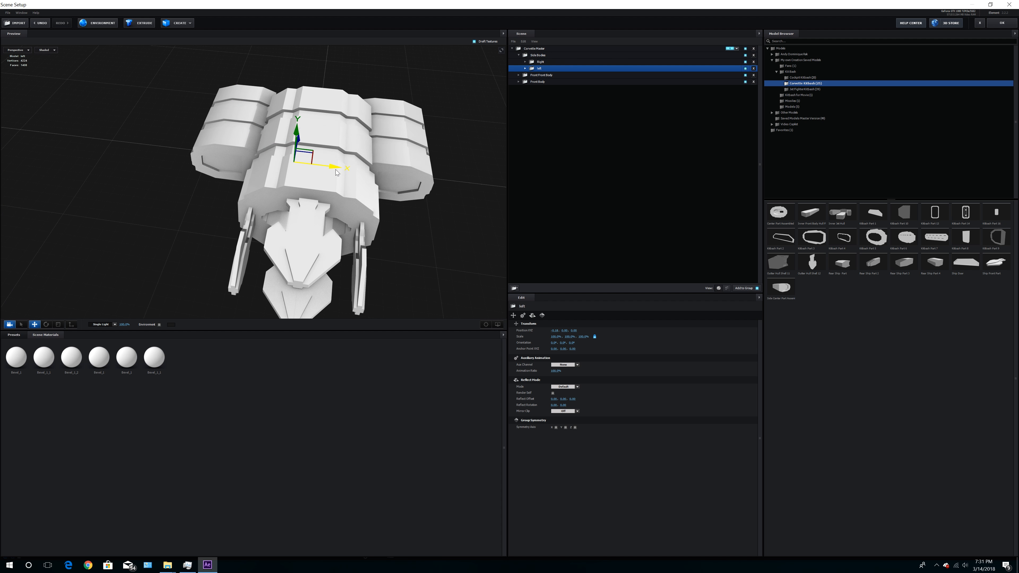
pyautogui.moveTo(361, 172); pyautogui.dragTo(401, 191)
pyautogui.click(402, 191)
pyautogui.press('e')
pyautogui.click(541, 62)
pyautogui.moveTo(267, 105); pyautogui.dragTo(262, 82)
pyautogui.hotkey('ctrl', 'z')
pyautogui.click(549, 76)
pyautogui.click(550, 69)
pyautogui.press('w')
pyautogui.moveTo(209, 209); pyautogui.dragTo(216, 246)
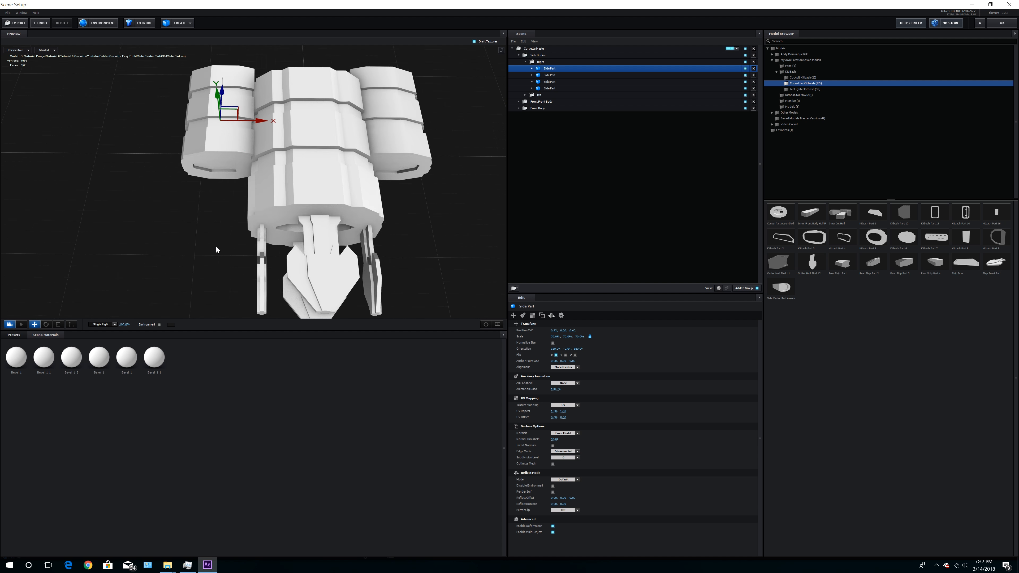
pyautogui.click(541, 61)
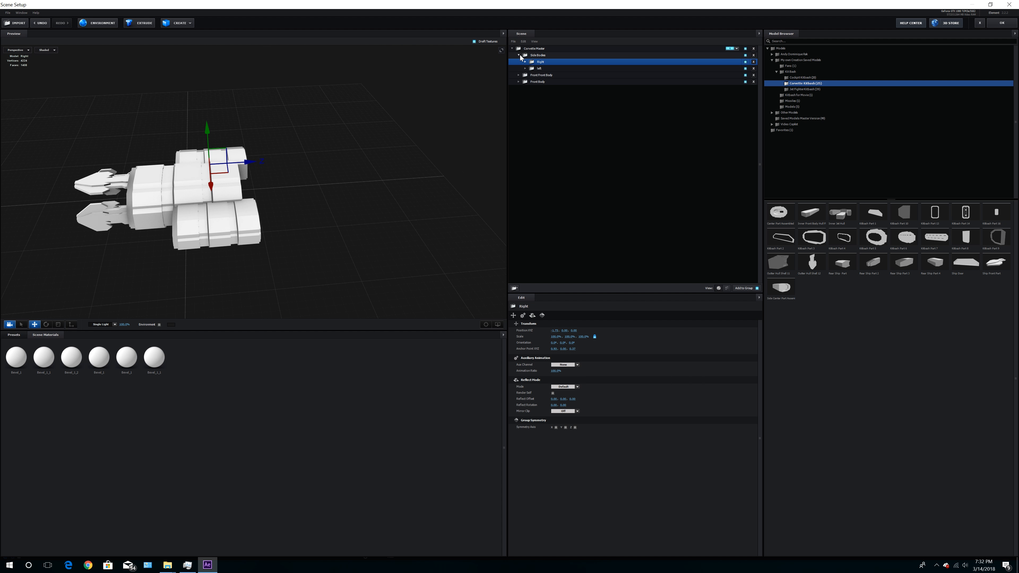
# Collapse Side Bodies, create a new group inside Corvette Master and rename it Rear
pyautogui.click(519, 55)
pyautogui.click(534, 48)
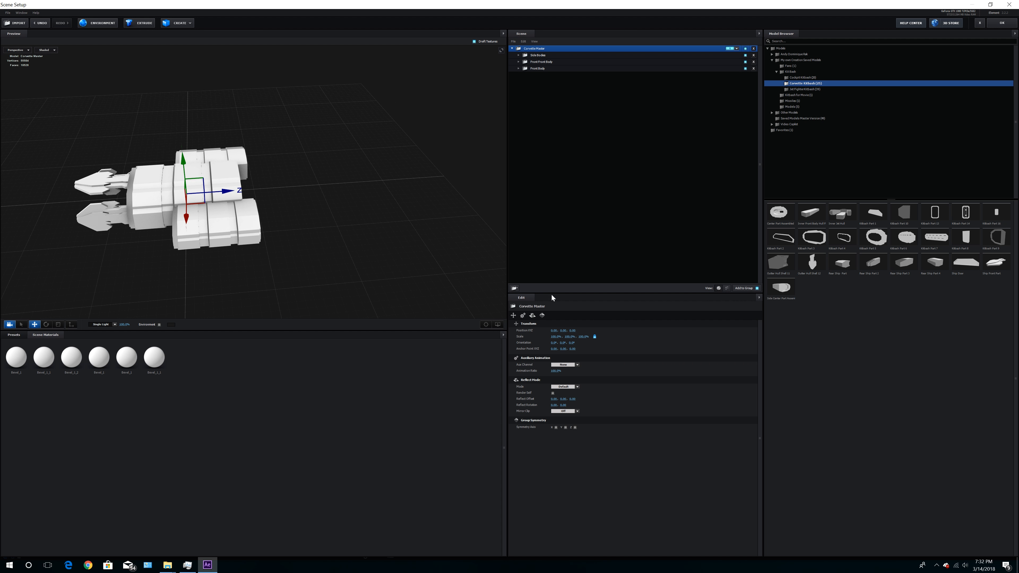
pyautogui.click(514, 288)
pyautogui.doubleClick(550, 56)
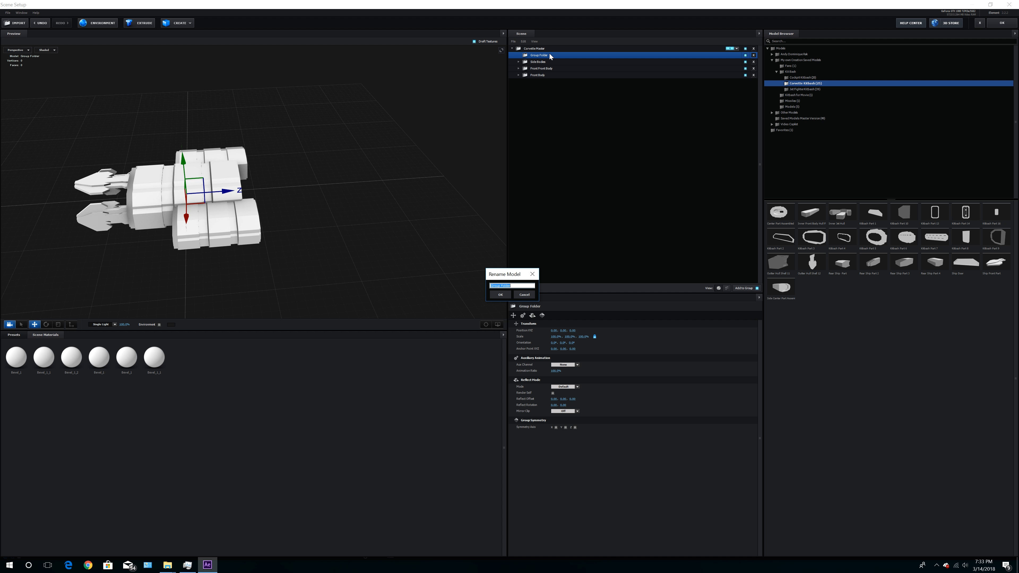
pyautogui.write('Rear')
pyautogui.press('Return')
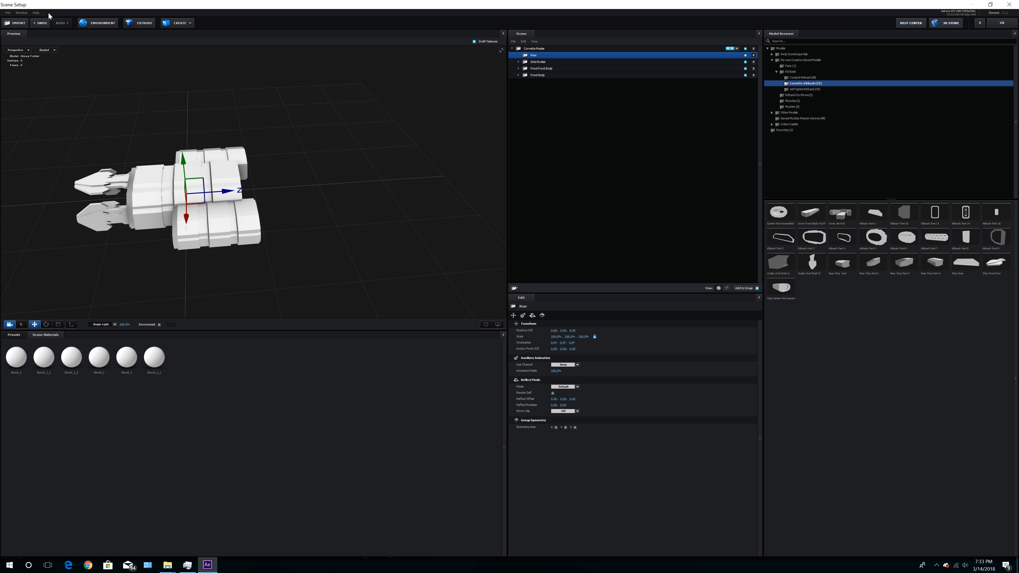
# Import the Part with windows OBJ from the Rear part 1 folder into the Rear group
pyautogui.click(18, 23)
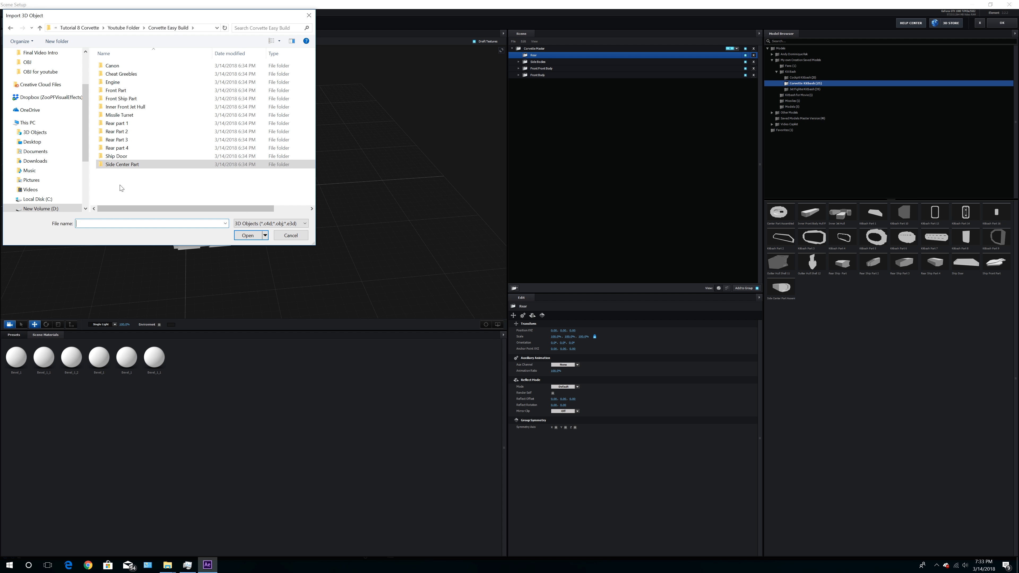
pyautogui.doubleClick(133, 125)
pyautogui.doubleClick(109, 66)
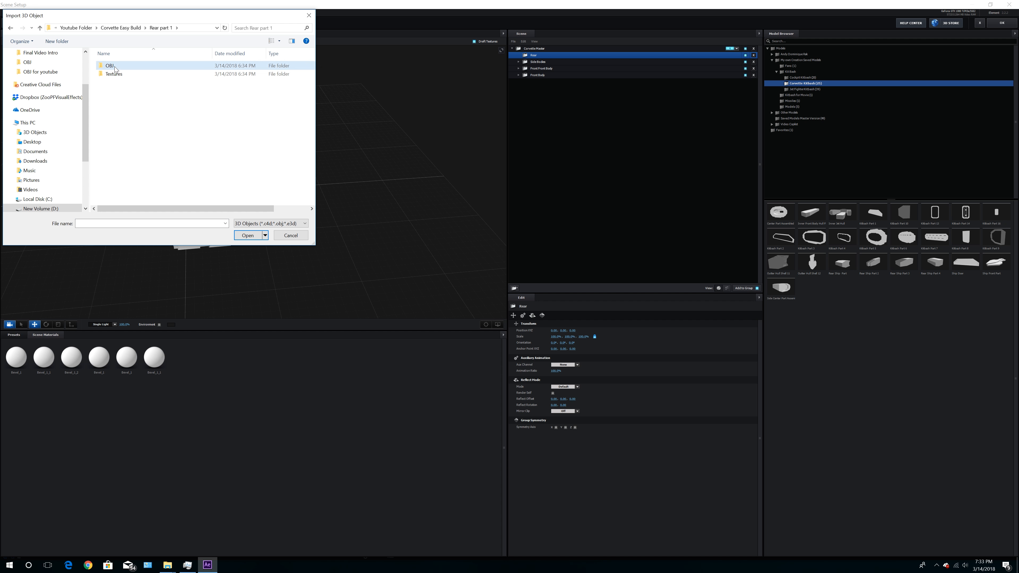
pyautogui.doubleClick(118, 83)
pyautogui.click(548, 336)
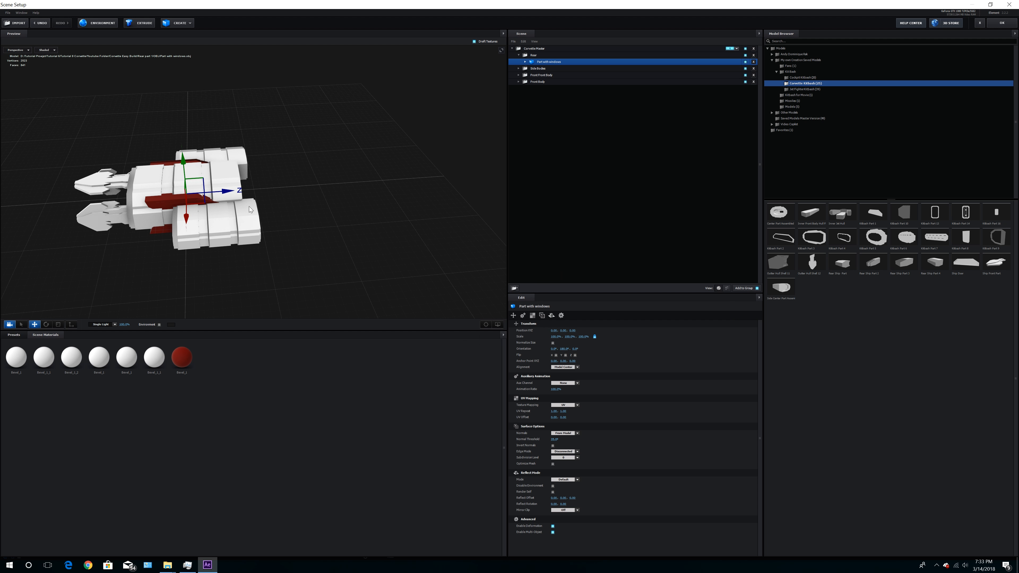
# Turn the window part around, move it to the hull's rear end and reset its red material to plain white
pyautogui.click(46, 324)
pyautogui.moveTo(263, 212); pyautogui.dragTo(445, 184)
pyautogui.click(525, 62)
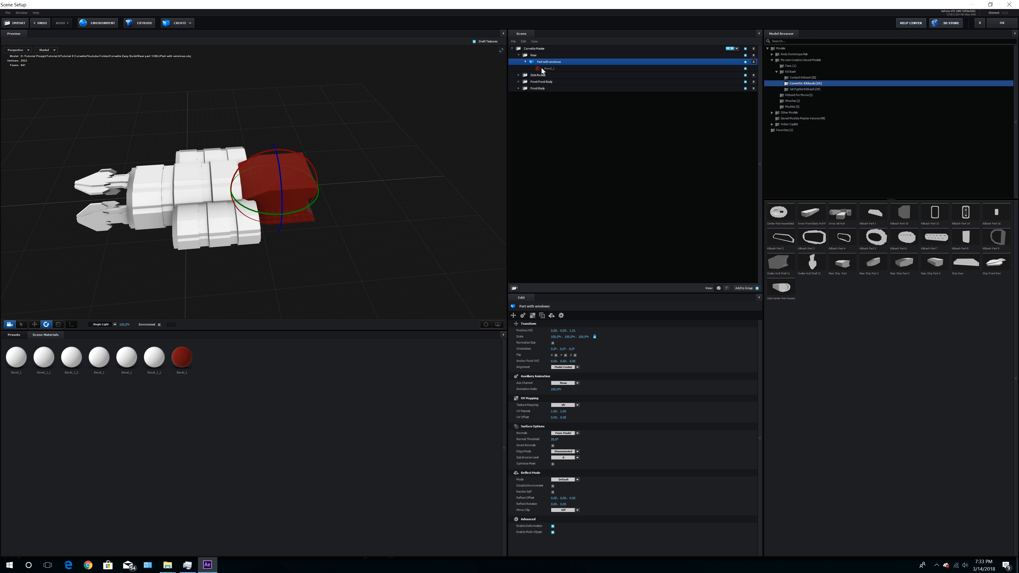
pyautogui.rightClick(541, 68)
pyautogui.click(551, 73)
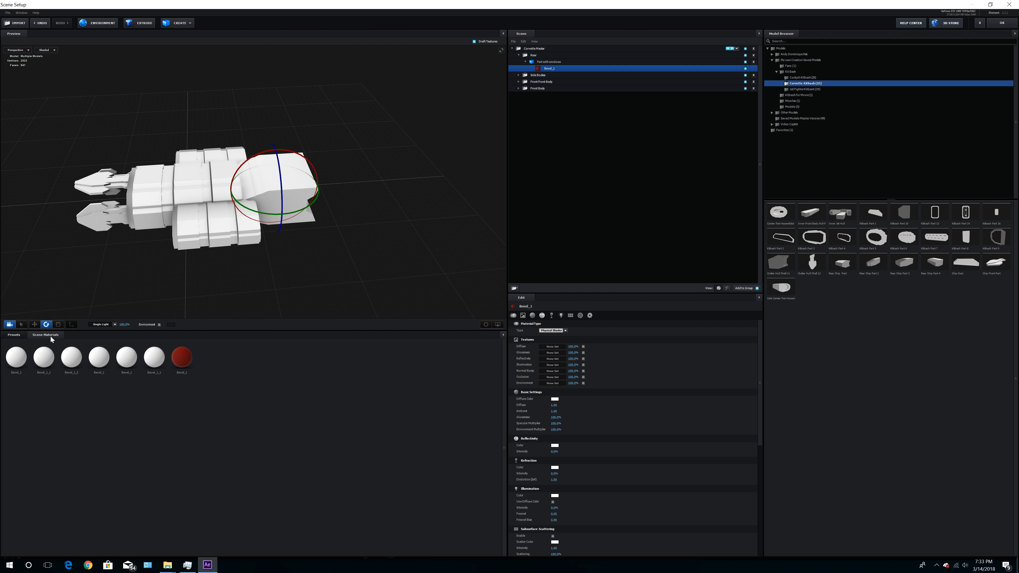
# Fine-tune the window part's position against the rear of the hull and select the Rear group
pyautogui.click(35, 324)
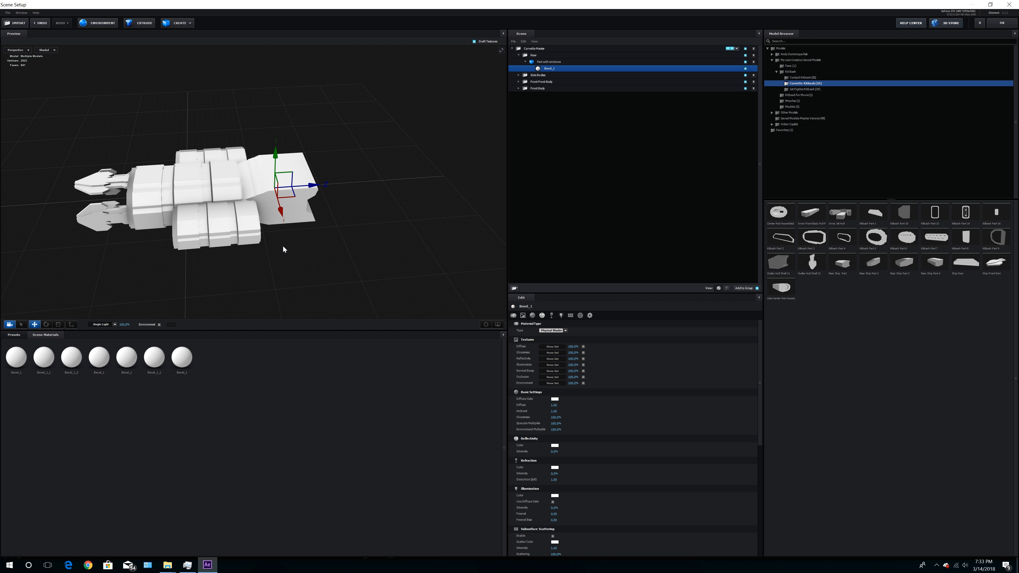
pyautogui.click(483, 325)
pyautogui.moveTo(253, 141); pyautogui.dragTo(254, 108)
pyautogui.moveTo(165, 164); pyautogui.dragTo(199, 166)
pyautogui.moveTo(296, 150); pyautogui.dragTo(265, 149)
pyautogui.moveTo(231, 114); pyautogui.dragTo(230, 121)
pyautogui.moveTo(275, 188)
pyautogui.mouseDown()
pyautogui.moveTo(297, 191)
pyautogui.moveTo(273, 187)
pyautogui.mouseUp()
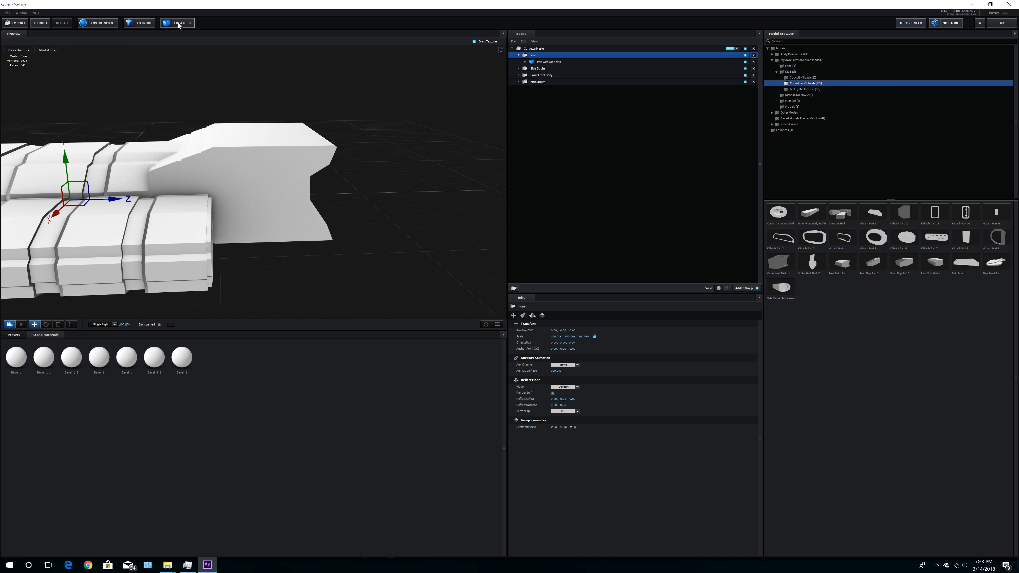
# Create a box model in the Rear group and raise it above the hull
pyautogui.click(179, 24)
pyautogui.click(169, 36)
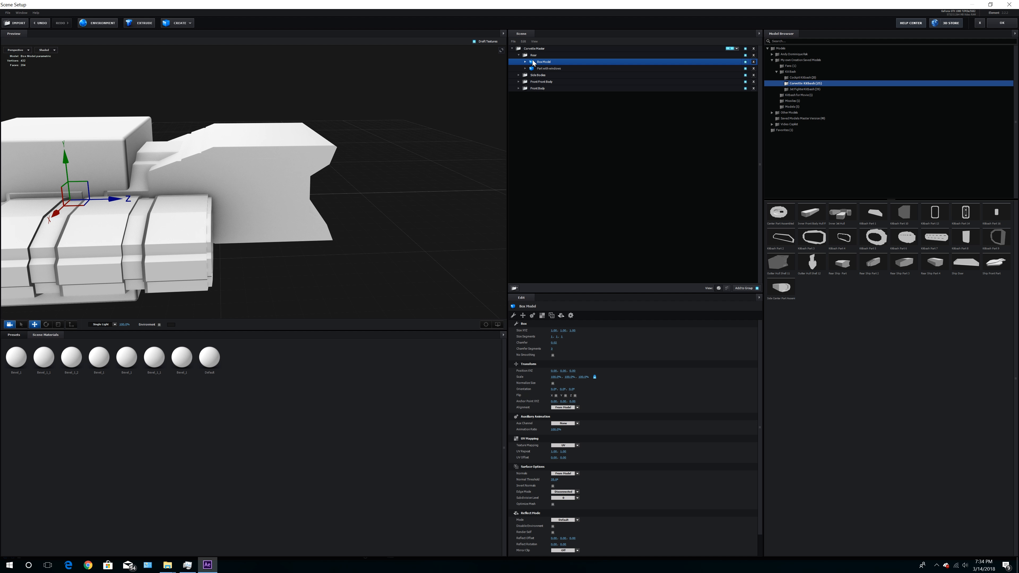
pyautogui.moveTo(67, 155); pyautogui.dragTo(63, 122)
pyautogui.moveTo(174, 182); pyautogui.dragTo(229, 188)
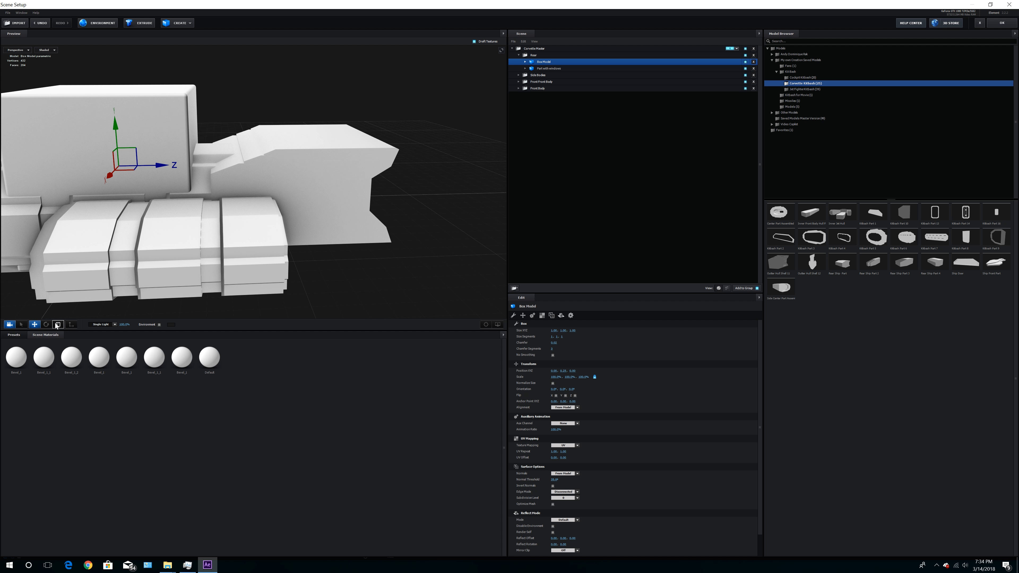
# Scale the box down along Z and Y into a thin bar across the hull
pyautogui.moveTo(172, 173); pyautogui.dragTo(93, 174)
pyautogui.moveTo(141, 210); pyautogui.dragTo(183, 193)
pyautogui.moveTo(194, 155); pyautogui.dragTo(199, 237)
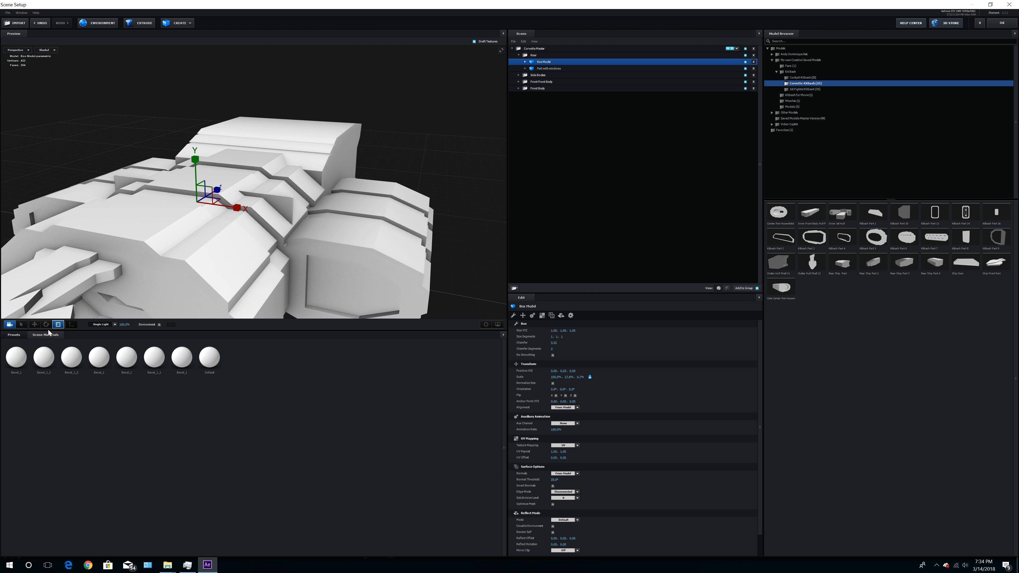
# Move the thin box back along Z and adjust its height to bring it inside the rear window part
pyautogui.click(37, 327)
pyautogui.moveTo(195, 158); pyautogui.dragTo(192, 101)
pyautogui.moveTo(356, 181); pyautogui.dragTo(329, 173)
pyautogui.moveTo(161, 120); pyautogui.dragTo(302, 145)
pyautogui.moveTo(256, 82); pyautogui.dragTo(257, 117)
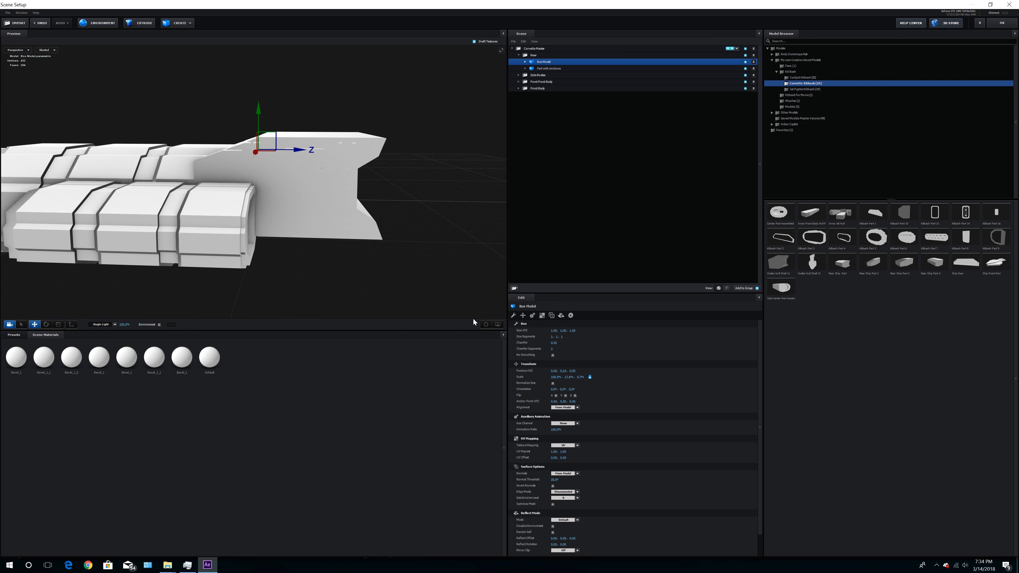
# Fit the thin box into the window slot of the rear part by adjusting its height, length and Z position
pyautogui.click(486, 325)
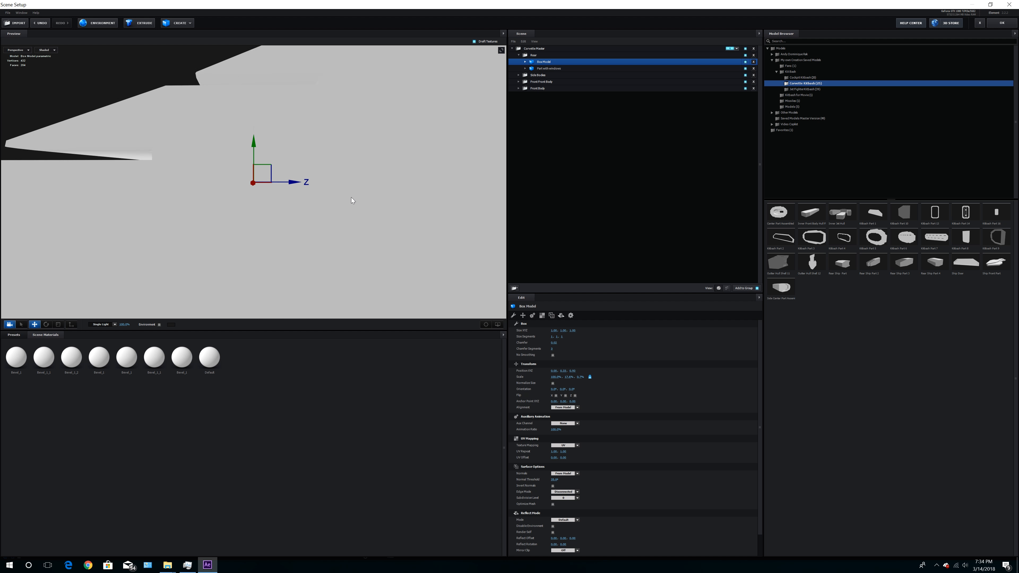
pyautogui.scroll(-3, 352, 199)
pyautogui.moveTo(342, 196)
pyautogui.mouseDown(button='middle')
pyautogui.moveTo(348, 235)
pyautogui.moveTo(326, 206)
pyautogui.mouseUp(button='middle')
pyautogui.moveTo(265, 163); pyautogui.dragTo(264, 165)
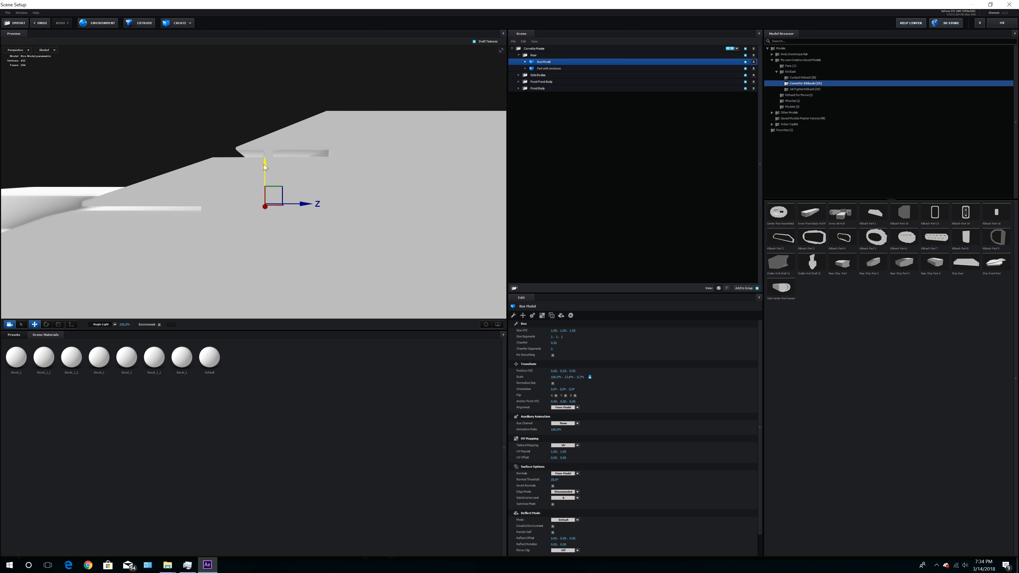
pyautogui.moveTo(309, 207); pyautogui.dragTo(333, 208)
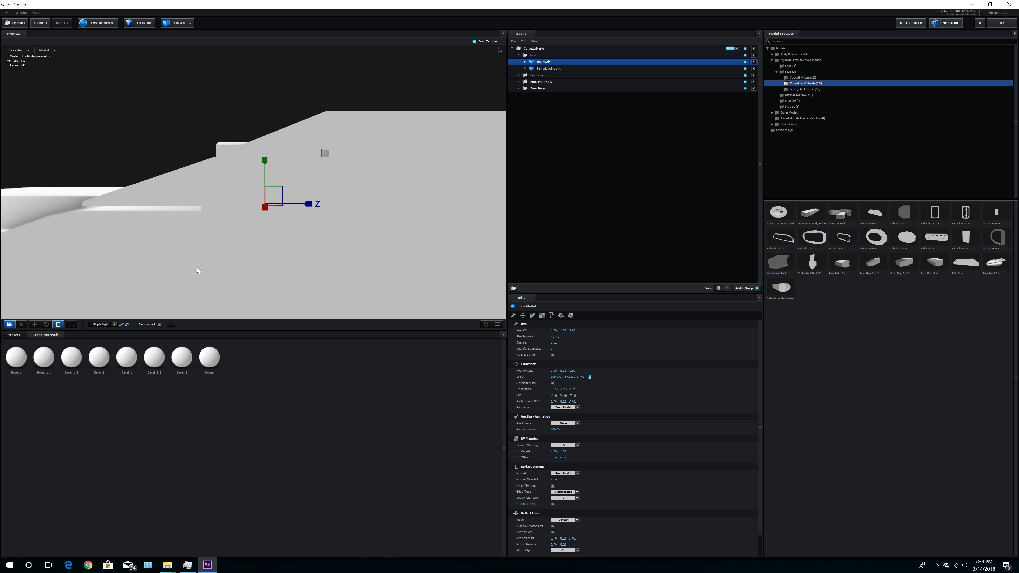
pyautogui.click(35, 325)
pyautogui.moveTo(306, 202); pyautogui.dragTo(321, 228)
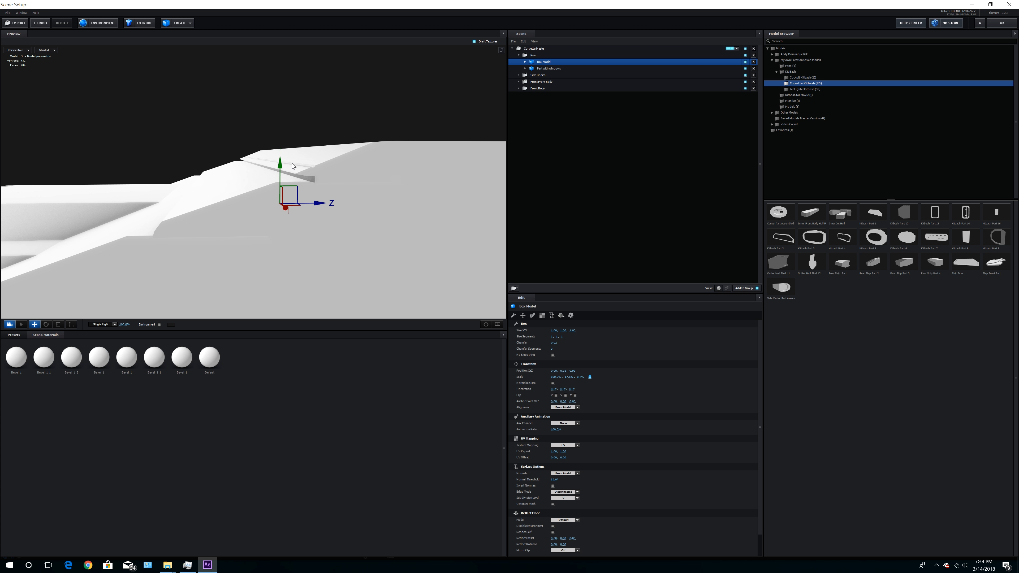
pyautogui.moveTo(281, 165); pyautogui.dragTo(281, 167)
pyautogui.moveTo(359, 233); pyautogui.dragTo(359, 234)
# Set the illumination intensity of the box's Default material to 150%
pyautogui.click(525, 62)
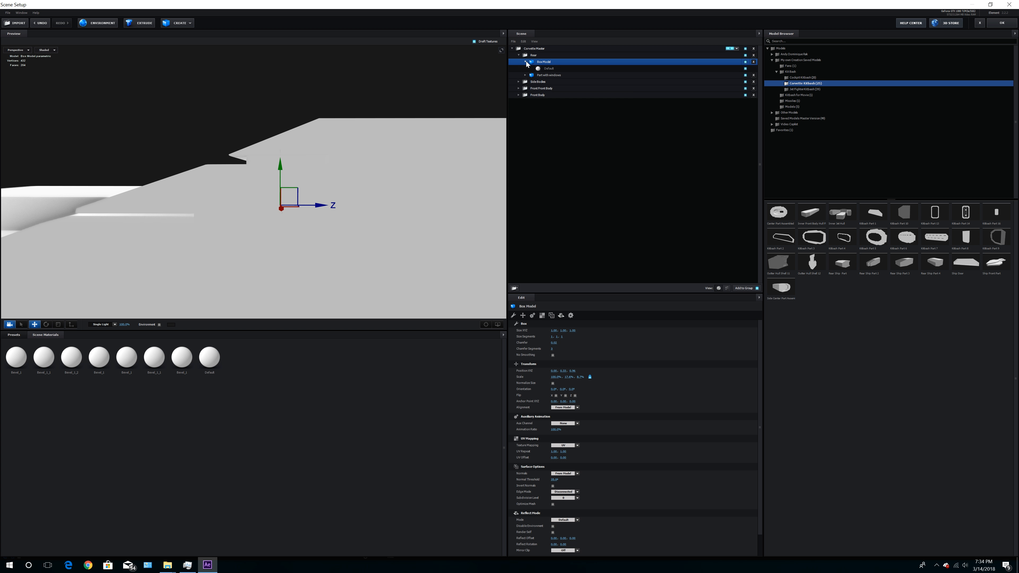
pyautogui.click(548, 69)
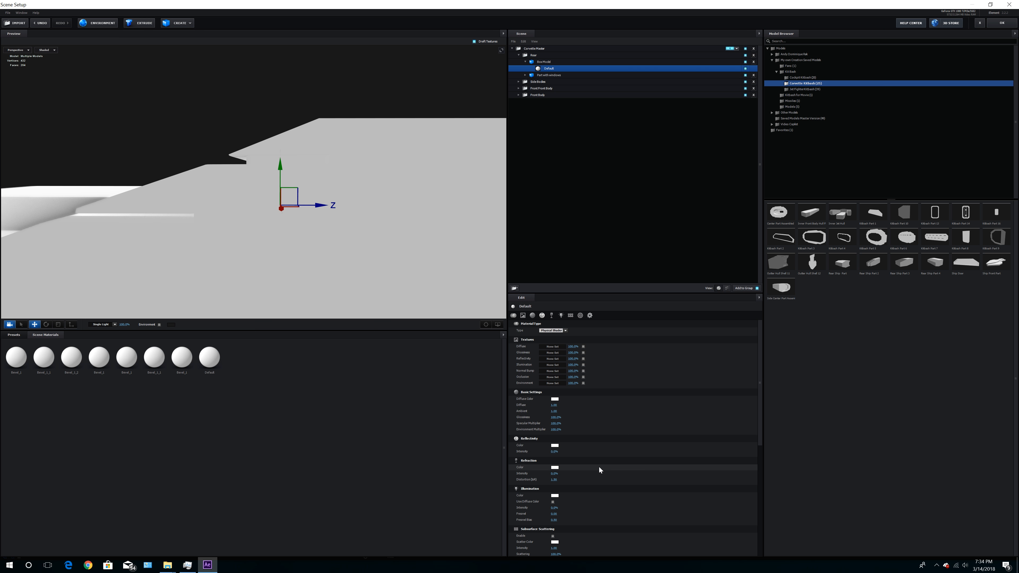
pyautogui.scroll(-1, 599, 467)
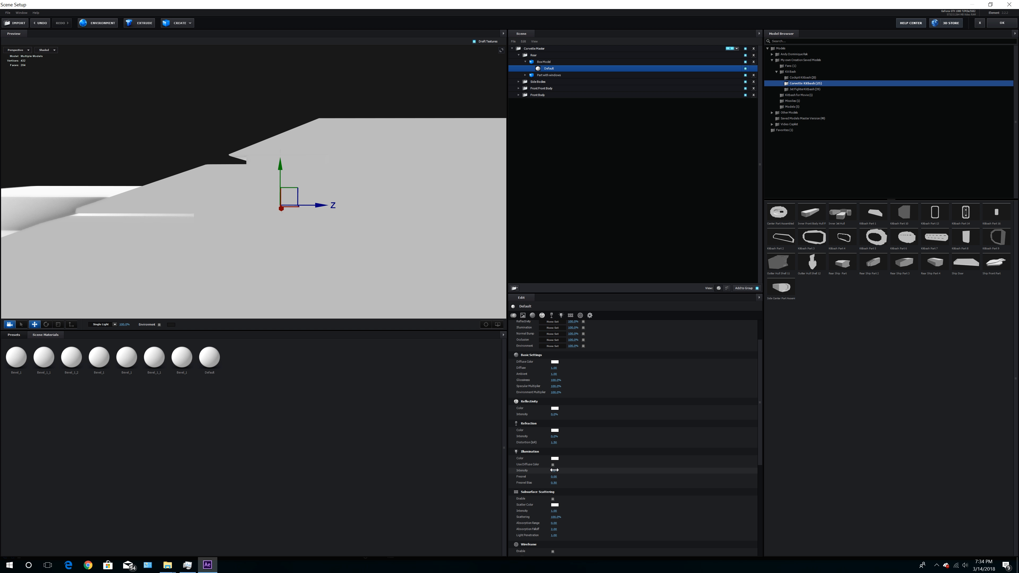
pyautogui.write('150')
pyautogui.press('Return')
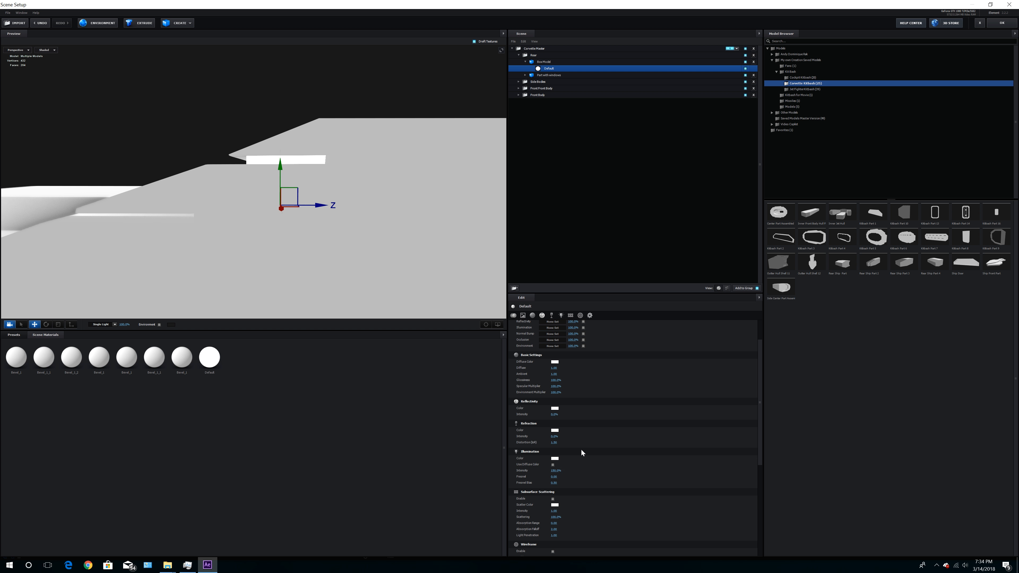
# Set the illumination color of the box's Default material to a muted warm yellow
pyautogui.click(555, 459)
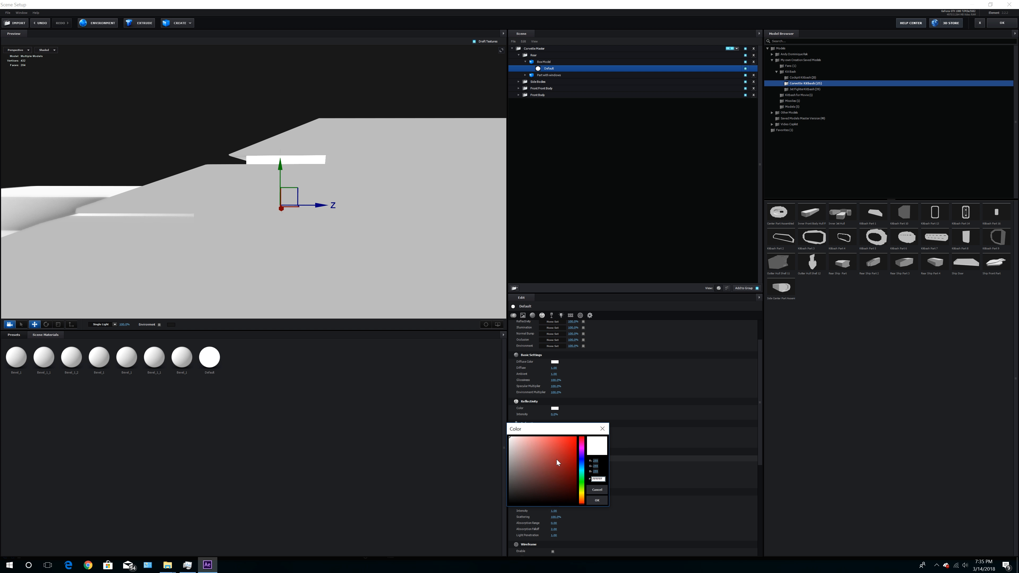
pyautogui.click(582, 491)
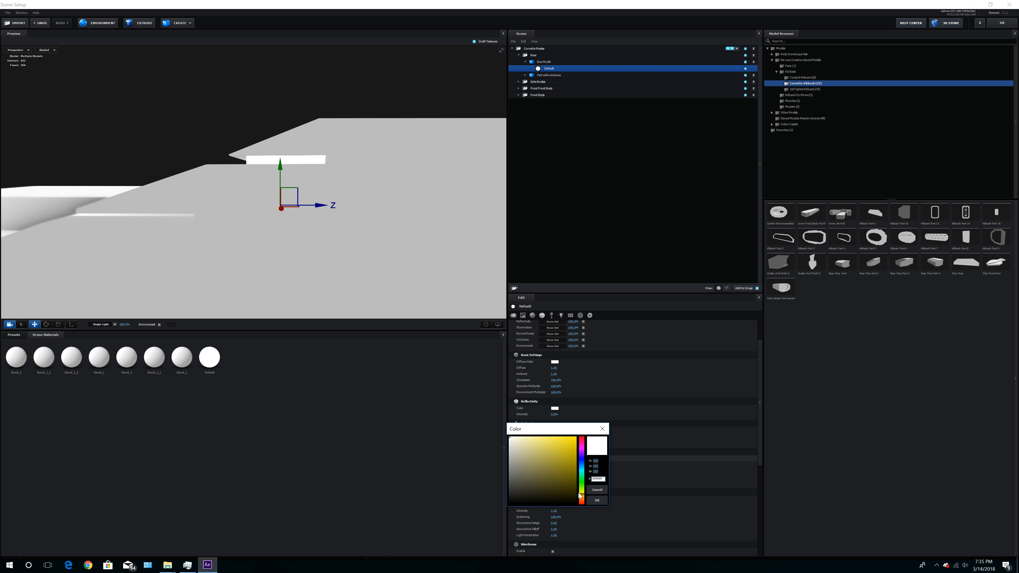
pyautogui.moveTo(583, 494); pyautogui.dragTo(583, 496)
pyautogui.click(542, 461)
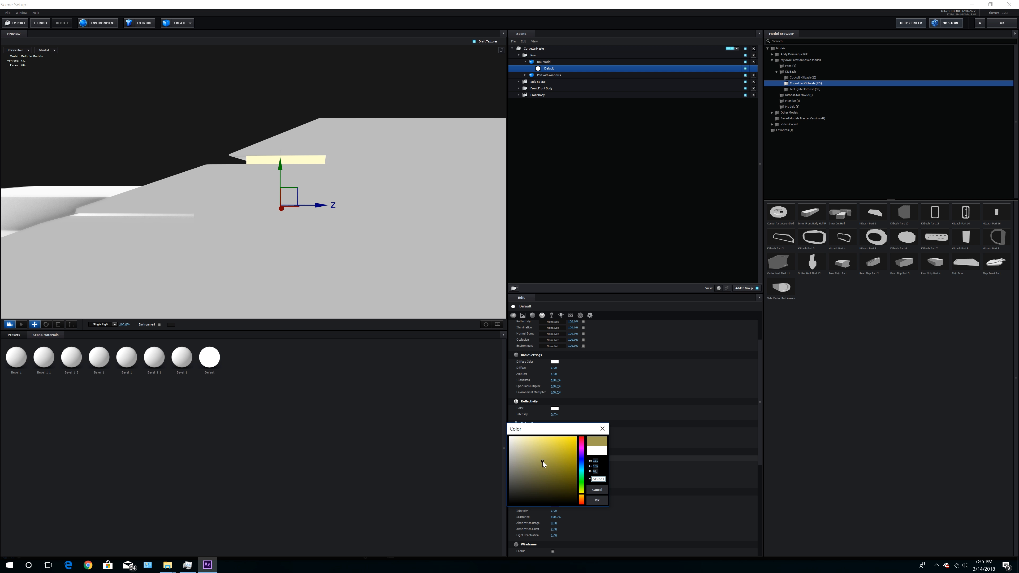
pyautogui.click(597, 500)
# Lower the force opacity of the box's Default material so the glowing window strip turns semi-transparent
pyautogui.moveTo(259, 239); pyautogui.dragTo(390, 264)
pyautogui.scroll(-5, 593, 492)
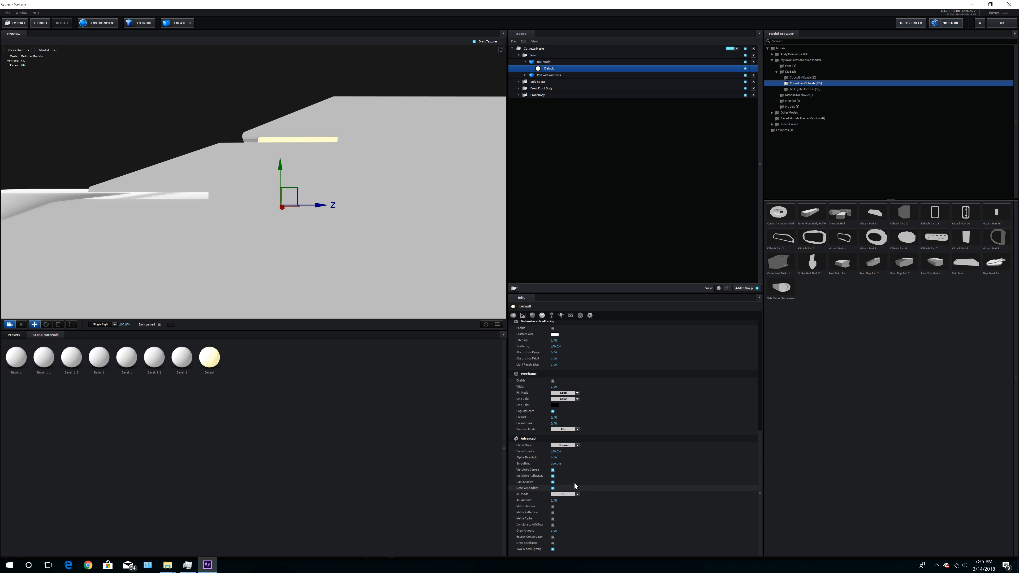
pyautogui.press('Return')
pyautogui.moveTo(354, 238)
pyautogui.mouseDown()
pyautogui.moveTo(378, 240)
pyautogui.moveTo(314, 230)
pyautogui.mouseUp()
pyautogui.scroll(-4, 355, 238)
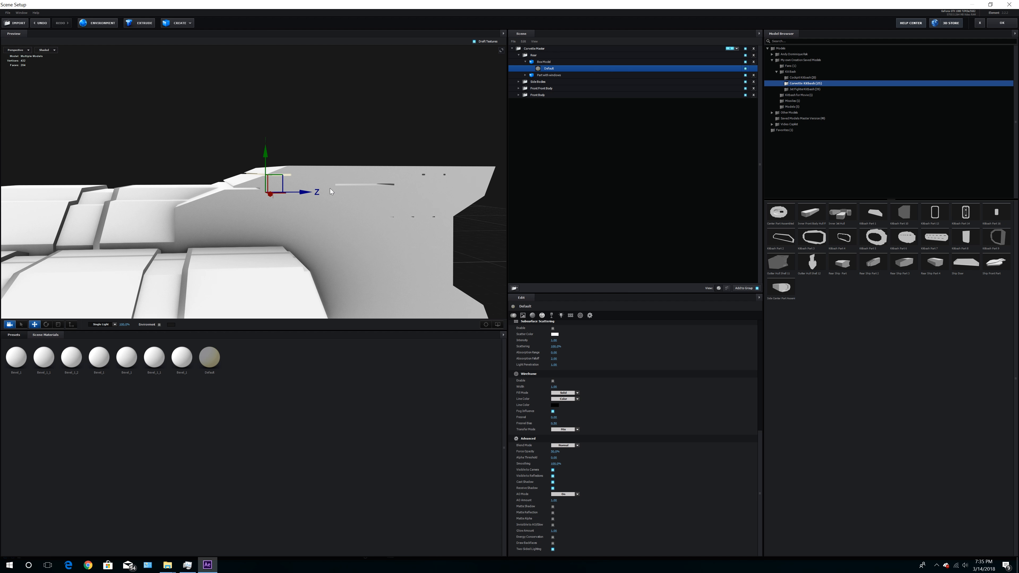
pyautogui.moveTo(330, 188); pyautogui.dragTo(345, 191)
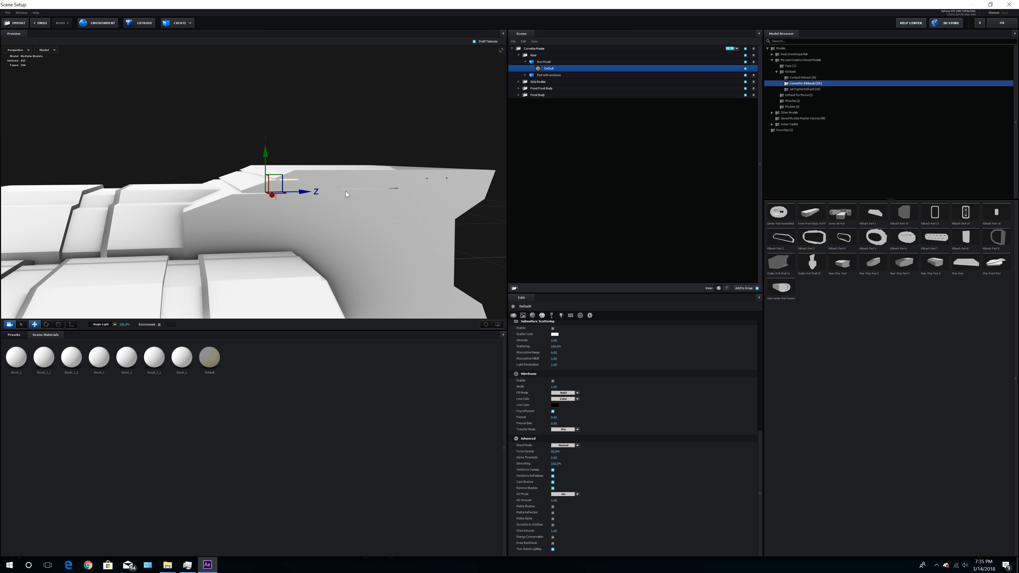
pyautogui.moveTo(317, 220); pyautogui.dragTo(317, 219)
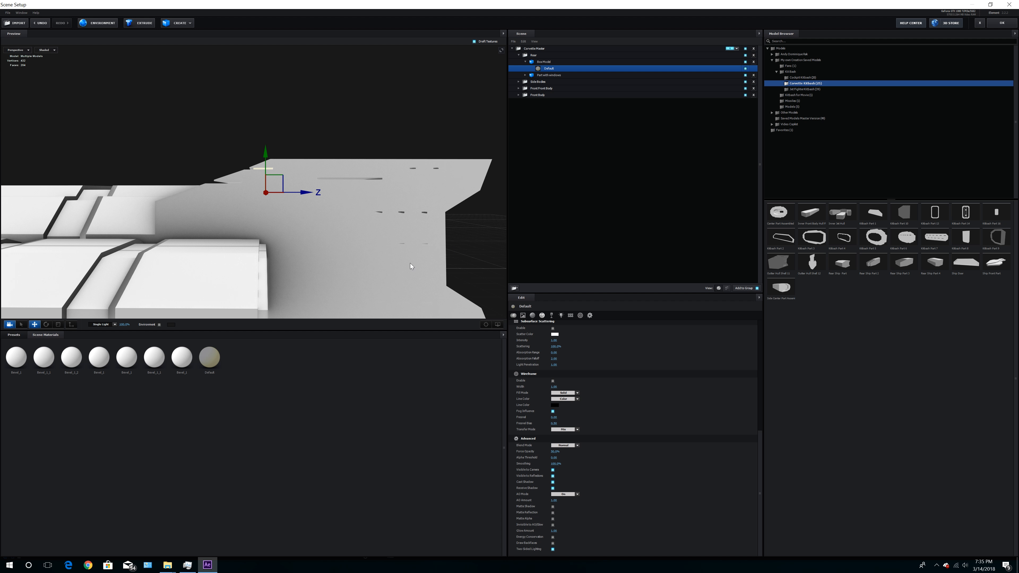
pyautogui.moveTo(358, 256); pyautogui.dragTo(330, 224)
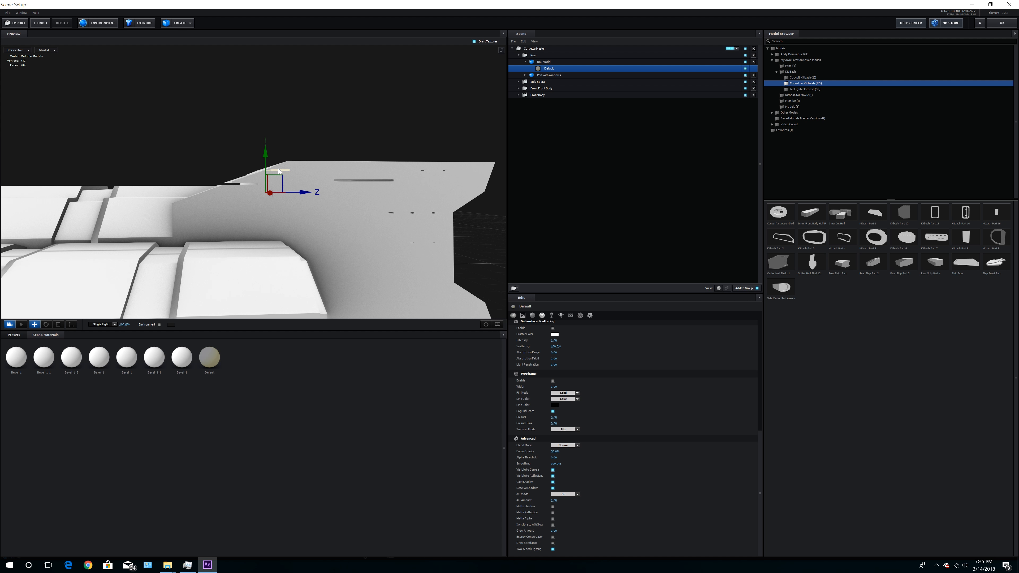
pyautogui.moveTo(297, 205); pyautogui.dragTo(378, 200)
# Import Rear Ship Part 3.obj from the Rear Part 3 folder into the Rear group
pyautogui.click(525, 61)
pyautogui.click(534, 55)
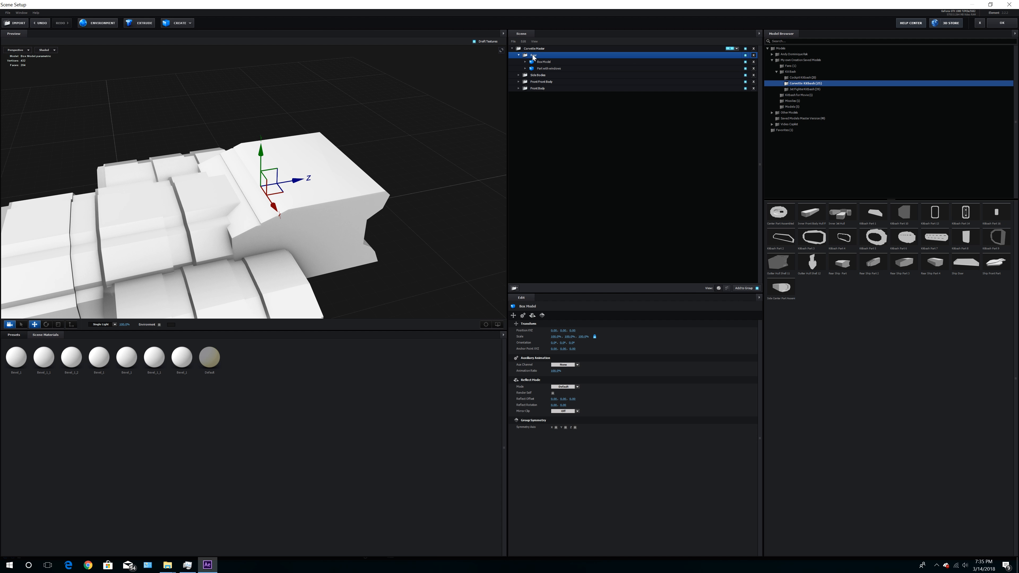
pyautogui.moveTo(442, 194)
pyautogui.mouseDown()
pyautogui.moveTo(417, 208)
pyautogui.moveTo(417, 185)
pyautogui.moveTo(433, 183)
pyautogui.mouseUp()
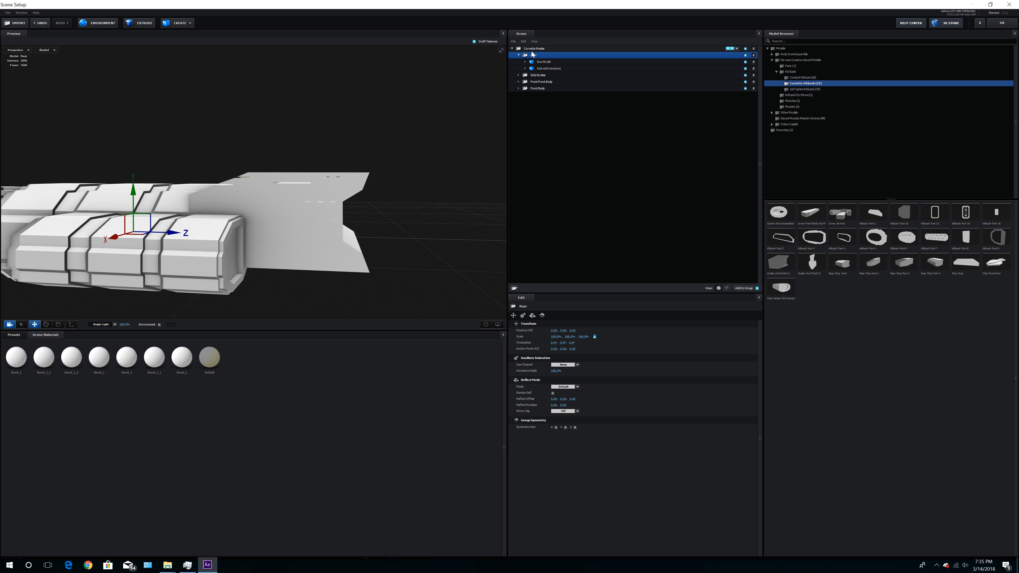
pyautogui.click(19, 23)
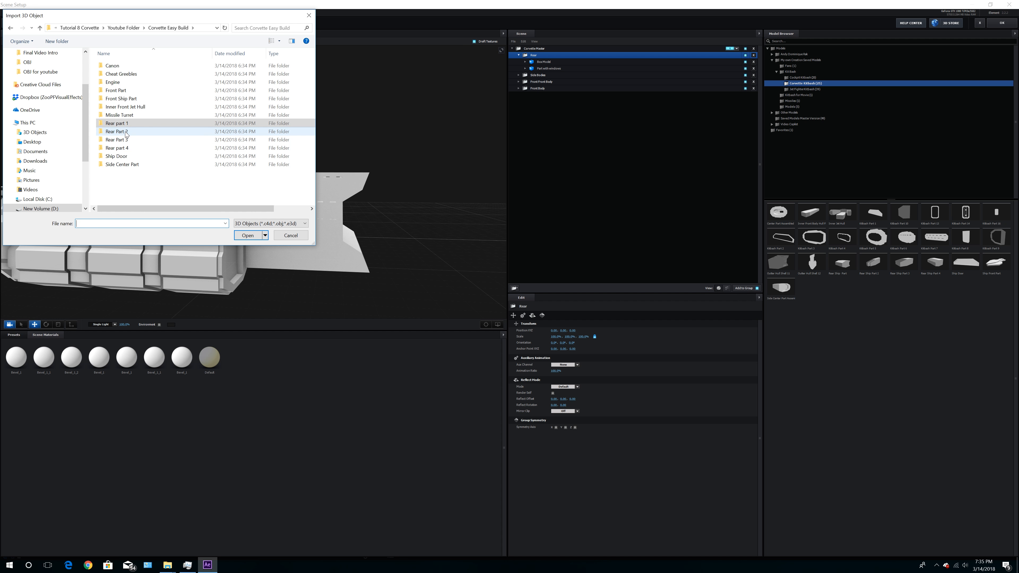
pyautogui.click(125, 133)
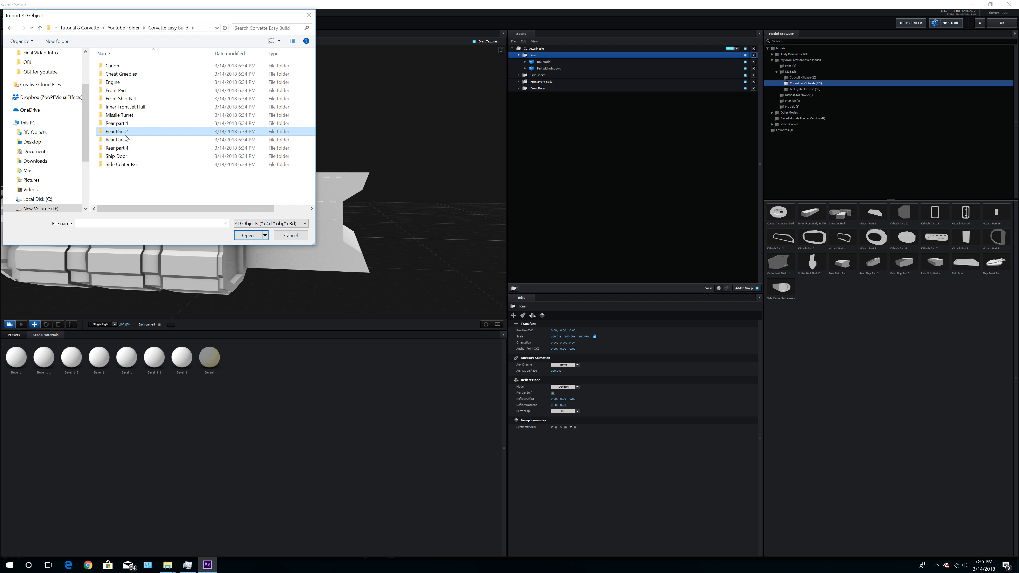
pyautogui.doubleClick(125, 139)
pyautogui.doubleClick(119, 77)
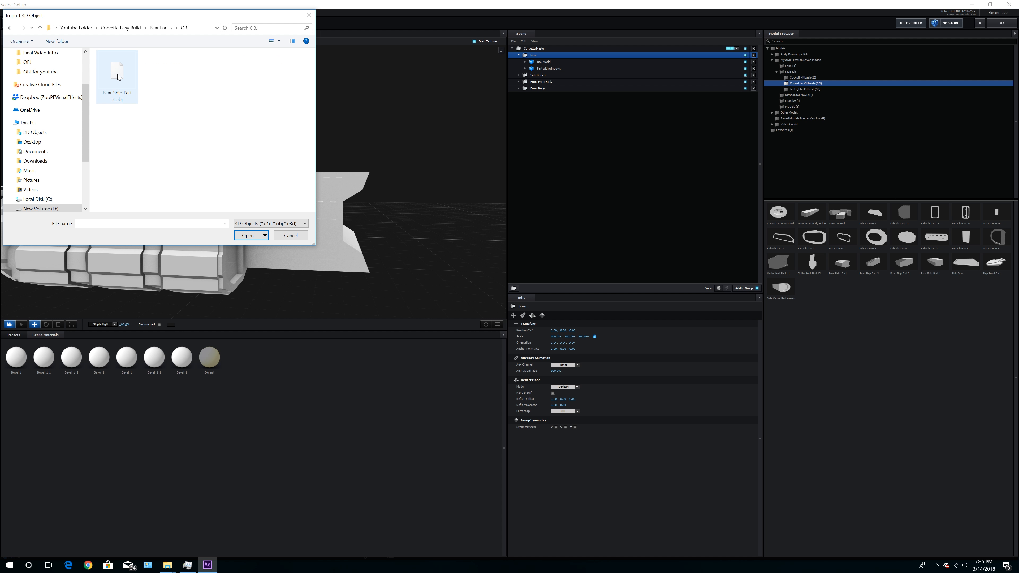
pyautogui.doubleClick(119, 88)
pyautogui.click(550, 337)
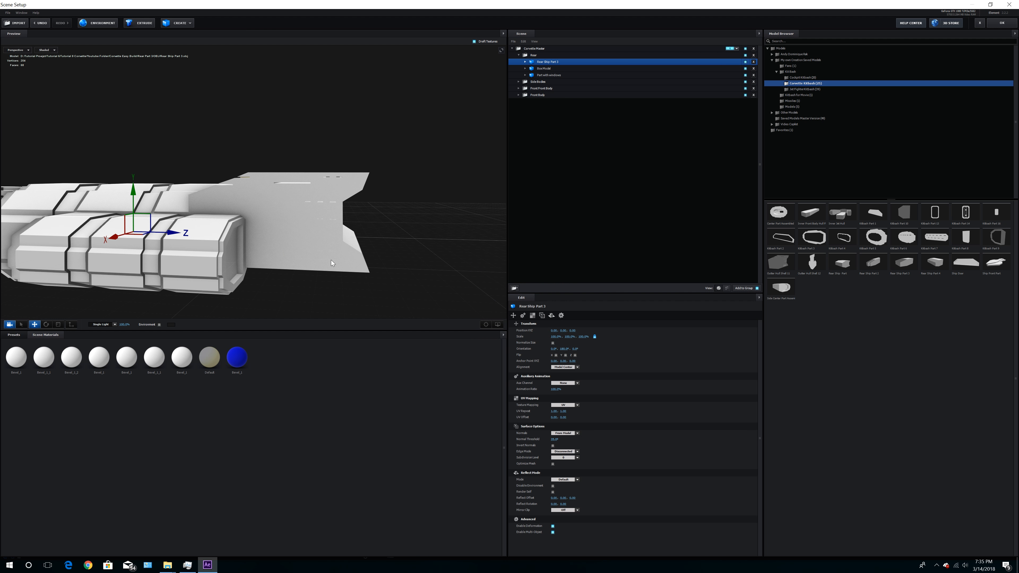
# Turn Rear Ship Part 3 around and fit it low along Y and Z under the back end of the windowed part
pyautogui.moveTo(168, 235); pyautogui.dragTo(412, 237)
pyautogui.scroll(-3, 360, 269)
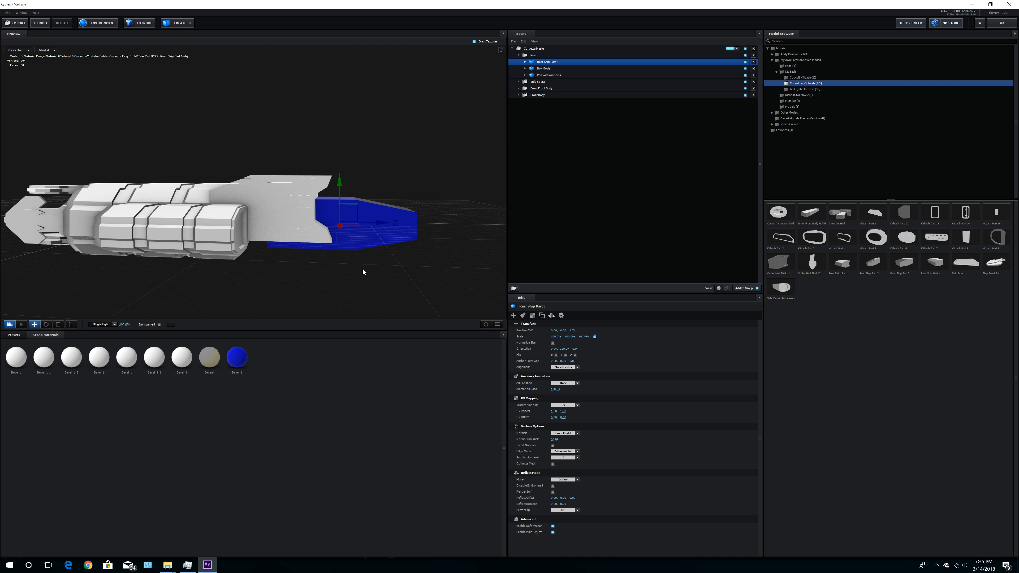
pyautogui.click(45, 324)
pyautogui.moveTo(316, 228); pyautogui.dragTo(530, 227)
pyautogui.click(35, 324)
pyautogui.moveTo(341, 183); pyautogui.dragTo(342, 231)
pyautogui.moveTo(395, 231); pyautogui.dragTo(395, 222)
pyautogui.moveTo(385, 271); pyautogui.dragTo(330, 277)
pyautogui.moveTo(287, 230); pyautogui.dragTo(287, 206)
pyautogui.moveTo(220, 246); pyautogui.dragTo(345, 265)
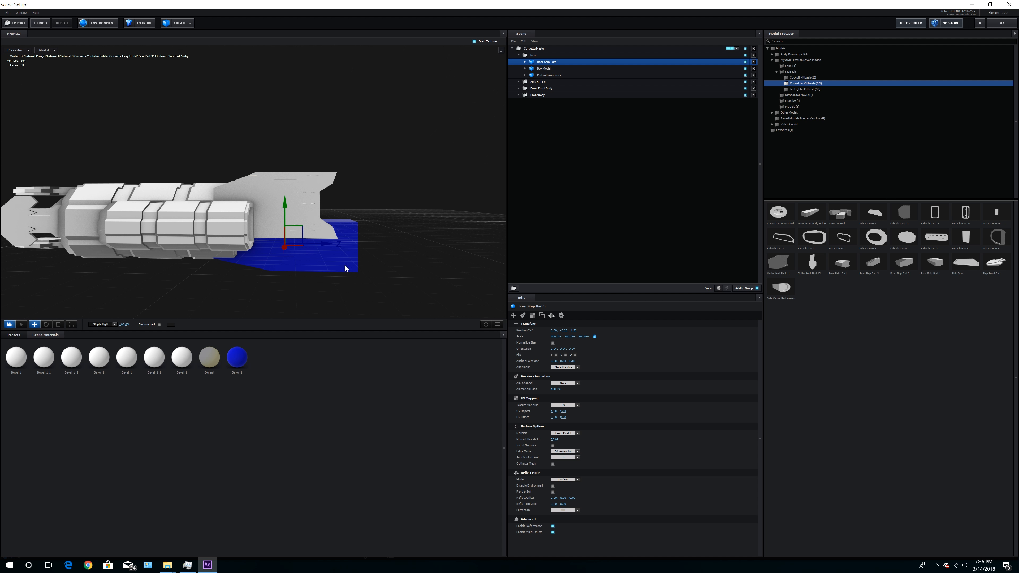
# Reset the blue material of Rear Ship Part 3 to its plain default
pyautogui.click(525, 61)
pyautogui.click(548, 68)
pyautogui.rightClick(538, 68)
pyautogui.click(562, 75)
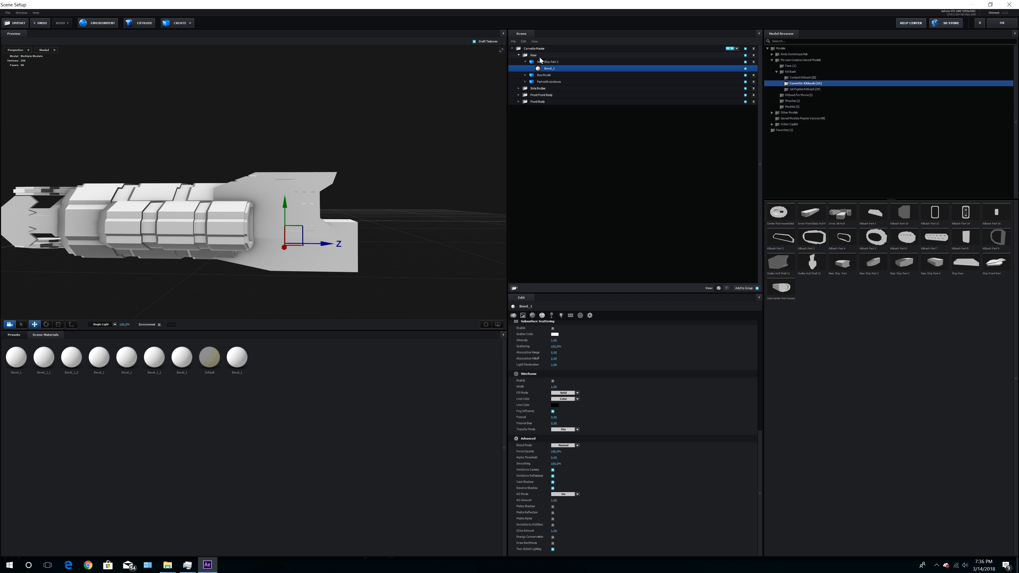
pyautogui.click(525, 61)
# Import Rear Ship Part 4.obj from the Rear part 4 folder into the Rear group
pyautogui.click(535, 55)
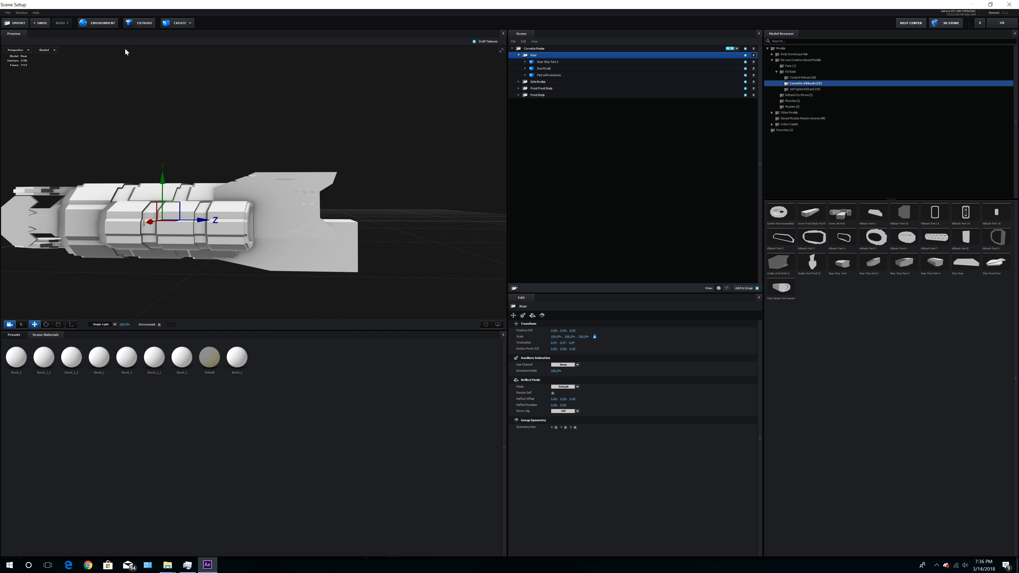
pyautogui.click(19, 24)
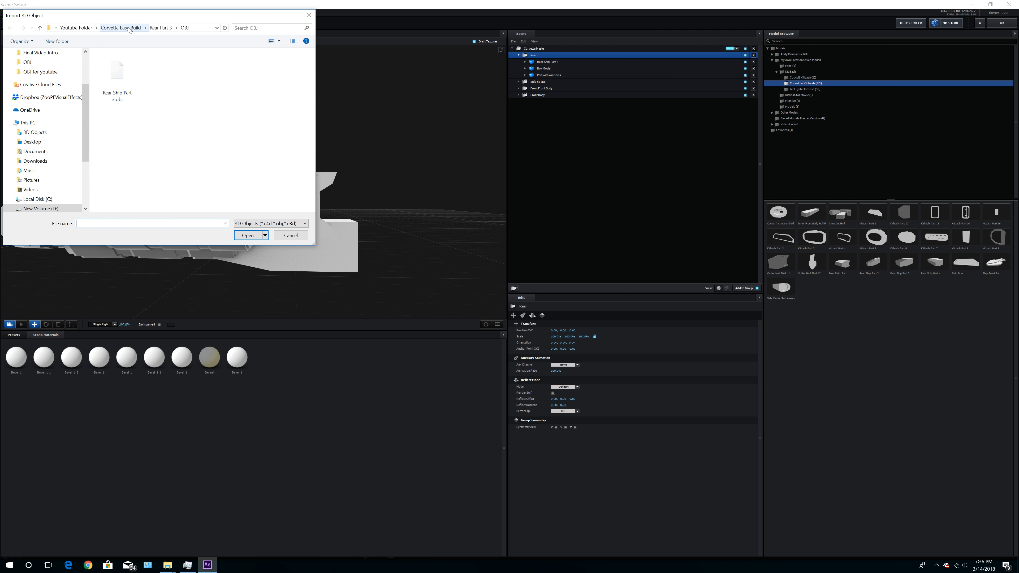
pyautogui.click(129, 30)
pyautogui.doubleClick(124, 151)
pyautogui.doubleClick(114, 75)
pyautogui.doubleClick(113, 73)
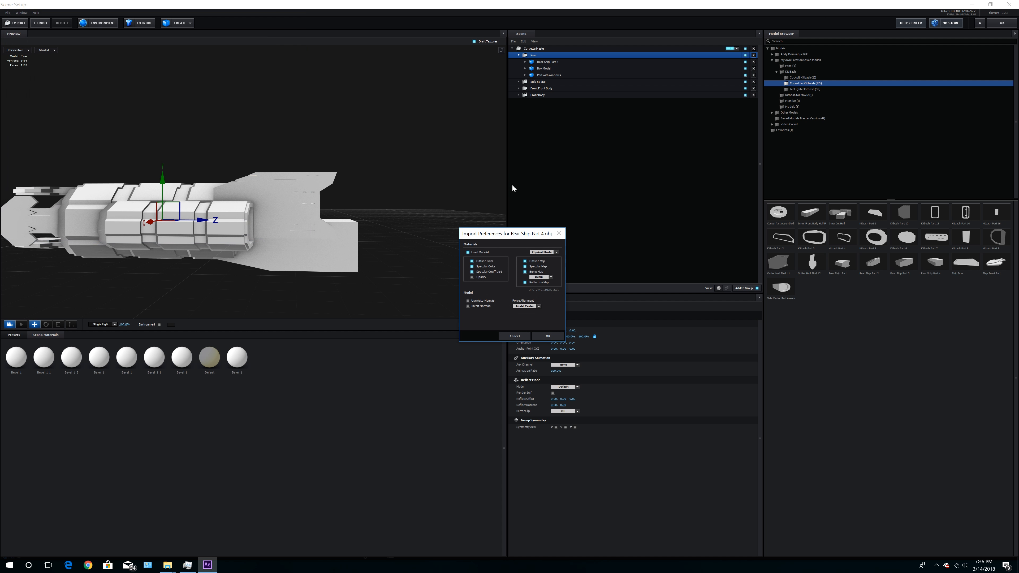
pyautogui.click(546, 337)
# Move Rear Ship Part 4 back along Z to the ship's tail and turn it around
pyautogui.moveTo(189, 220); pyautogui.dragTo(379, 230)
pyautogui.click(46, 324)
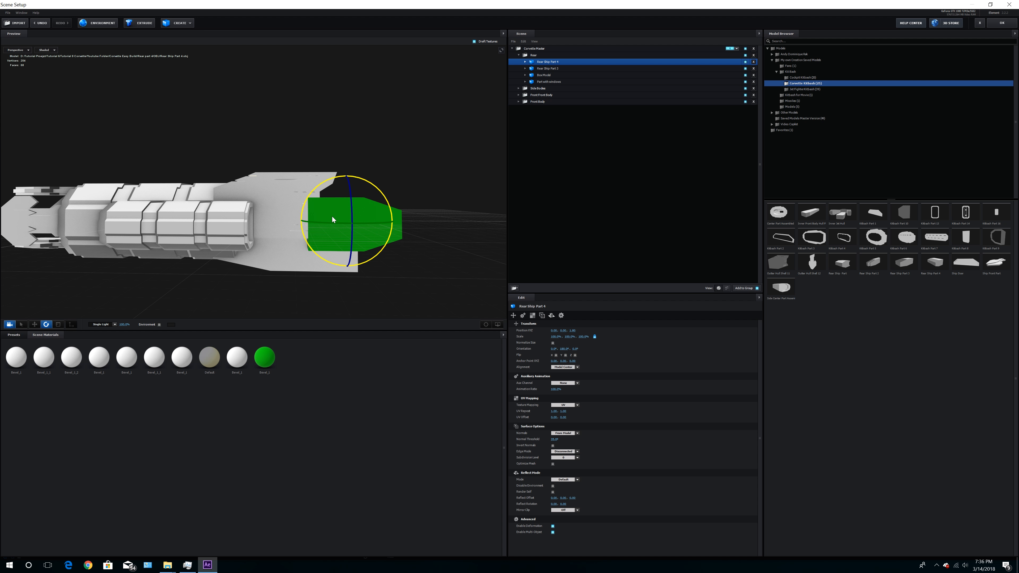
pyautogui.moveTo(373, 222); pyautogui.dragTo(541, 224)
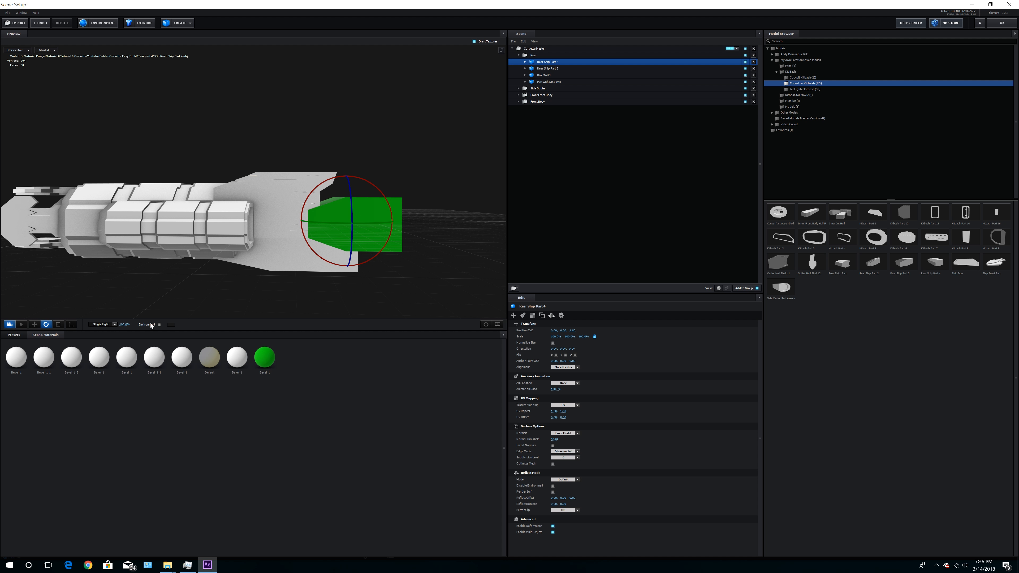
# Reset the green material of Rear Ship Part 4 to its plain default
pyautogui.click(526, 61)
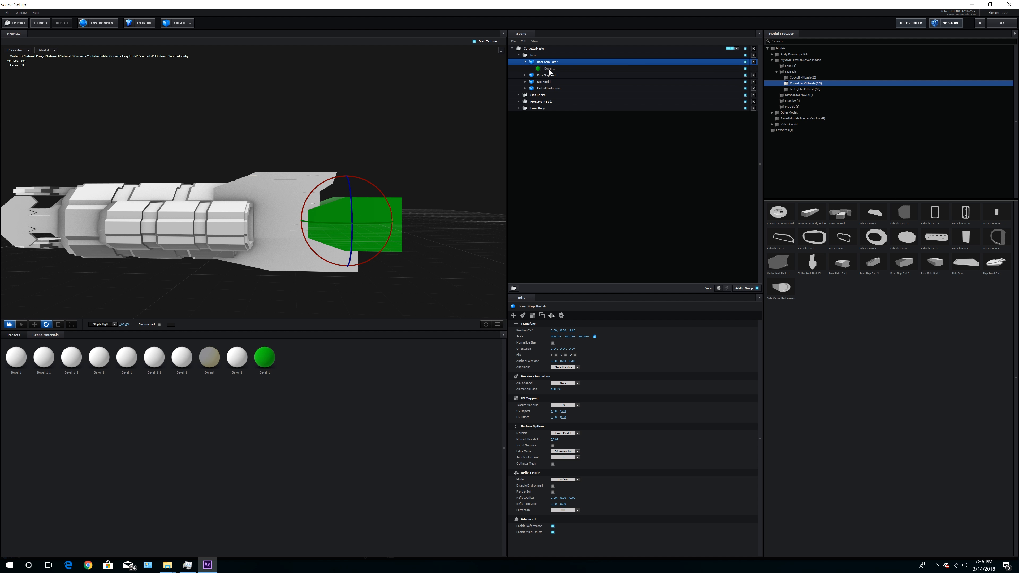
pyautogui.rightClick(548, 69)
pyautogui.click(562, 75)
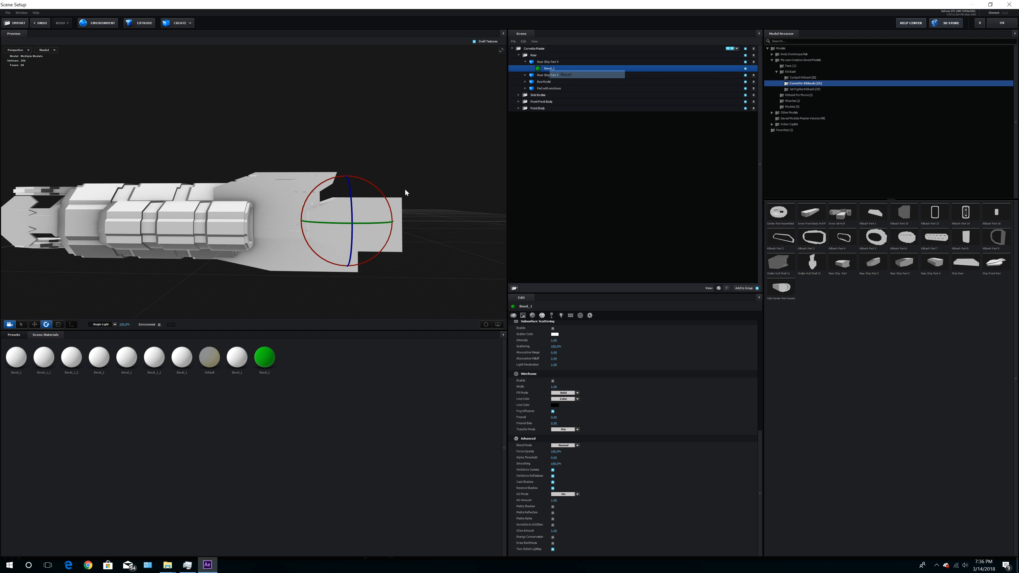
# Raise Rear Ship Part 4 and shift it forward along Z to seat it behind the windowed part
pyautogui.click(34, 325)
pyautogui.moveTo(347, 184); pyautogui.dragTo(347, 169)
pyautogui.moveTo(384, 209); pyautogui.dragTo(368, 210)
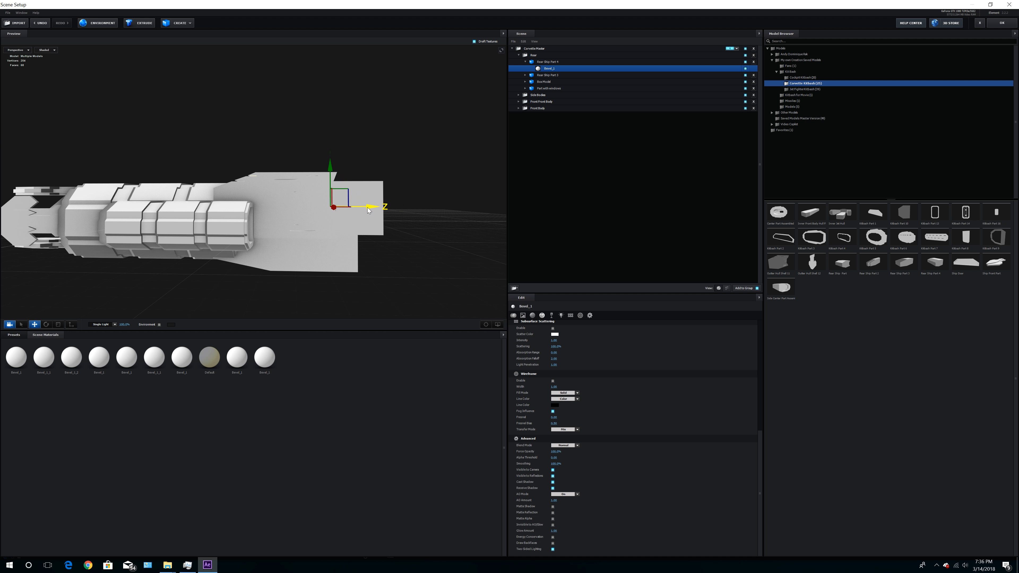
pyautogui.click(485, 325)
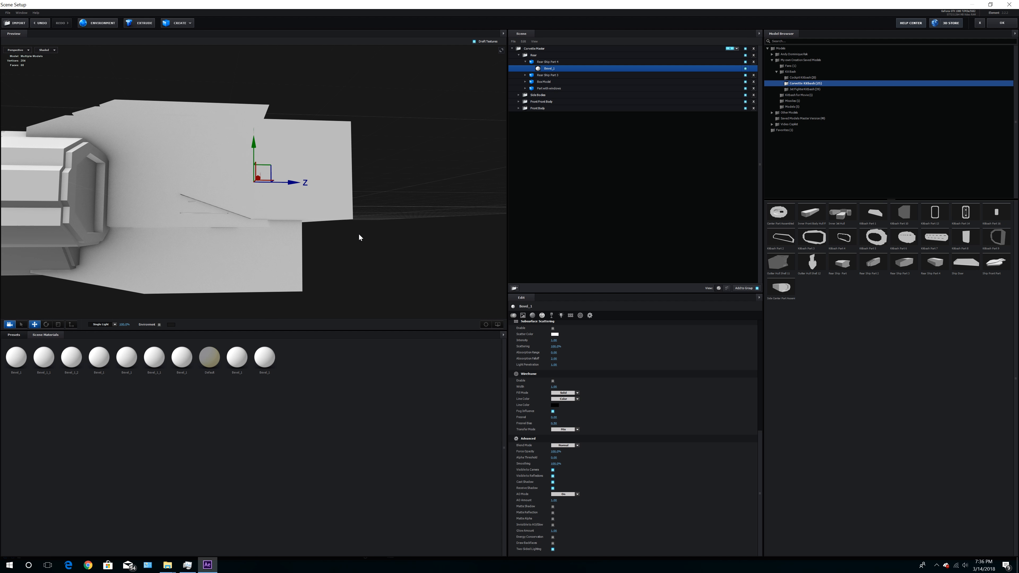
pyautogui.moveTo(357, 232); pyautogui.dragTo(347, 252)
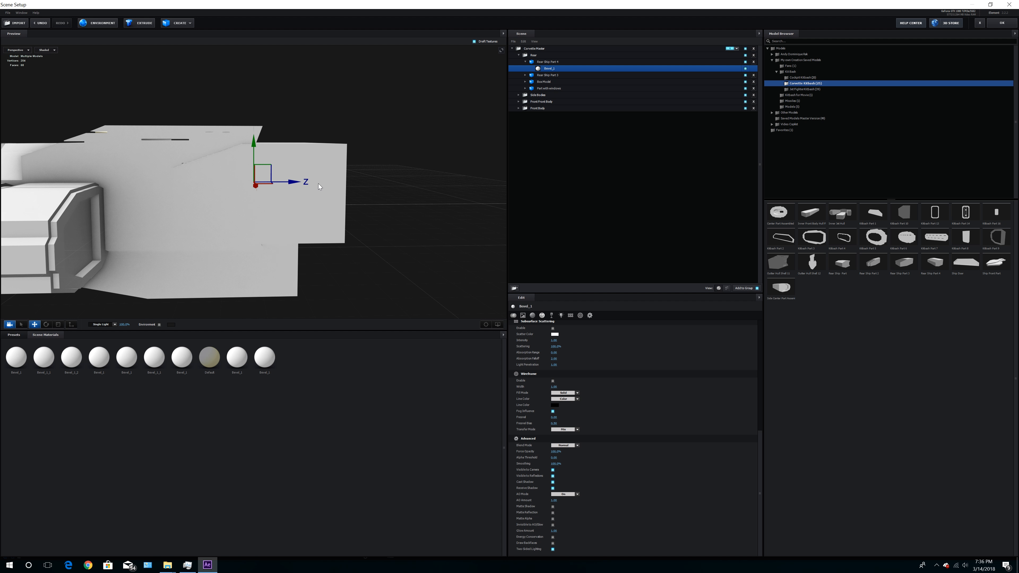
pyautogui.moveTo(296, 181); pyautogui.dragTo(294, 181)
pyautogui.moveTo(348, 219); pyautogui.dragTo(271, 191)
pyautogui.moveTo(298, 202); pyautogui.dragTo(297, 232)
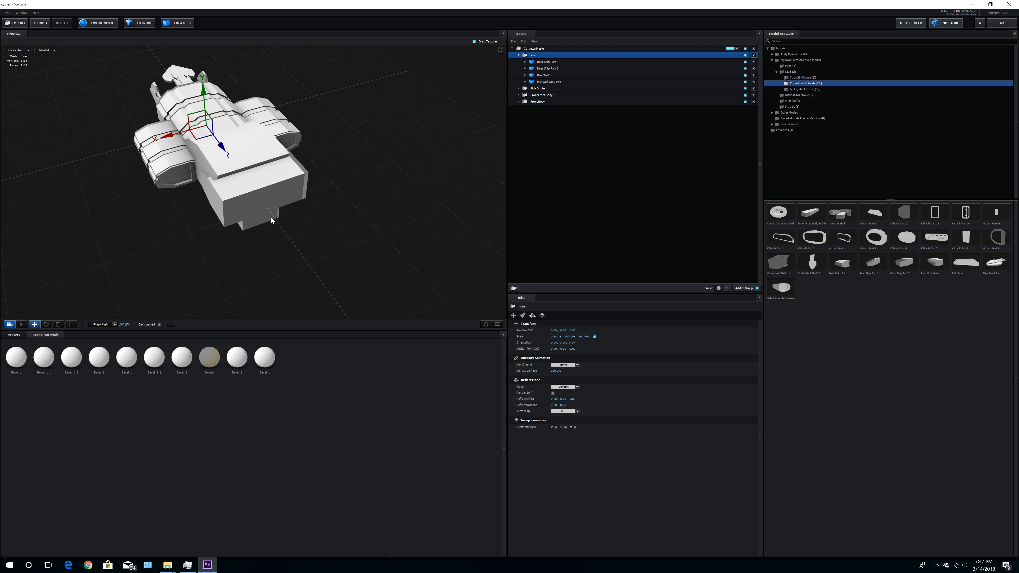
pyautogui.moveTo(271, 218); pyautogui.dragTo(257, 165)
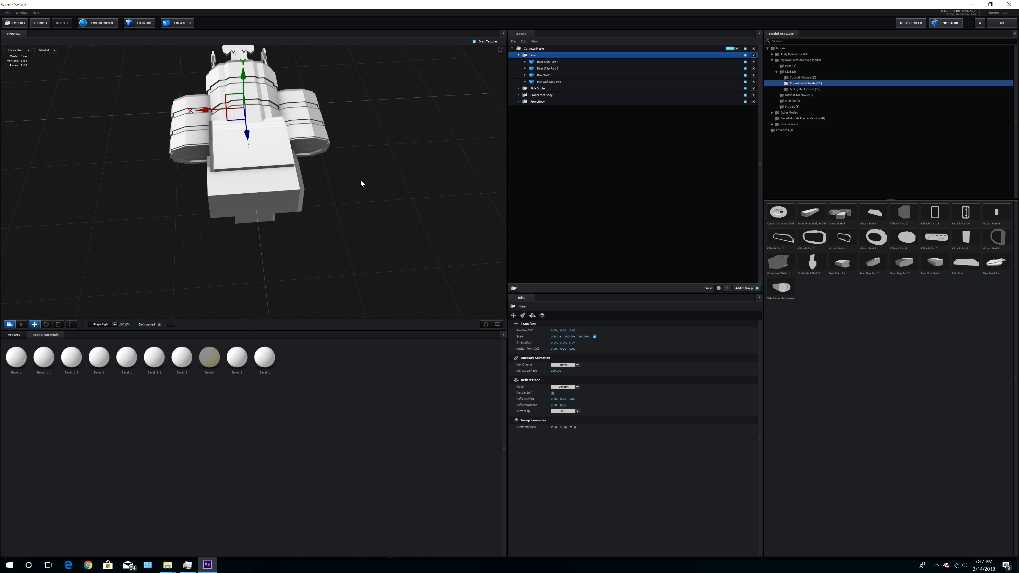
# Duplicate the Part with windows model in the Rear group
pyautogui.click(542, 82)
pyautogui.moveTo(343, 207); pyautogui.dragTo(254, 211)
pyautogui.scroll(8, 330, 202)
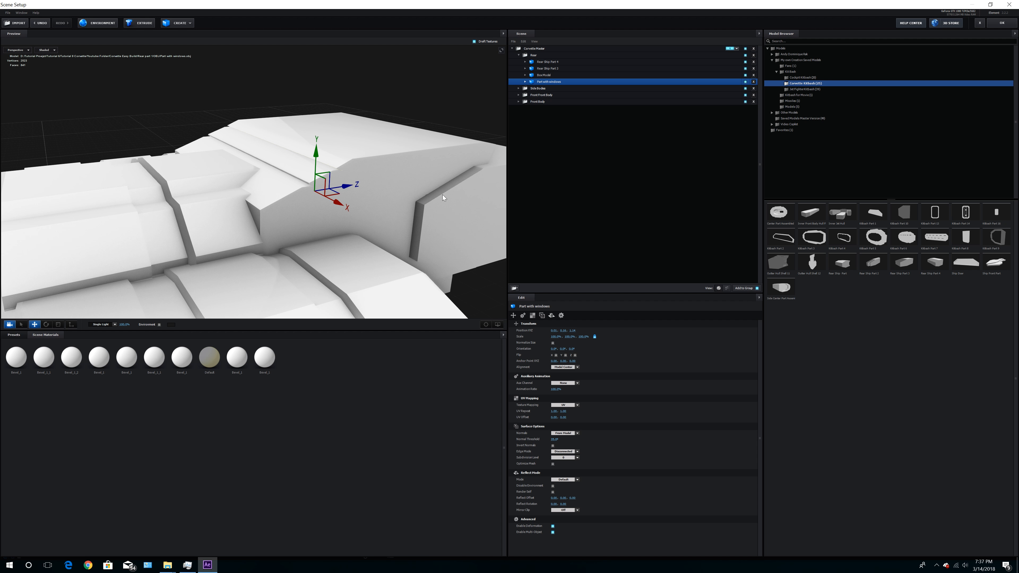
pyautogui.moveTo(443, 194); pyautogui.dragTo(431, 190)
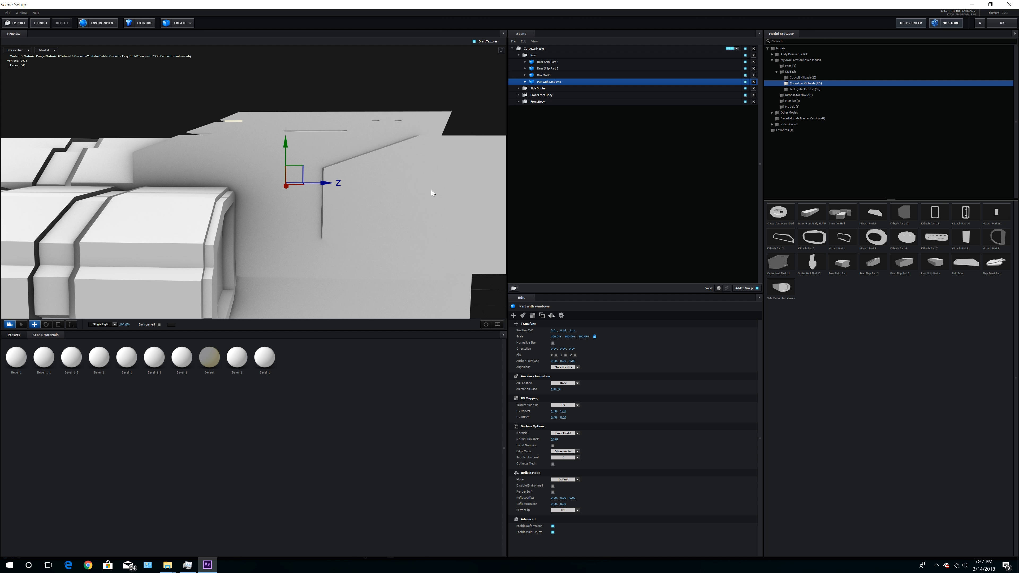
pyautogui.moveTo(431, 189); pyautogui.dragTo(351, 211)
pyautogui.scroll(-4, 356, 205)
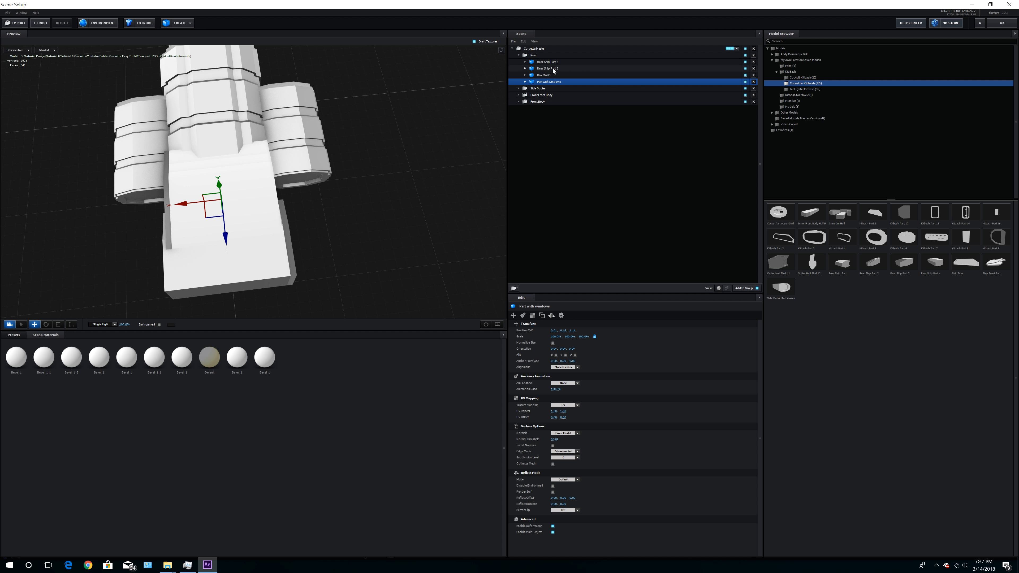
pyautogui.hotkey('ctrl', 'd')
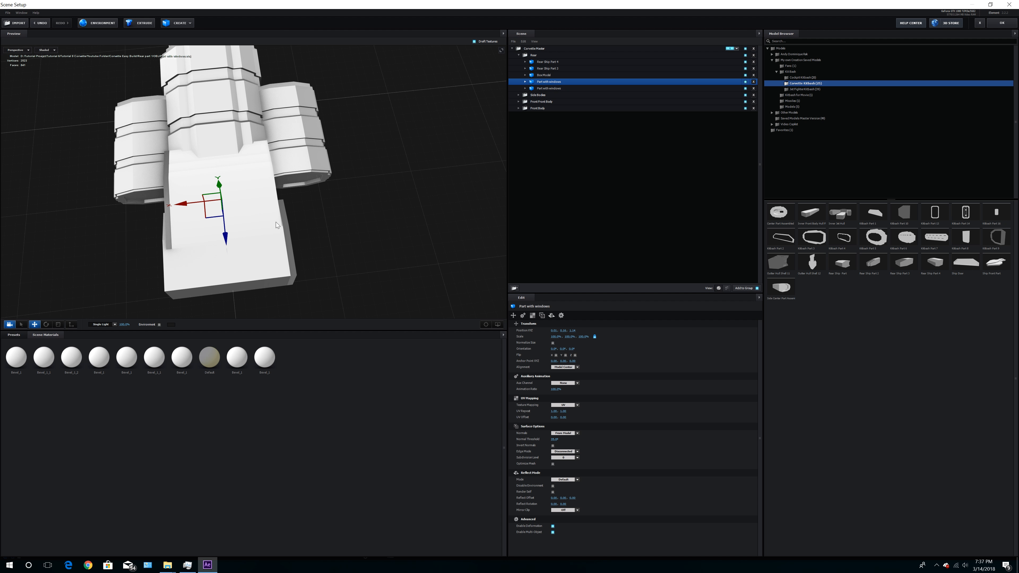
# Move the copy out along X and narrow its width to form a slim block beside the rear body
pyautogui.moveTo(266, 223); pyautogui.dragTo(331, 206, button='middle')
pyautogui.moveTo(271, 187); pyautogui.dragTo(188, 198)
pyautogui.click(58, 324)
pyautogui.moveTo(203, 196); pyautogui.dragTo(199, 198)
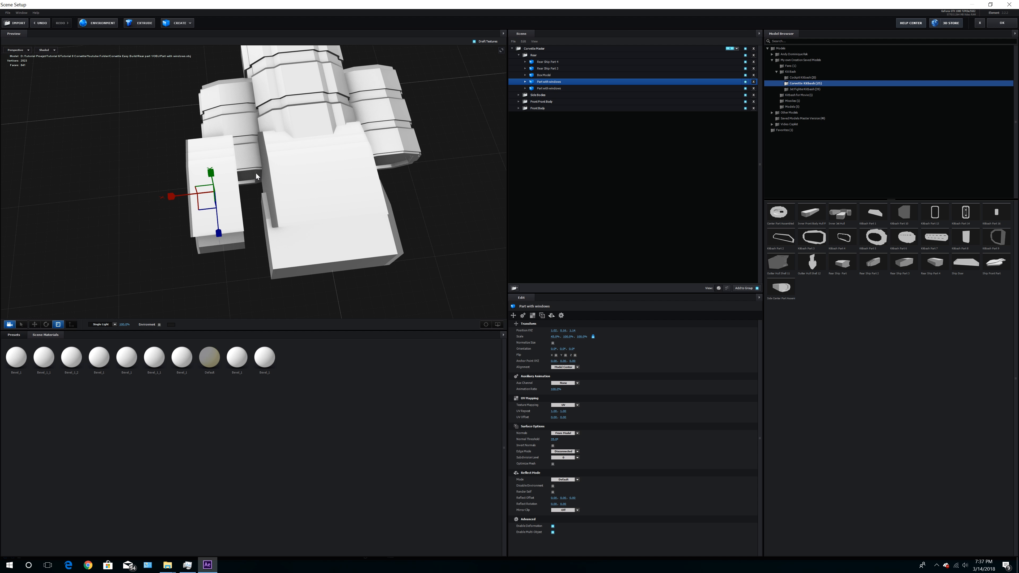
pyautogui.click(34, 323)
pyautogui.moveTo(180, 200)
pyautogui.mouseDown()
pyautogui.moveTo(208, 199)
pyautogui.moveTo(184, 197)
pyautogui.mouseUp()
pyautogui.click(59, 325)
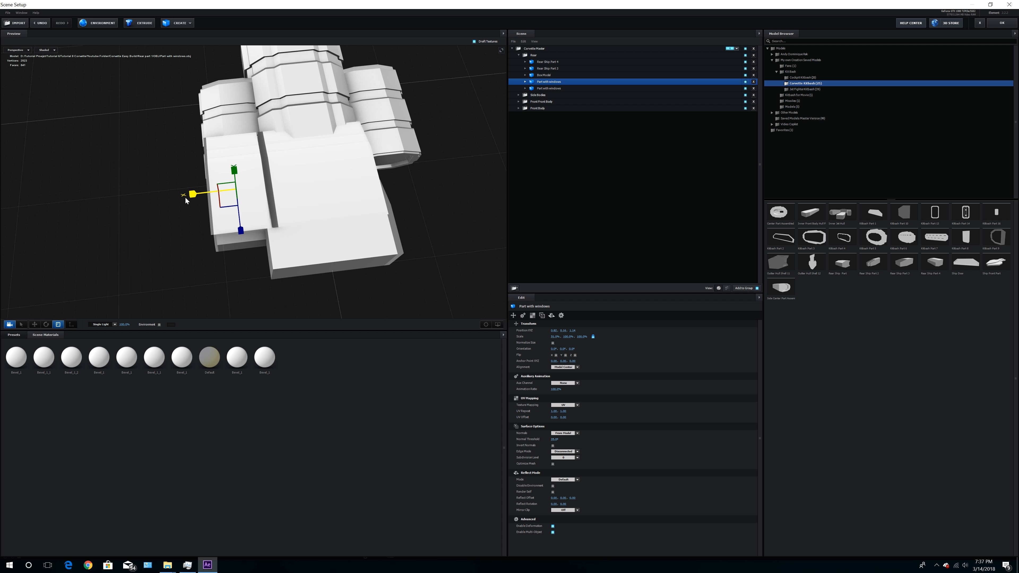
# Slide the slim block back along Z and adjust its X position to meet the side of the rear body
pyautogui.click(35, 324)
pyautogui.moveTo(241, 231); pyautogui.dragTo(248, 281)
pyautogui.moveTo(330, 272); pyautogui.dragTo(417, 278)
pyautogui.click(486, 324)
pyautogui.moveTo(406, 227); pyautogui.dragTo(389, 196)
pyautogui.moveTo(390, 196); pyautogui.dragTo(403, 201, button='middle')
pyautogui.moveTo(403, 201)
pyautogui.mouseDown()
pyautogui.moveTo(395, 197)
pyautogui.moveTo(406, 217)
pyautogui.mouseUp()
pyautogui.moveTo(405, 217); pyautogui.dragTo(355, 248, button='middle')
pyautogui.scroll(3, 341, 231)
pyautogui.moveTo(355, 248); pyautogui.dragTo(360, 249)
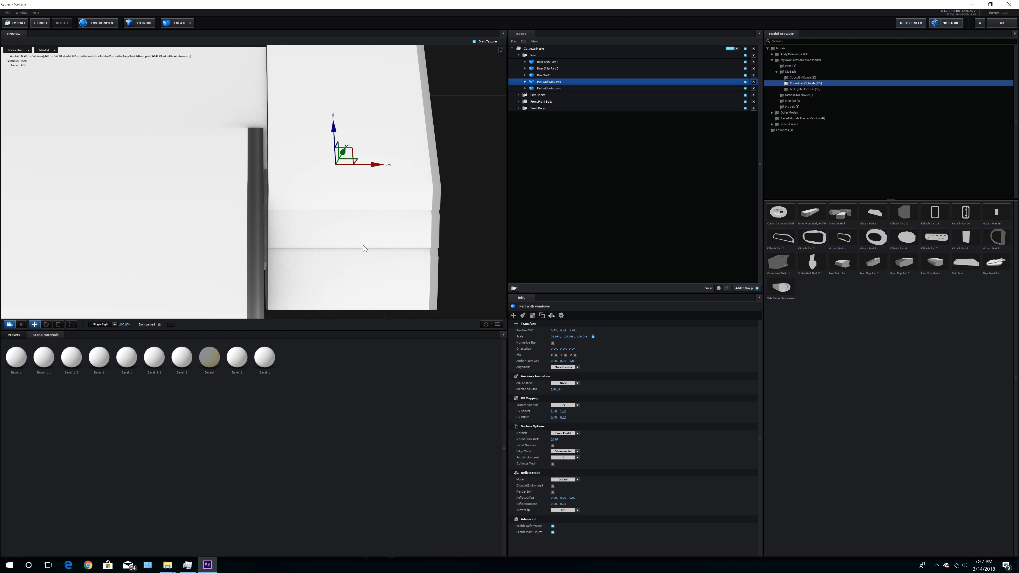
pyautogui.moveTo(383, 166)
pyautogui.mouseDown()
pyautogui.moveTo(394, 166)
pyautogui.moveTo(378, 171)
pyautogui.mouseUp()
# Duplicate the slim block and move the copy along X to fit against the opposite side of the rear body
pyautogui.scroll(-3, 303, 215)
pyautogui.scroll(-3, 302, 215)
pyautogui.moveTo(312, 216); pyautogui.dragTo(356, 222, button='middle')
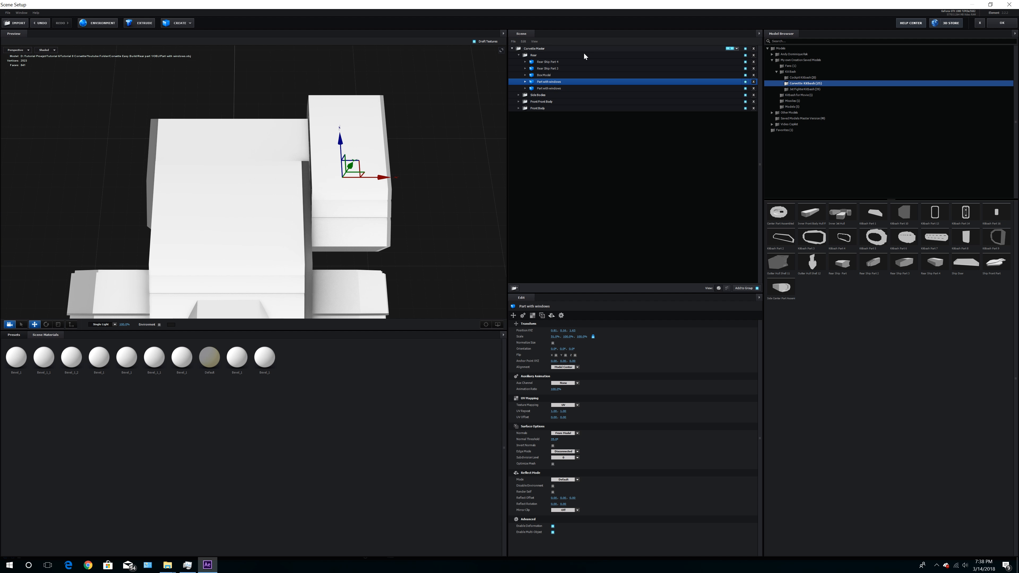
pyautogui.hotkey('ctrl', 'd')
pyautogui.moveTo(369, 178); pyautogui.dragTo(156, 194)
pyautogui.moveTo(181, 196); pyautogui.dragTo(284, 201, button='middle')
pyautogui.moveTo(255, 183); pyautogui.dragTo(219, 177)
pyautogui.scroll(4, 262, 183)
pyautogui.scroll(-4, 220, 178)
pyautogui.moveTo(439, 194); pyautogui.dragTo(272, 190, button='middle')
pyautogui.rightClick(273, 190)
pyautogui.moveTo(268, 190); pyautogui.dragTo(289, 185)
pyautogui.scroll(-4, 223, 213)
# Duplicate the full-width Part with windows and move the copy down and back along Z to the lower tail
pyautogui.click(249, 189)
pyautogui.hotkey('ctrl', 'd')
pyautogui.moveTo(271, 181); pyautogui.dragTo(316, 244)
pyautogui.moveTo(389, 225); pyautogui.dragTo(384, 247)
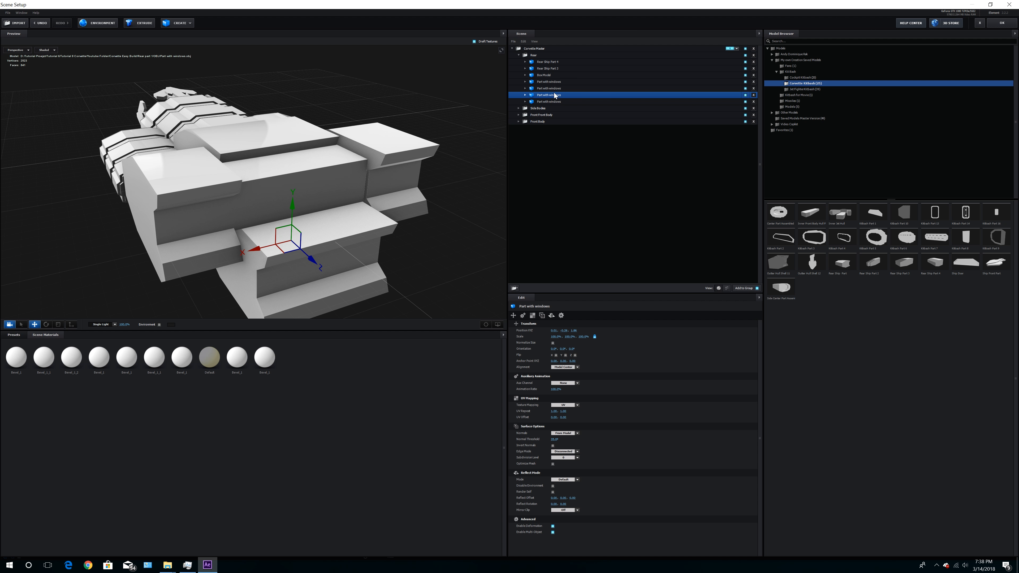
# Duplicate the upper rear Part with windows, narrow the copy in X and position it on top of the rear body
pyautogui.click(550, 100)
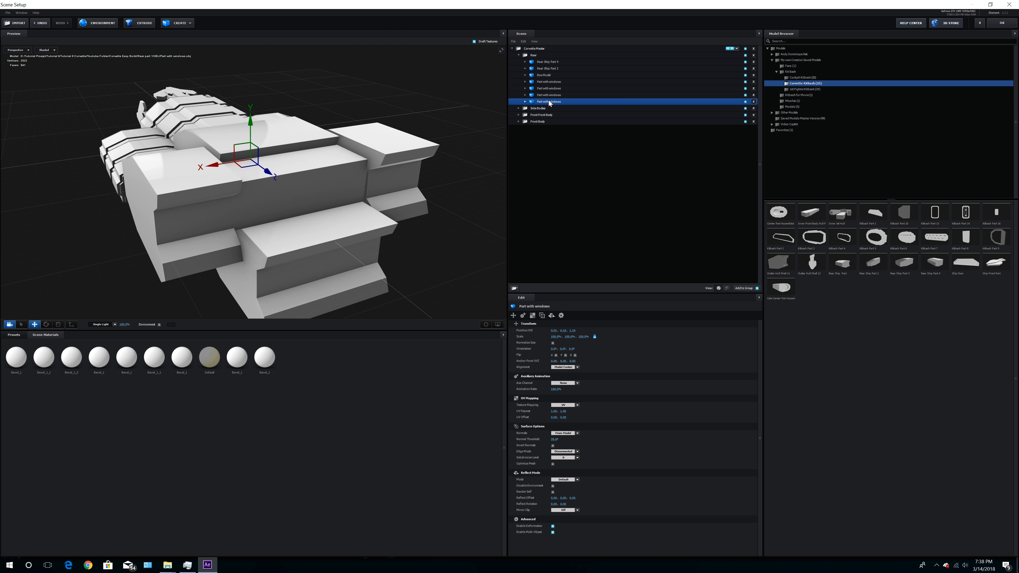
pyautogui.hotkey('ctrl', 'd')
pyautogui.moveTo(274, 174); pyautogui.dragTo(299, 234)
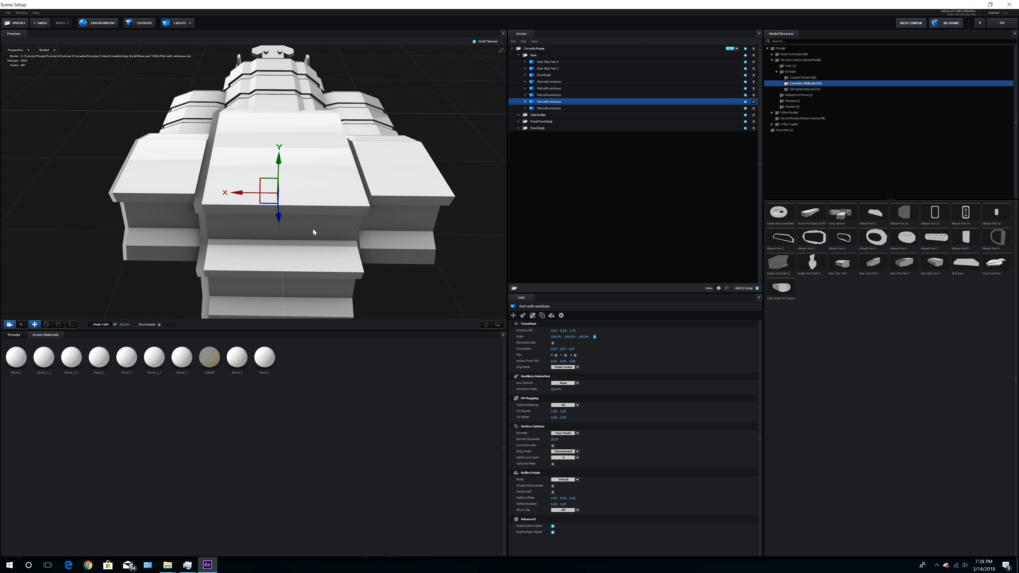
pyautogui.click(58, 325)
pyautogui.moveTo(234, 193); pyautogui.dragTo(224, 283)
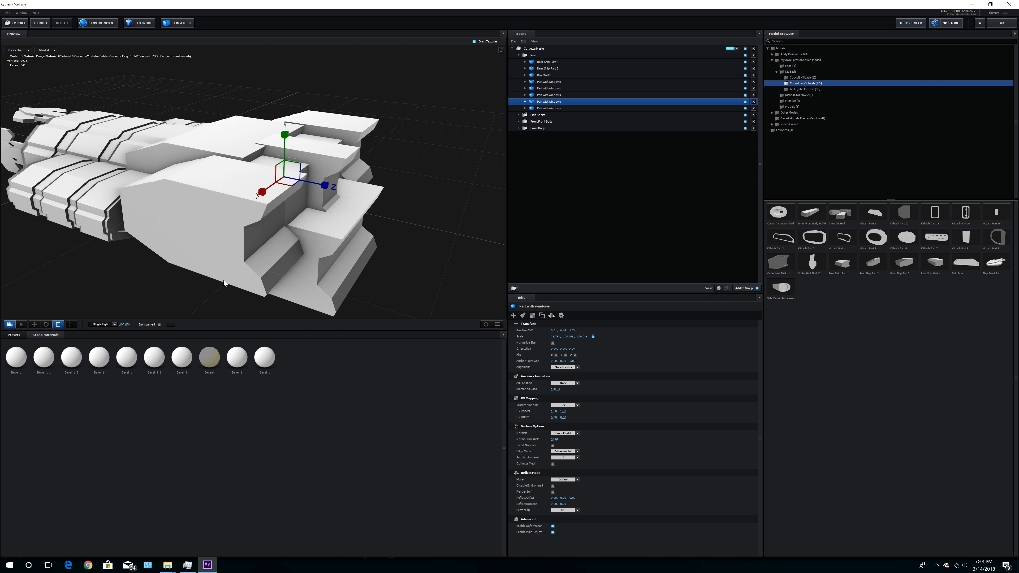
pyautogui.click(34, 324)
pyautogui.moveTo(284, 139); pyautogui.dragTo(217, 175)
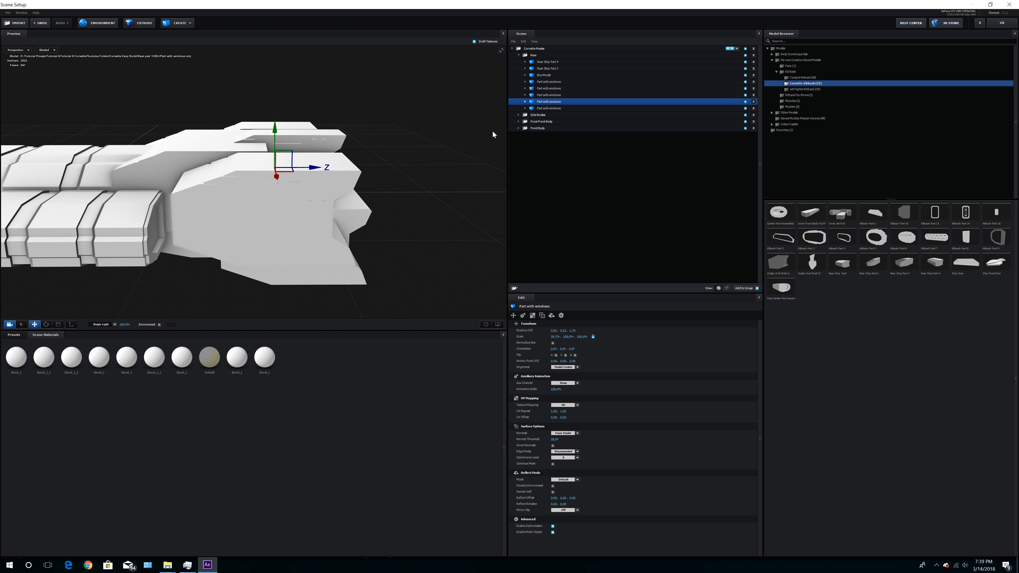
# Duplicate the narrow top block, move the copy up and along Z, and narrow its width further
pyautogui.hotkey('ctrl', 'd')
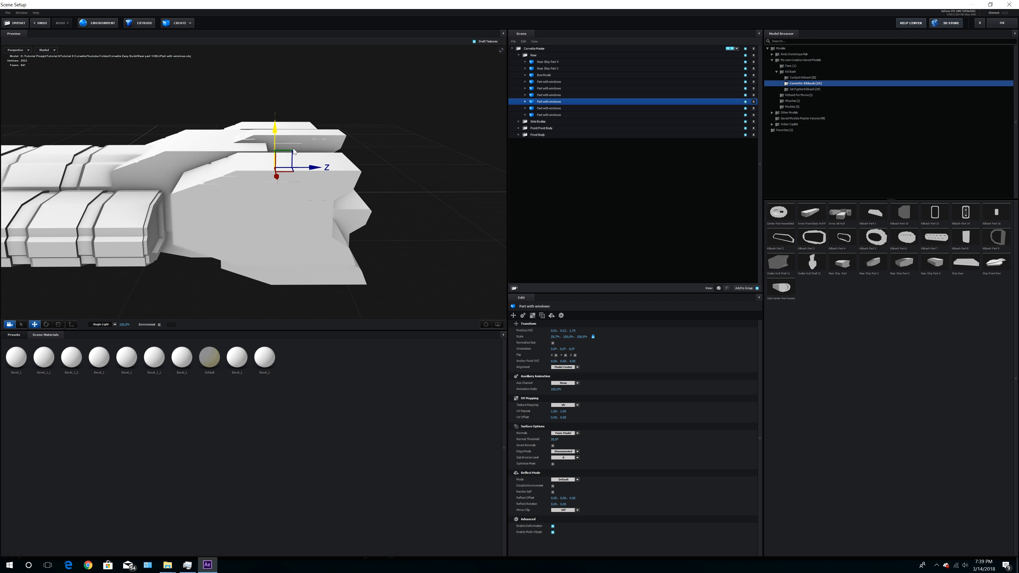
pyautogui.moveTo(275, 130); pyautogui.dragTo(274, 122)
pyautogui.moveTo(318, 161); pyautogui.dragTo(153, 287)
pyautogui.click(58, 325)
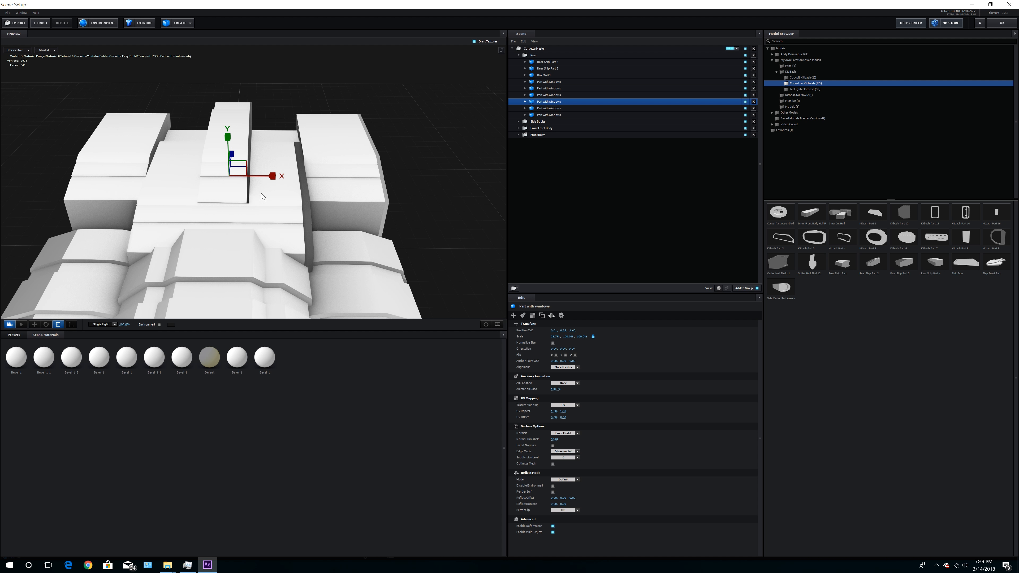
pyautogui.moveTo(272, 176); pyautogui.dragTo(210, 223)
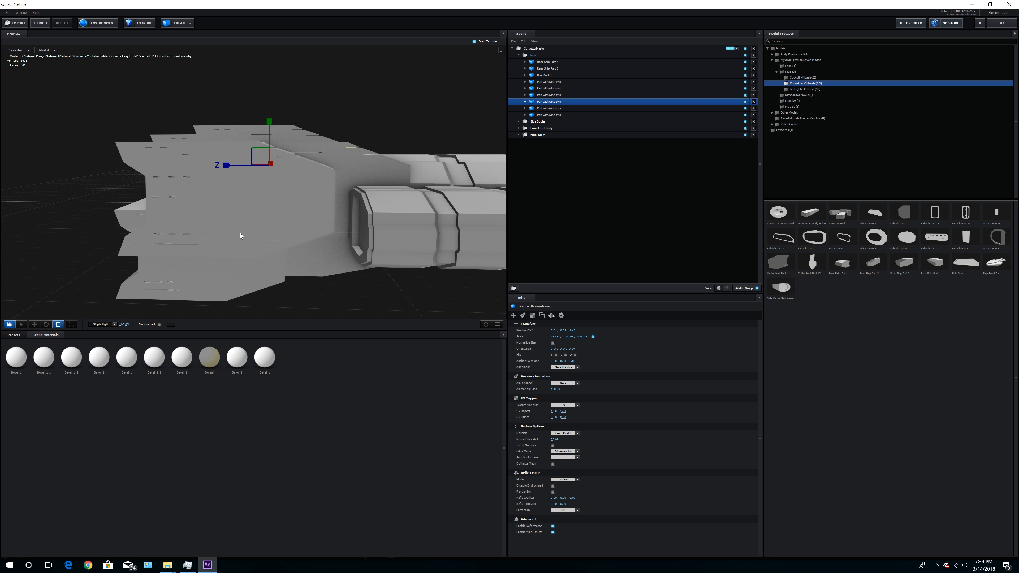
pyautogui.moveTo(422, 161); pyautogui.dragTo(305, 185)
# Create a new group inside the main corvette group and name it Engines
pyautogui.click(518, 55)
pyautogui.click(532, 50)
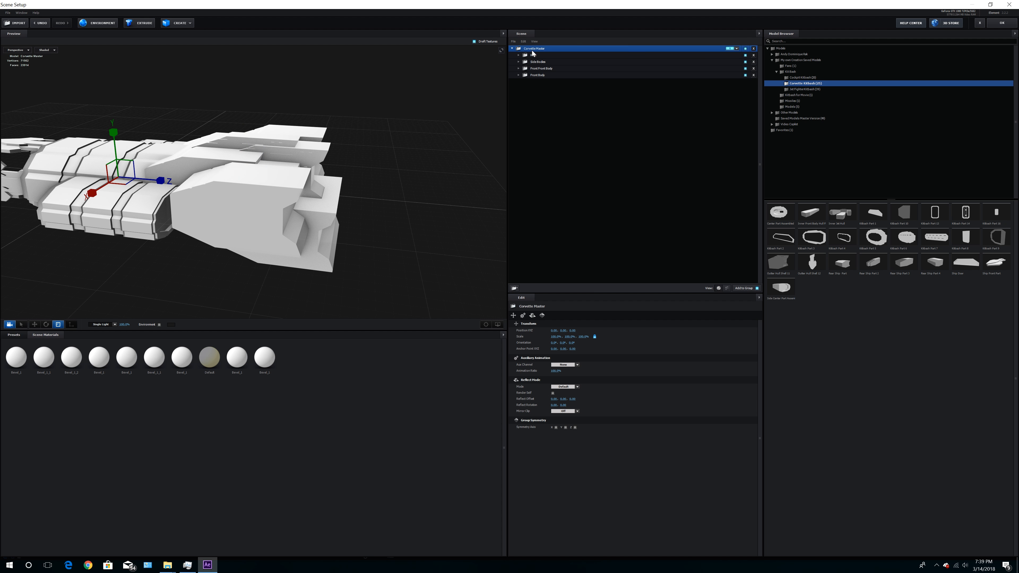
pyautogui.click(514, 288)
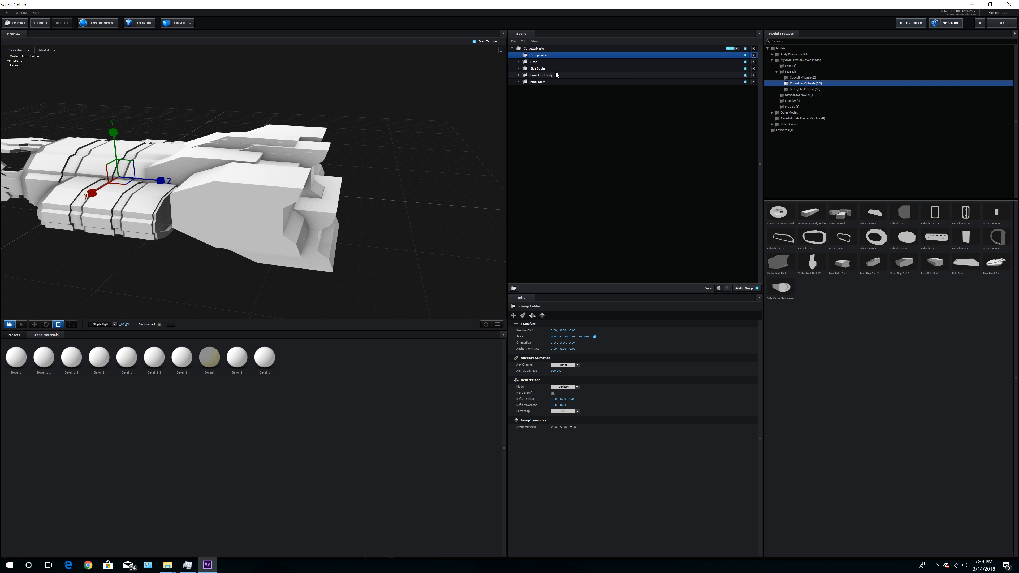
pyautogui.doubleClick(551, 55)
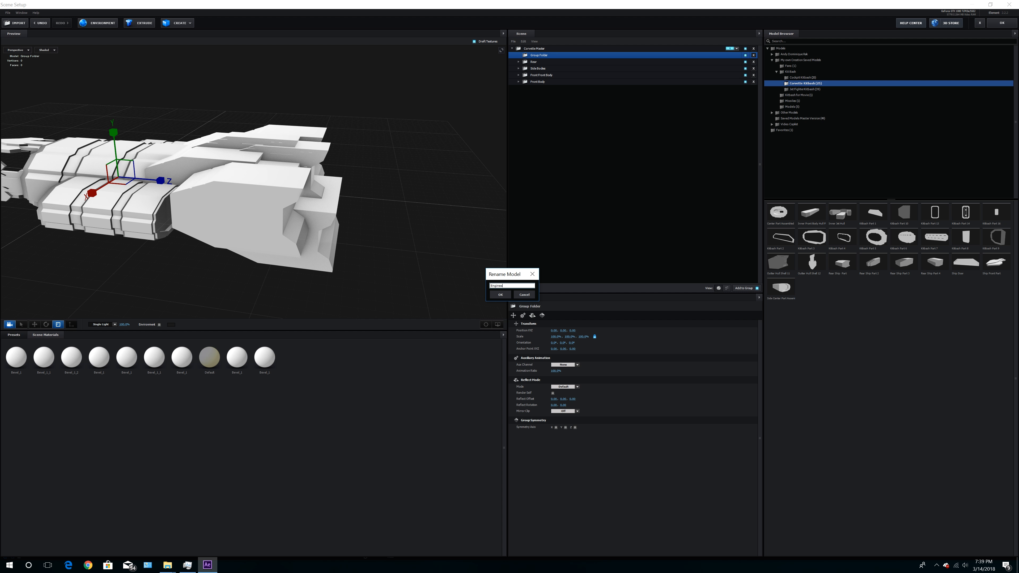
pyautogui.press('Return')
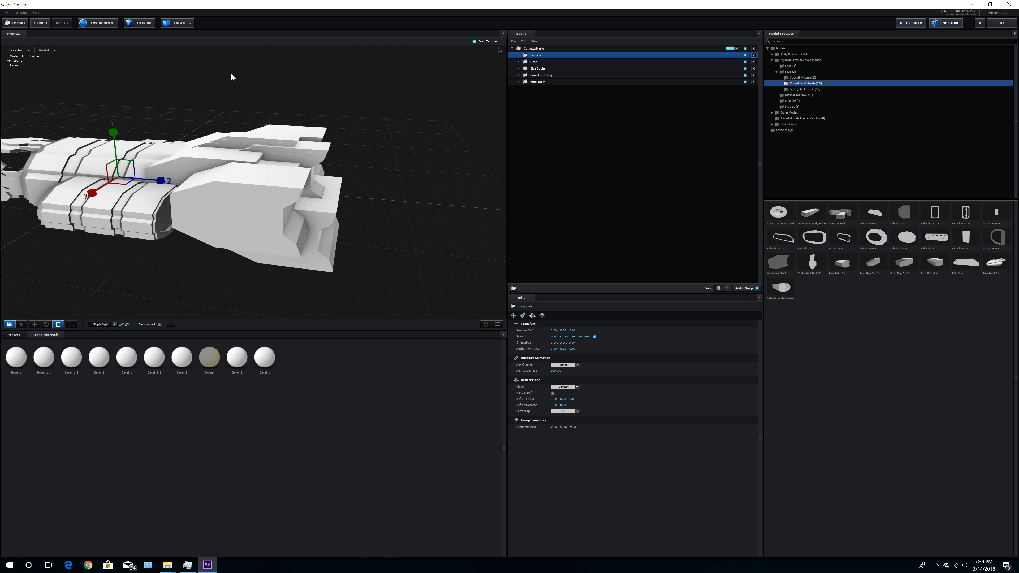
# Import Engine.obj from the Engine folder into the Engines group with the default import preferences
pyautogui.click(19, 23)
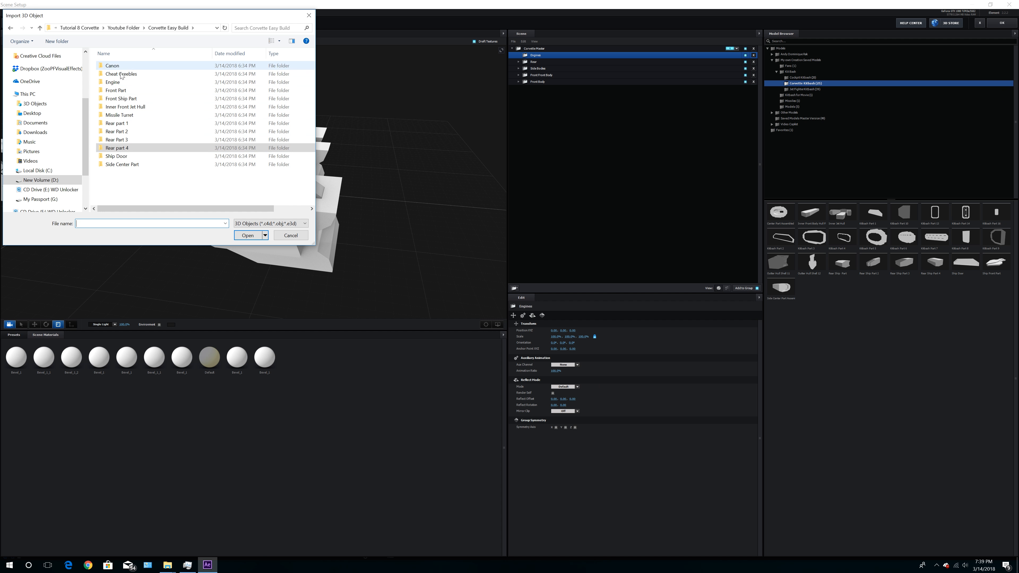
pyautogui.doubleClick(113, 82)
pyautogui.doubleClick(113, 66)
pyautogui.doubleClick(133, 76)
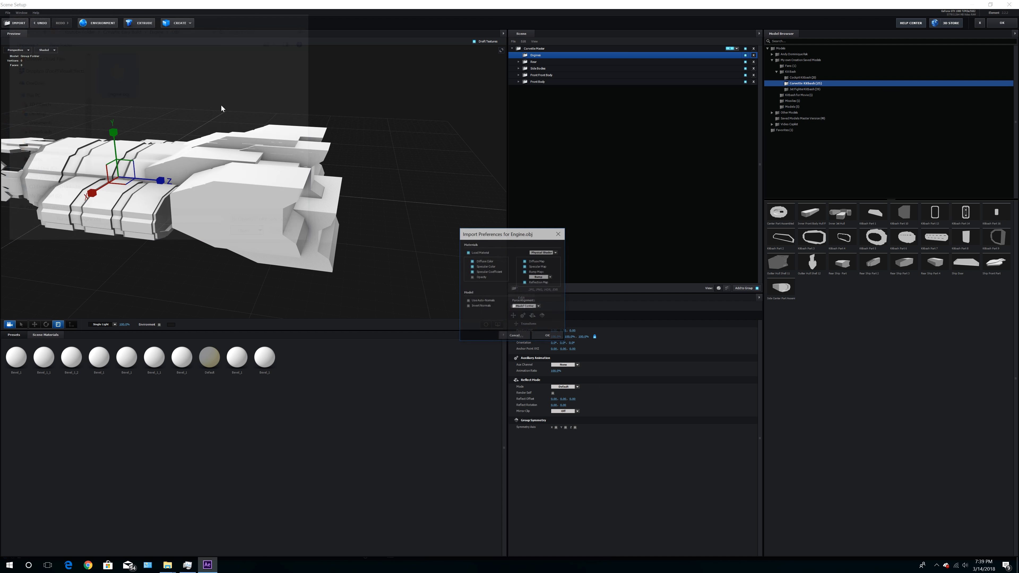
pyautogui.click(549, 336)
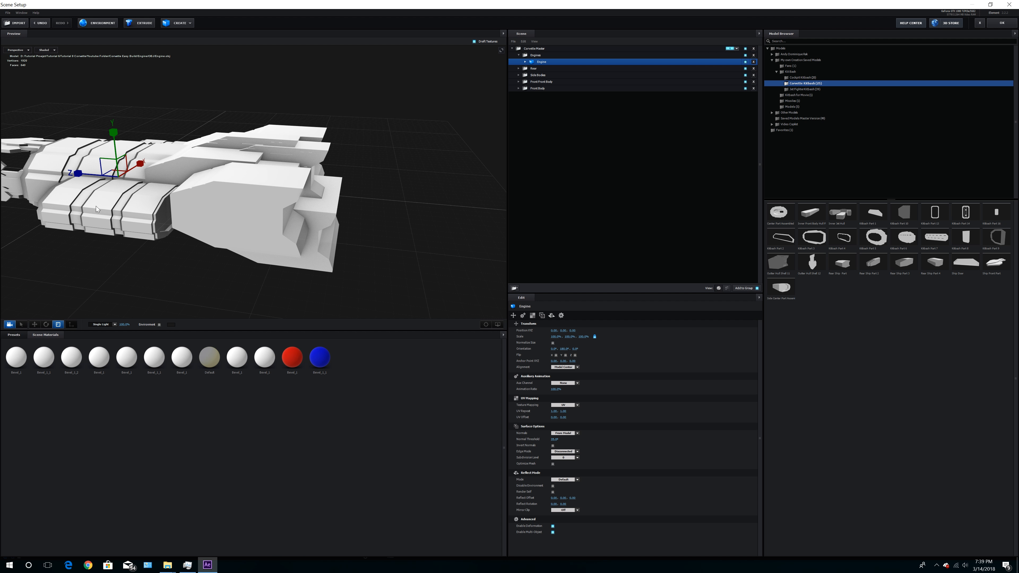
# Move the engine back along Z until it sticks out behind the rear body
pyautogui.press('w')
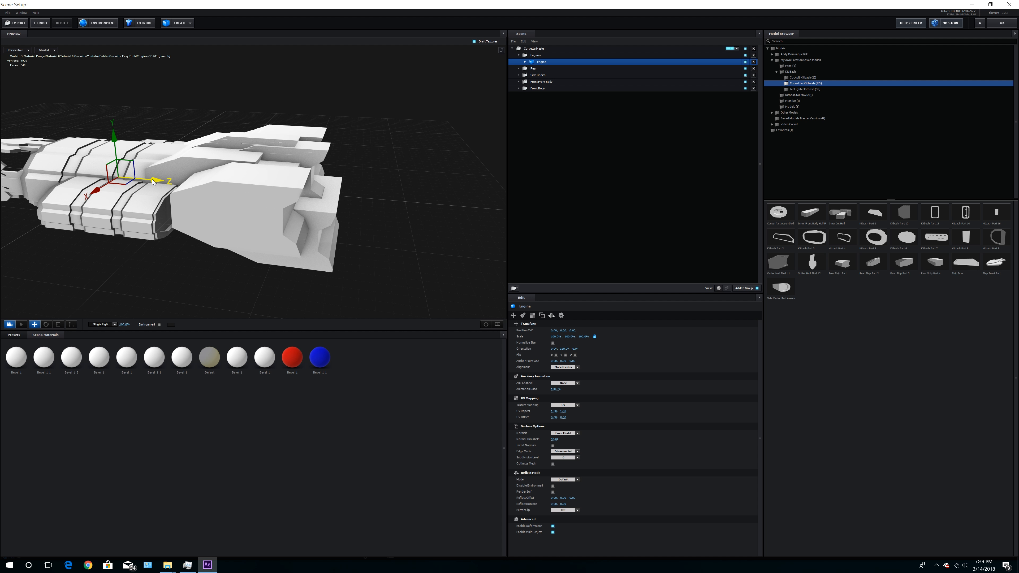
pyautogui.moveTo(152, 179); pyautogui.dragTo(377, 223)
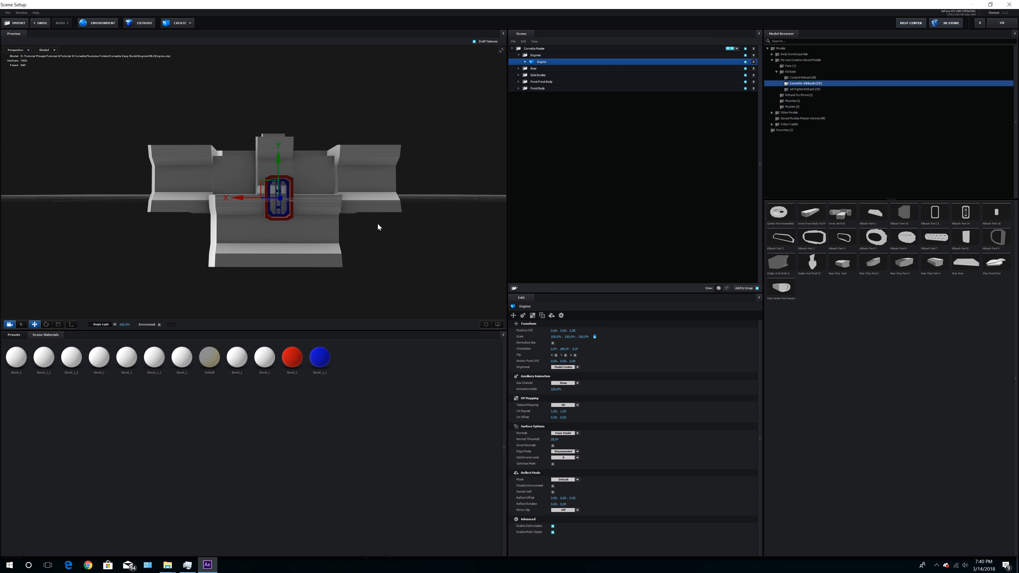
pyautogui.scroll(5, 330, 267)
pyautogui.moveTo(329, 266); pyautogui.dragTo(342, 269)
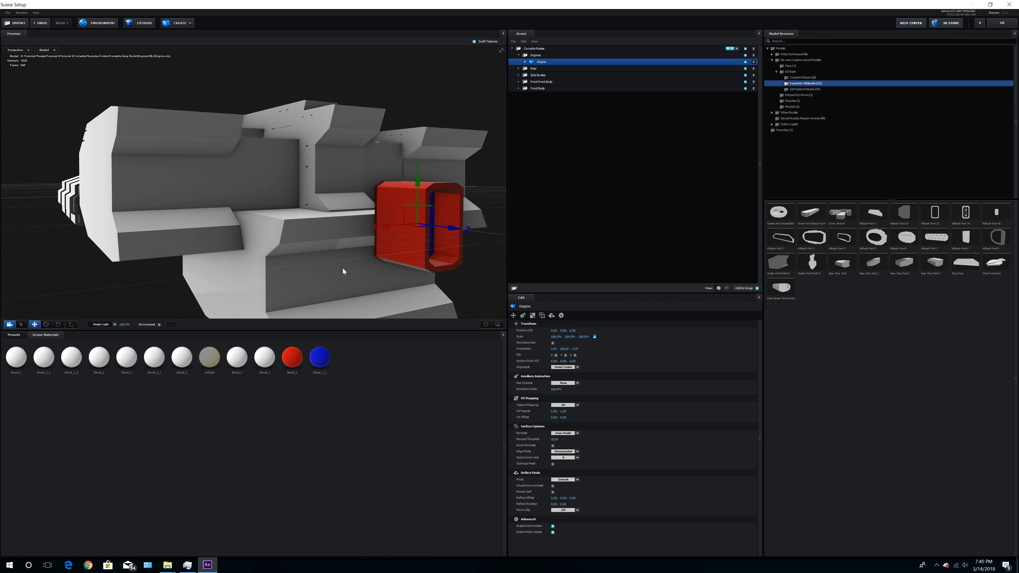
# Rotate the engine about its vertical axis to an orientation of 0°
pyautogui.click(47, 324)
pyautogui.keyDown('shift'); pyautogui.moveTo(381, 224); pyautogui.dragTo(556, 242); pyautogui.keyUp('shift')
pyautogui.scroll(-2, 348, 286)
pyautogui.moveTo(348, 286)
pyautogui.mouseDown()
pyautogui.moveTo(358, 280)
pyautogui.moveTo(337, 280)
pyautogui.mouseUp()
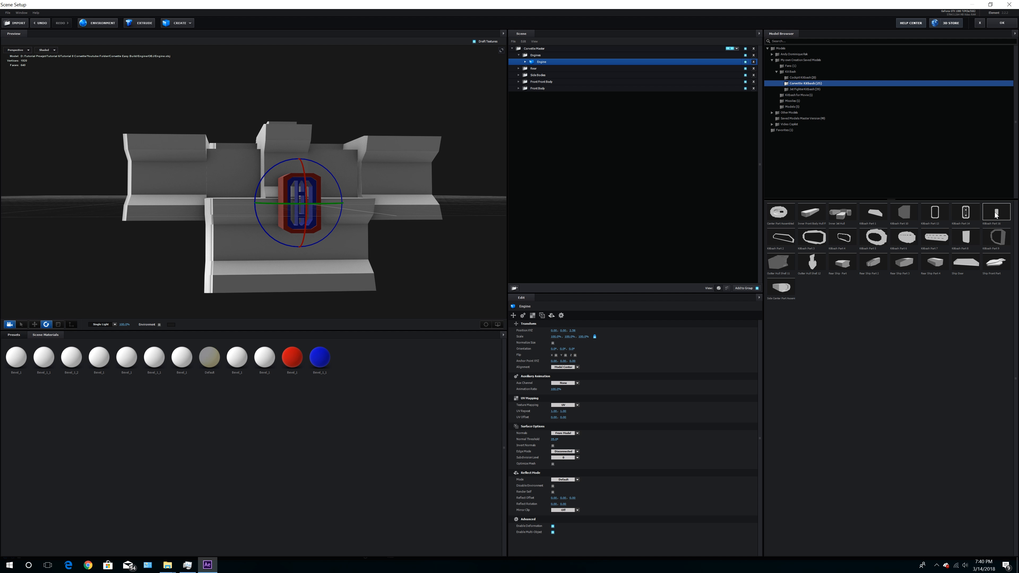
# Add Kitbash Part 16 from the model library to the Engines group and scale it to 2%
pyautogui.moveTo(998, 215); pyautogui.dragTo(374, 308)
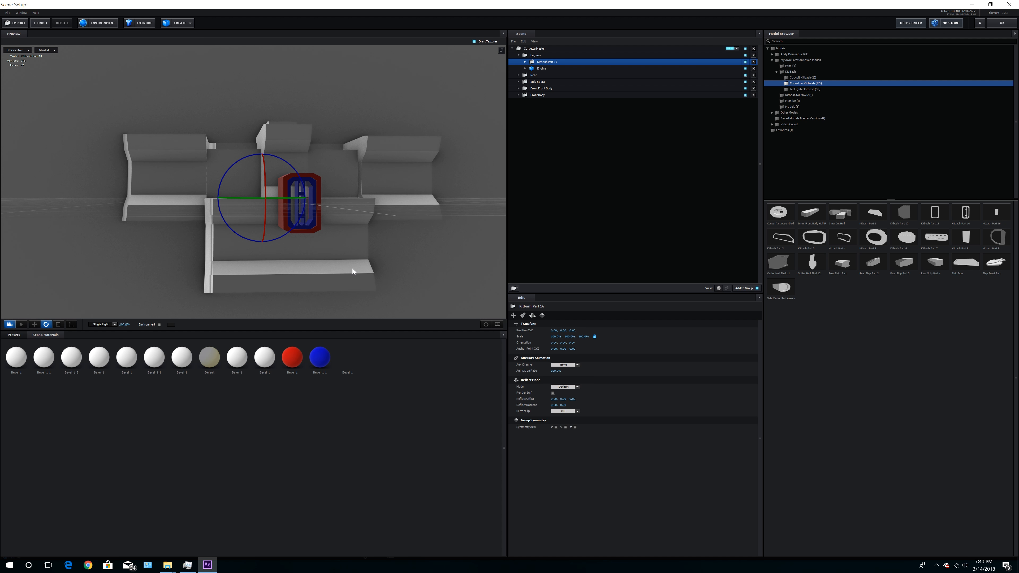
pyautogui.moveTo(348, 267); pyautogui.dragTo(359, 268)
pyautogui.scroll(-6, 359, 268)
pyautogui.moveTo(552, 337); pyautogui.dragTo(479, 338)
pyautogui.click(35, 325)
pyautogui.moveTo(276, 187); pyautogui.dragTo(283, 212)
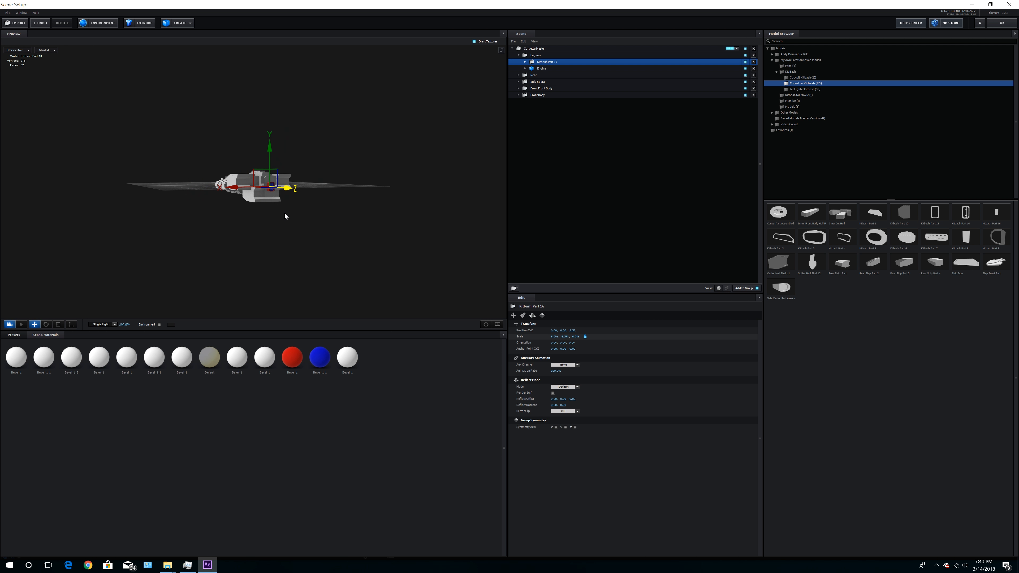
pyautogui.scroll(10, 283, 212)
pyautogui.click(554, 337)
pyautogui.write('2')
pyautogui.press('Return')
# Move Kitbash Part 16 back along Z to line up with the engine's rear opening
pyautogui.moveTo(361, 285); pyautogui.dragTo(342, 286)
pyautogui.moveTo(232, 182); pyautogui.dragTo(290, 182)
pyautogui.moveTo(345, 182); pyautogui.dragTo(350, 182)
pyautogui.click(35, 24)
pyautogui.click(35, 24)
pyautogui.moveTo(361, 241); pyautogui.dragTo(349, 277)
pyautogui.moveTo(305, 231); pyautogui.dragTo(345, 236)
# Stretch Kitbash Part 16 to fill the engine opening and seat it behind the engine's inner grille
pyautogui.click(59, 324)
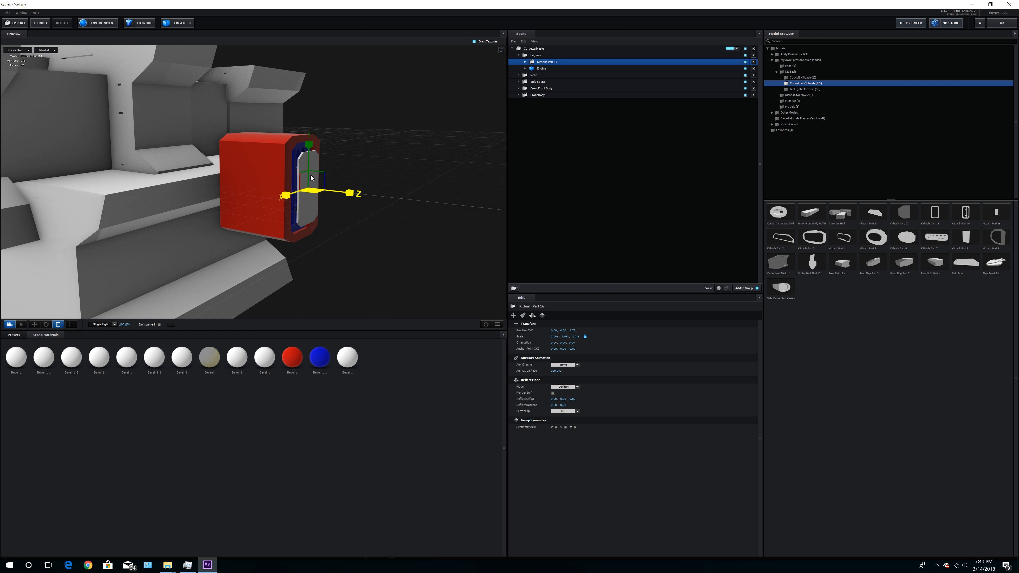
pyautogui.moveTo(309, 144); pyautogui.dragTo(310, 133)
pyautogui.moveTo(383, 150); pyautogui.dragTo(300, 200)
pyautogui.click(34, 324)
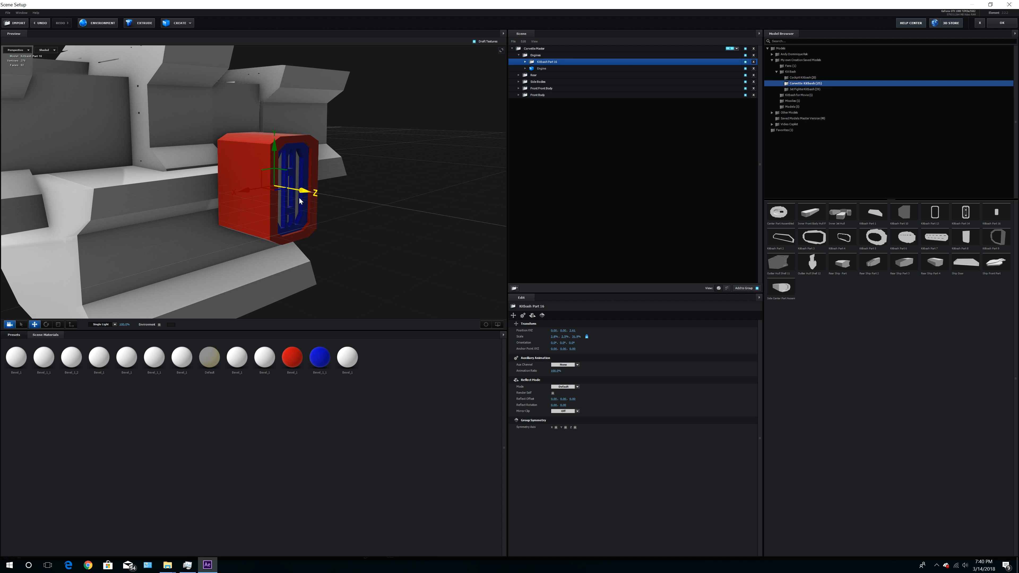
# Apply the Bright_Light preset from the Physical materials to Kitbash Part 16
pyautogui.click(525, 62)
pyautogui.click(532, 68)
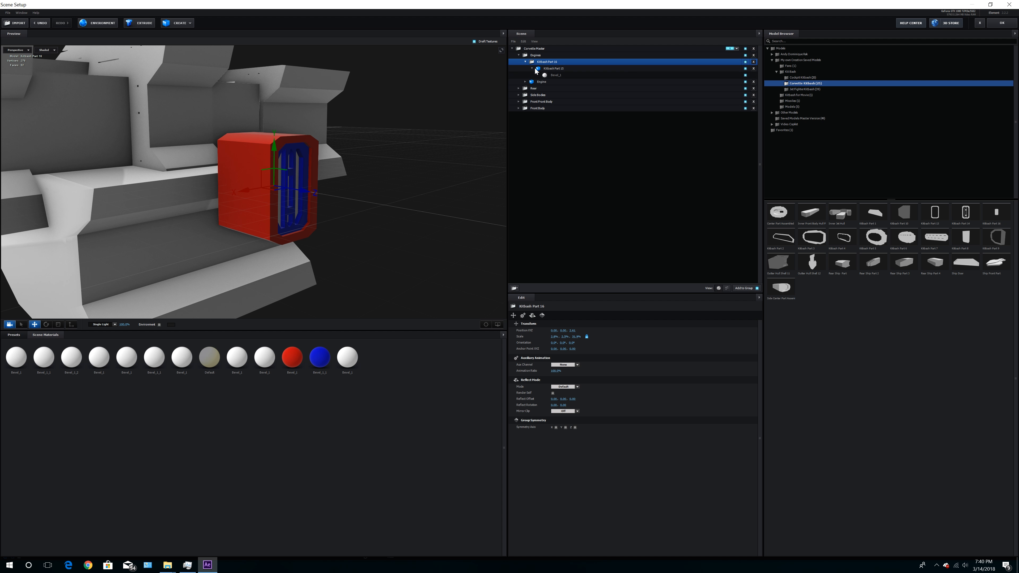
pyautogui.click(535, 75)
pyautogui.click(13, 335)
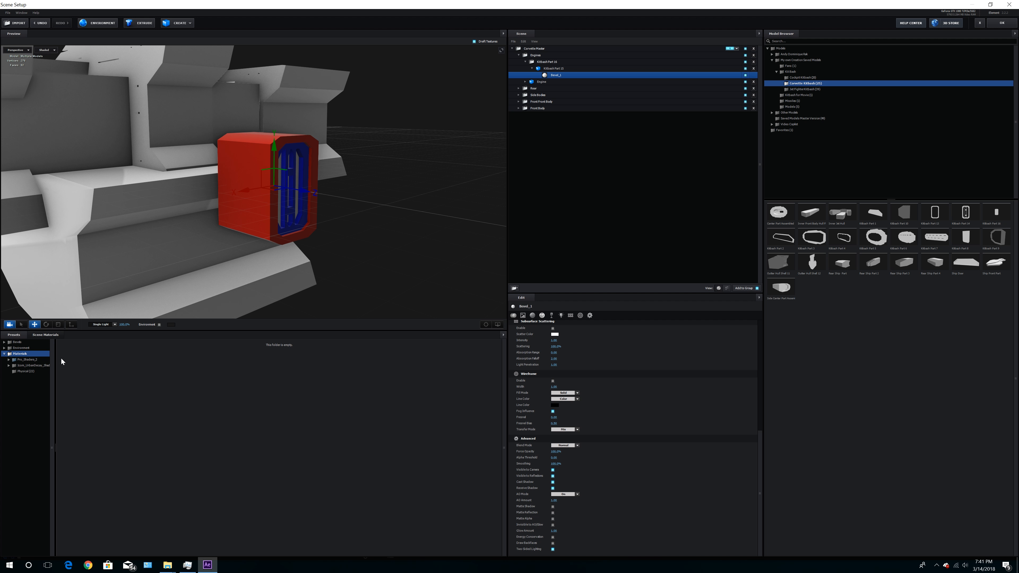
pyautogui.click(26, 371)
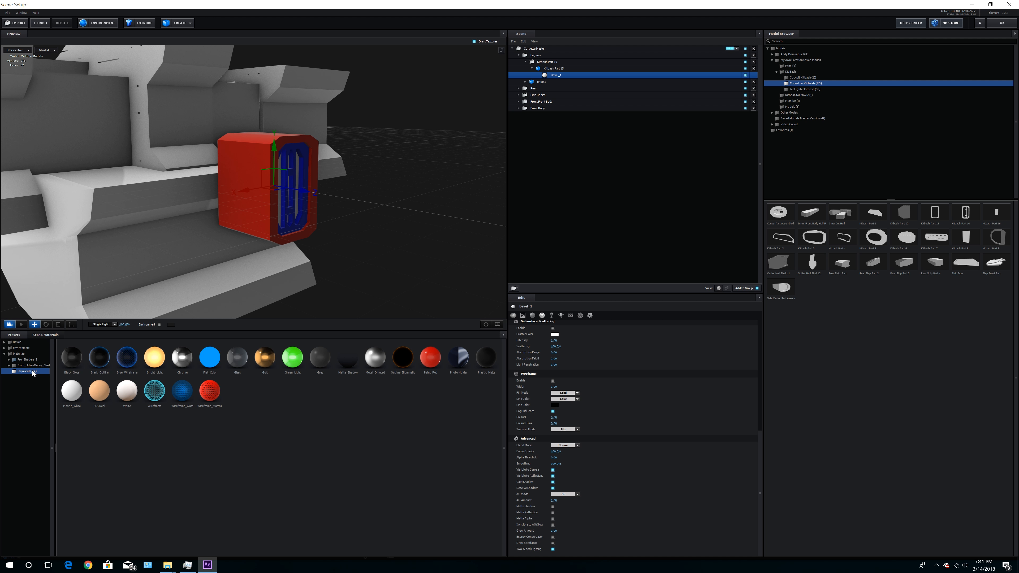
pyautogui.doubleClick(147, 359)
# Set the glow amount of the Bright_Light material to 0.50
pyautogui.moveTo(300, 272); pyautogui.dragTo(319, 244)
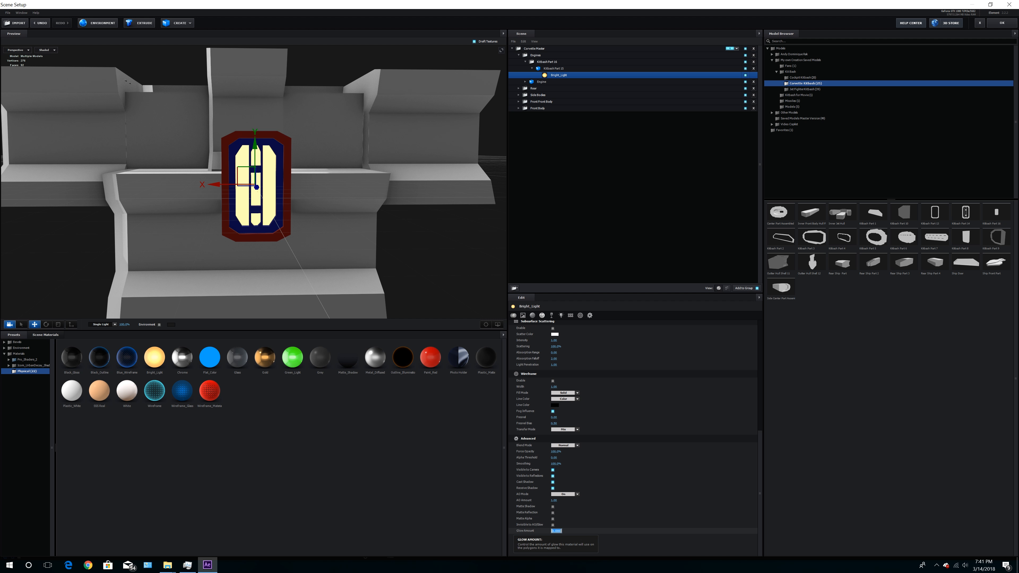
pyautogui.write('.50')
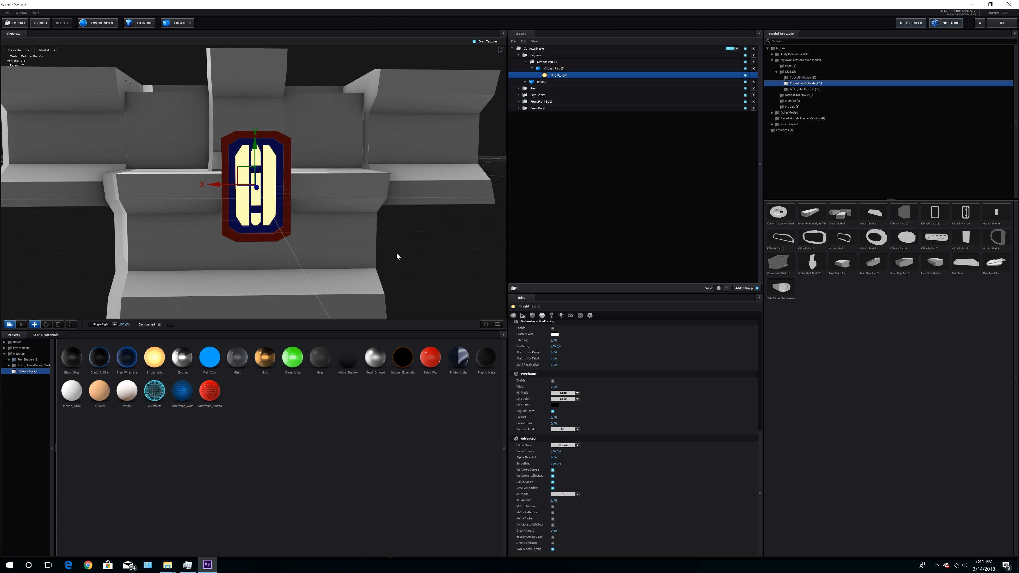
pyautogui.moveTo(349, 247); pyautogui.dragTo(407, 243)
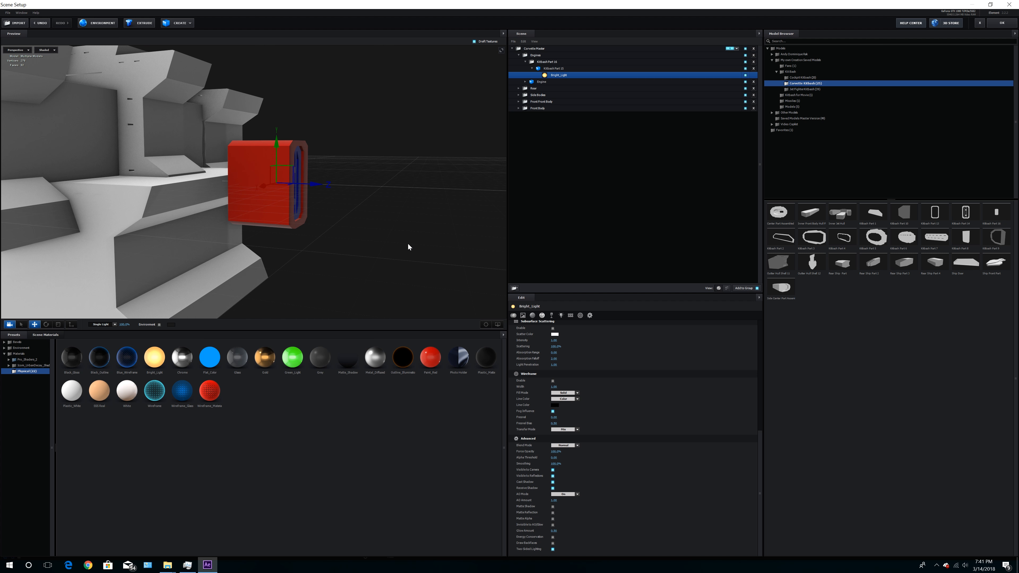
# Reset the Engine model's red and blue materials to plain white
pyautogui.click(525, 82)
pyautogui.click(530, 83)
pyautogui.rightClick(536, 88)
pyautogui.click(540, 93)
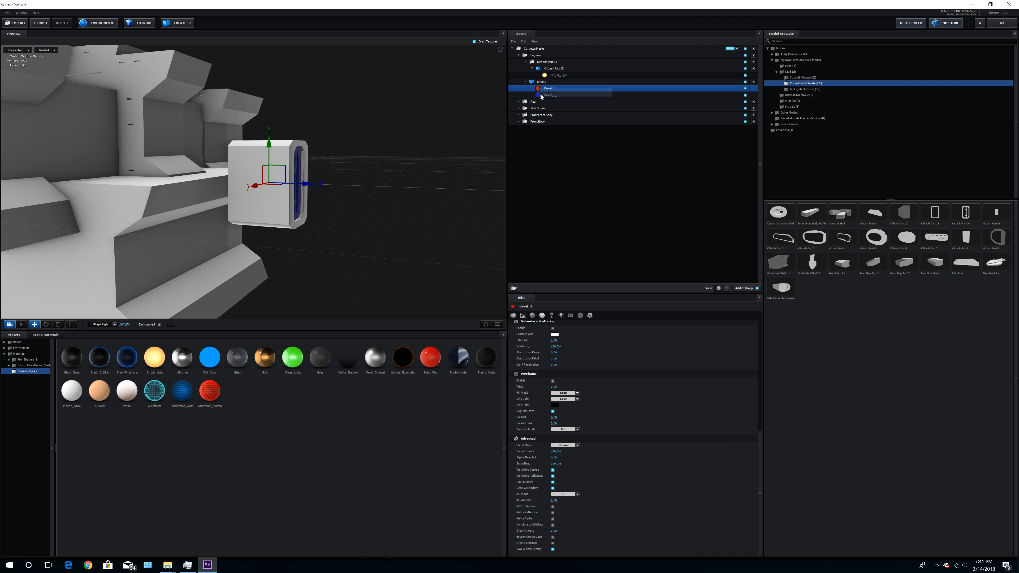
pyautogui.rightClick(539, 95)
pyautogui.click(542, 100)
pyautogui.scroll(-3, 353, 260)
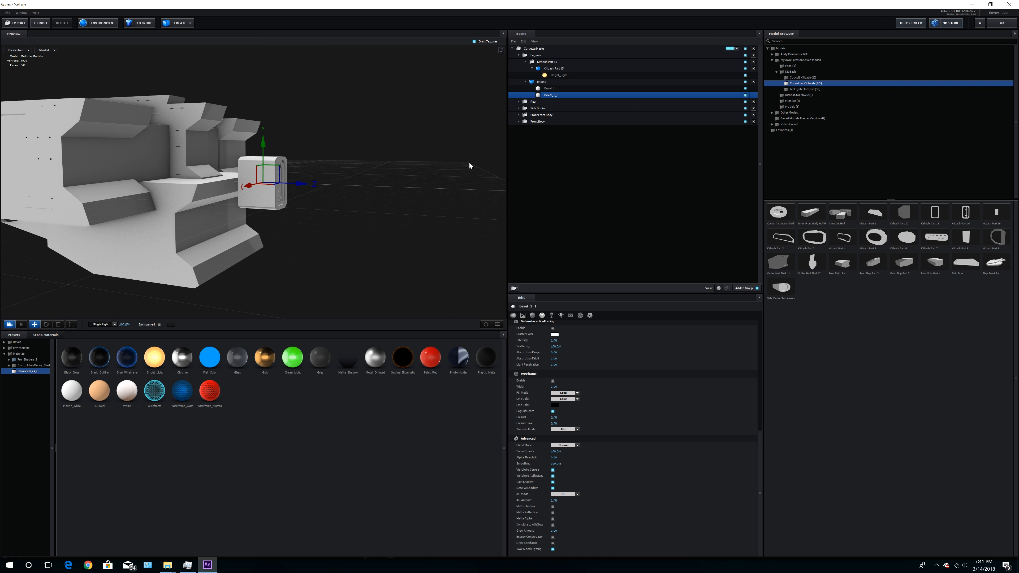
# Create a new subgroup inside the Engines group and name it Engine 1
pyautogui.click(526, 82)
pyautogui.click(532, 68)
pyautogui.click(526, 61)
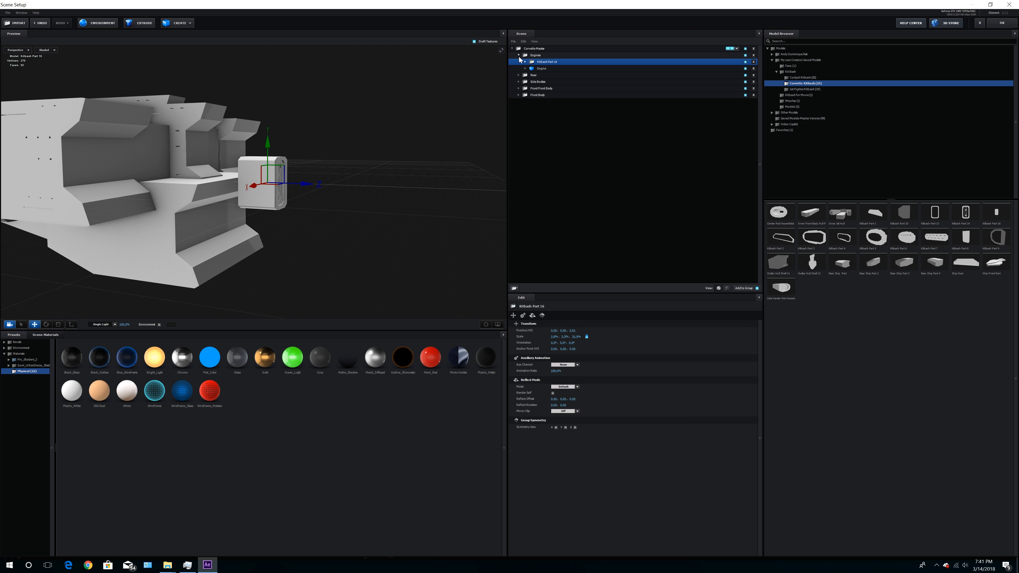
pyautogui.click(518, 56)
pyautogui.click(519, 55)
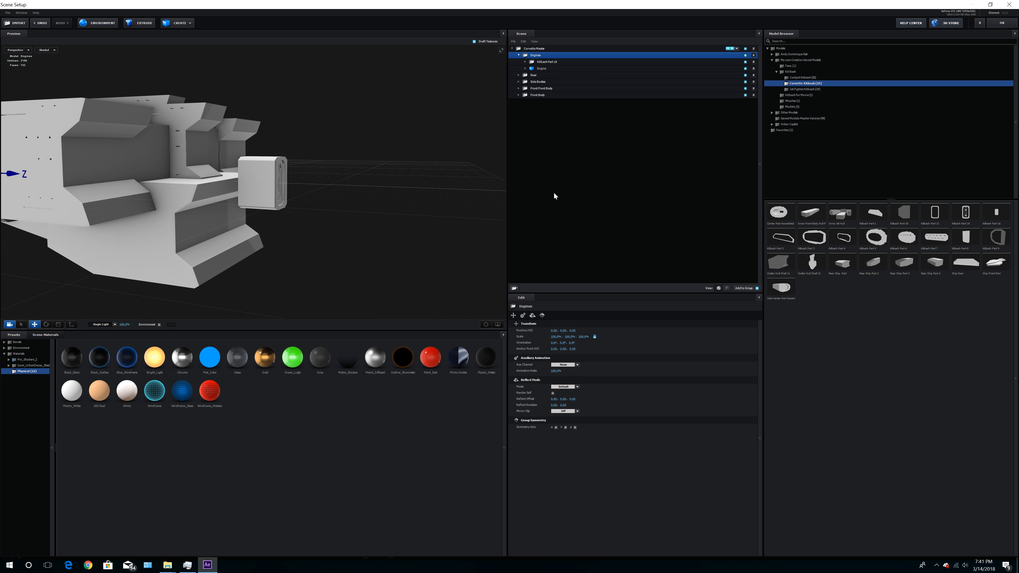
pyautogui.click(515, 288)
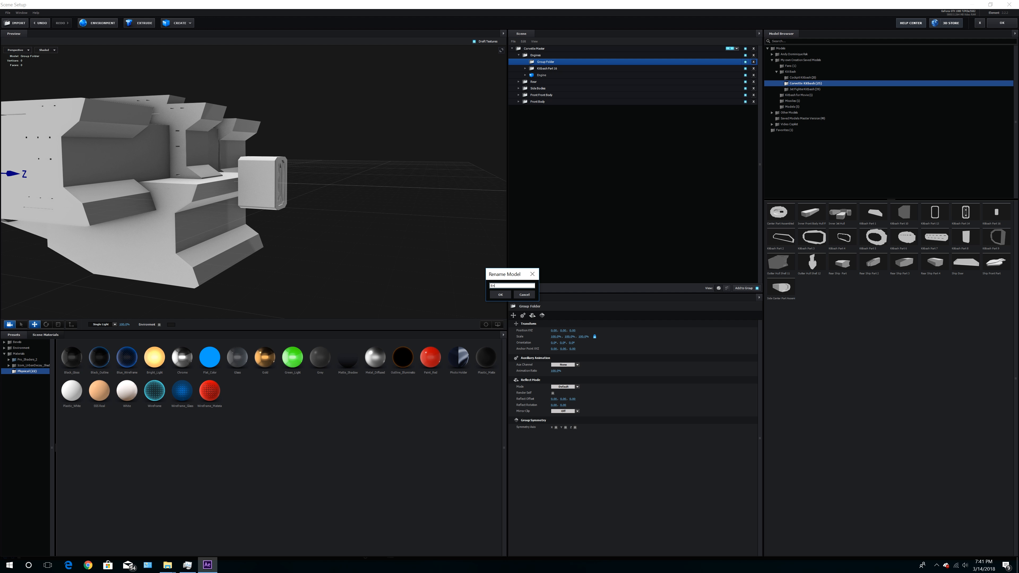
pyautogui.press('Return')
# Move Kitbash Part 16 and the Engine model into the Engine 1 group, then collapse and select that group
pyautogui.click(544, 69)
pyautogui.keyDown('shift'); pyautogui.click(540, 75); pyautogui.keyUp('shift')
pyautogui.moveTo(543, 67); pyautogui.dragTo(542, 62)
pyautogui.click(525, 62)
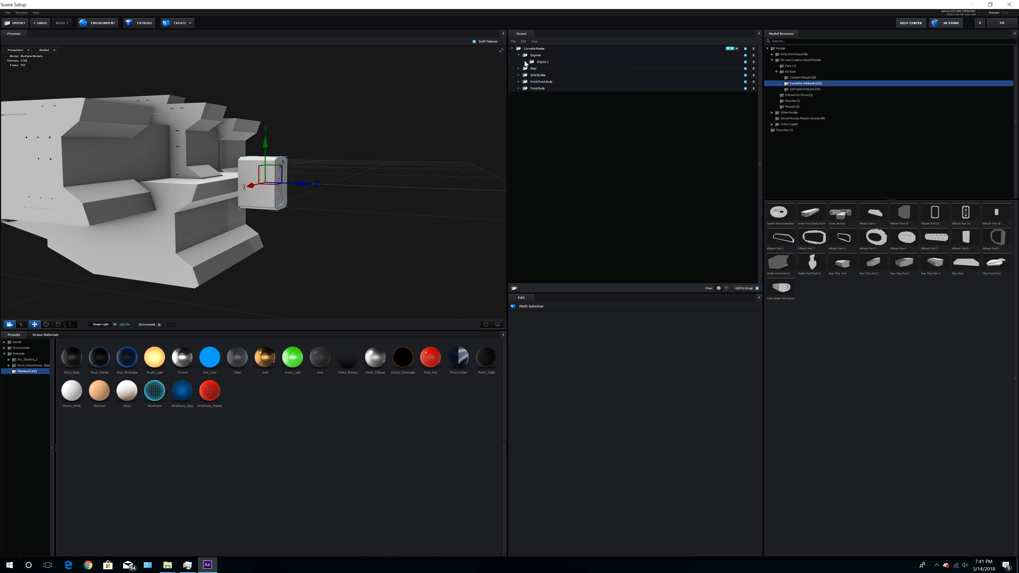
pyautogui.click(543, 62)
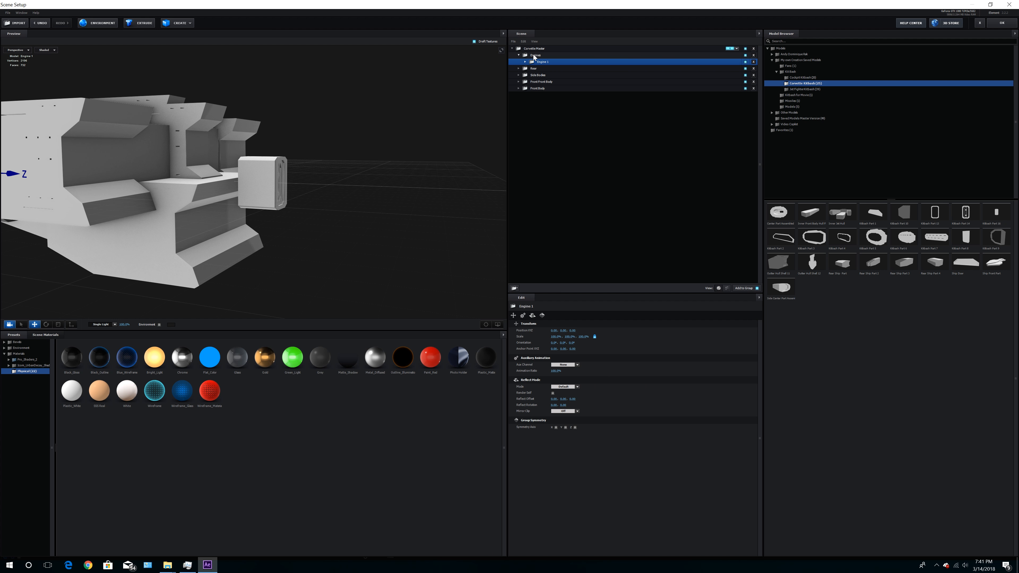
# Move the Engine 1 group's anchor point from the ship's centre onto the engine at the rear
pyautogui.scroll(-4, 286, 222)
pyautogui.moveTo(297, 210); pyautogui.dragTo(346, 228)
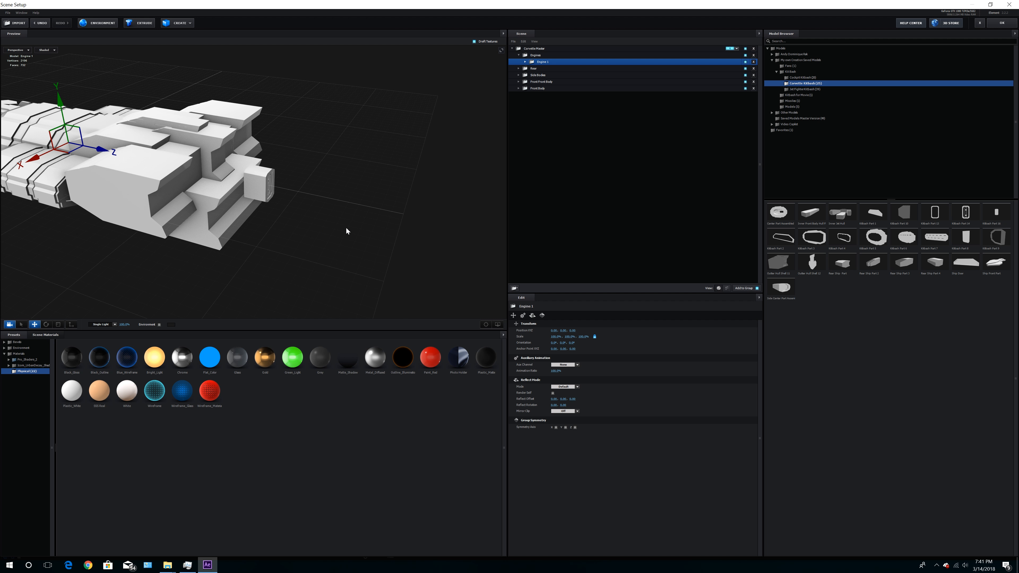
pyautogui.click(73, 323)
pyautogui.moveTo(98, 151); pyautogui.dragTo(295, 217)
pyautogui.click(74, 326)
# Move the Engine 1 group forward along Z and adjust its height so it sits in the central recess of the rear hull
pyautogui.moveTo(236, 256)
pyautogui.mouseDown()
pyautogui.moveTo(216, 262)
pyautogui.moveTo(238, 251)
pyautogui.mouseUp()
pyautogui.moveTo(267, 169); pyautogui.dragTo(268, 147)
pyautogui.moveTo(264, 169); pyautogui.dragTo(249, 170)
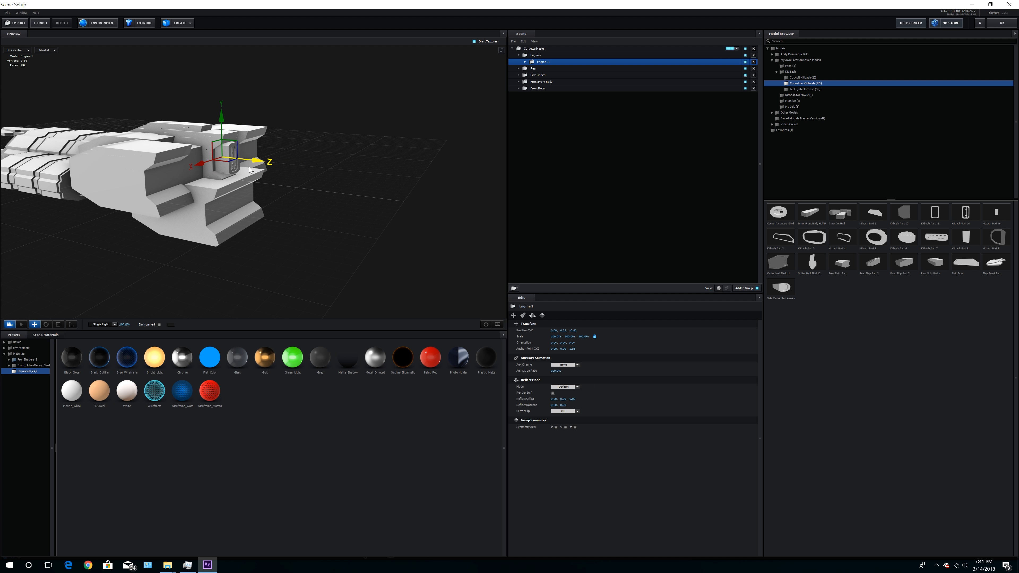
pyautogui.click(486, 324)
pyautogui.moveTo(263, 225); pyautogui.dragTo(298, 205)
pyautogui.moveTo(254, 144); pyautogui.dragTo(261, 155)
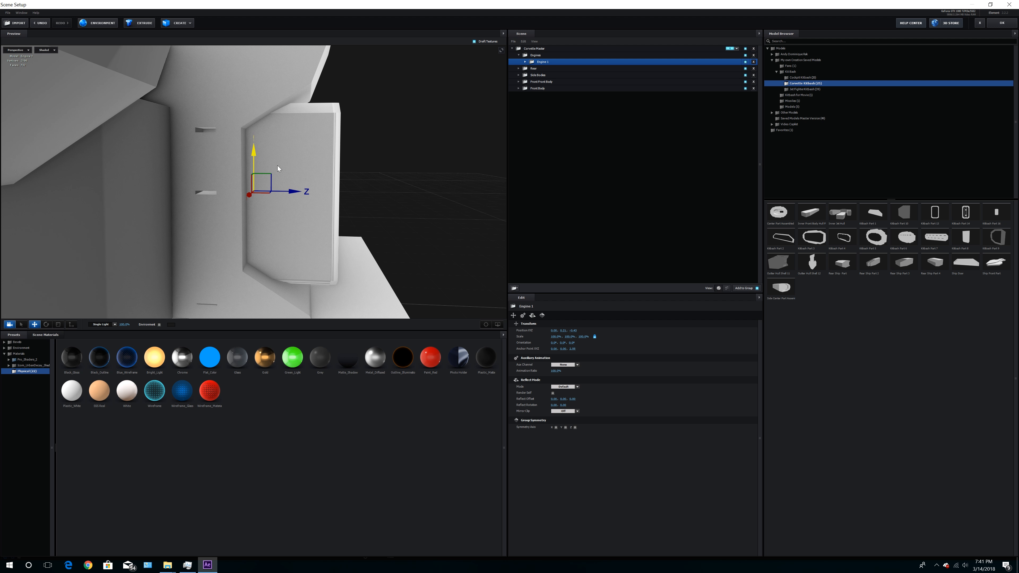
pyautogui.moveTo(296, 192)
pyautogui.mouseDown()
pyautogui.moveTo(283, 192)
pyautogui.moveTo(367, 207)
pyautogui.moveTo(302, 210)
pyautogui.mouseUp()
# Duplicate the Engine 1 group and distribute the copies across the rear hull, four on the lower block and two on each side block
pyautogui.scroll(-5, 358, 230)
pyautogui.moveTo(358, 230); pyautogui.dragTo(354, 227)
pyautogui.scroll(-4, 353, 228)
pyautogui.moveTo(353, 224); pyautogui.dragTo(395, 236, button='middle')
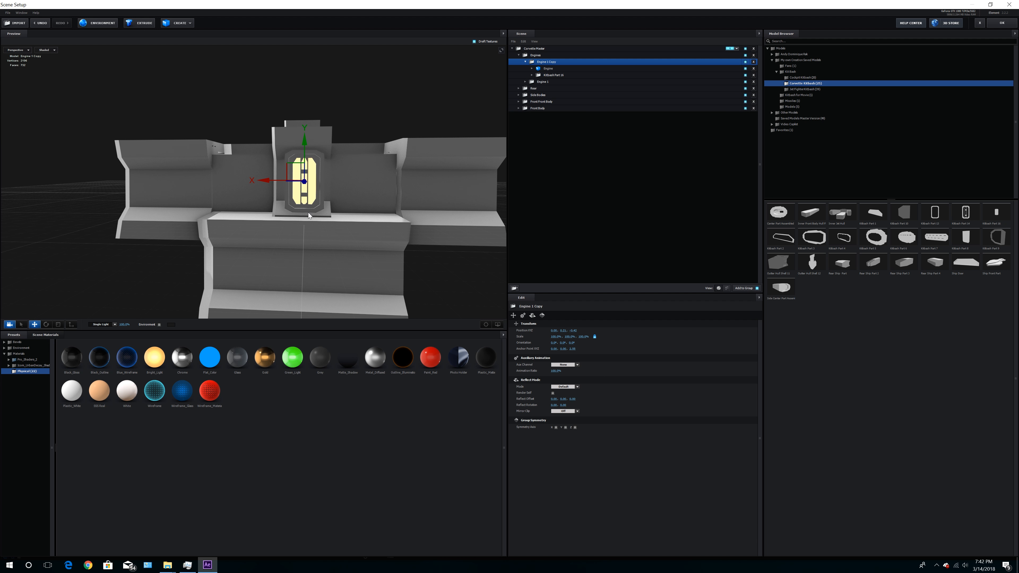
pyautogui.moveTo(281, 201); pyautogui.dragTo(246, 200)
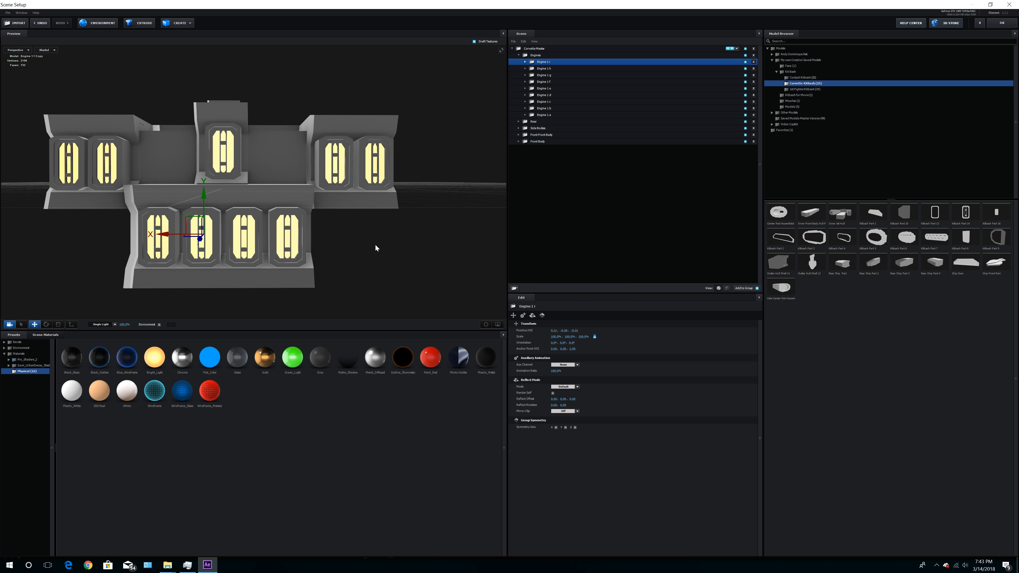
# Collapse the Engines group, select the Corvette Master group and apply the scene to the composition
pyautogui.moveTo(293, 245); pyautogui.dragTo(319, 251)
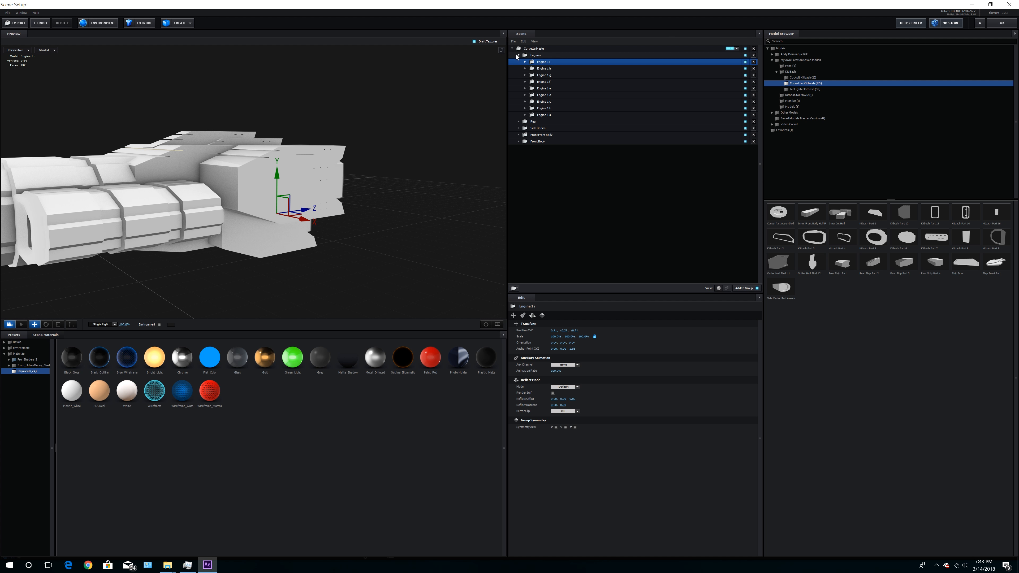
pyautogui.click(518, 55)
pyautogui.click(534, 49)
pyautogui.click(1001, 23)
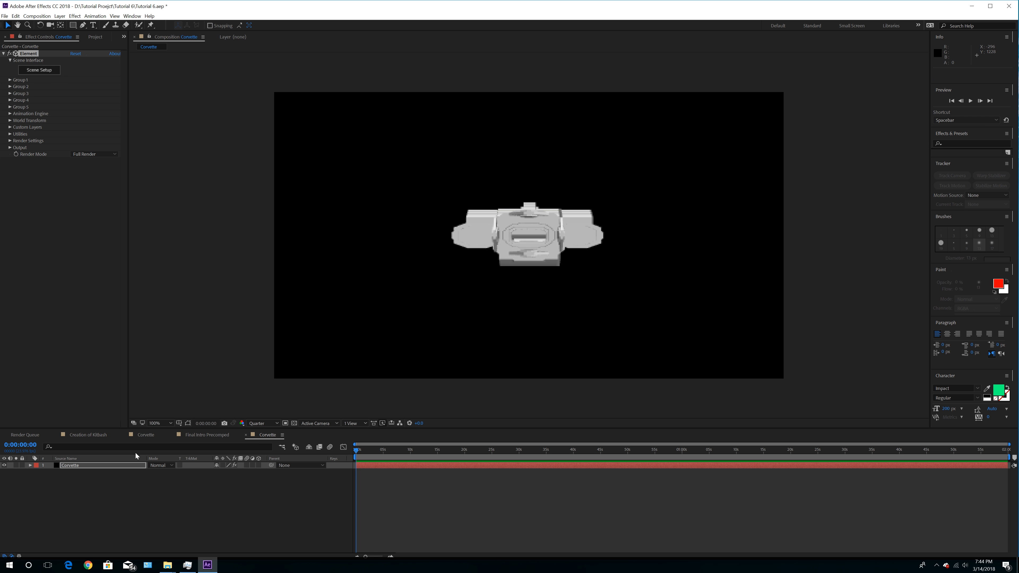
# Set the preview resolution to Full and add a two-node camera using the 80mm preset
pyautogui.click(260, 424)
pyautogui.click(261, 443)
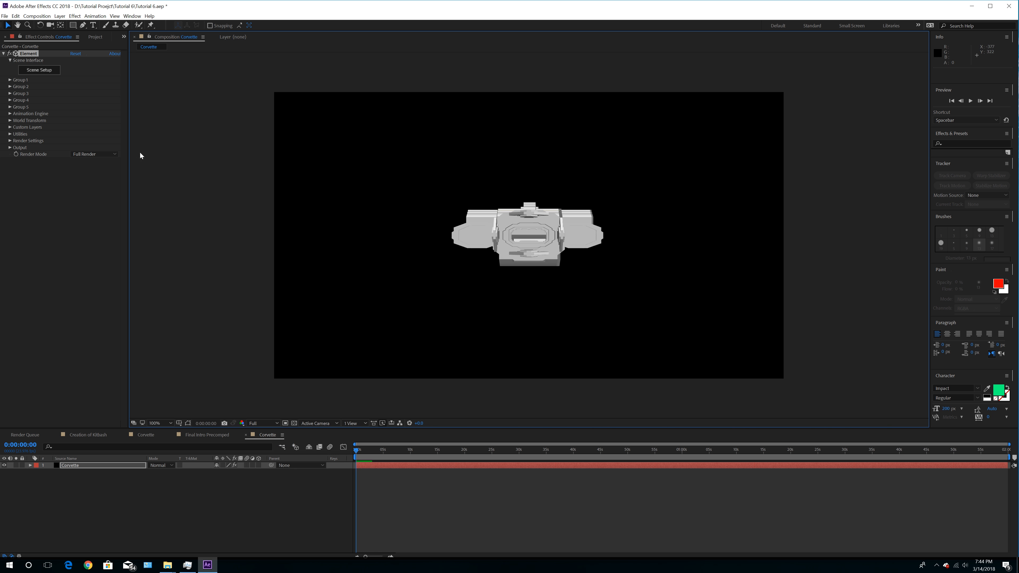
pyautogui.click(60, 16)
pyautogui.moveTo(121, 25)
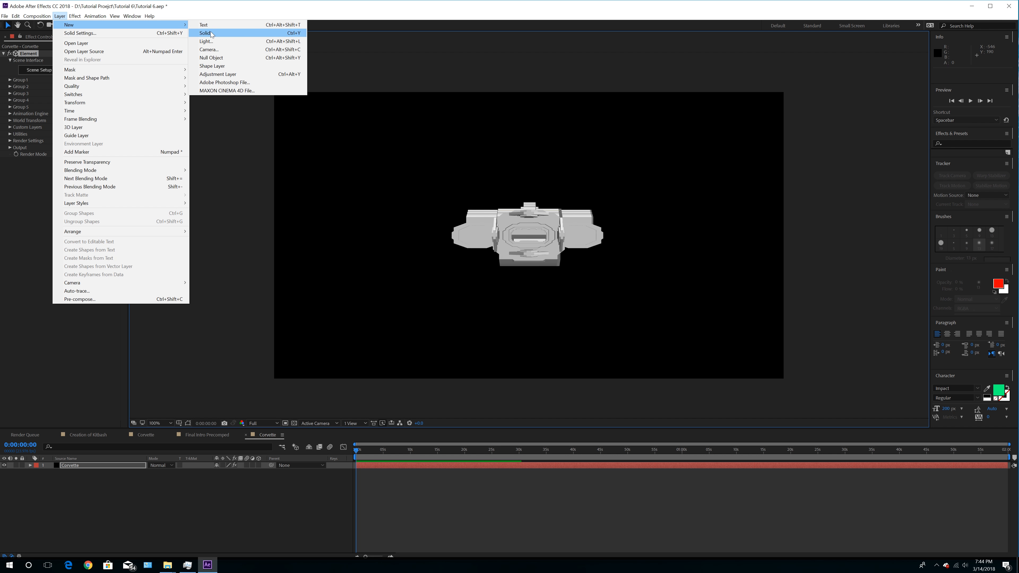
pyautogui.click(208, 49)
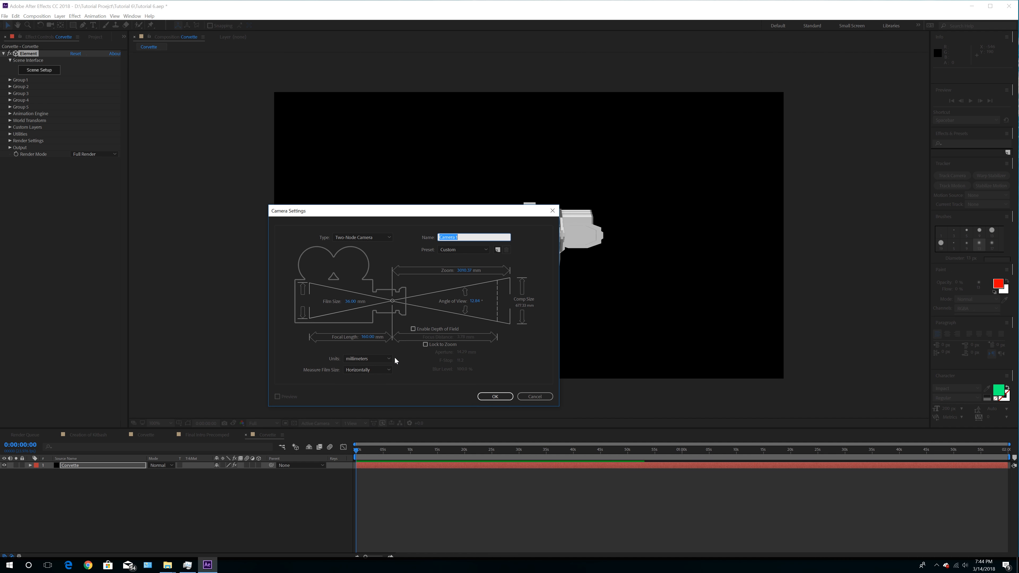
pyautogui.click(484, 251)
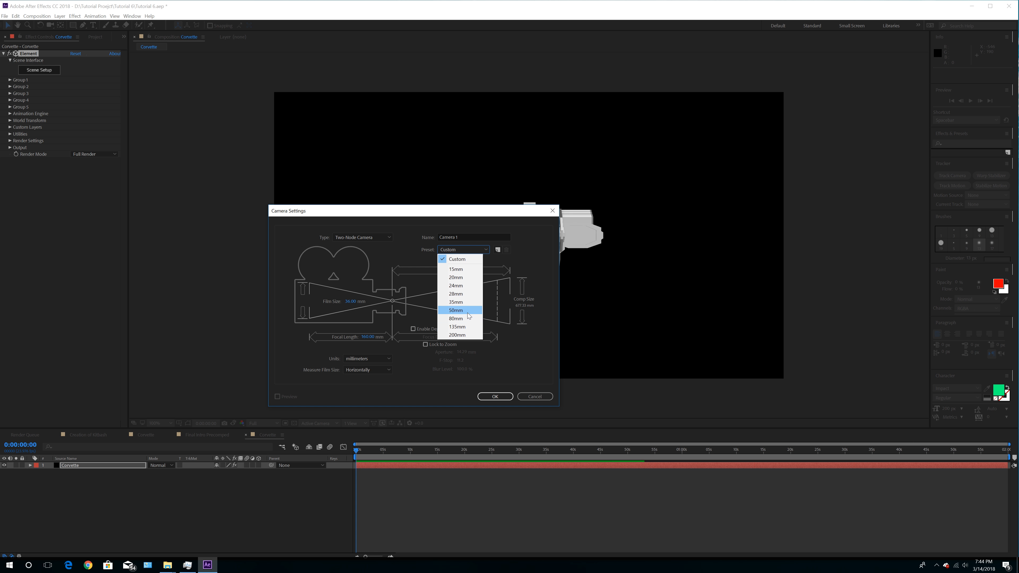
pyautogui.click(463, 319)
pyautogui.click(494, 397)
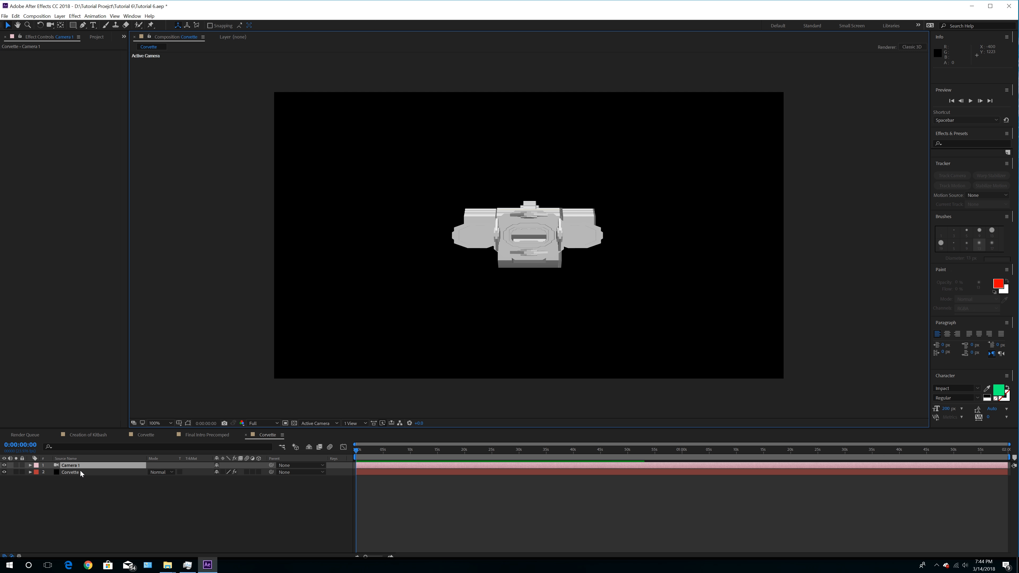
# Orbit the camera with the Unified Camera Tool to a raised three-quarter view of the ship's front
pyautogui.click(49, 25)
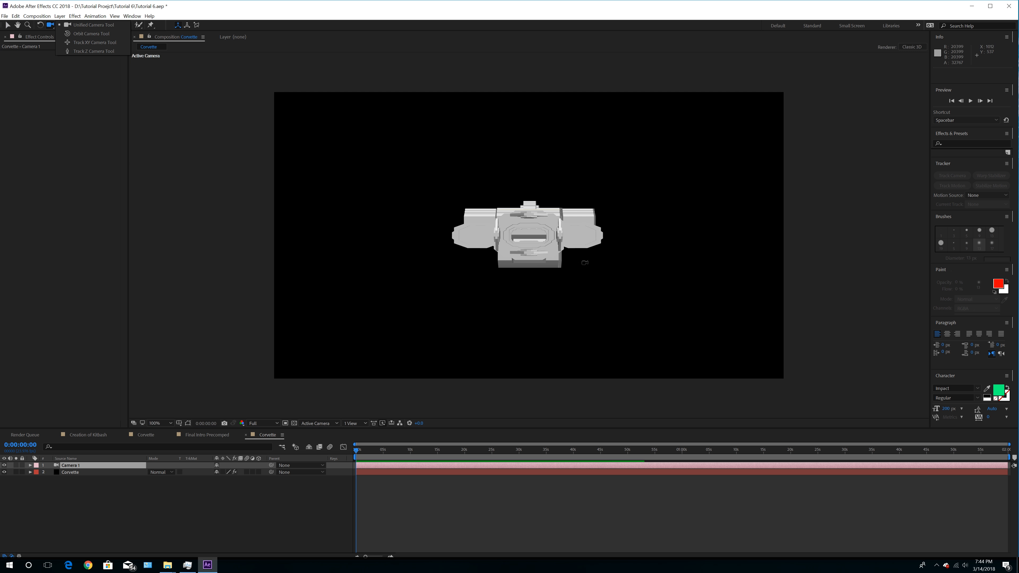
pyautogui.moveTo(549, 252); pyautogui.dragTo(332, 211)
pyautogui.moveTo(614, 270); pyautogui.dragTo(563, 288)
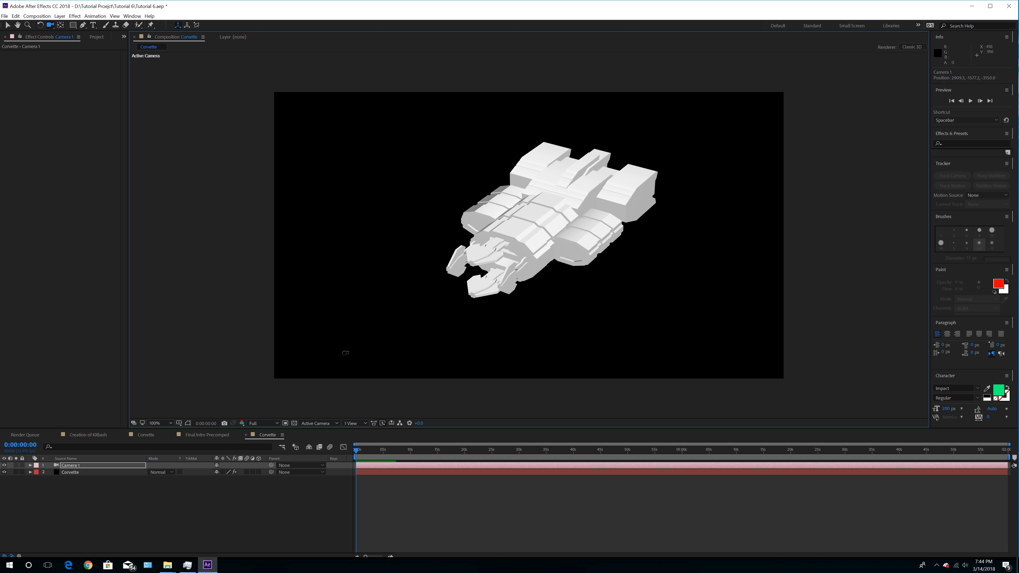
# In the Corvette layer's render settings, enable ambient occlusion with SSAO intensity 4.0 and shadows with a 4096 map size
pyautogui.click(76, 473)
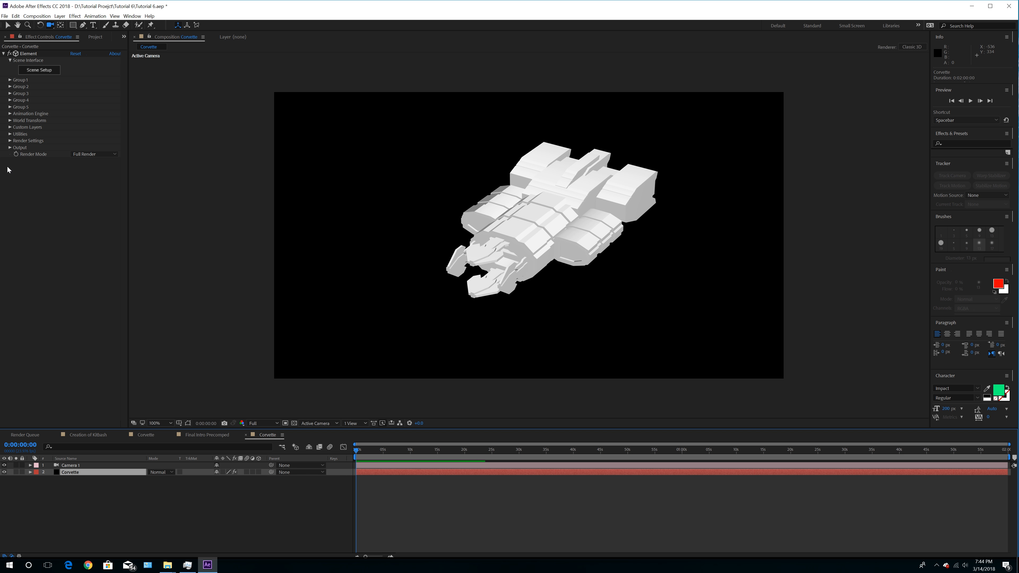
pyautogui.click(10, 141)
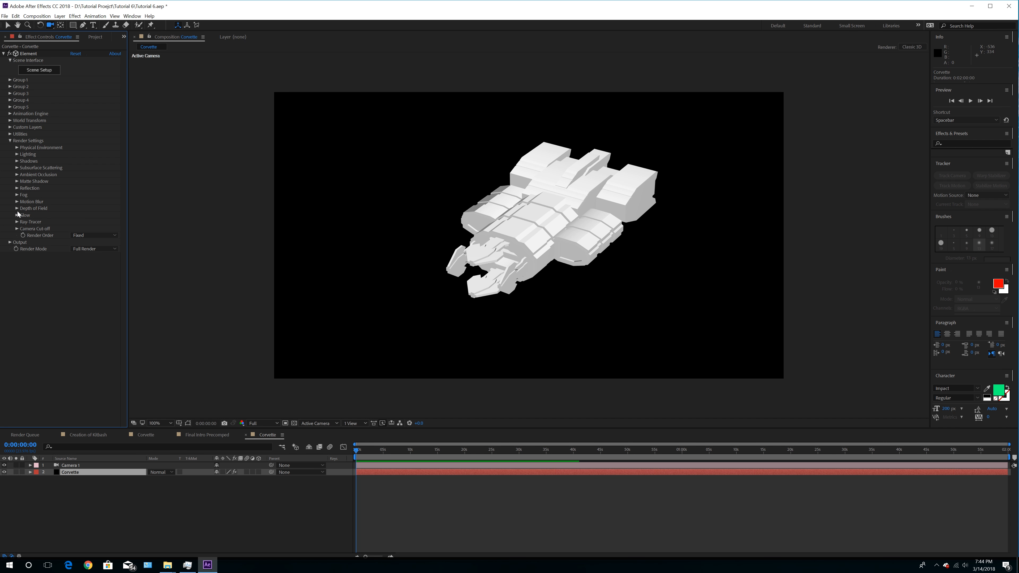
pyautogui.click(16, 175)
pyautogui.click(73, 181)
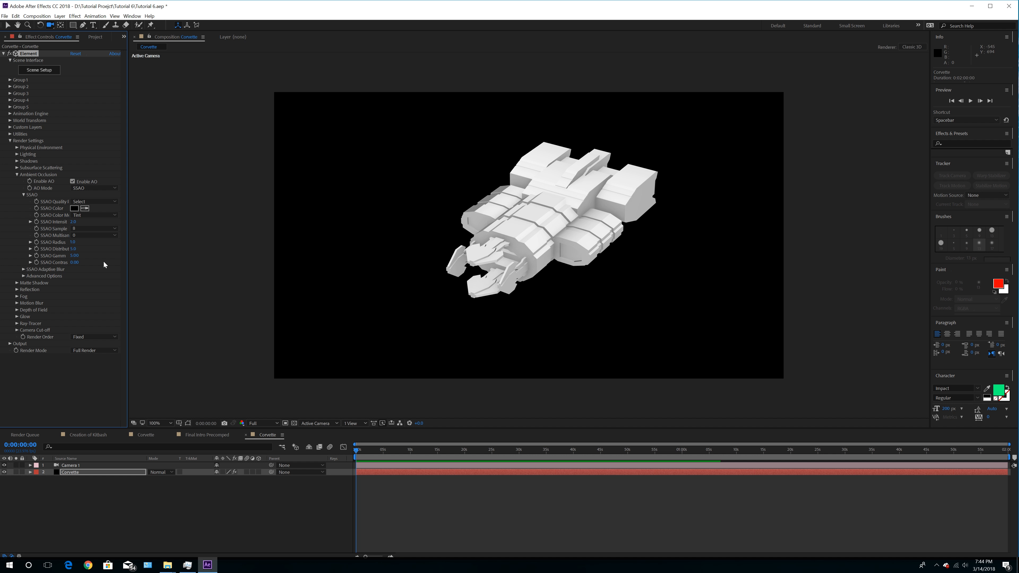
pyautogui.click(74, 221)
pyautogui.press('Return')
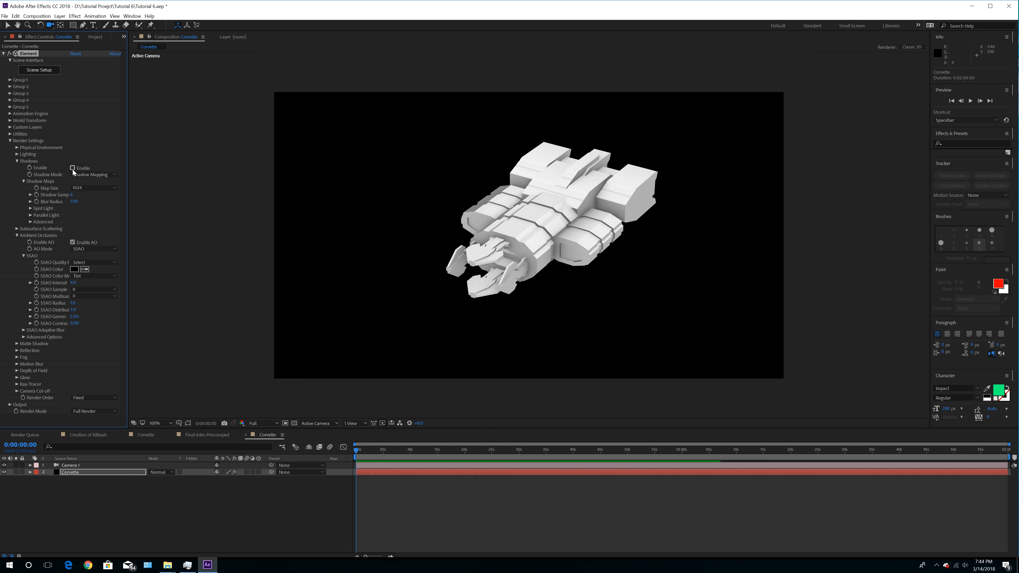
pyautogui.click(93, 187)
pyautogui.click(92, 222)
# Add a white parallel light with smooth falloff that casts shadows
pyautogui.click(61, 16)
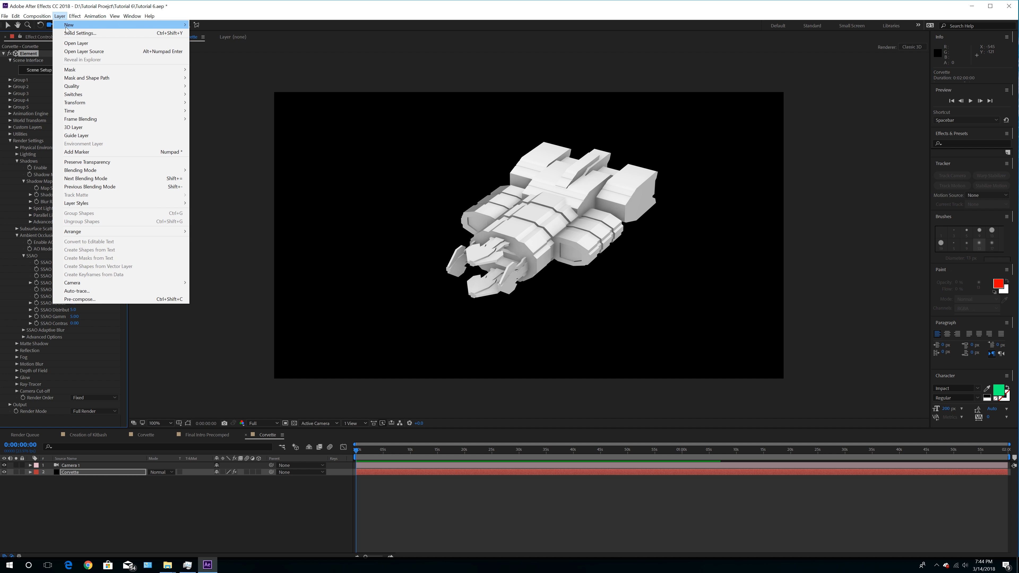
pyautogui.moveTo(101, 25)
pyautogui.click(207, 41)
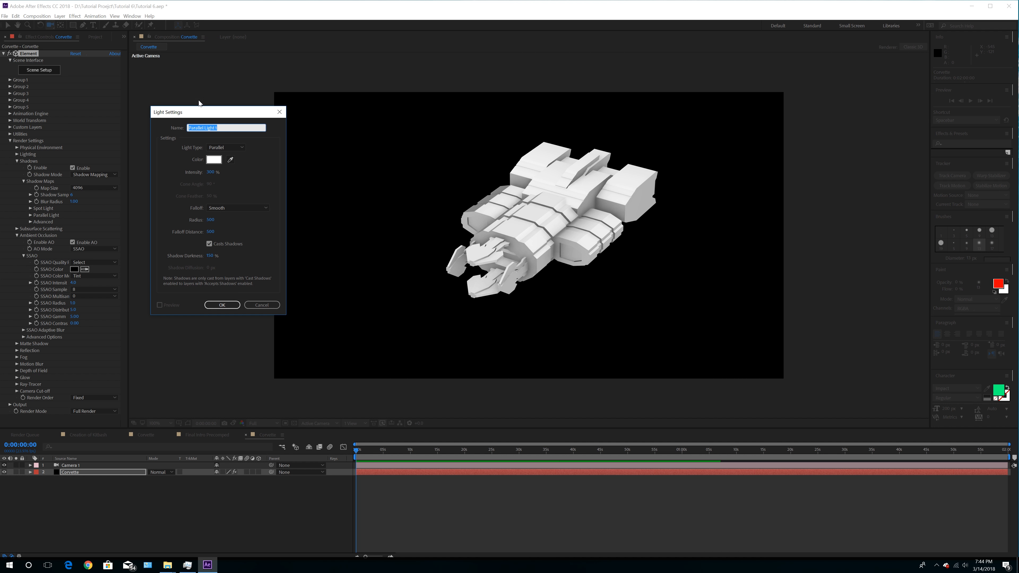
pyautogui.click(222, 306)
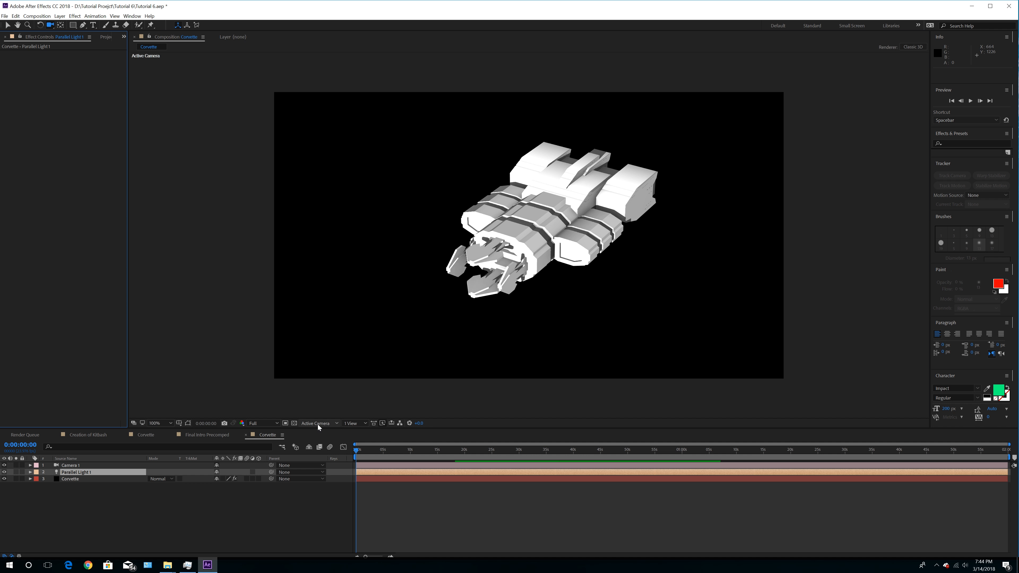
# Display the composition in two views and zoom the Right view out until the ship and light fit
pyautogui.click(354, 423)
pyautogui.click(369, 440)
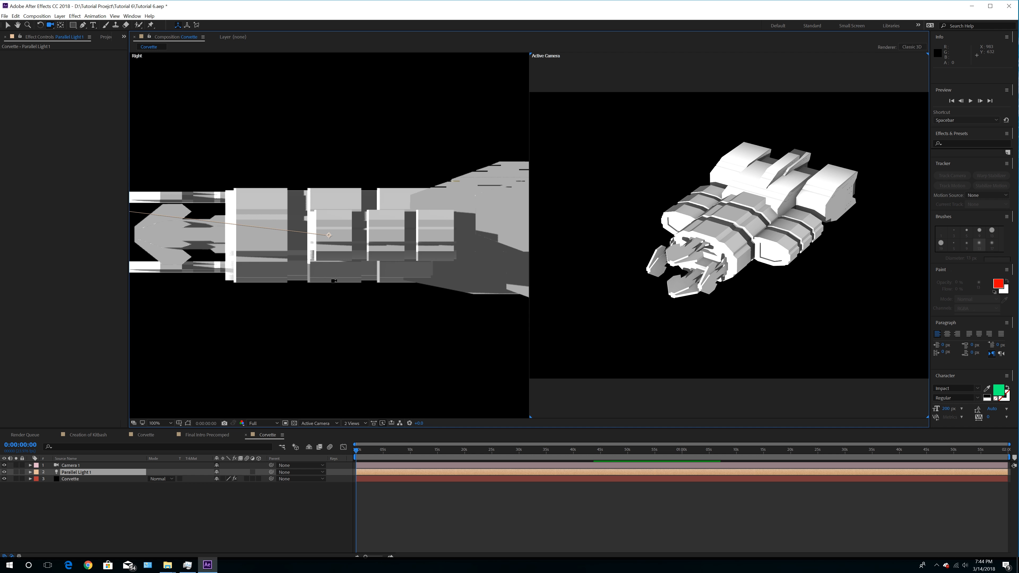
pyautogui.scroll(-3, 329, 277)
pyautogui.scroll(2, 328, 277)
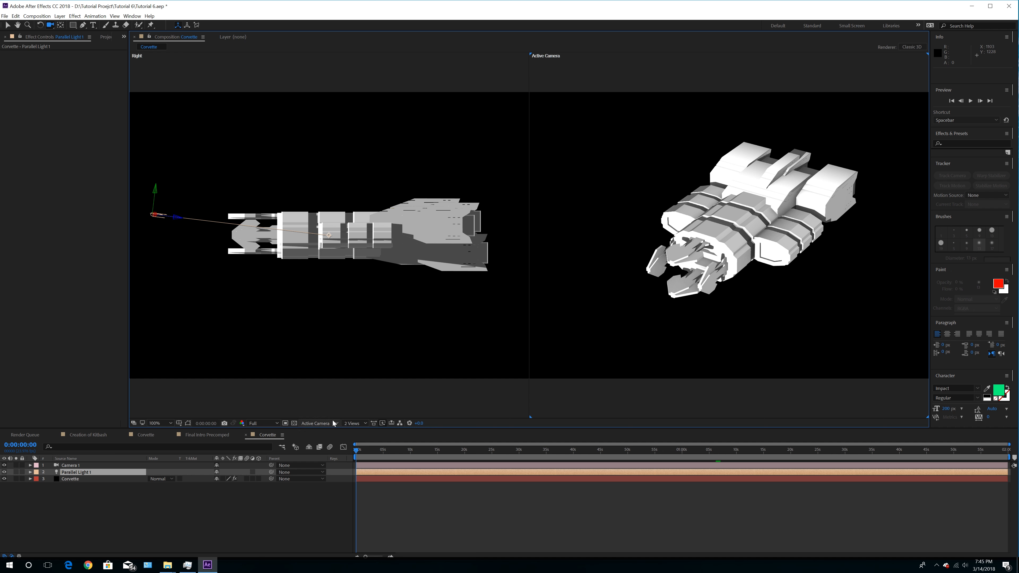
pyautogui.click(336, 424)
pyautogui.click(335, 466)
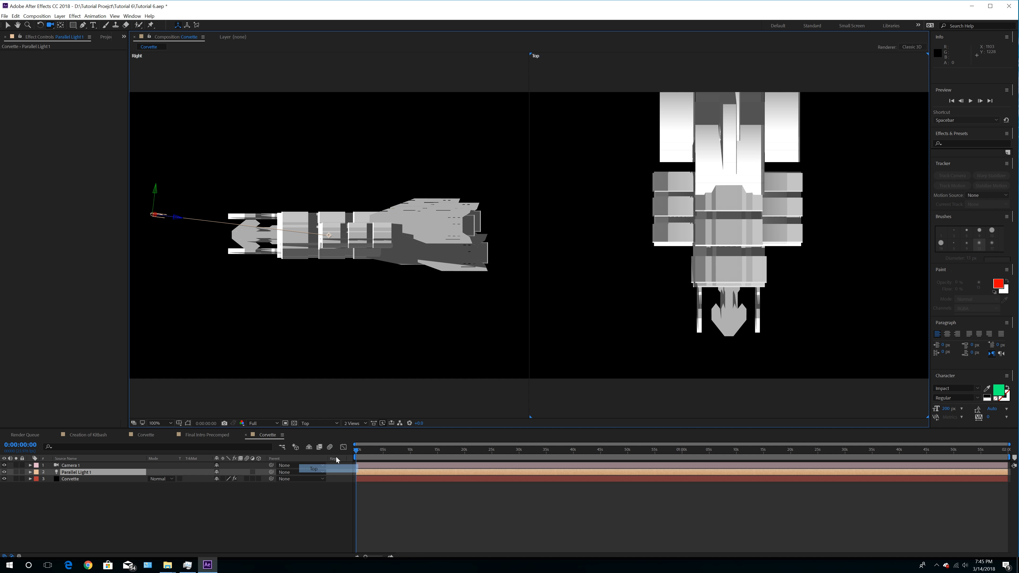
pyautogui.press('v')
pyautogui.click(612, 326)
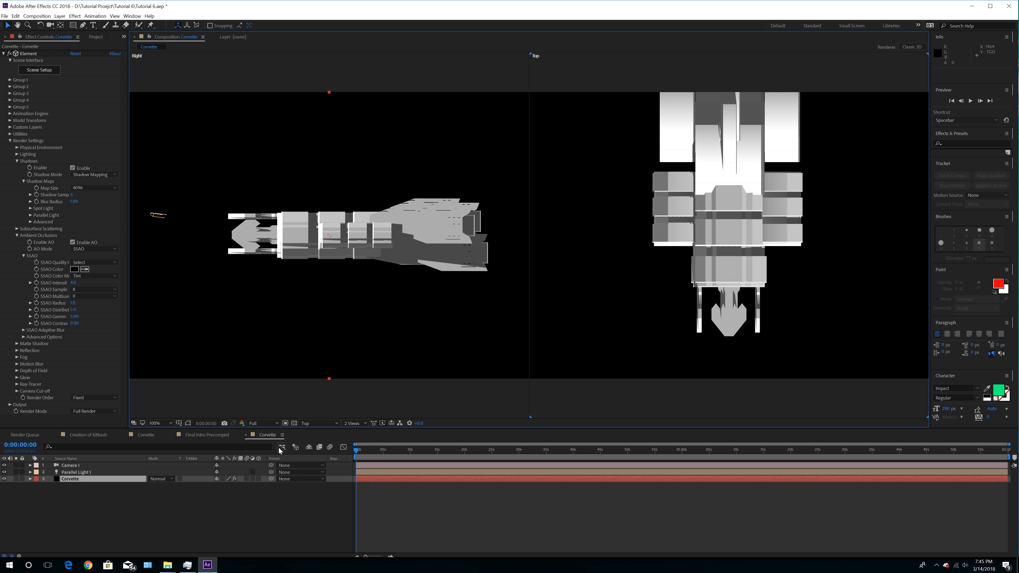
pyautogui.click(319, 423)
pyautogui.click(321, 432)
# Change the Right view to Top at 50% zoom and select the parallel light
pyautogui.click(371, 310)
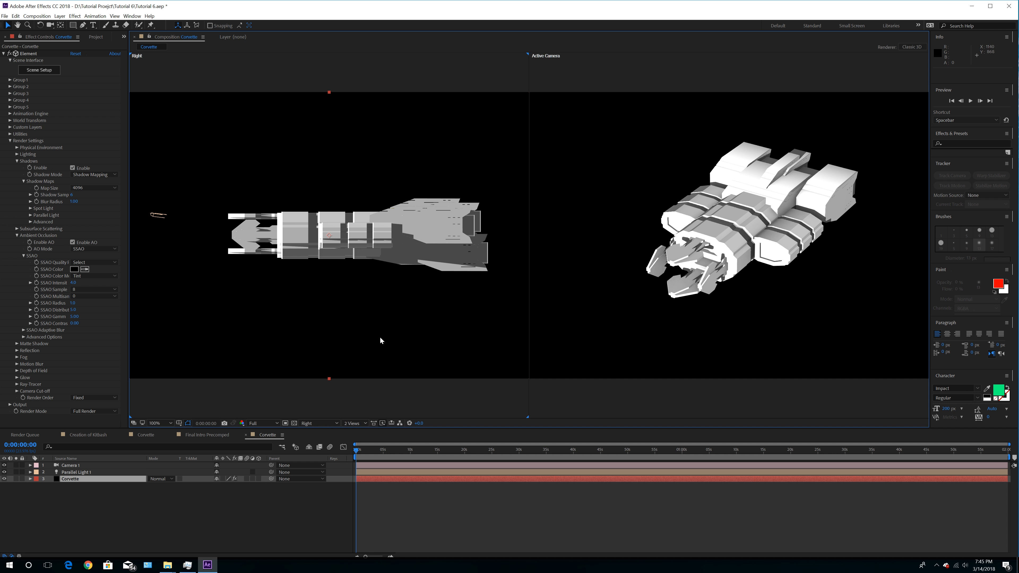
pyautogui.click(320, 423)
pyautogui.click(321, 457)
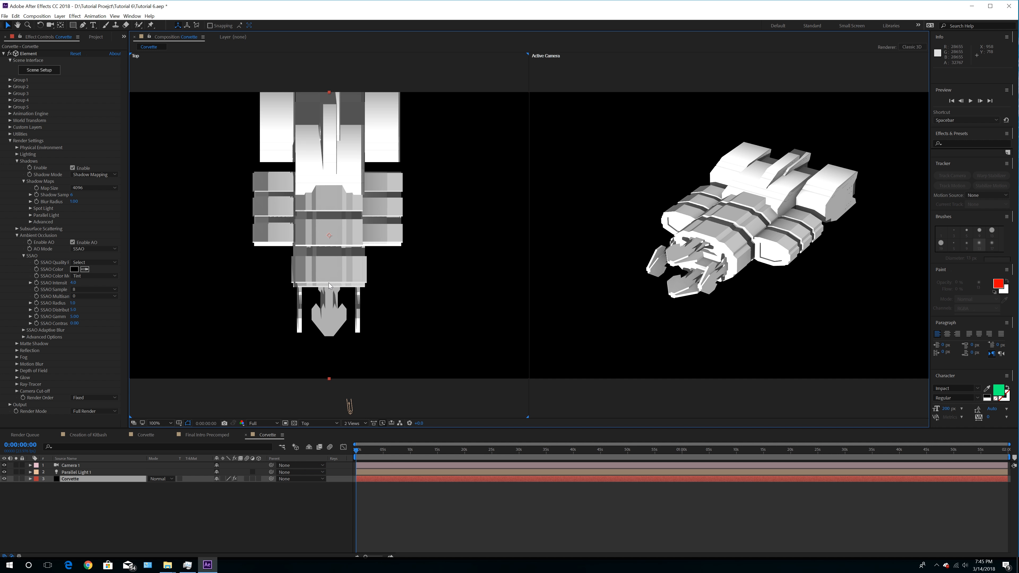
pyautogui.press(',')
pyautogui.press(',')
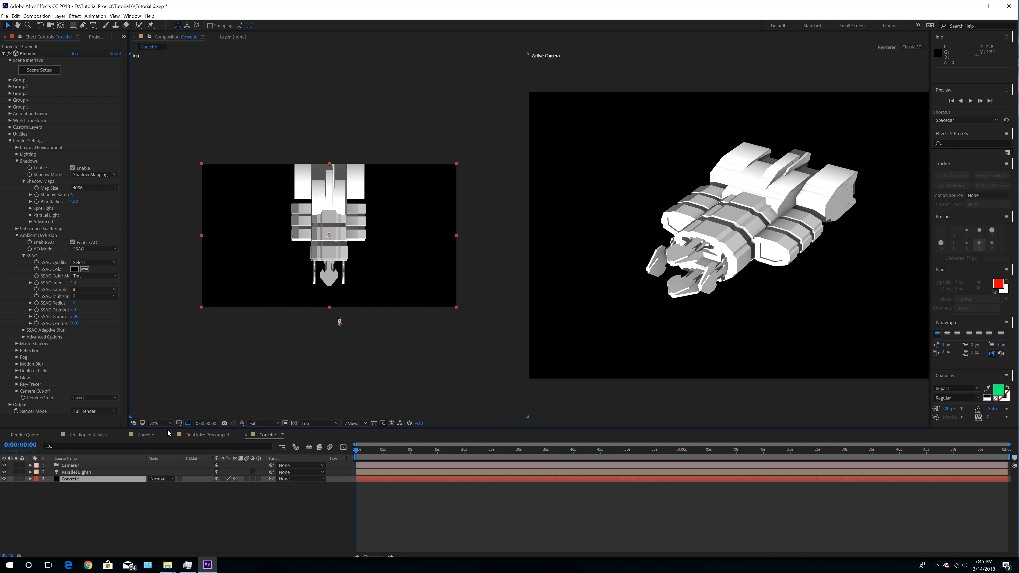
pyautogui.click(85, 472)
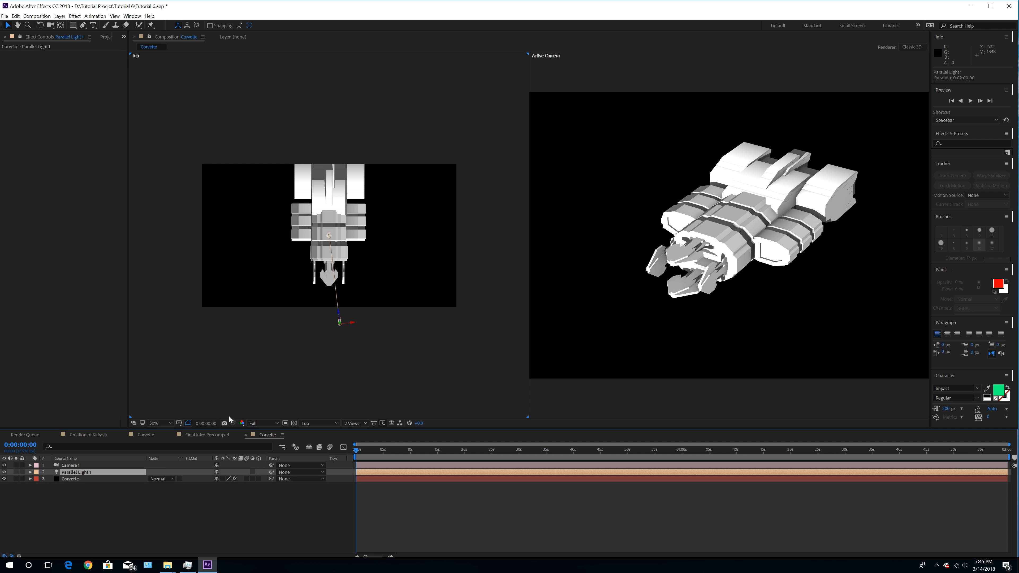
pyautogui.moveTo(342, 328); pyautogui.dragTo(370, 325)
pyautogui.click(15, 16)
pyautogui.click(30, 24)
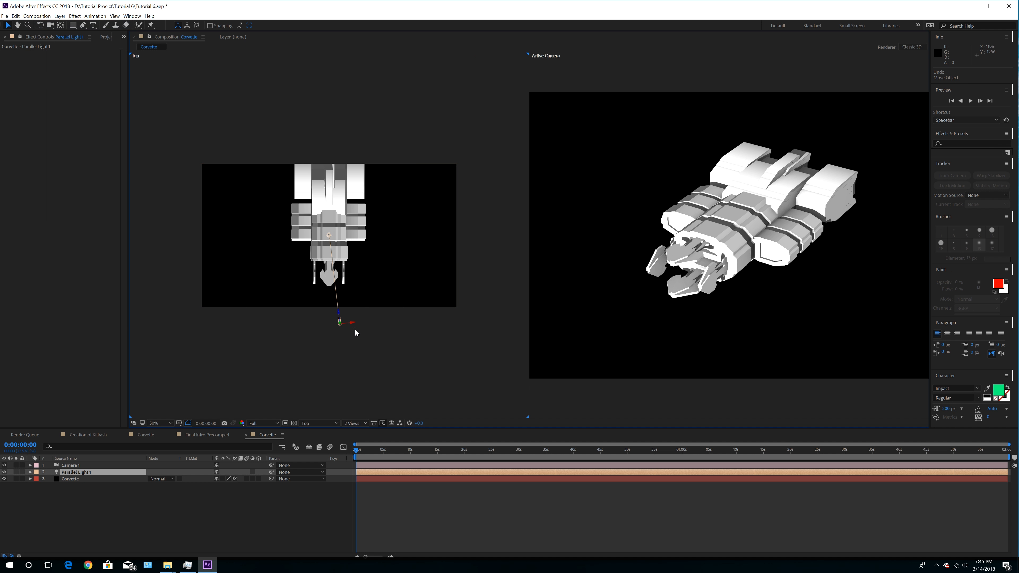
# Move the parallel light from in front of the ship to beside its hull in the Top view, aimed at the centre
pyautogui.moveTo(339, 327); pyautogui.dragTo(186, 199)
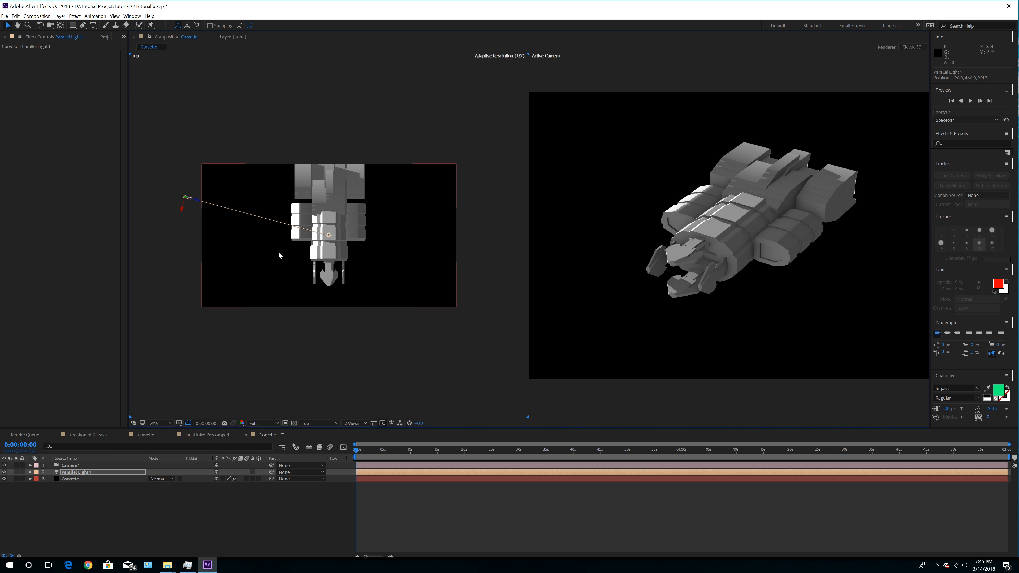
# Examine the whole corvette from above in the Corvette layer's Scene Setup, and return to the composition
pyautogui.click(105, 480)
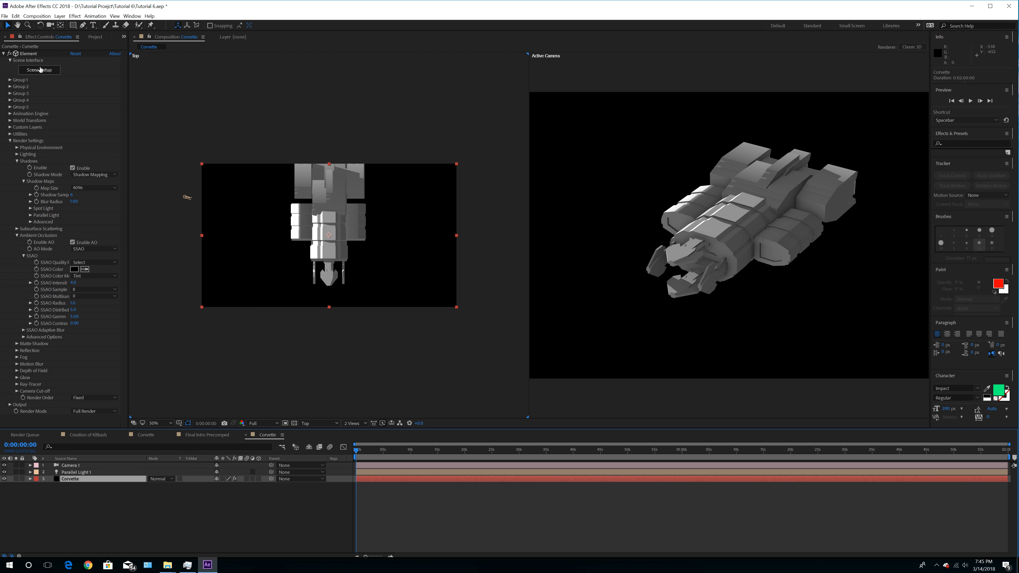
pyautogui.click(39, 70)
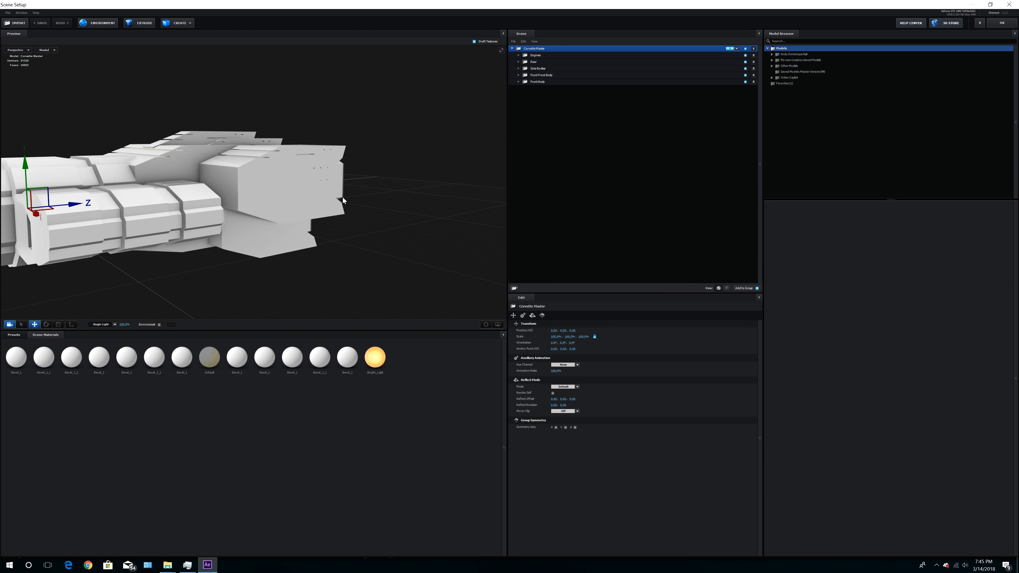
pyautogui.moveTo(343, 207); pyautogui.dragTo(338, 226)
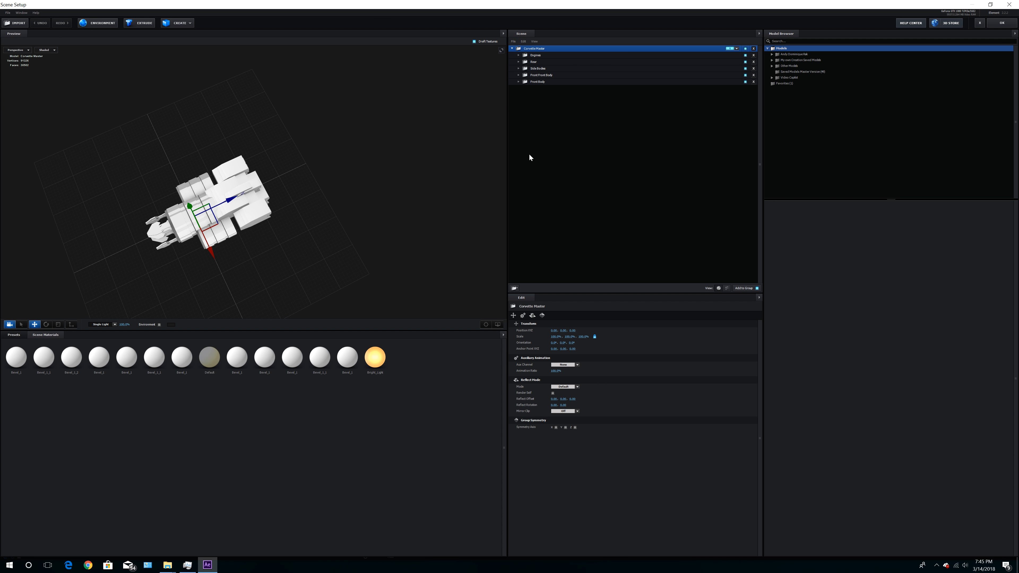
pyautogui.click(1002, 23)
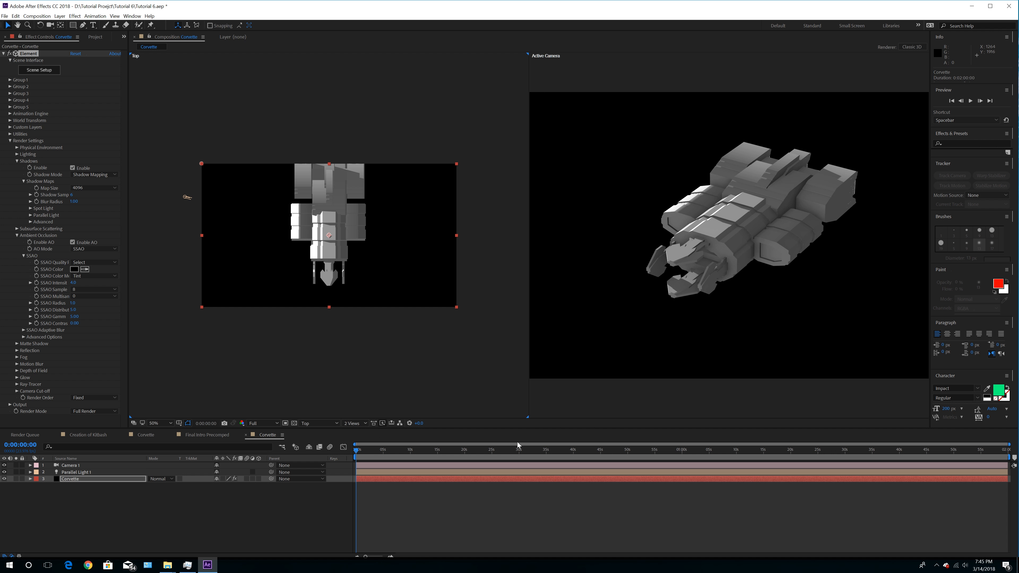
# Return the composition to a single Active Camera view
pyautogui.click(319, 424)
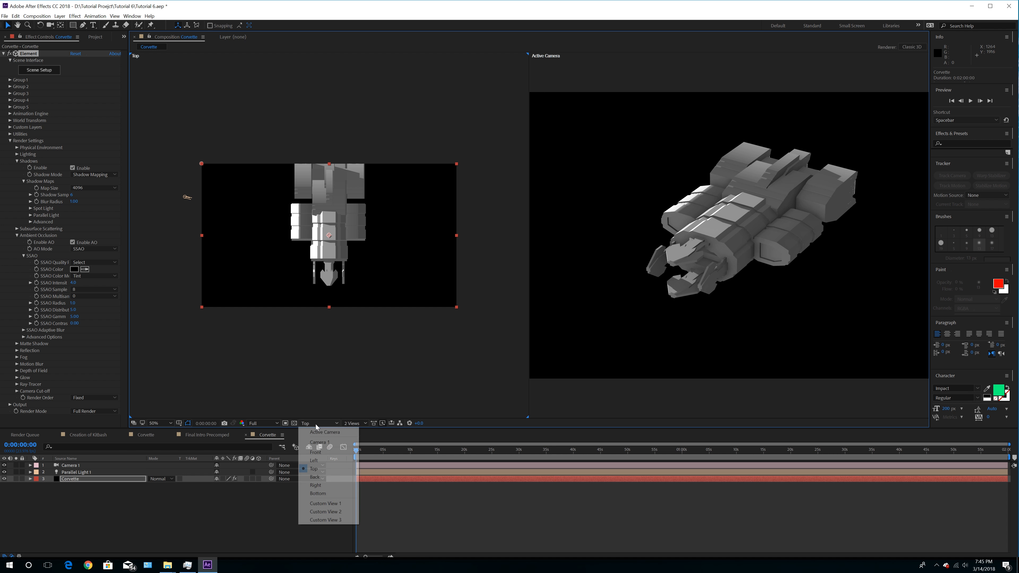
pyautogui.click(358, 391)
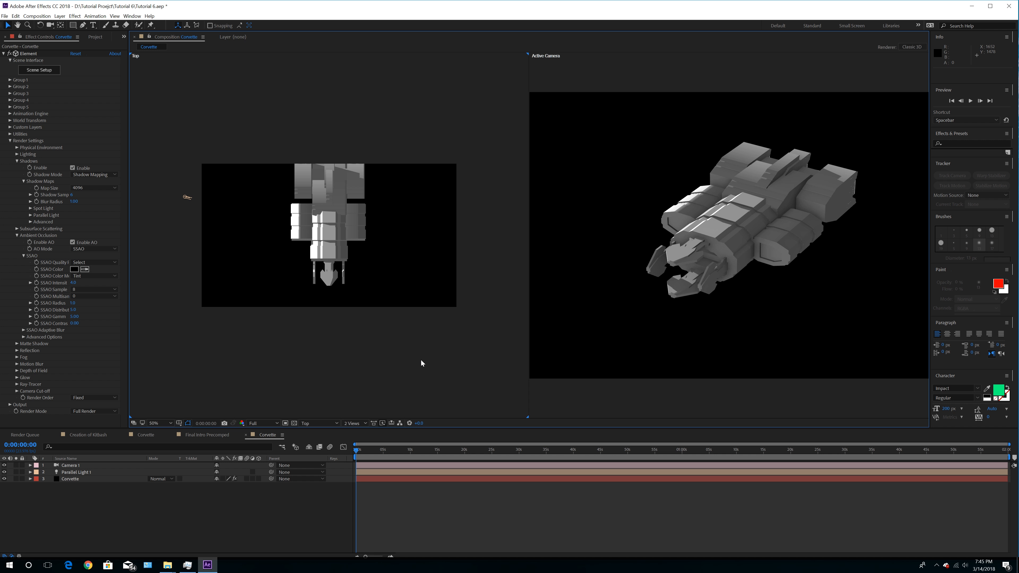
pyautogui.click(355, 423)
pyautogui.click(357, 427)
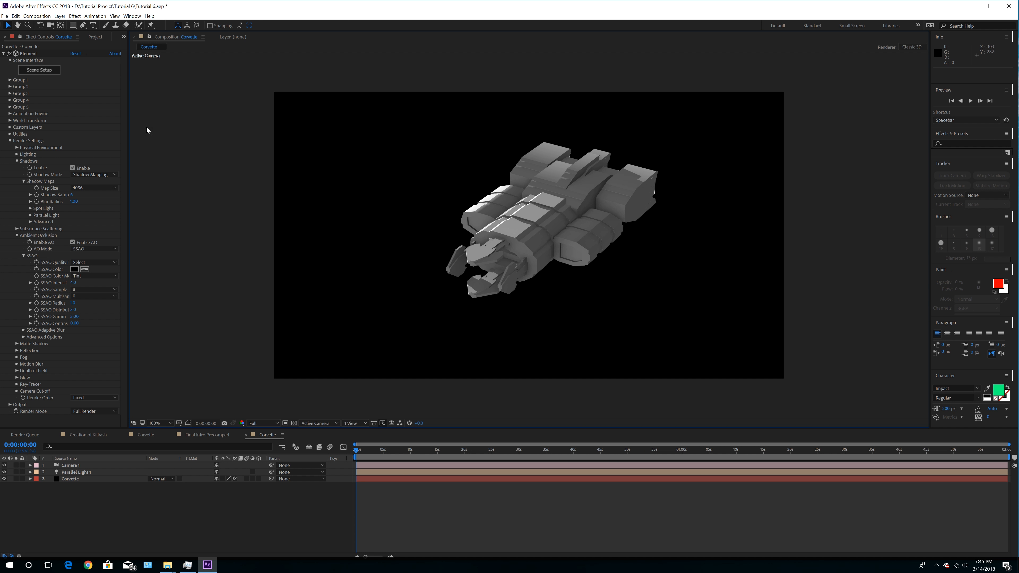
# Orbit the camera to the ship's engines and enable Glow in the Corvette layer's render settings
pyautogui.click(53, 26)
pyautogui.moveTo(553, 297); pyautogui.dragTo(394, 243)
pyautogui.click(102, 479)
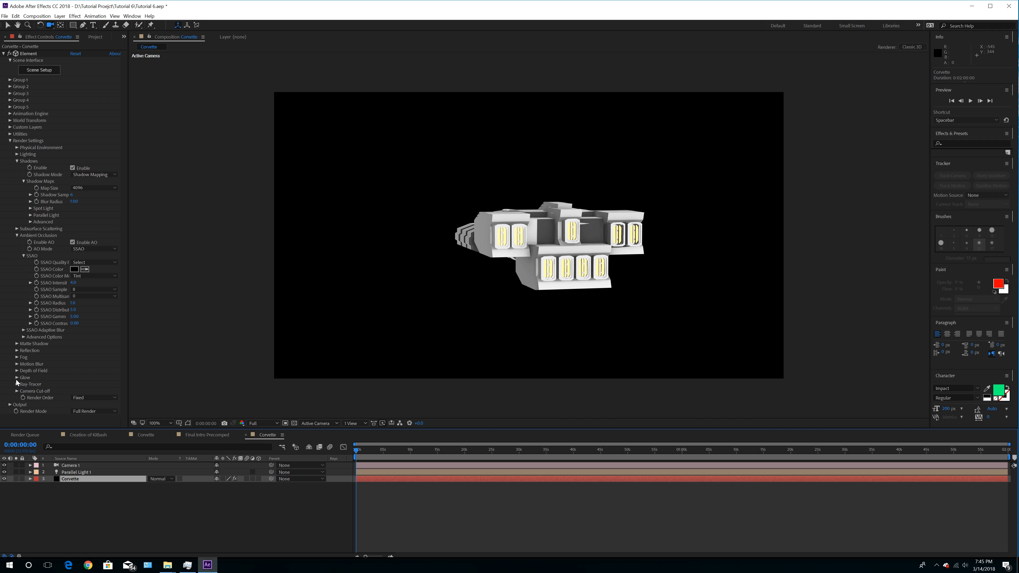
pyautogui.click(17, 378)
pyautogui.scroll(-3, 71, 387)
pyautogui.click(73, 323)
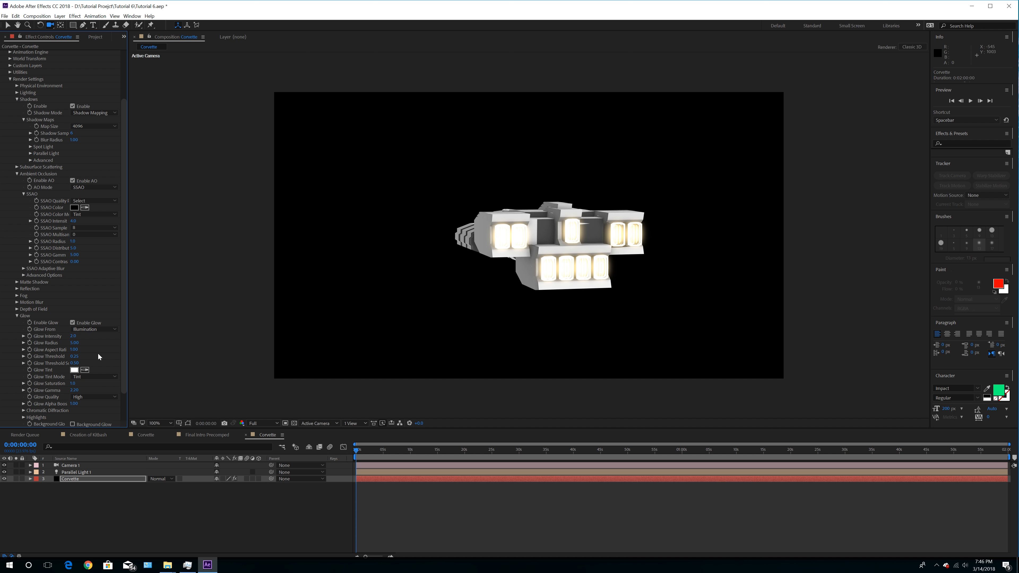
# Examine the lit corvette from its front, side and upper hull, up close and from further out
pyautogui.moveTo(526, 310); pyautogui.dragTo(557, 291)
pyautogui.moveTo(557, 291); pyautogui.dragTo(523, 338, button='middle')
pyautogui.moveTo(551, 207); pyautogui.dragTo(544, 37, button='right')
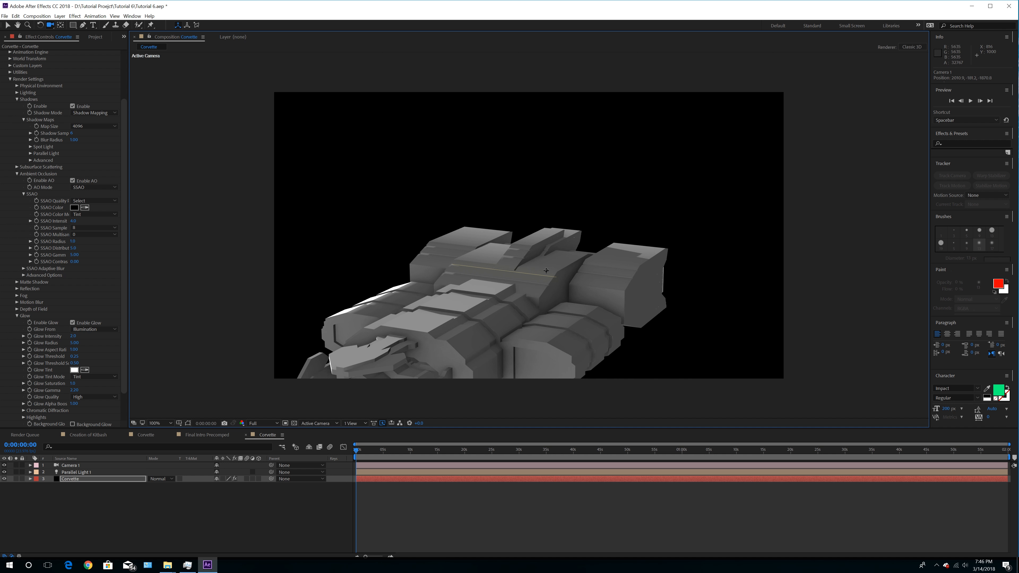
pyautogui.moveTo(547, 271); pyautogui.dragTo(558, 181, button='middle')
pyautogui.moveTo(562, 176); pyautogui.dragTo(569, 32, button='right')
pyautogui.moveTo(543, 244); pyautogui.dragTo(526, 295, button='middle')
pyautogui.moveTo(580, 257); pyautogui.dragTo(550, 41, button='right')
pyautogui.moveTo(572, 198); pyautogui.dragTo(549, 97, button='right')
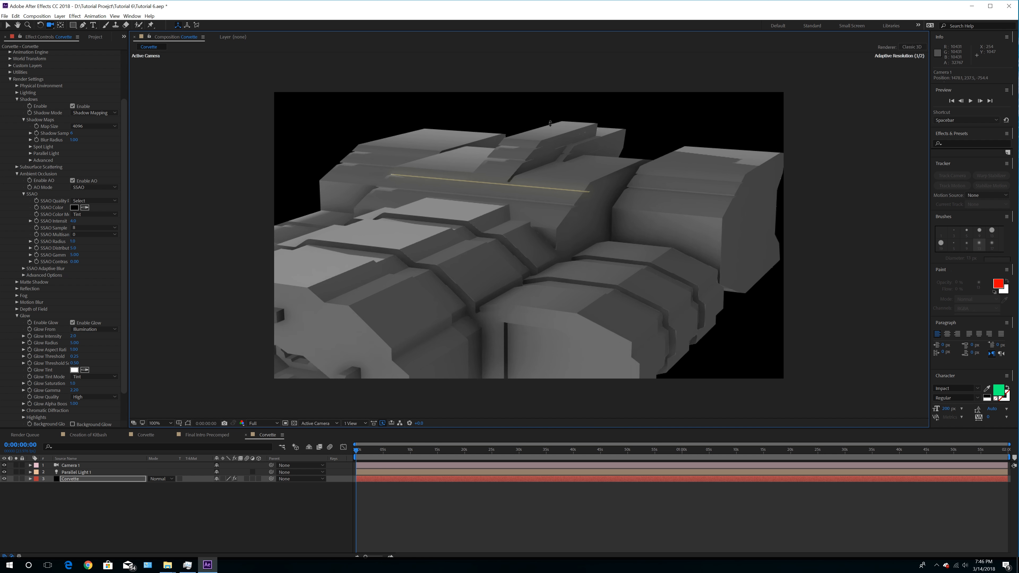
pyautogui.moveTo(563, 253); pyautogui.dragTo(593, 205)
pyautogui.moveTo(548, 259); pyautogui.dragTo(553, 209)
pyautogui.moveTo(546, 192); pyautogui.dragTo(546, 299, button='right')
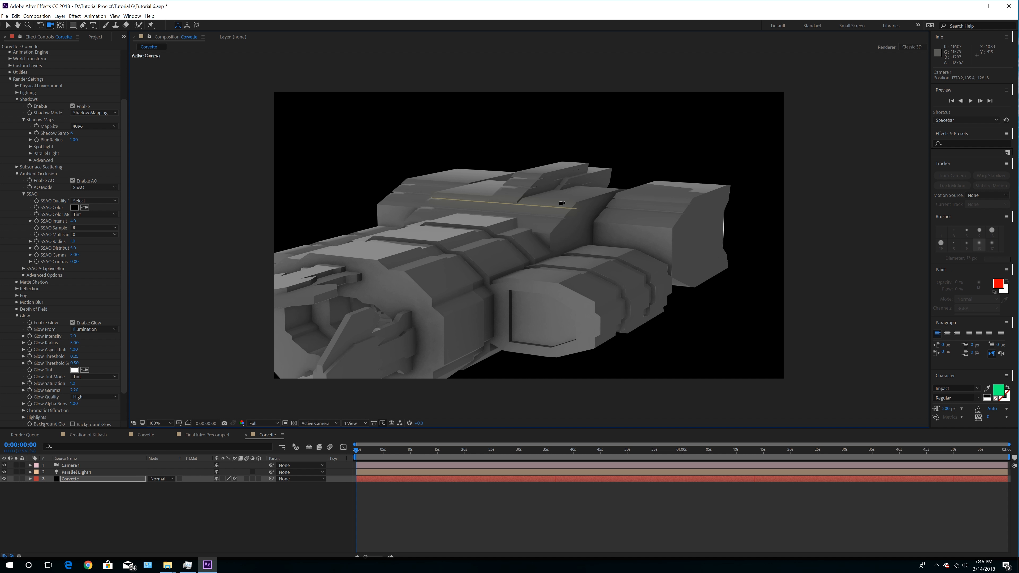
pyautogui.moveTo(562, 204); pyautogui.dragTo(636, 218)
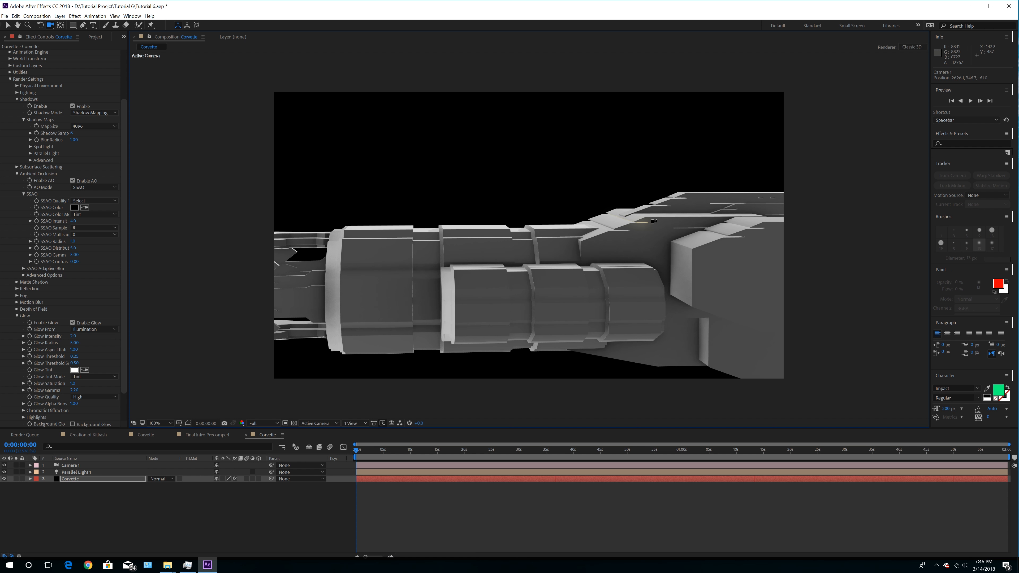
pyautogui.moveTo(534, 262); pyautogui.dragTo(601, 268)
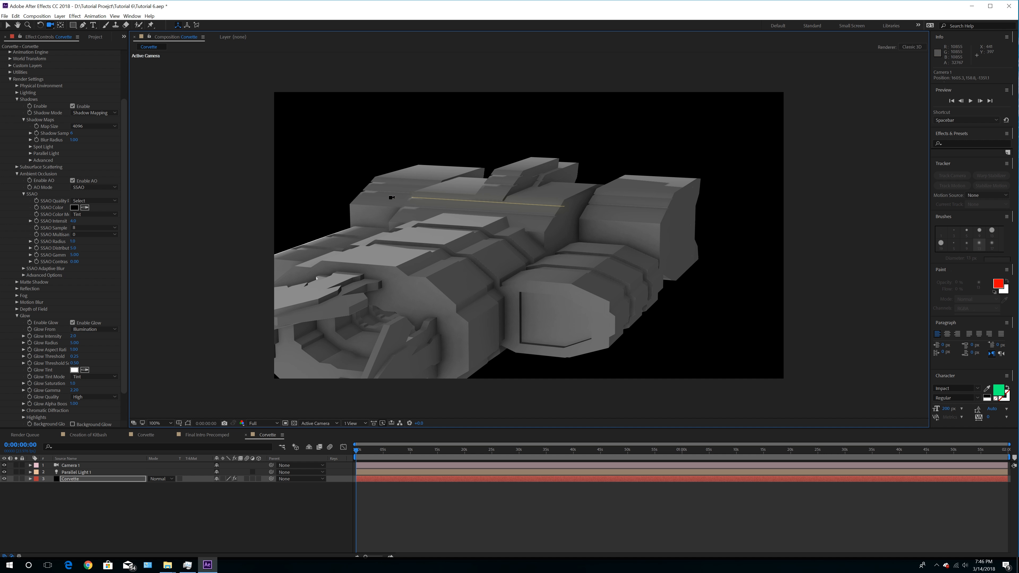
pyautogui.moveTo(436, 292)
pyautogui.mouseDown()
pyautogui.moveTo(465, 288)
pyautogui.moveTo(417, 291)
pyautogui.mouseUp()
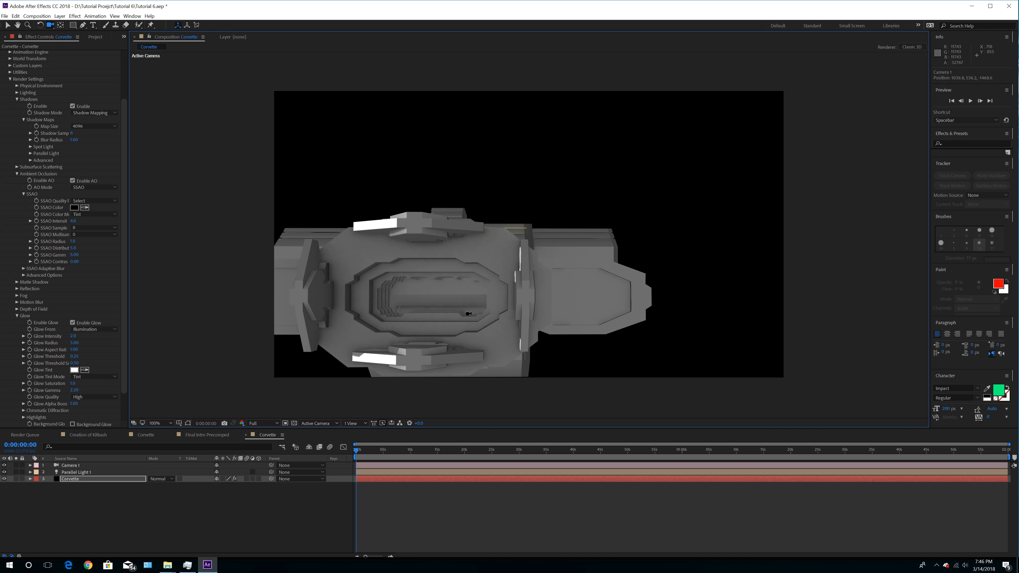
# In the Corvette layer's Scene Setup, add a group folder named Doors inside the corvette's master group
pyautogui.moveTo(123, 186); pyautogui.dragTo(99, 93)
pyautogui.click(39, 69)
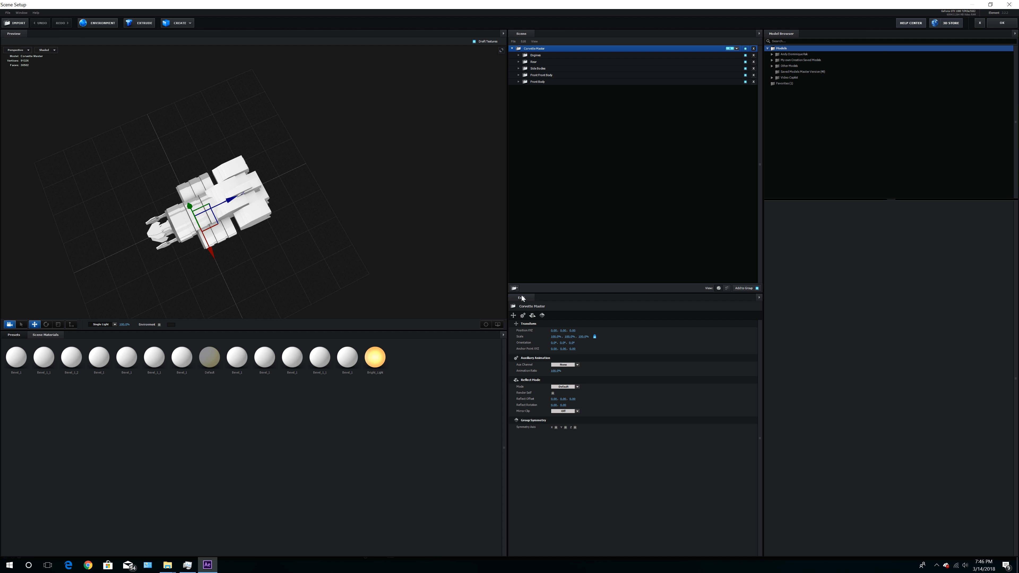
pyautogui.click(514, 288)
pyautogui.doubleClick(543, 53)
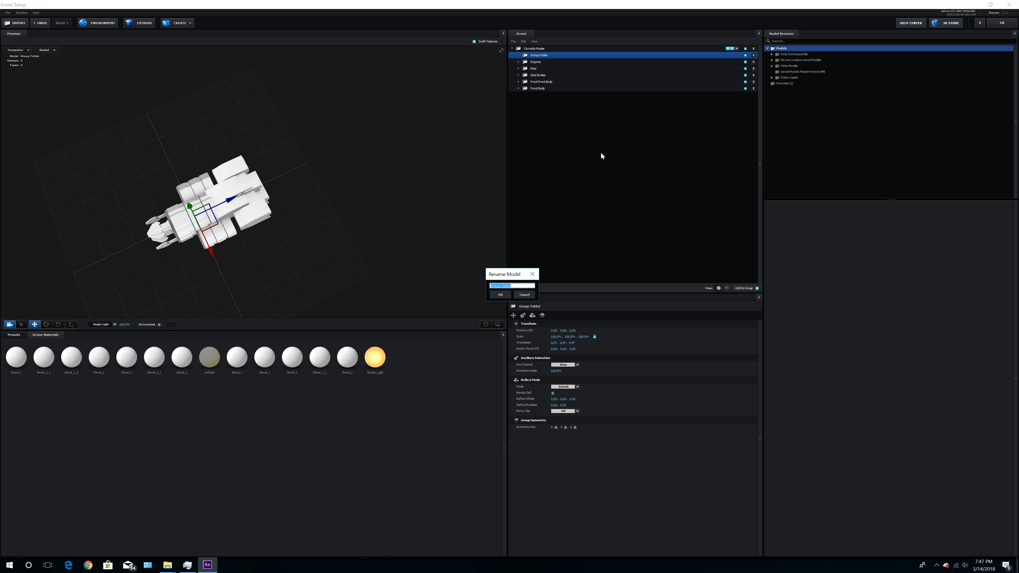
pyautogui.write('Doors')
pyautogui.press('Return')
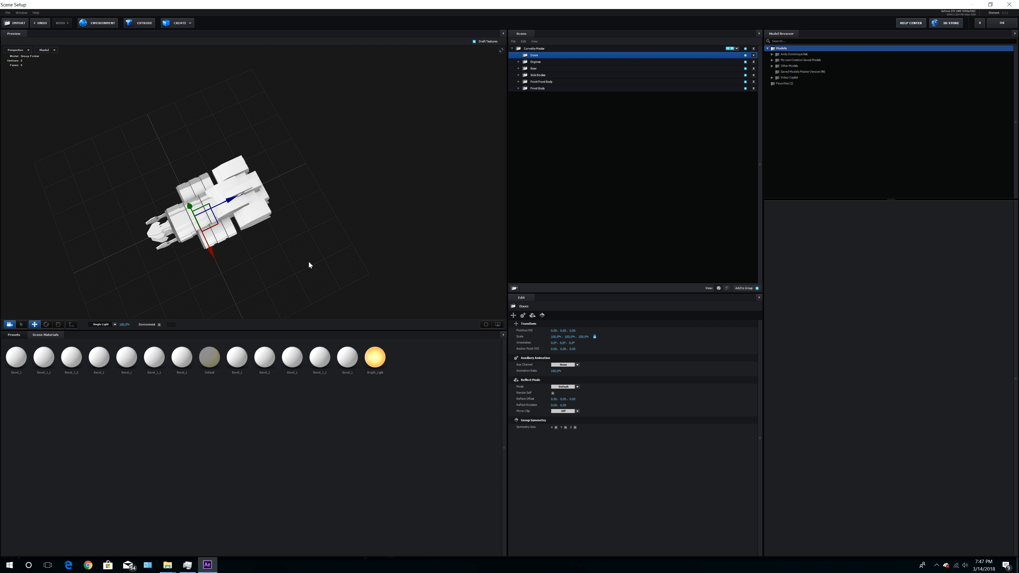
# Import Ship Door.obj from the Ship Door OBJ folder into the Doors group
pyautogui.moveTo(321, 241); pyautogui.dragTo(341, 218)
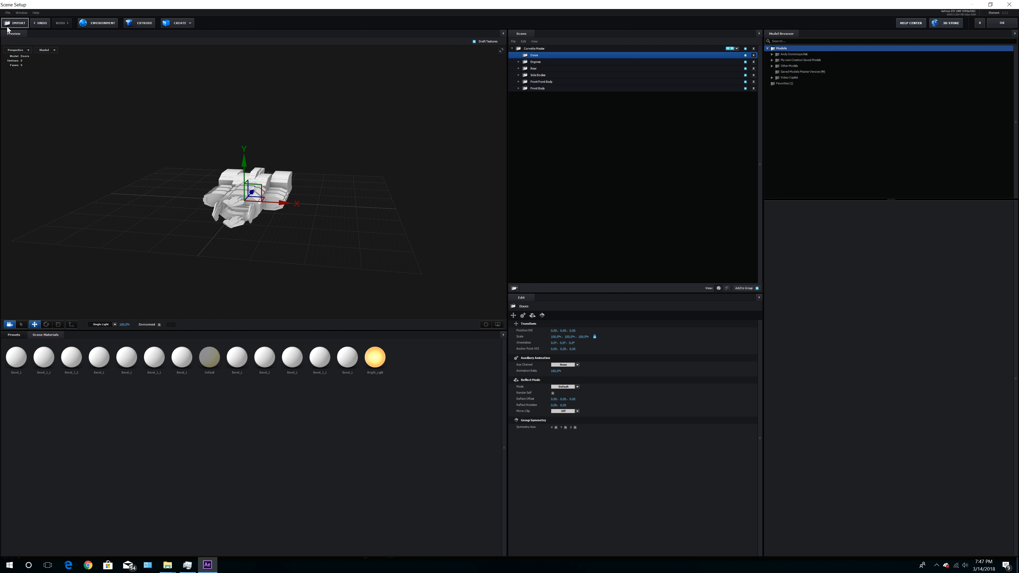
pyautogui.click(22, 24)
pyautogui.click(136, 27)
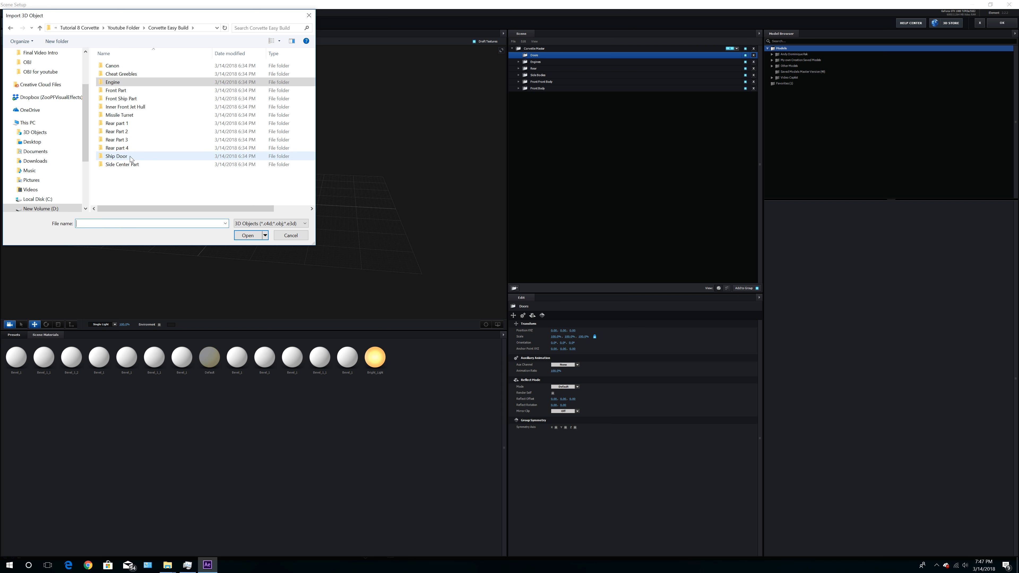
pyautogui.doubleClick(120, 156)
pyautogui.doubleClick(113, 67)
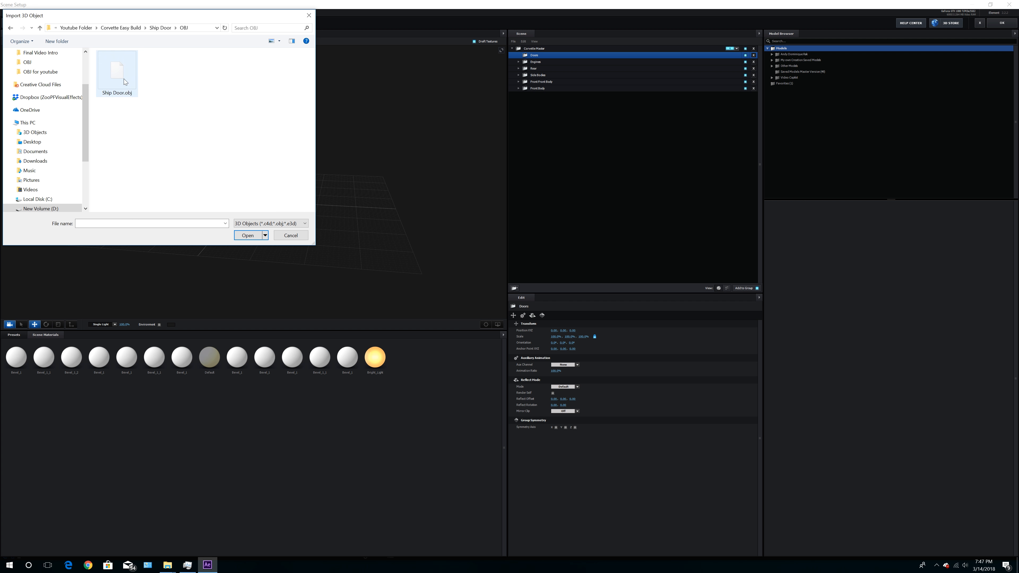
pyautogui.doubleClick(115, 74)
pyautogui.click(546, 336)
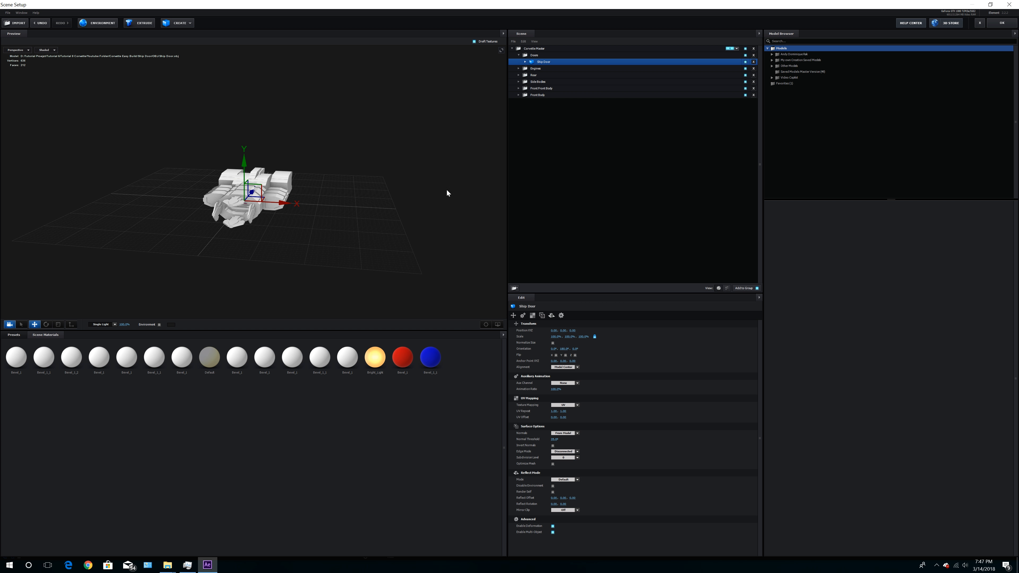
# Move the ship door forward into the upper half of the opening at the ship's front
pyautogui.moveTo(359, 210); pyautogui.dragTo(209, 194)
pyautogui.click(485, 327)
pyautogui.moveTo(333, 259)
pyautogui.mouseDown()
pyautogui.moveTo(359, 257)
pyautogui.moveTo(333, 272)
pyautogui.mouseUp()
pyautogui.moveTo(294, 174); pyautogui.dragTo(374, 165)
pyautogui.moveTo(319, 214); pyautogui.dragTo(244, 105)
pyautogui.moveTo(288, 173); pyautogui.dragTo(280, 171)
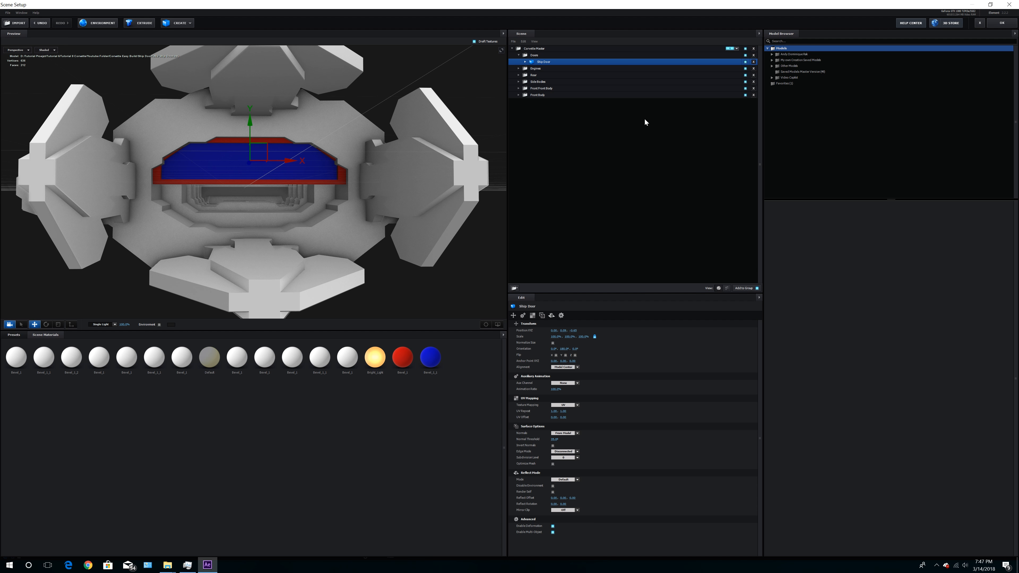
# Duplicate the ship door, flip the copy upside down and fit it into the lower half of the front opening
pyautogui.hotkey('ctrl', 'd')
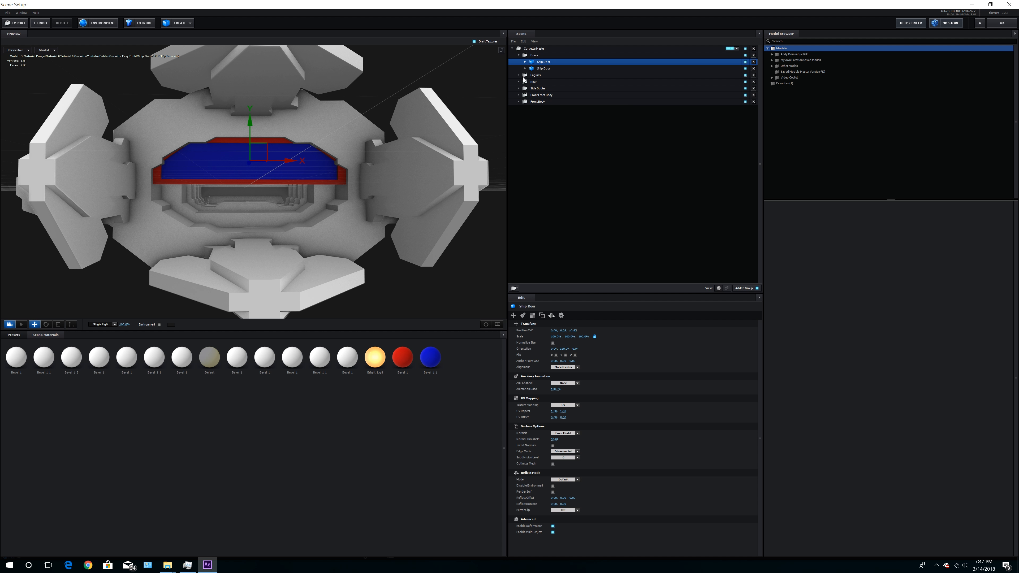
pyautogui.moveTo(250, 133); pyautogui.dragTo(250, 167)
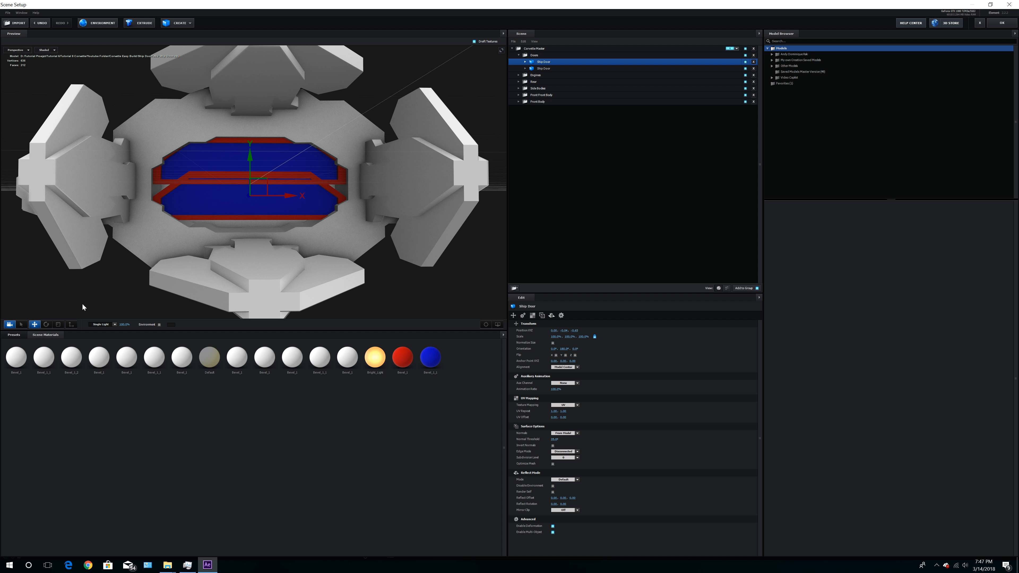
pyautogui.click(46, 324)
pyautogui.moveTo(225, 228); pyautogui.dragTo(279, 229)
pyautogui.press('w')
pyautogui.moveTo(247, 156)
pyautogui.mouseDown()
pyautogui.moveTo(246, 177)
pyautogui.moveTo(248, 148)
pyautogui.moveTo(254, 173)
pyautogui.mouseUp()
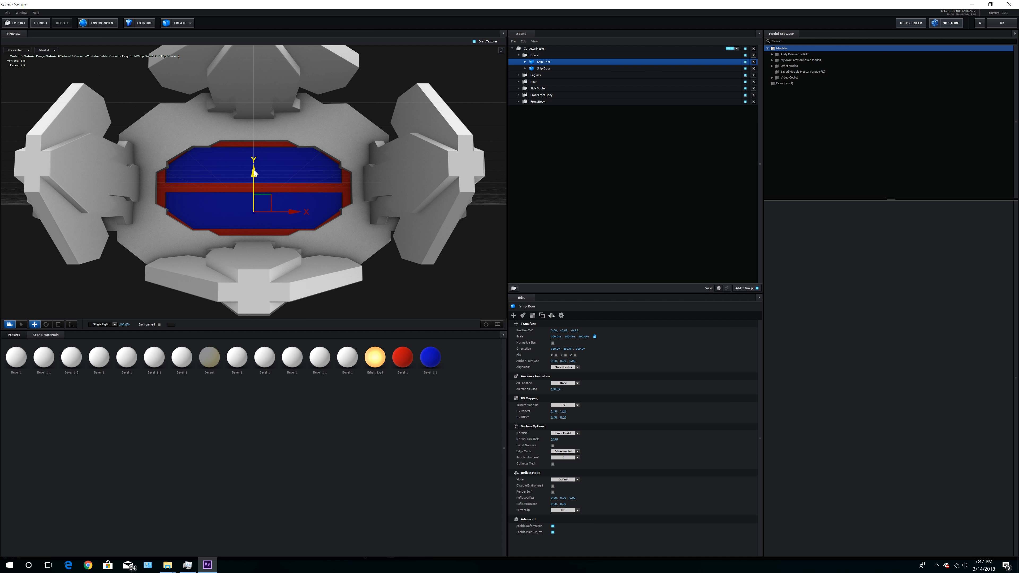
pyautogui.moveTo(470, 217); pyautogui.dragTo(456, 222)
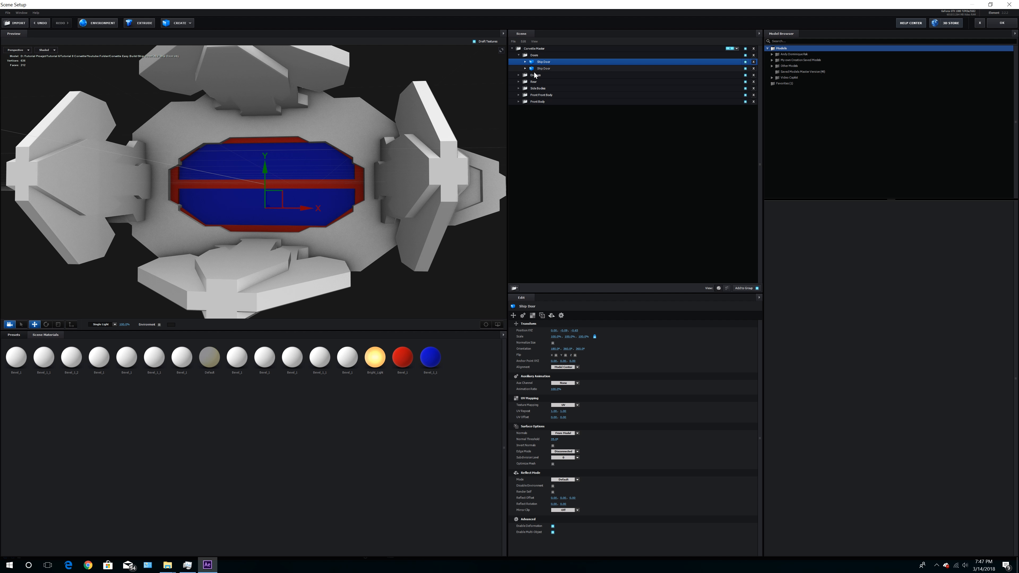
# Reset the red and blue bevel materials on the first Ship Door and check the second door's materials
pyautogui.click(526, 62)
pyautogui.rightClick(540, 69)
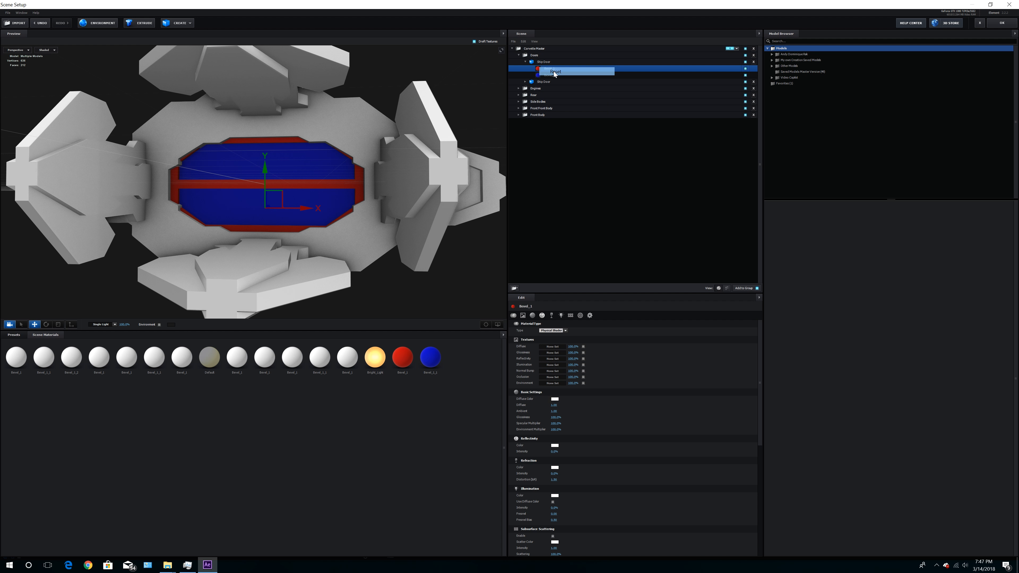
pyautogui.click(555, 72)
pyautogui.rightClick(542, 76)
pyautogui.click(556, 79)
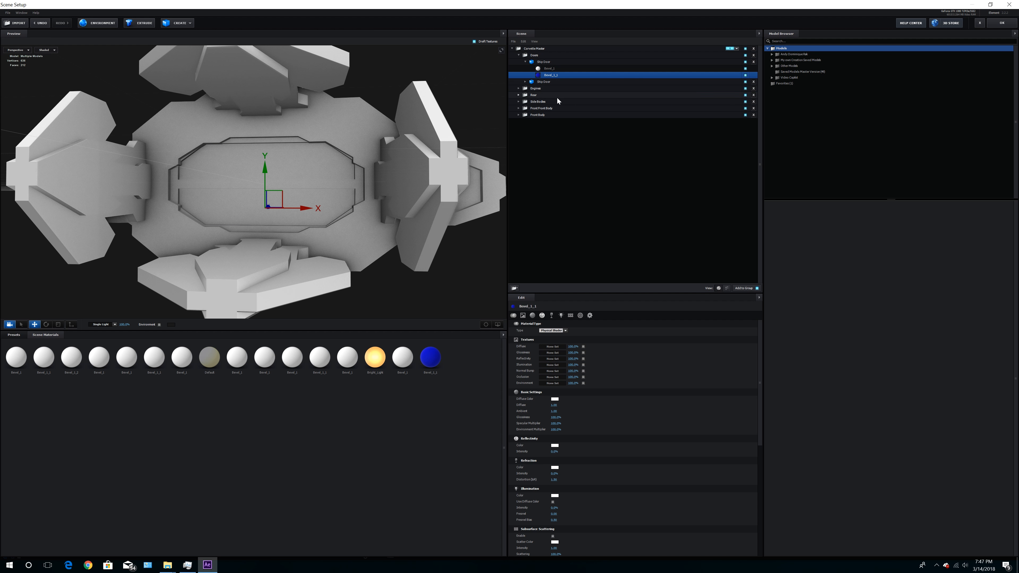
pyautogui.click(525, 81)
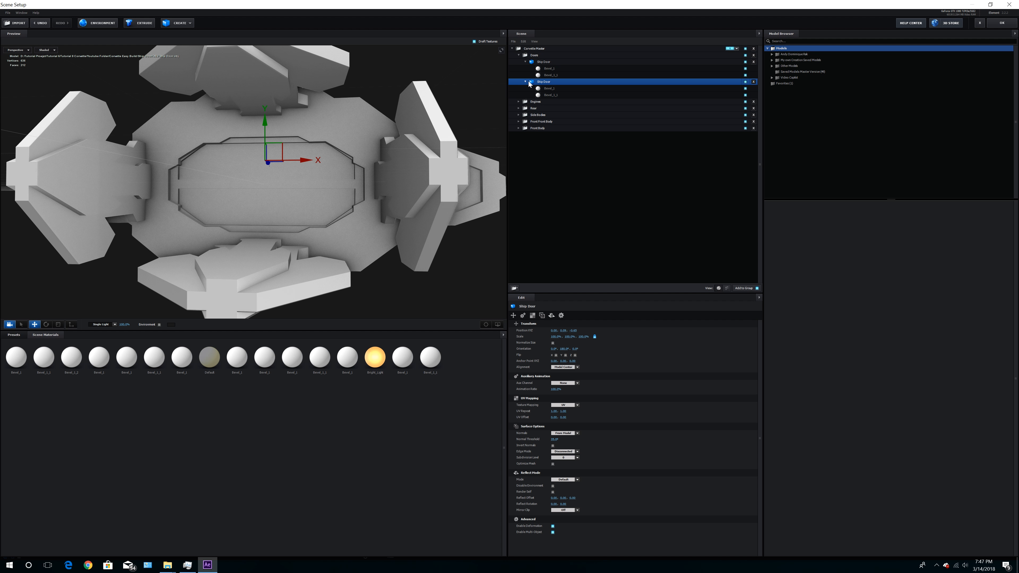
pyautogui.click(525, 81)
pyautogui.click(525, 62)
# Assign the second Ship Door to auxiliary animation Channel 1
pyautogui.click(541, 62)
pyautogui.click(544, 69)
pyautogui.click(538, 77)
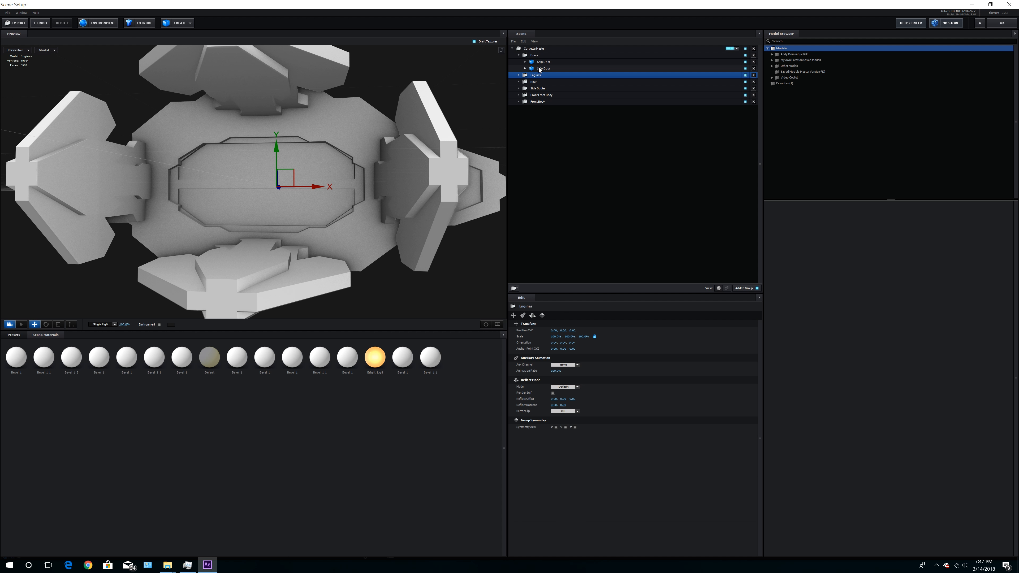
pyautogui.click(542, 69)
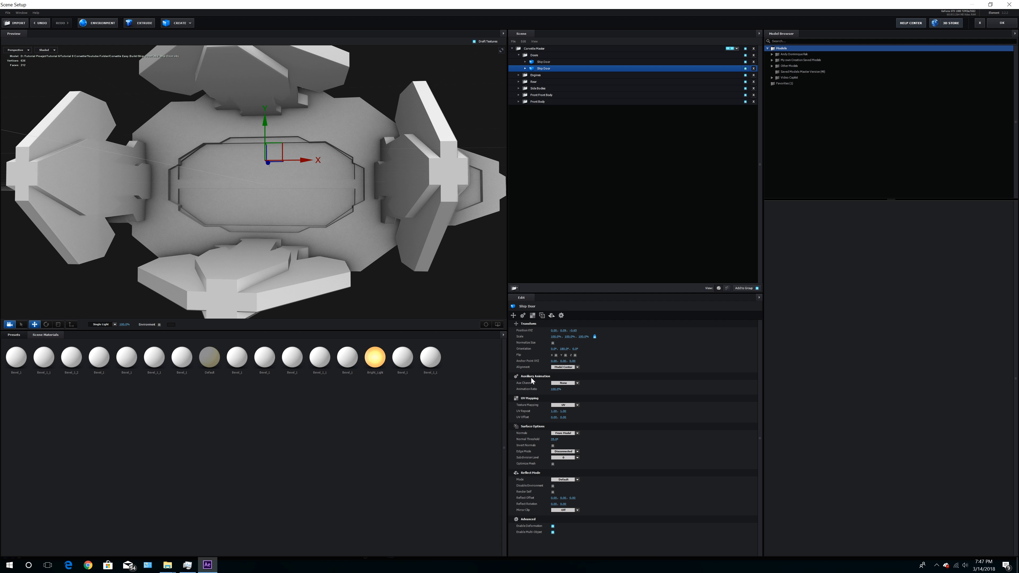
pyautogui.click(578, 384)
pyautogui.click(563, 389)
# Assign the first Ship Door to auxiliary animation Channel 2 and apply the scene setup
pyautogui.click(543, 62)
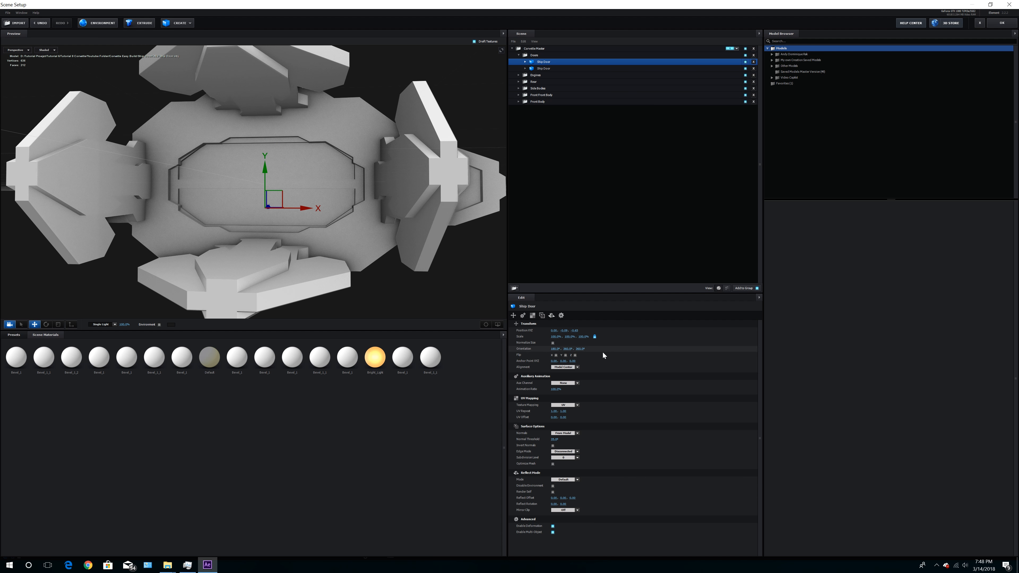
pyautogui.click(570, 383)
pyautogui.click(575, 402)
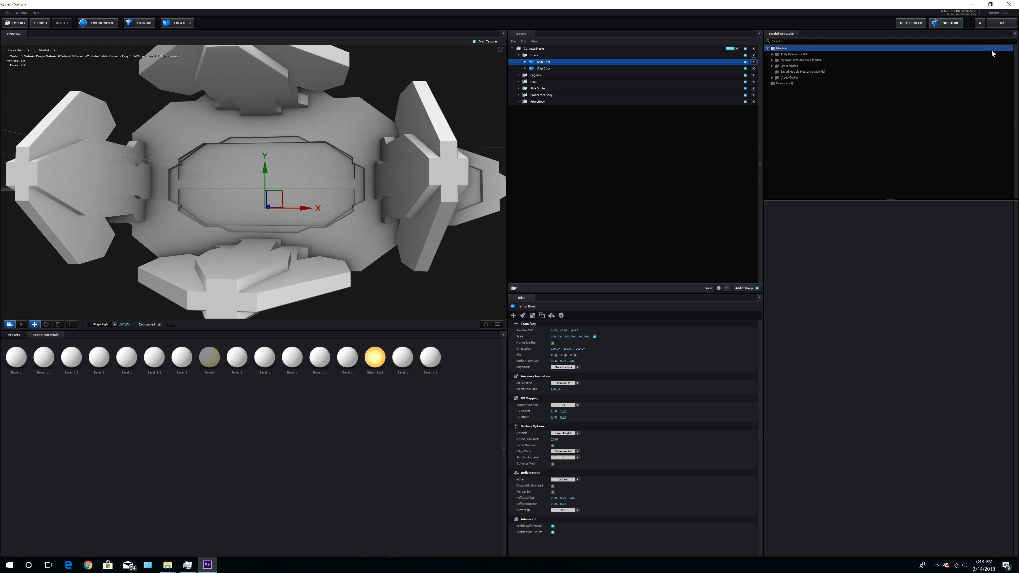
pyautogui.click(1002, 23)
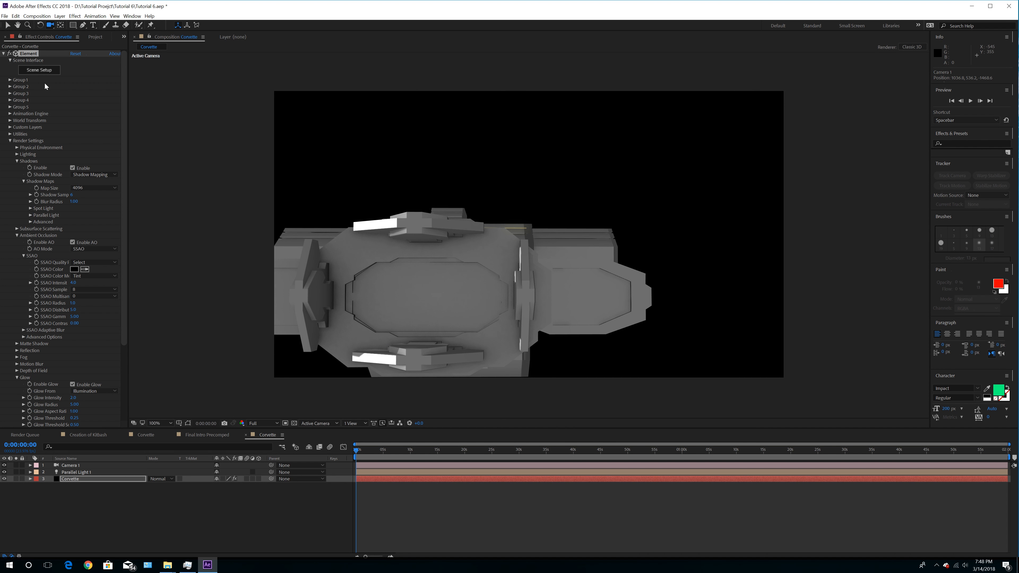
# Test the upper door's movement with Group 1's aux Channel 1 Y position, and restore the value to 0
pyautogui.click(10, 80)
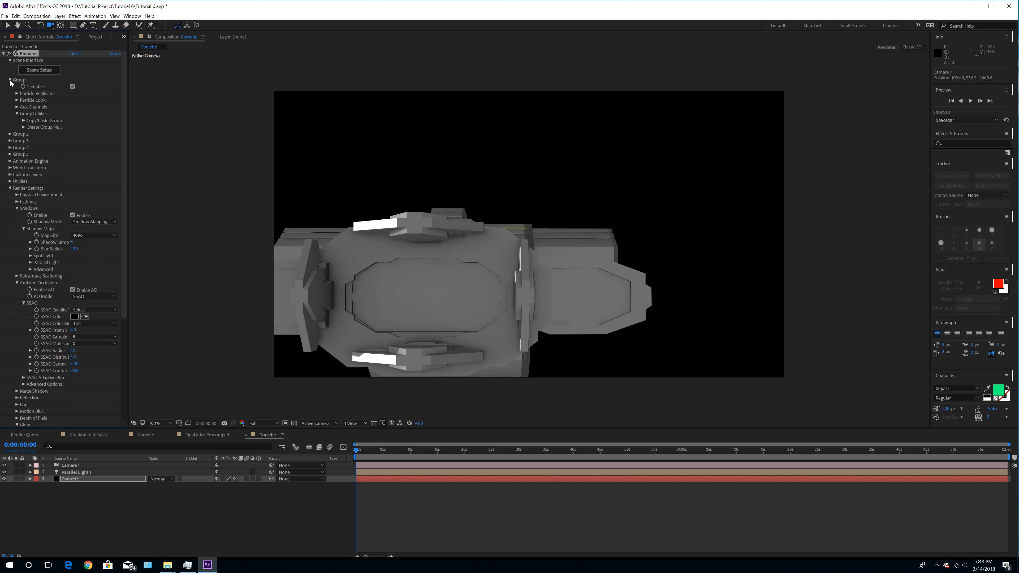
pyautogui.click(17, 107)
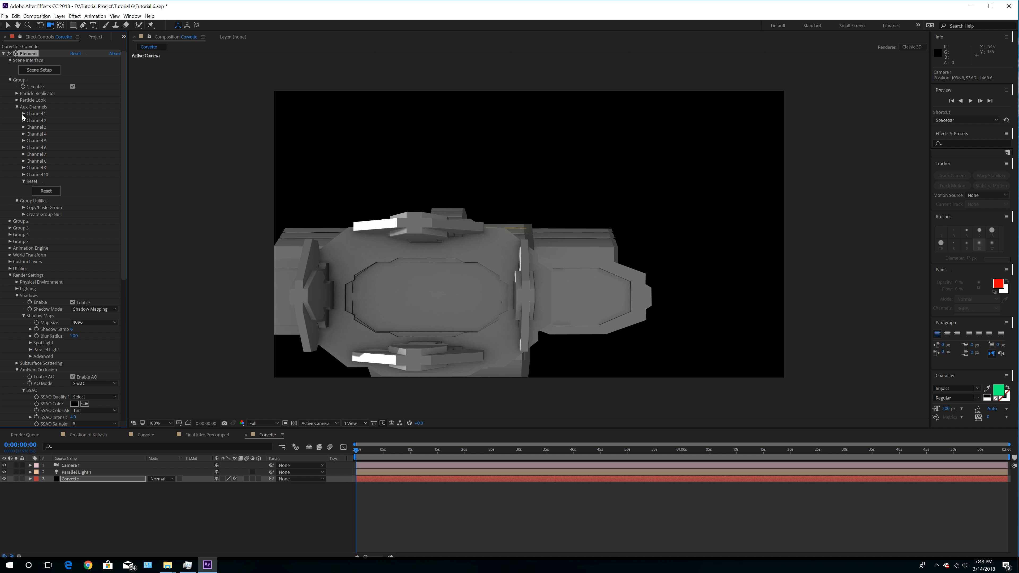
pyautogui.click(23, 114)
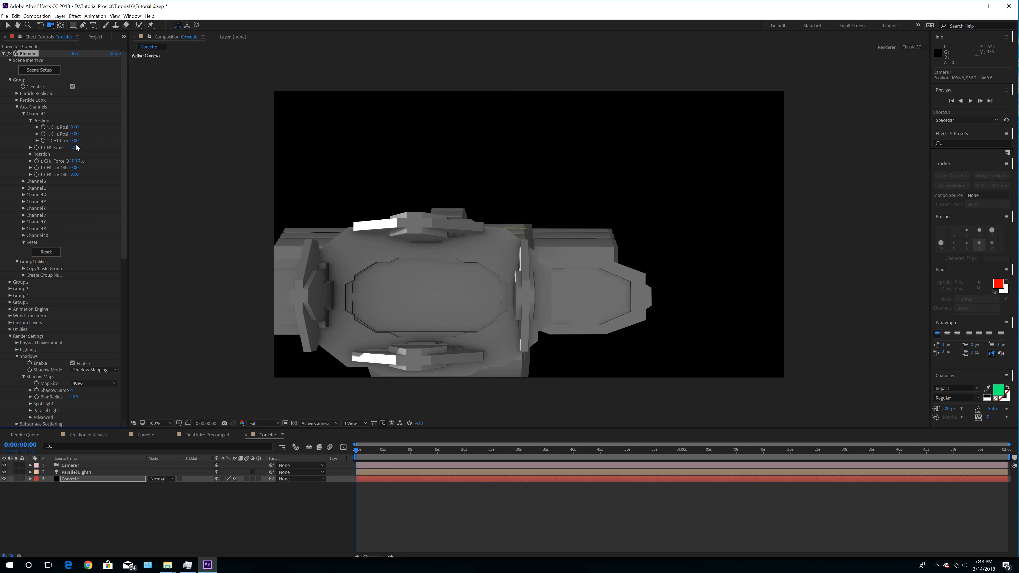
pyautogui.moveTo(81, 133); pyautogui.dragTo(71, 135)
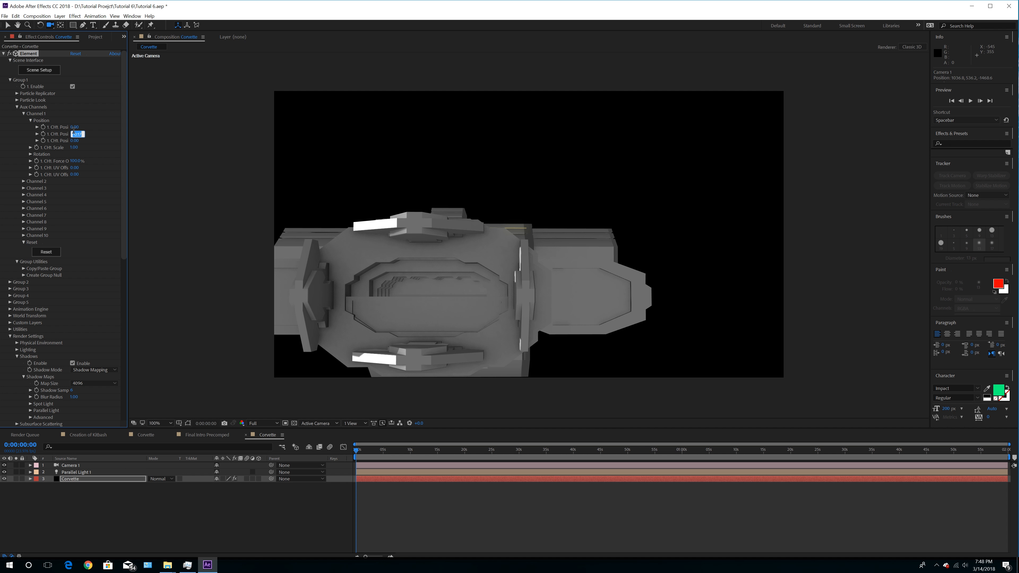
pyautogui.press('Return')
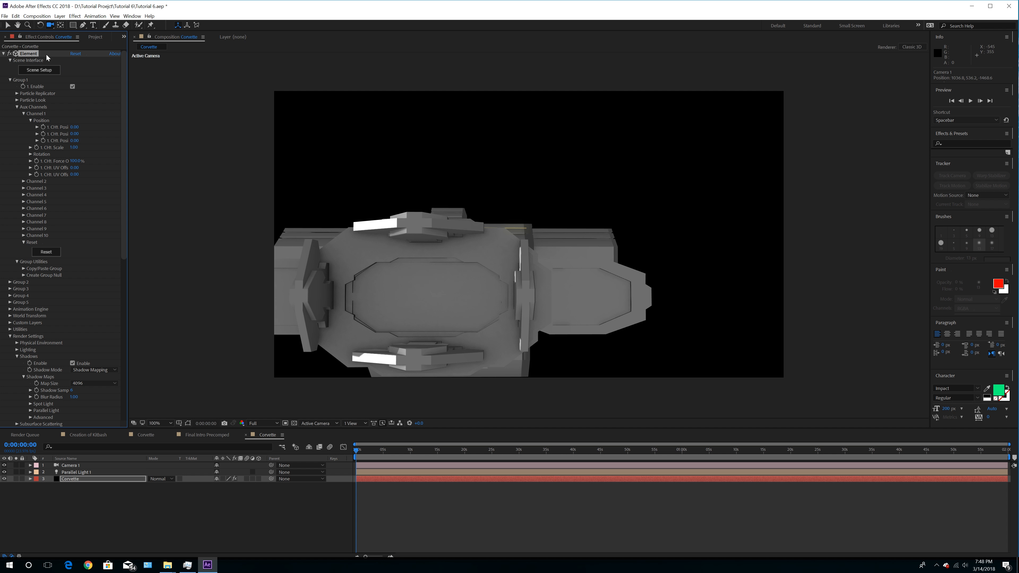
# Reopen the Element scene setup and hide the Doors group to expose the ship's front opening
pyautogui.click(33, 70)
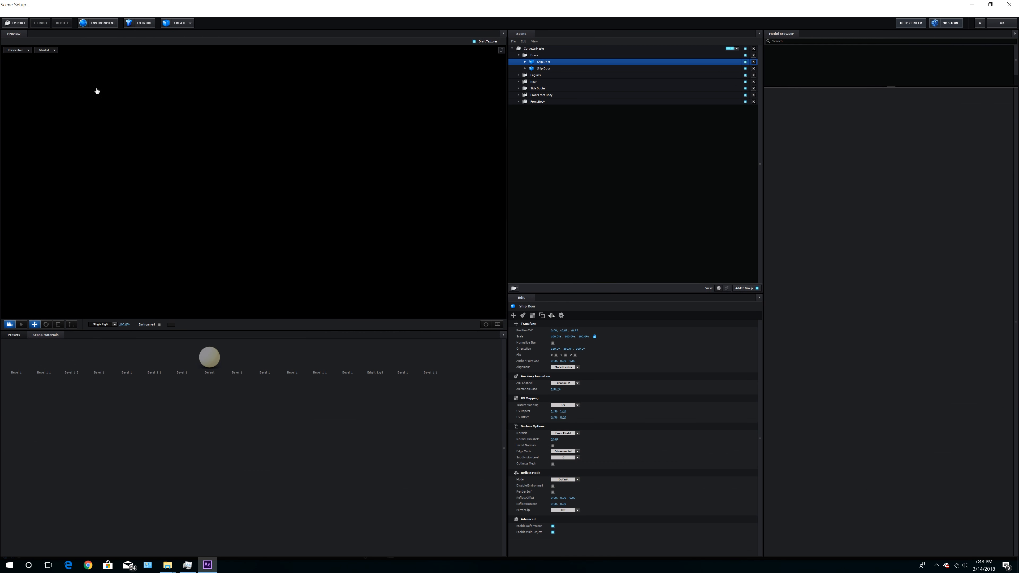
pyautogui.click(316, 171)
pyautogui.moveTo(366, 227); pyautogui.dragTo(365, 229)
pyautogui.click(745, 56)
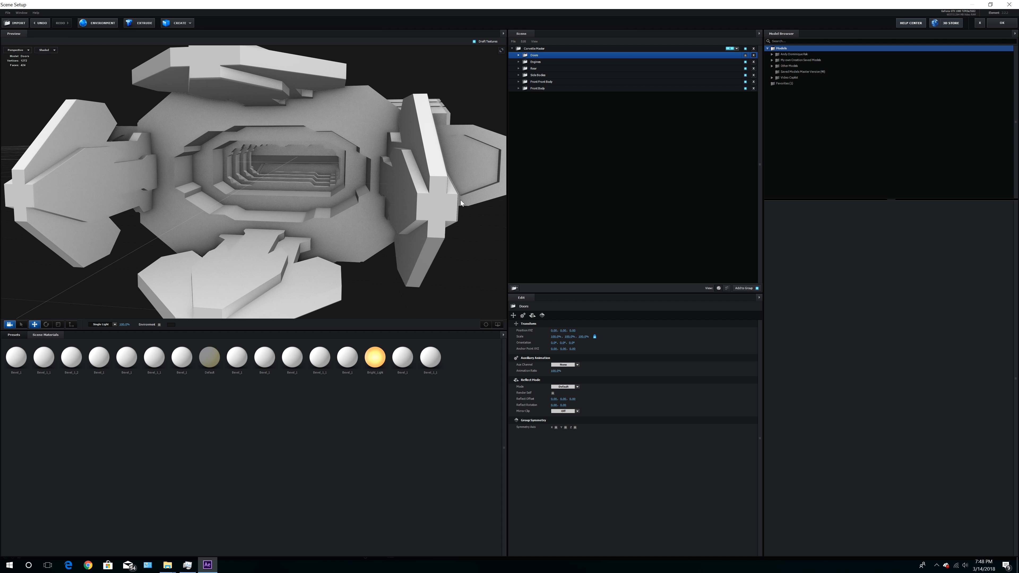
# Create a group folder named Jet hull inside Corvette Master
pyautogui.click(11, 24)
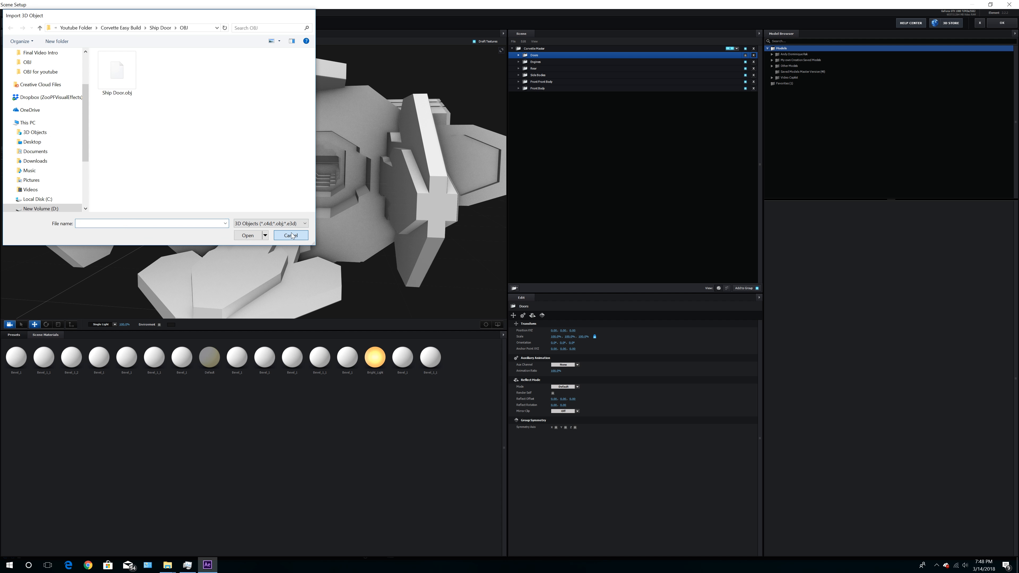
pyautogui.click(288, 236)
pyautogui.click(540, 48)
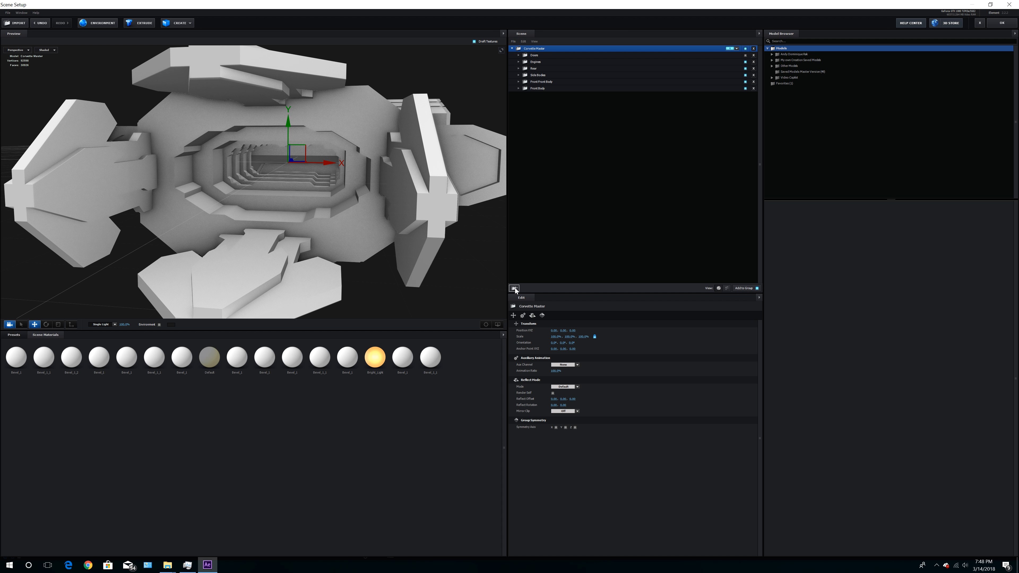
pyautogui.click(514, 288)
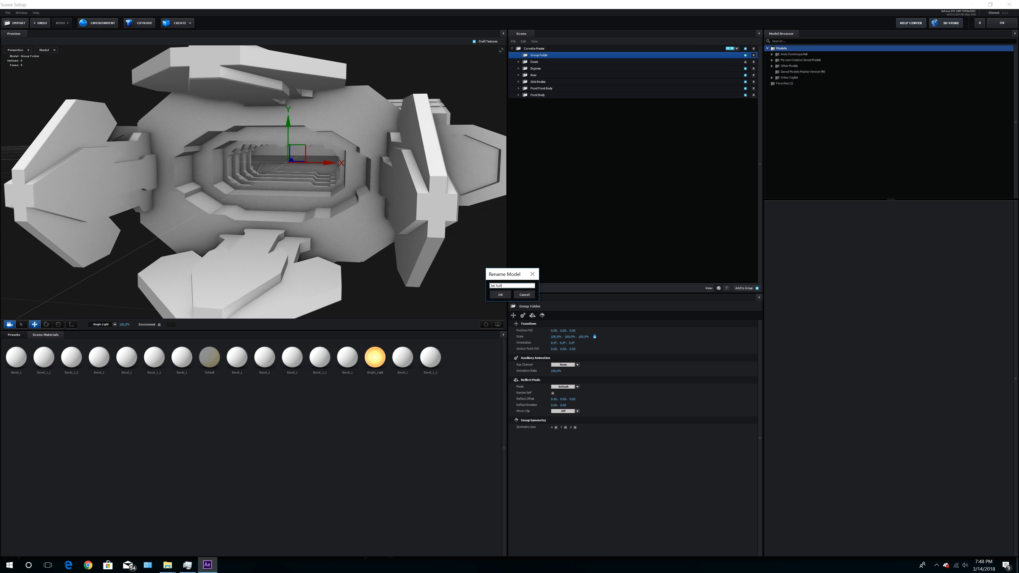
pyautogui.press('Return')
# Import Inner Jet Hull.obj from the Inner Front Jet Hull folder into the Jet hull group
pyautogui.click(15, 23)
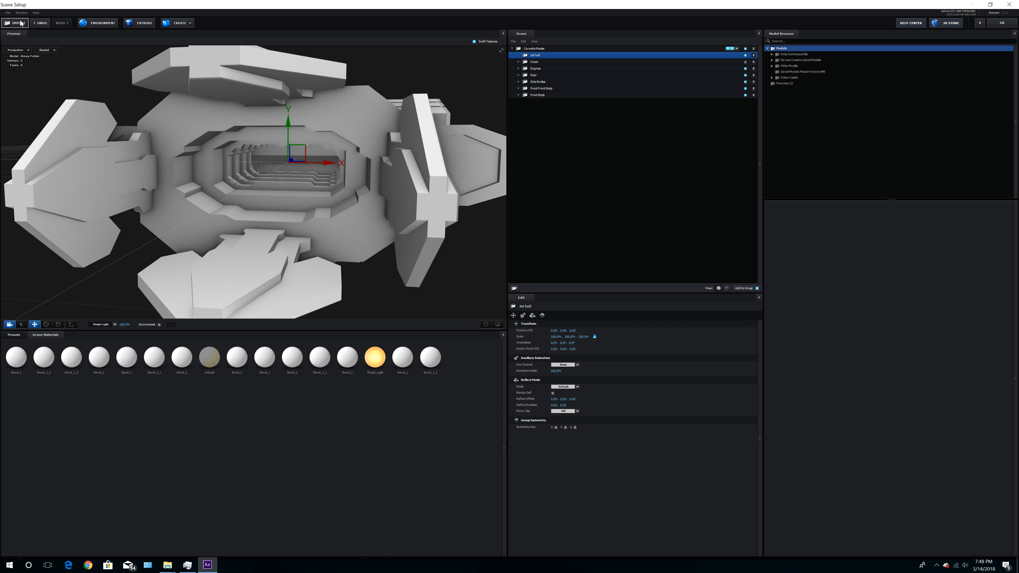
pyautogui.click(133, 29)
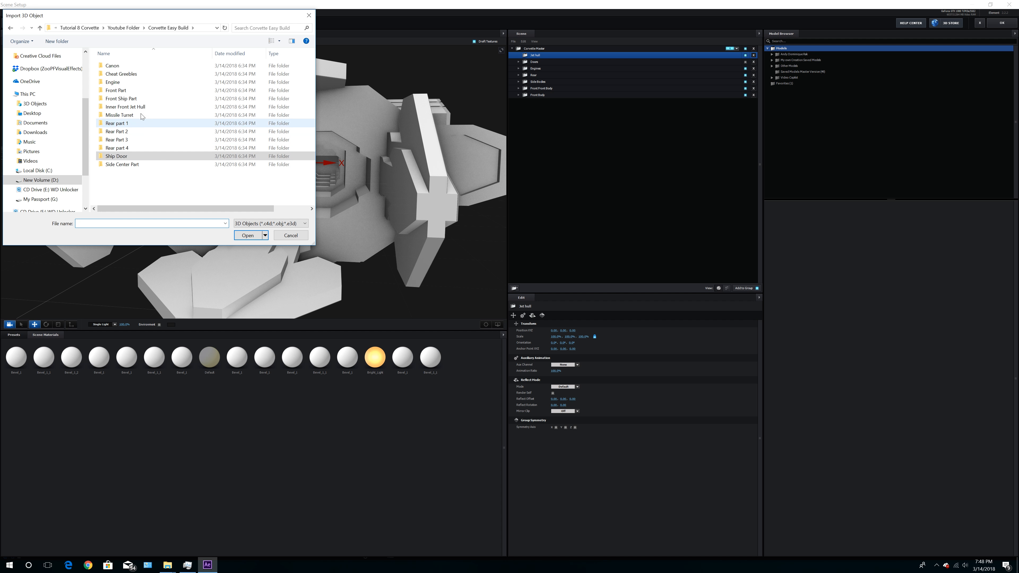
pyautogui.doubleClick(129, 107)
pyautogui.doubleClick(123, 67)
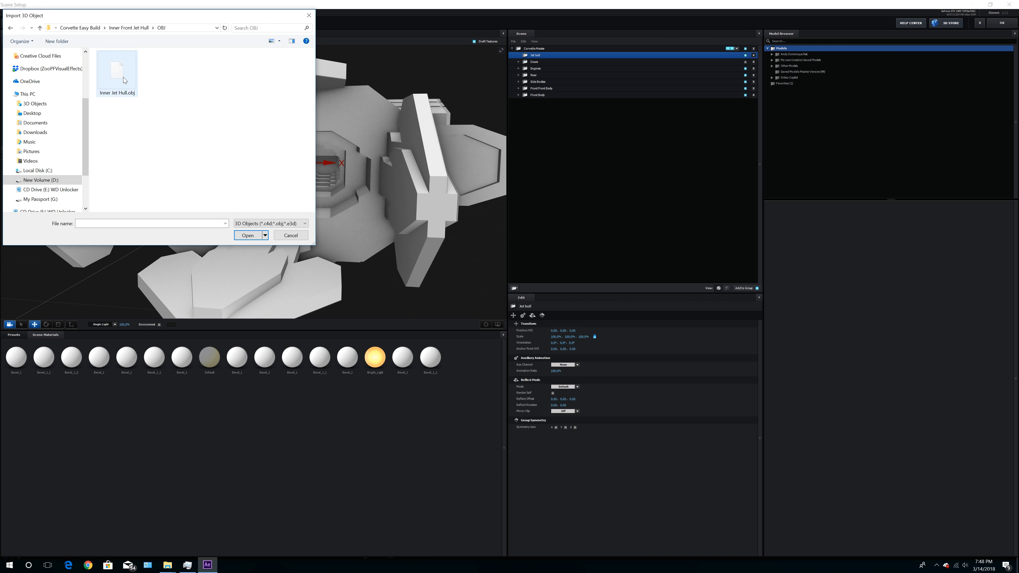
pyautogui.doubleClick(122, 78)
pyautogui.click(547, 336)
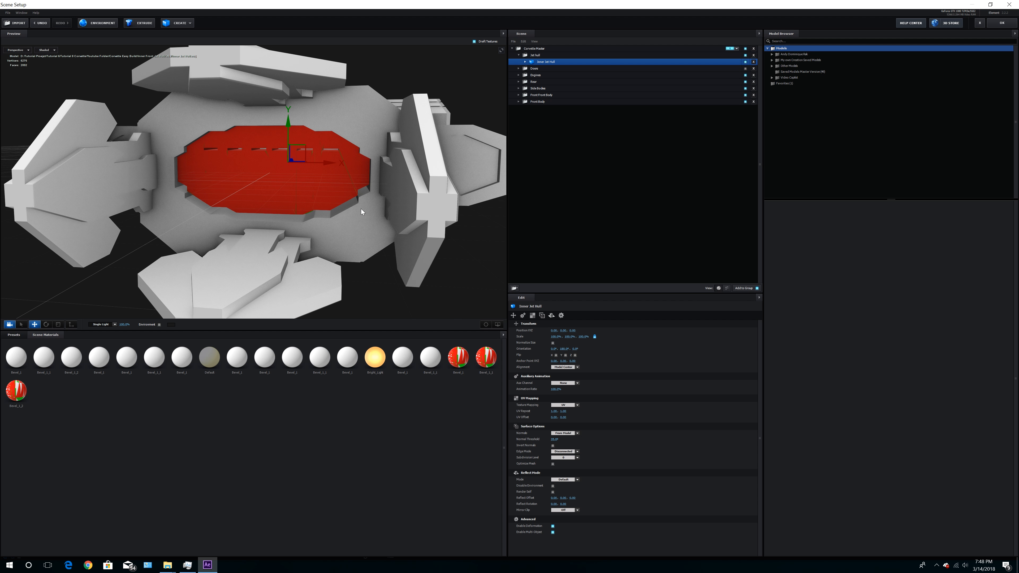
# Move the Inner Jet Hull out in front of the ship and turn it around so its open end faces forward
pyautogui.moveTo(359, 208); pyautogui.dragTo(216, 218)
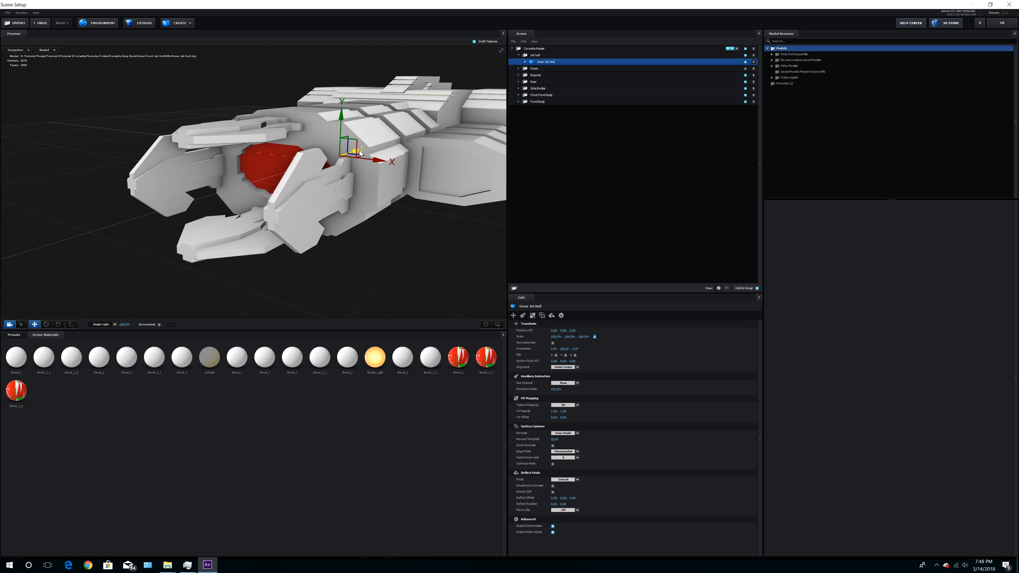
pyautogui.moveTo(374, 151); pyautogui.dragTo(189, 219)
pyautogui.click(46, 324)
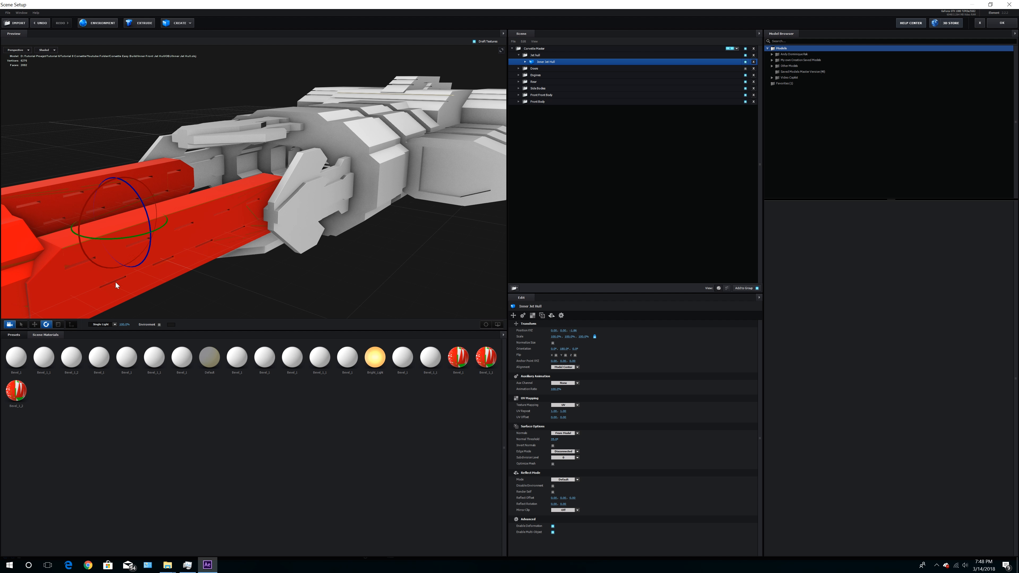
pyautogui.moveTo(120, 239); pyautogui.dragTo(303, 198)
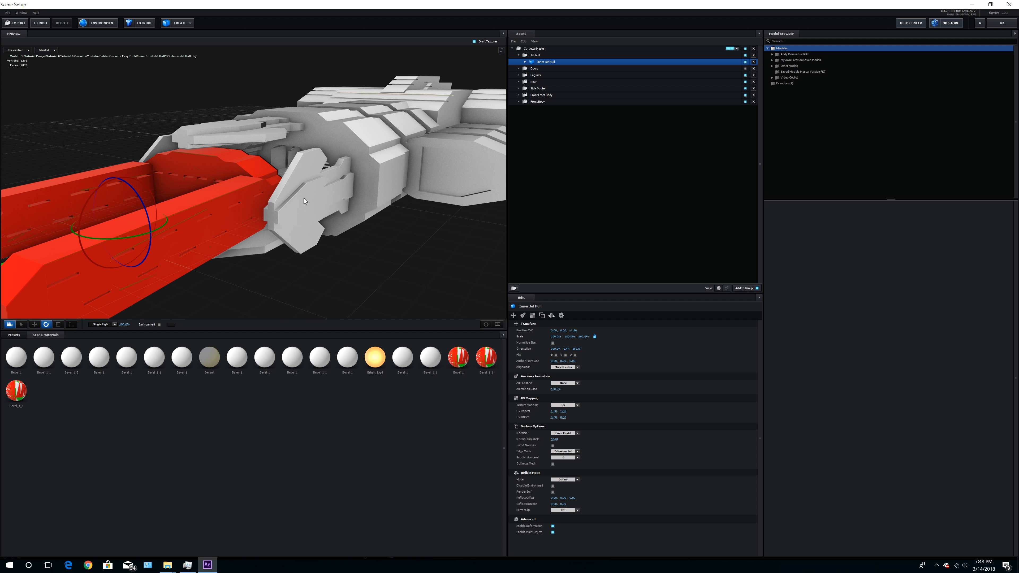
pyautogui.click(40, 23)
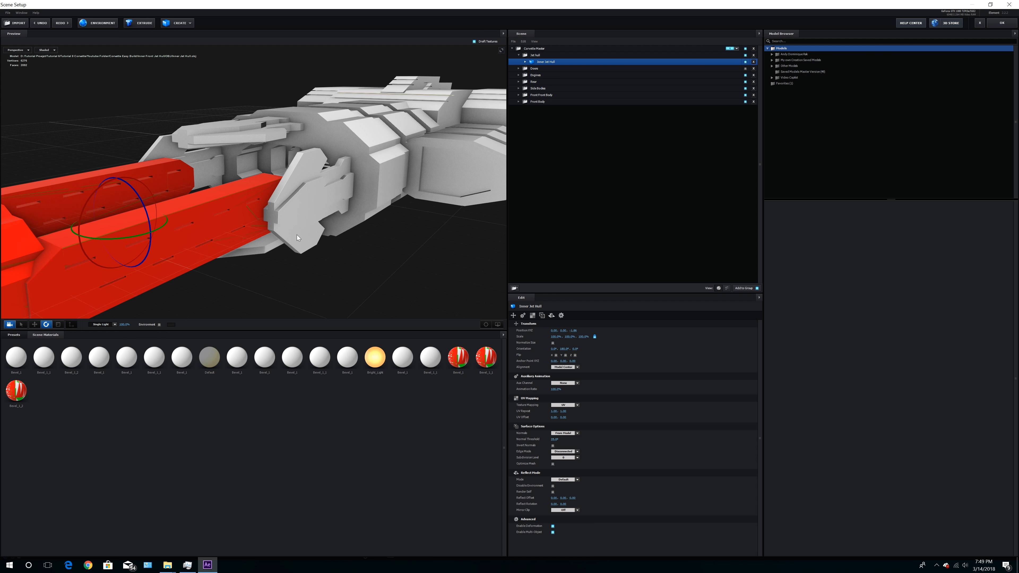
pyautogui.moveTo(89, 239); pyautogui.dragTo(401, 172)
# Create a box in the Jet hull group and scale it into a thin upright plate
pyautogui.click(535, 54)
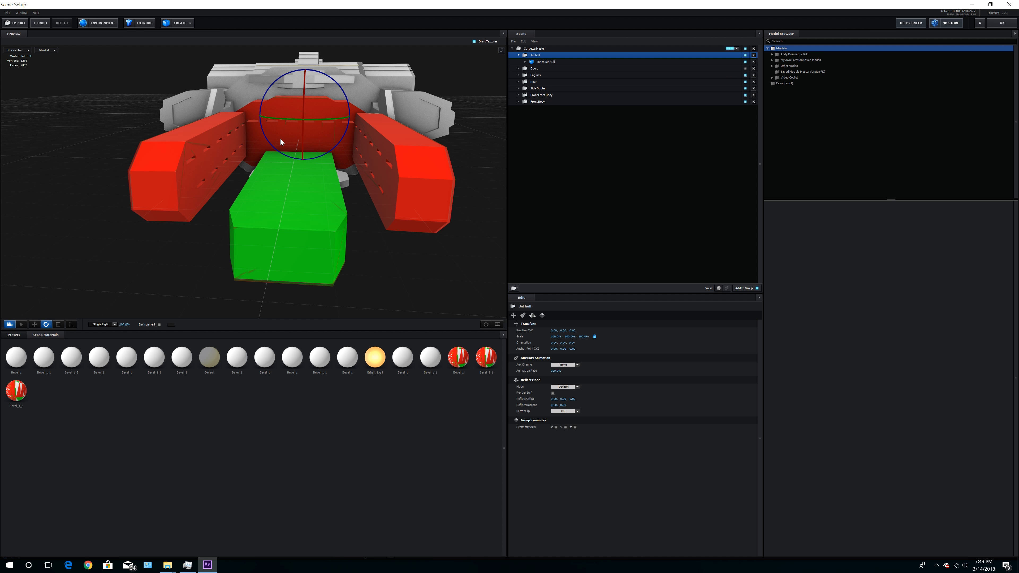
pyautogui.click(177, 23)
pyautogui.click(169, 35)
pyautogui.moveTo(389, 178); pyautogui.dragTo(257, 172)
pyautogui.click(34, 324)
pyautogui.click(58, 324)
pyautogui.moveTo(330, 164); pyautogui.dragTo(279, 167)
pyautogui.moveTo(241, 217); pyautogui.dragTo(315, 211)
# Move the thin plate into one of the hull's side walls, behind its window slots
pyautogui.click(35, 324)
pyautogui.moveTo(345, 158); pyautogui.dragTo(401, 155)
pyautogui.moveTo(433, 212); pyautogui.dragTo(296, 184)
pyautogui.moveTo(265, 224); pyautogui.dragTo(225, 225)
# Adjust the illumination of the plate's Default material to a pale yellow glow
pyautogui.click(526, 62)
pyautogui.click(549, 68)
pyautogui.scroll(-3, 557, 442)
pyautogui.click(554, 458)
pyautogui.click(582, 495)
pyautogui.click(558, 440)
pyautogui.click(597, 501)
pyautogui.scroll(-3, 554, 504)
pyautogui.click(563, 503)
# Duplicate the glowing plate twice and move one copy sideways between the hull's side walls
pyautogui.hotkey('ctrl', 'd')
pyautogui.hotkey('ctrl', 'd')
pyautogui.moveTo(199, 171); pyautogui.dragTo(243, 174)
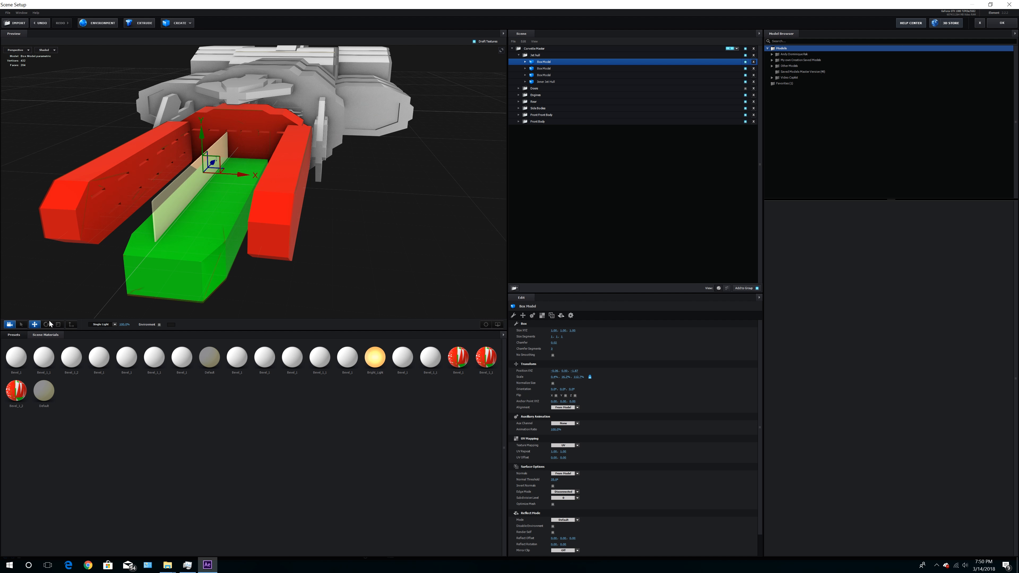
# Rotate the copied plate 90°, shorten it, and fit it behind the window slots of the hull's back wall
pyautogui.click(46, 324)
pyautogui.click(58, 325)
pyautogui.moveTo(149, 179); pyautogui.dragTo(208, 180)
pyautogui.click(34, 324)
pyautogui.moveTo(223, 135); pyautogui.dragTo(223, 126)
pyautogui.moveTo(265, 162); pyautogui.dragTo(271, 162)
pyautogui.moveTo(385, 224); pyautogui.dragTo(285, 241)
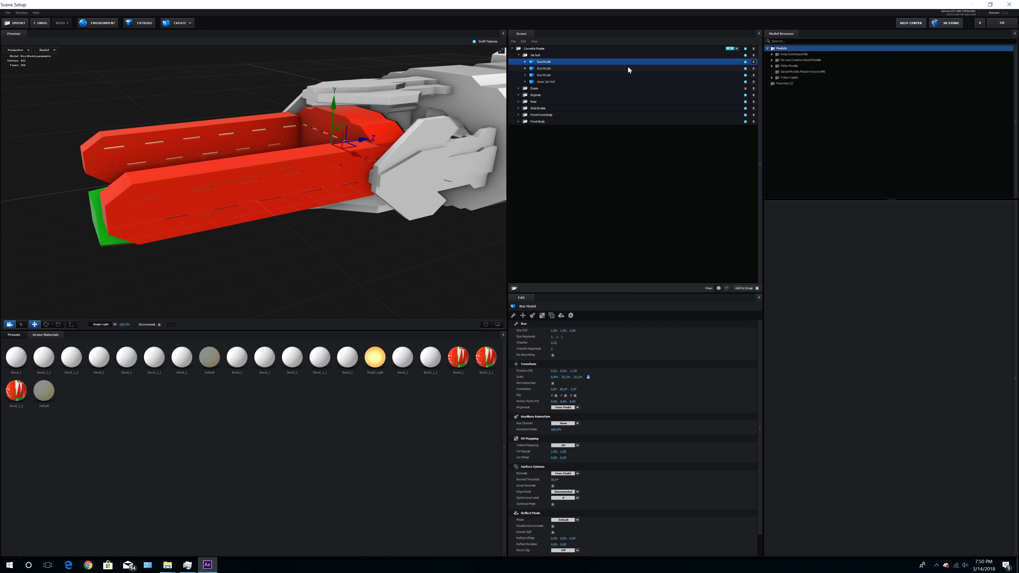
# Move the Jet hull group's anchor point along Z and slide the group back into the ship's front opening
pyautogui.click(536, 55)
pyautogui.scroll(-3, 326, 199)
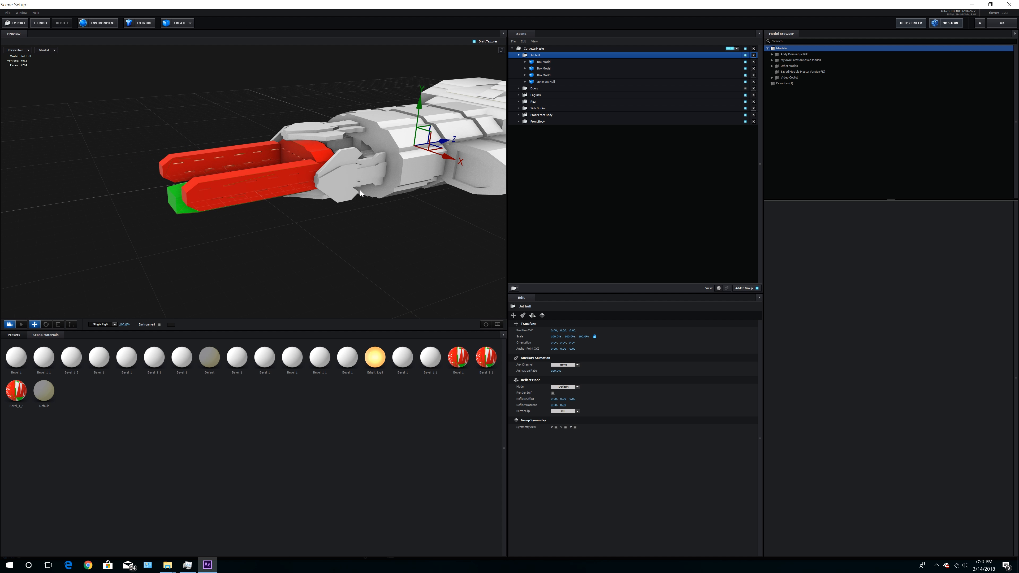
pyautogui.click(72, 325)
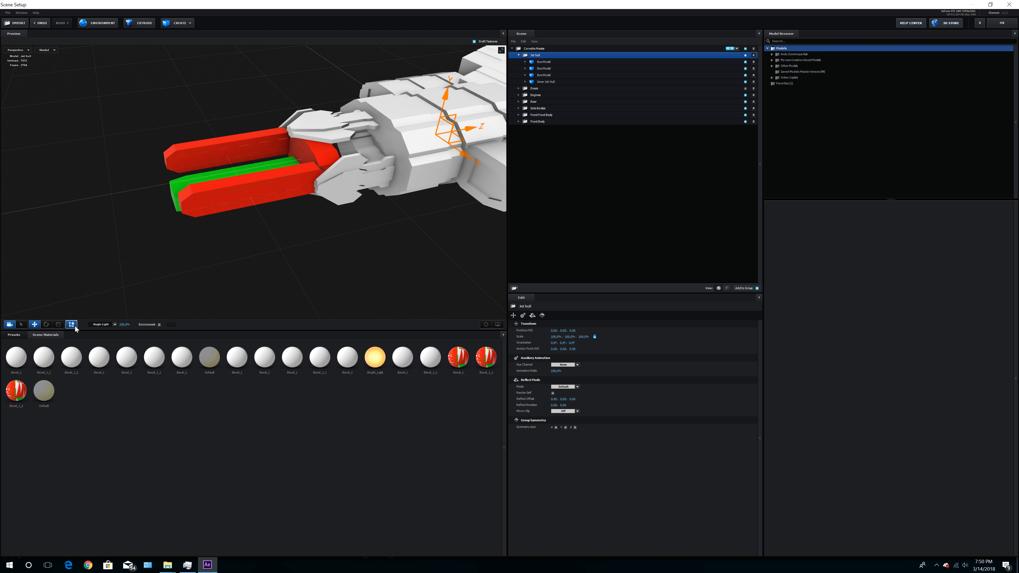
pyautogui.moveTo(474, 128)
pyautogui.mouseDown()
pyautogui.moveTo(295, 161)
pyautogui.moveTo(476, 139)
pyautogui.mouseUp()
pyautogui.click(73, 326)
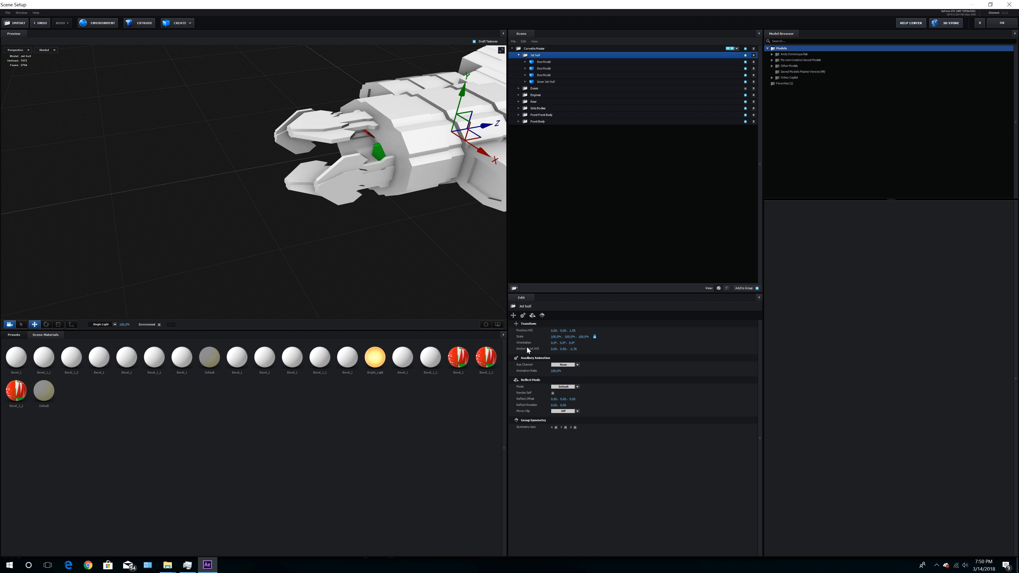
# Lower the Jet hull group slightly along Y so its green floor sits inside the ship's front bay
pyautogui.click(491, 323)
pyautogui.moveTo(233, 277); pyautogui.dragTo(274, 238)
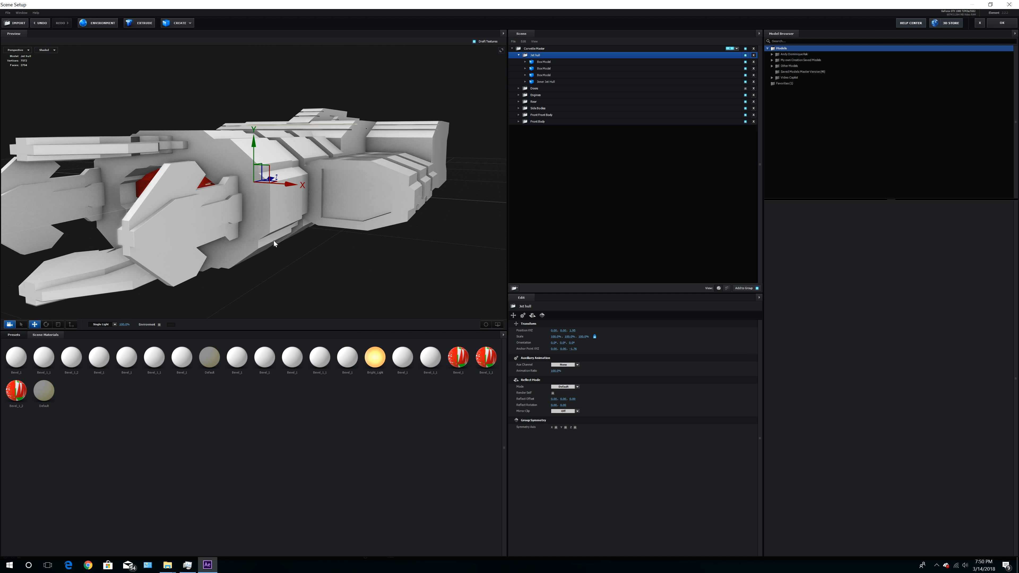
pyautogui.scroll(5, 274, 237)
pyautogui.scroll(3, 275, 237)
pyautogui.moveTo(275, 238); pyautogui.dragTo(354, 231, button='middle')
pyautogui.scroll(2, 356, 232)
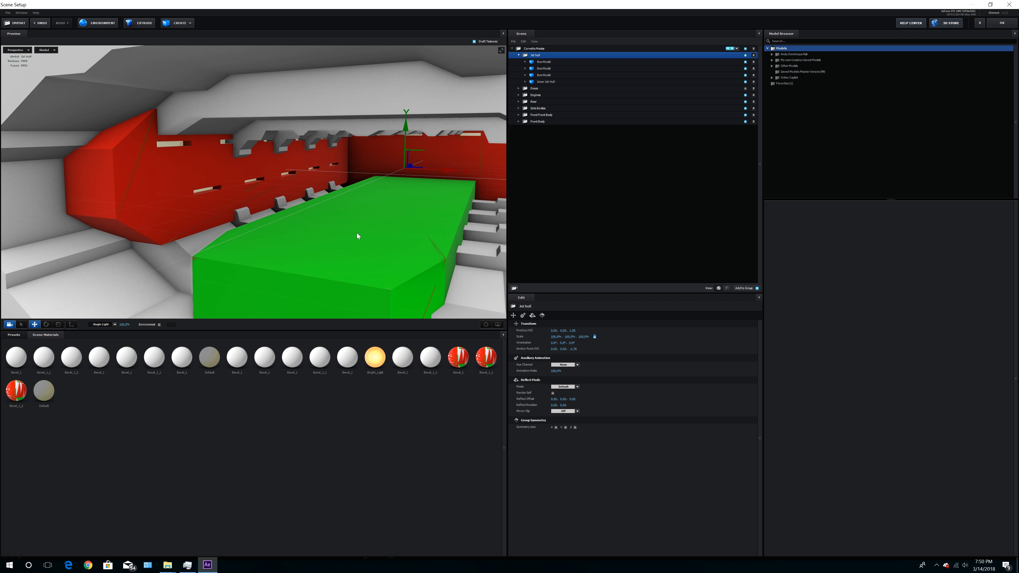
pyautogui.moveTo(357, 232); pyautogui.dragTo(373, 139)
pyautogui.moveTo(362, 90); pyautogui.dragTo(357, 99)
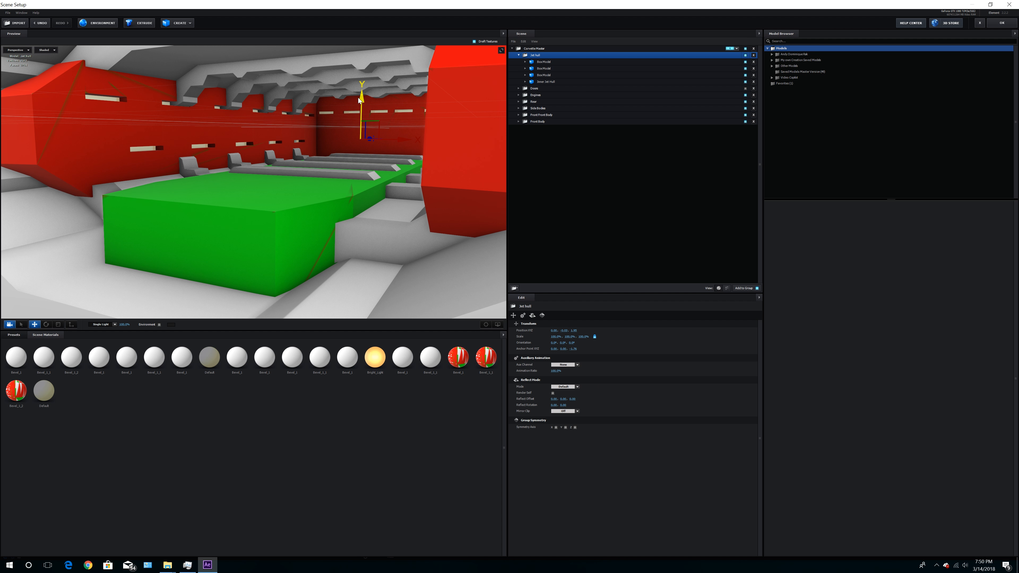
# Reset the three bevel materials of the inner jet hull model to replace their red and green colours with the default
pyautogui.scroll(3, 249, 213)
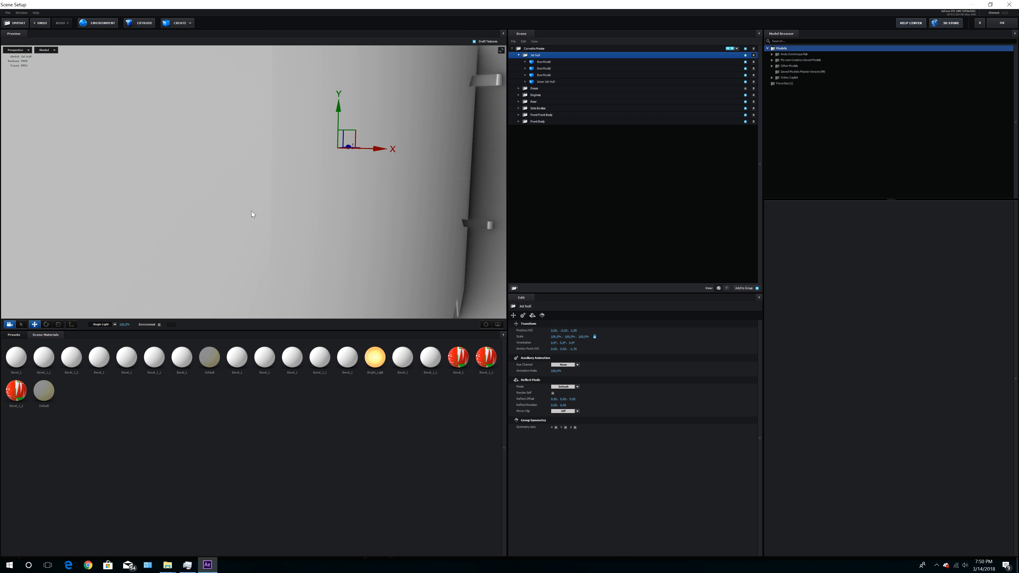
pyautogui.scroll(-6, 252, 212)
pyautogui.moveTo(253, 213); pyautogui.dragTo(256, 212)
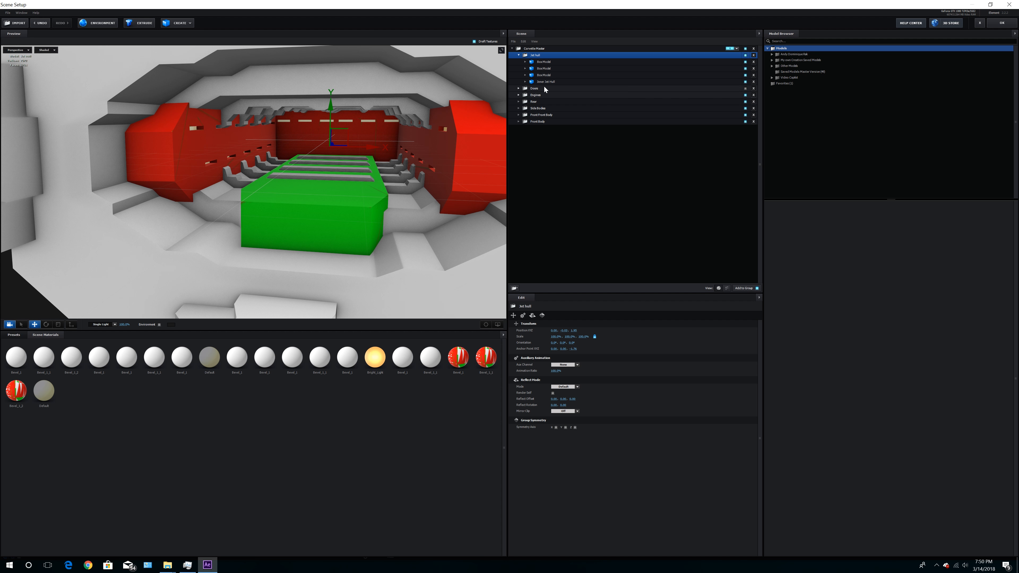
pyautogui.click(525, 82)
pyautogui.rightClick(540, 88)
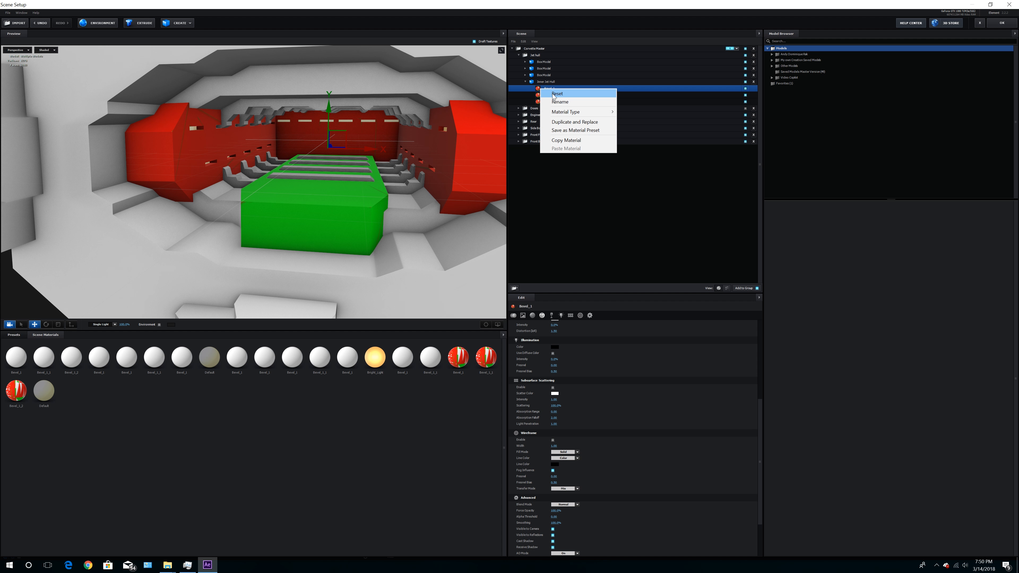
pyautogui.click(545, 94)
pyautogui.rightClick(538, 95)
pyautogui.click(545, 101)
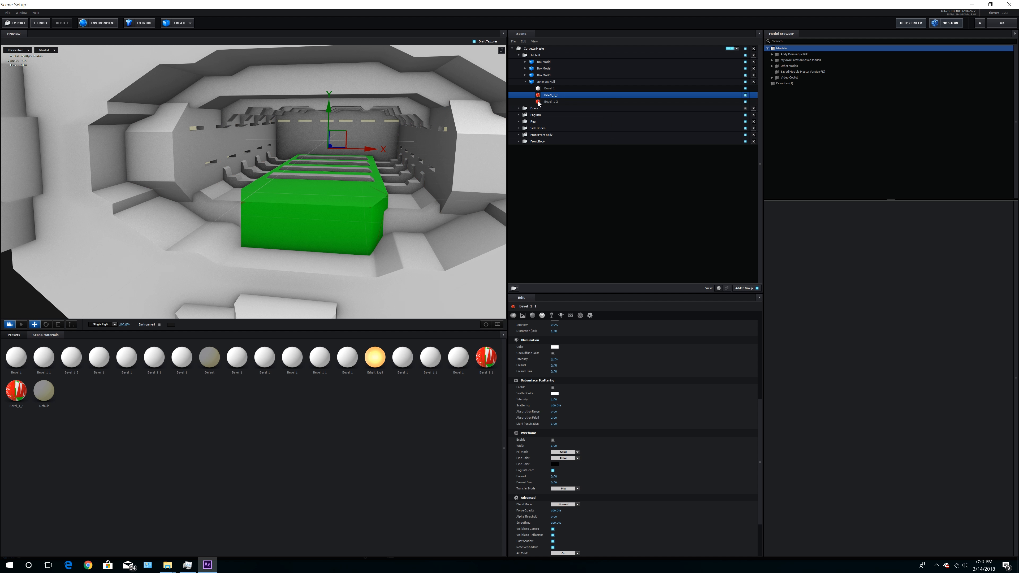
pyautogui.rightClick(540, 102)
pyautogui.click(555, 106)
pyautogui.scroll(-10, 443, 192)
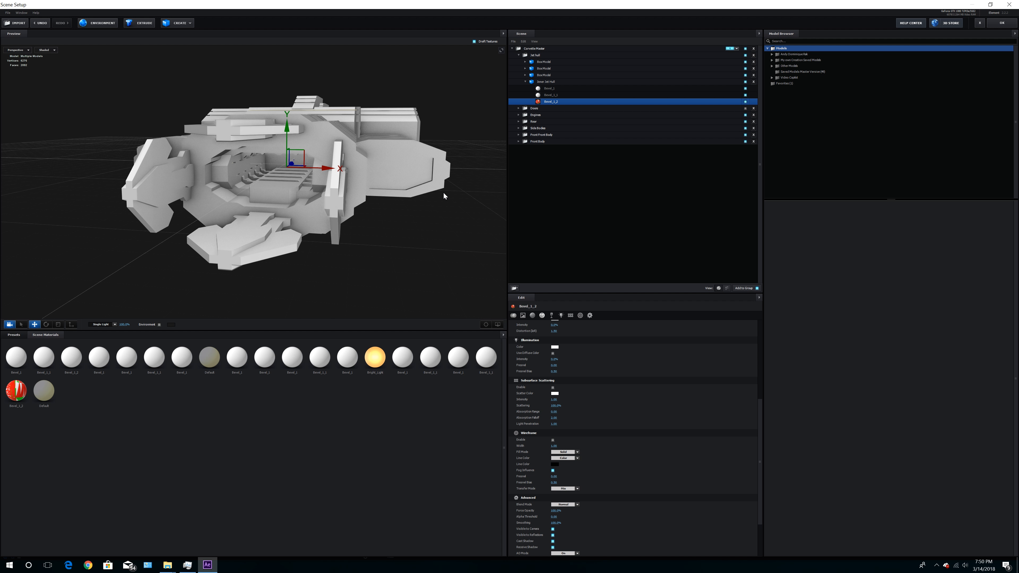
pyautogui.click(519, 56)
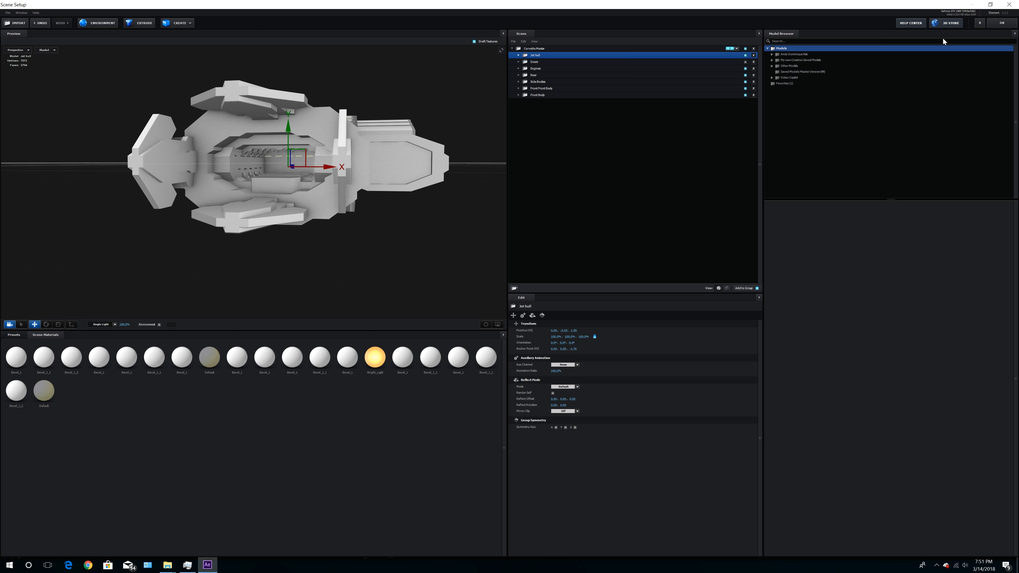
# Show the Doors group again, apply the scene to the composition, and frame the ship's front
pyautogui.click(746, 62)
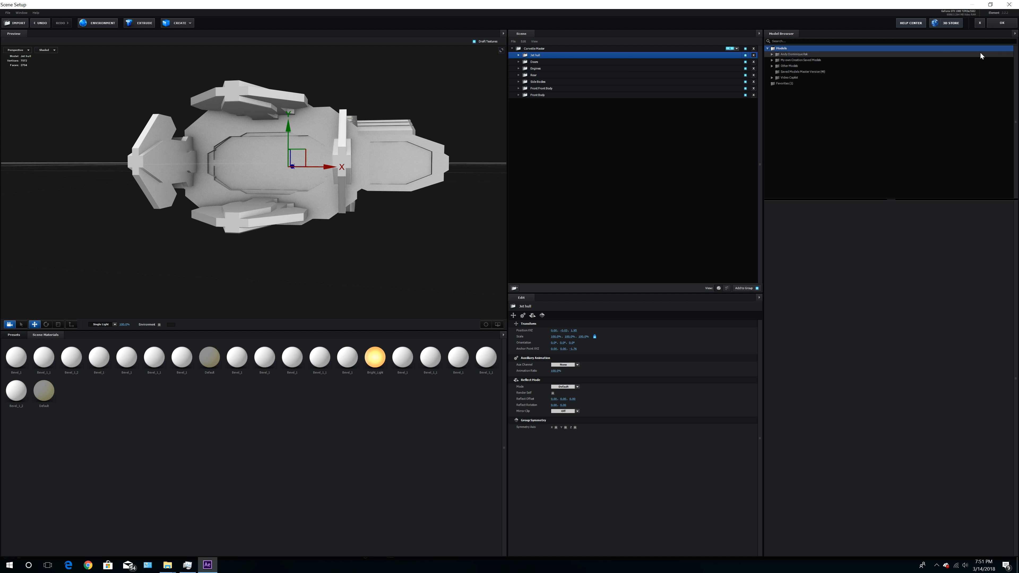
pyautogui.click(1002, 23)
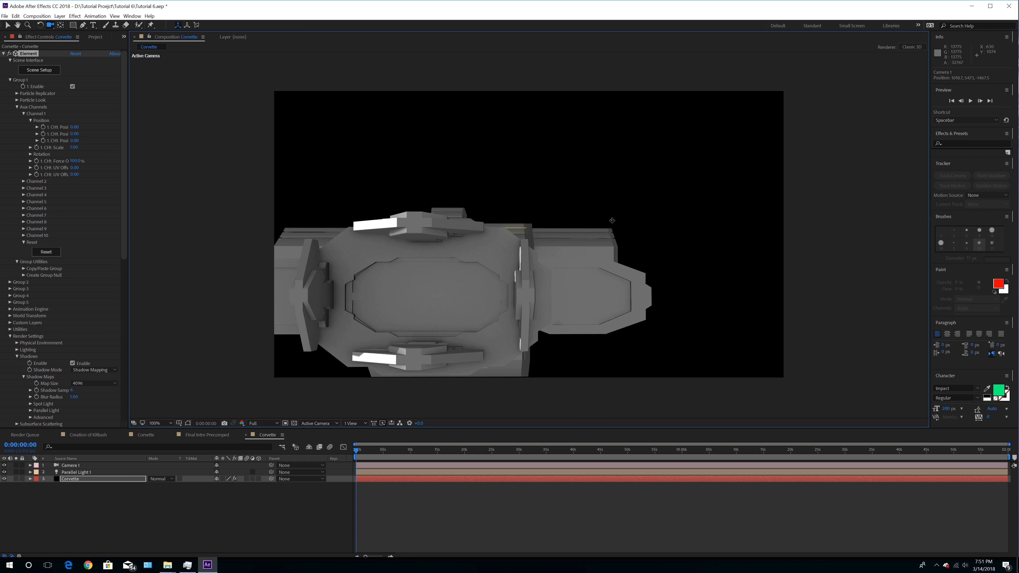
pyautogui.moveTo(547, 266); pyautogui.dragTo(622, 264)
pyautogui.moveTo(656, 227); pyautogui.dragTo(657, 231)
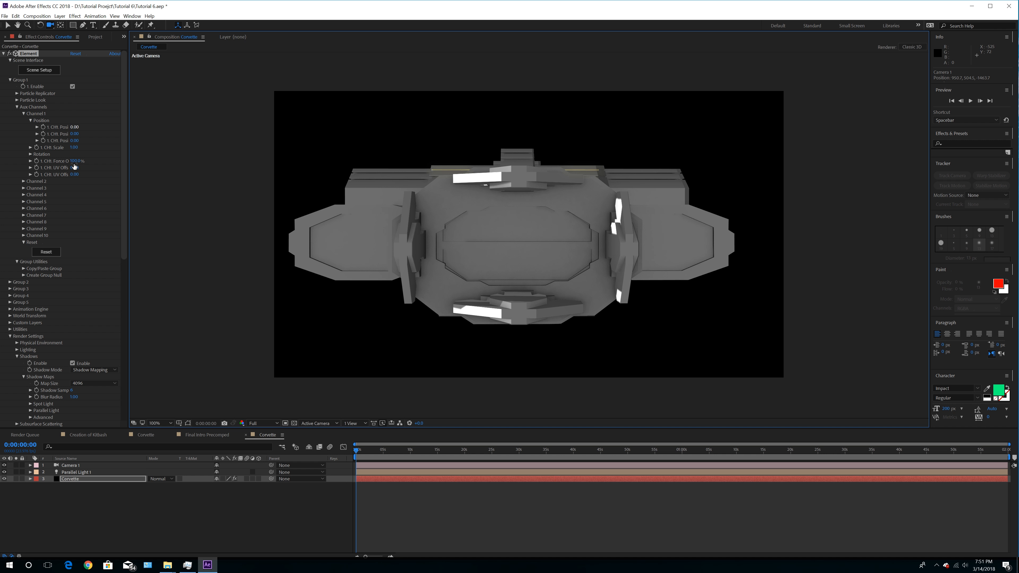
# Open the ship doors by offsetting Channel 1's Y position downward and Channel 2's Y position upward, and inspect the hull behind them
pyautogui.moveTo(74, 134); pyautogui.dragTo(68, 140)
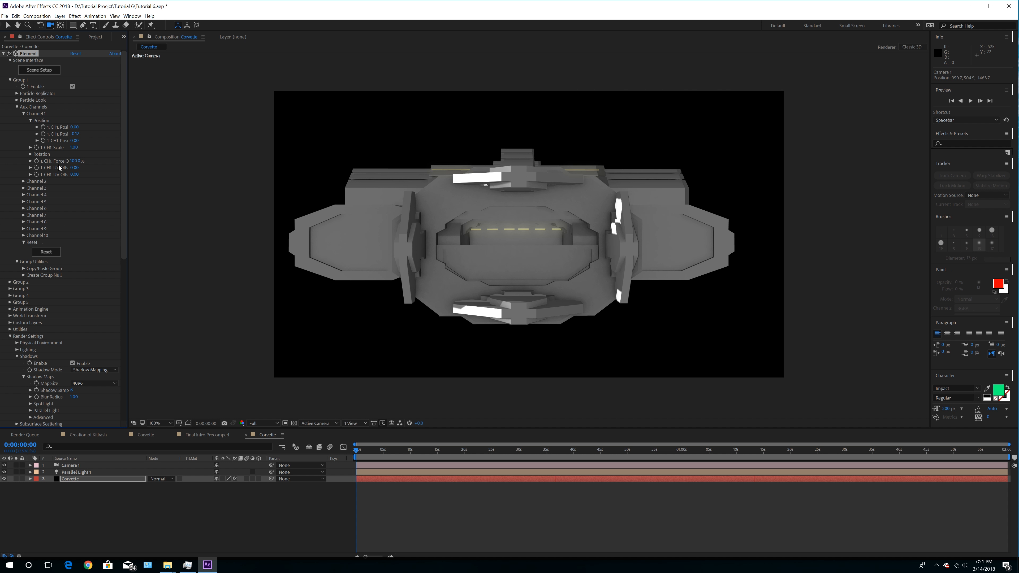
pyautogui.click(24, 181)
pyautogui.moveTo(77, 204); pyautogui.dragTo(86, 203)
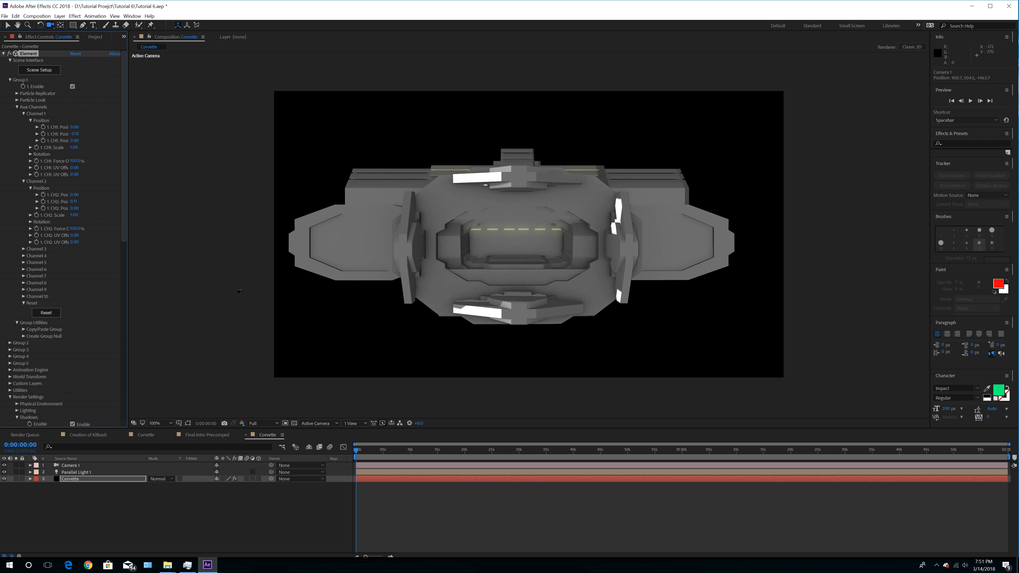
pyautogui.moveTo(542, 245); pyautogui.dragTo(499, 69, button='right')
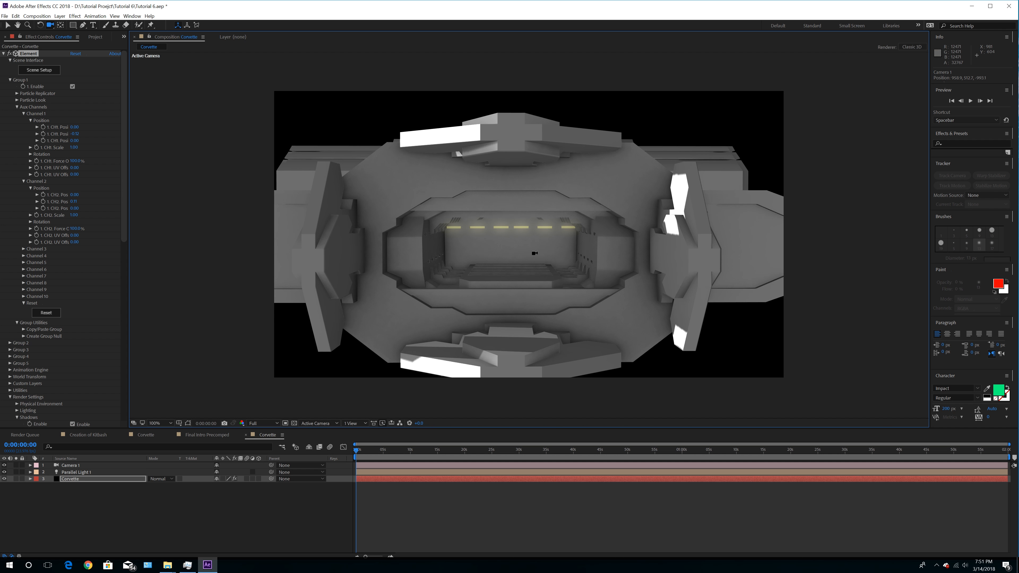
pyautogui.moveTo(529, 282); pyautogui.dragTo(523, 348)
pyautogui.moveTo(534, 245); pyautogui.dragTo(510, 241)
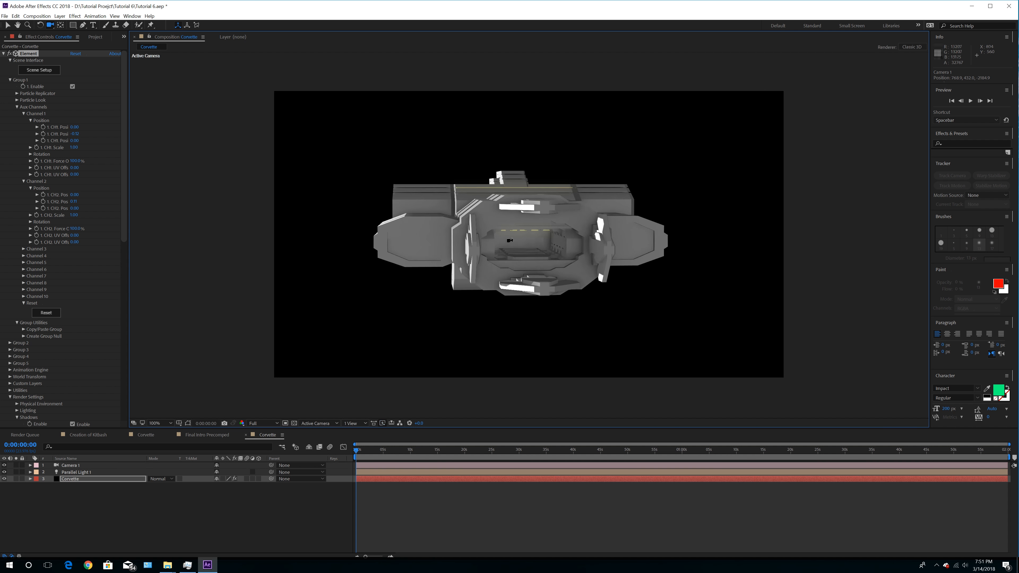
pyautogui.moveTo(549, 277); pyautogui.dragTo(476, 203)
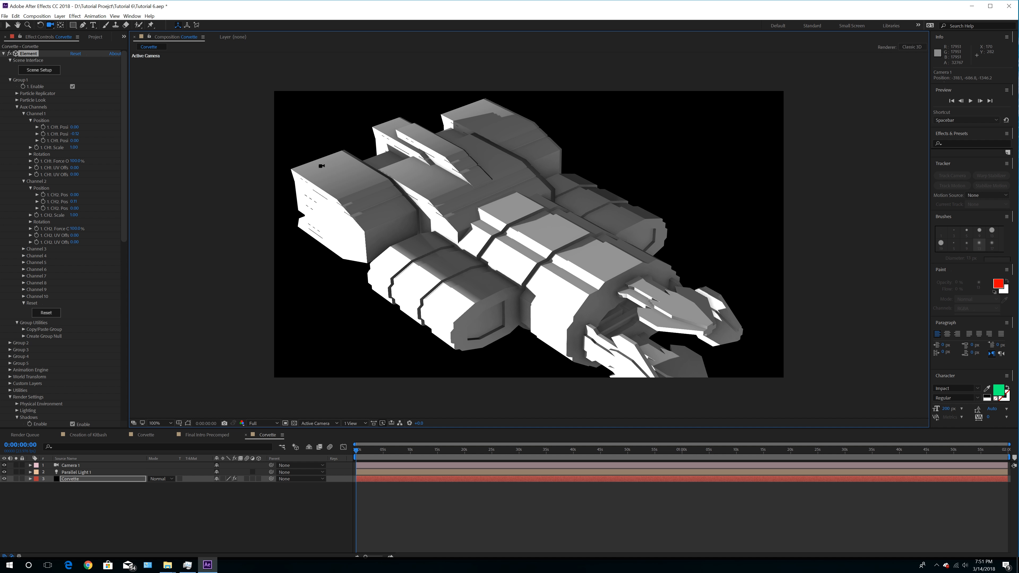
# Reopen the scene setup, add Kitbash Part 10 from the Corvette Kitbash models, and place it directly under the Corvette Master group
pyautogui.click(47, 71)
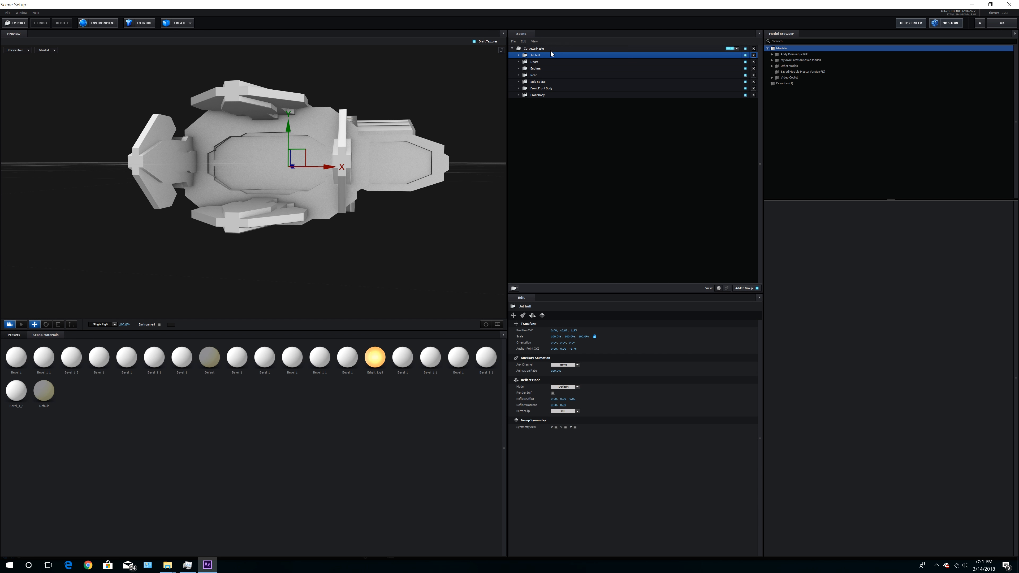
pyautogui.click(519, 55)
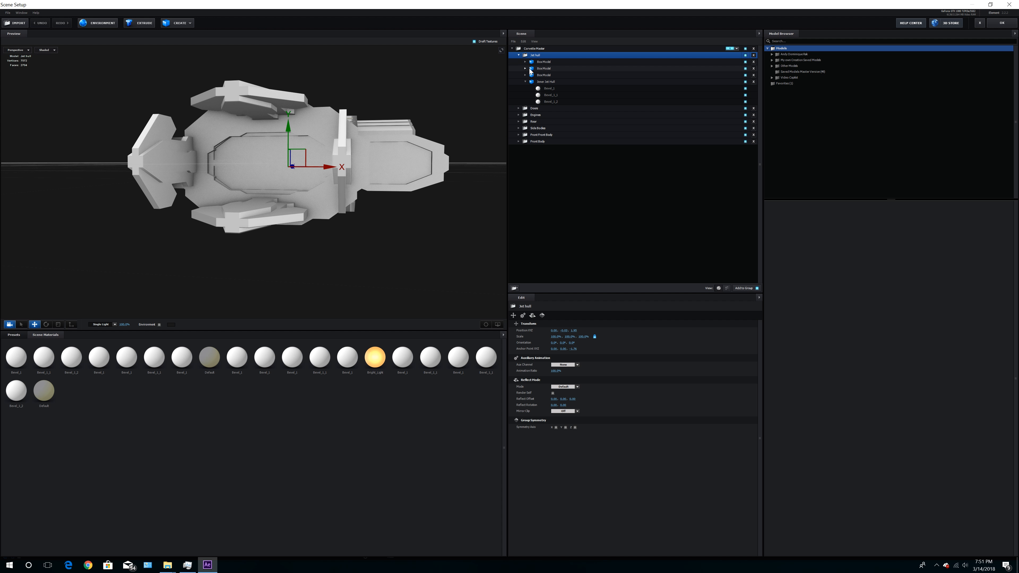
pyautogui.click(525, 82)
pyautogui.click(546, 82)
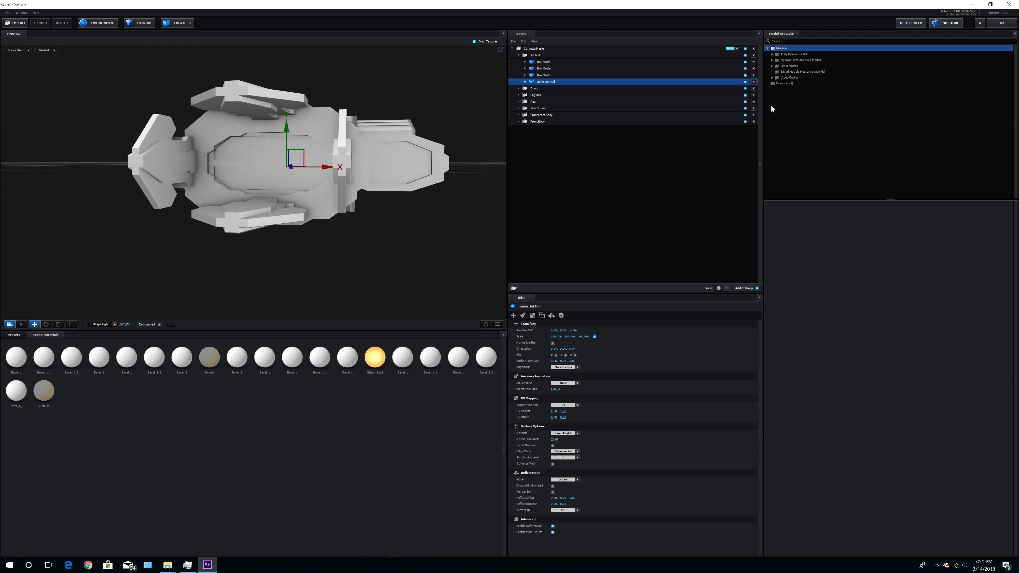
pyautogui.click(519, 55)
pyautogui.click(535, 55)
pyautogui.doubleClick(784, 61)
pyautogui.doubleClick(792, 71)
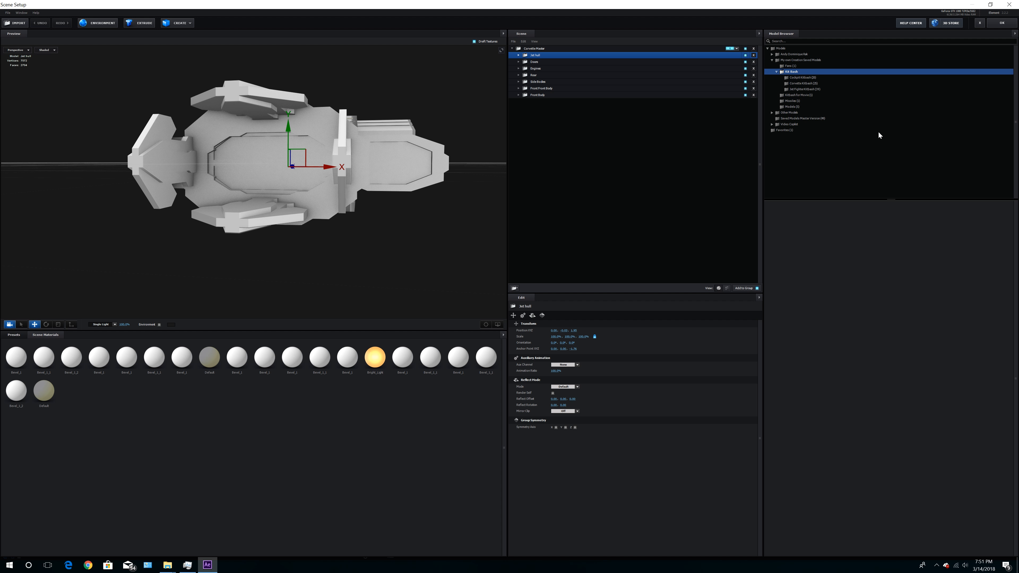
pyautogui.click(804, 83)
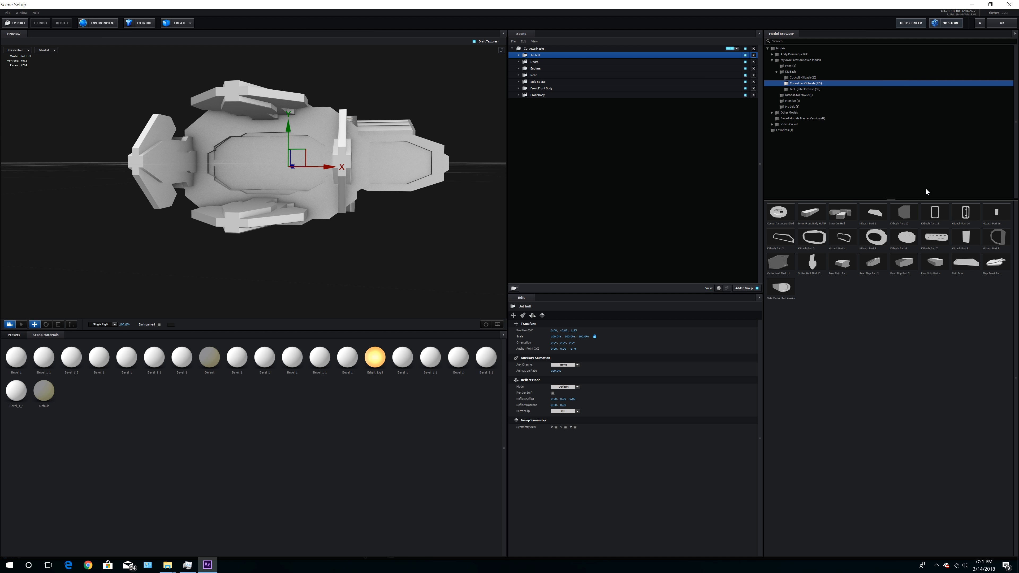
pyautogui.click(907, 217)
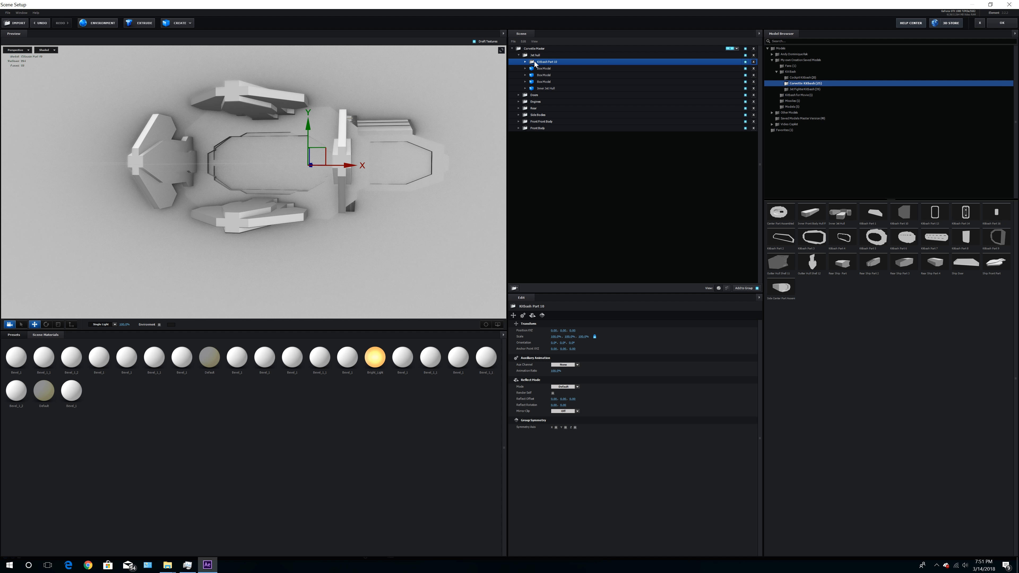
pyautogui.moveTo(542, 63); pyautogui.dragTo(544, 49)
# Create a new group folder inside Corvette Master and rename it Greeble
pyautogui.click(539, 49)
pyautogui.click(513, 289)
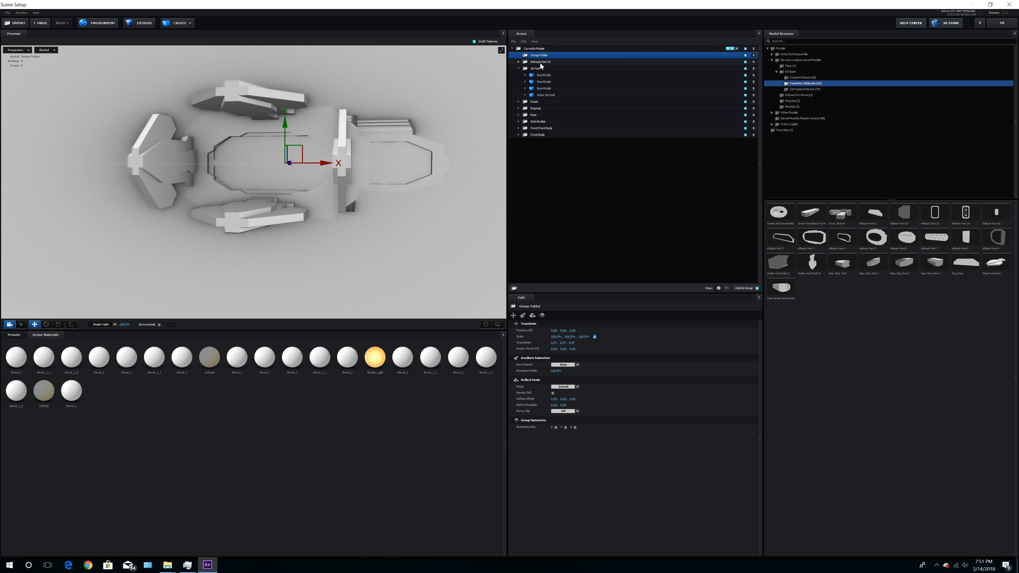
pyautogui.doubleClick(539, 55)
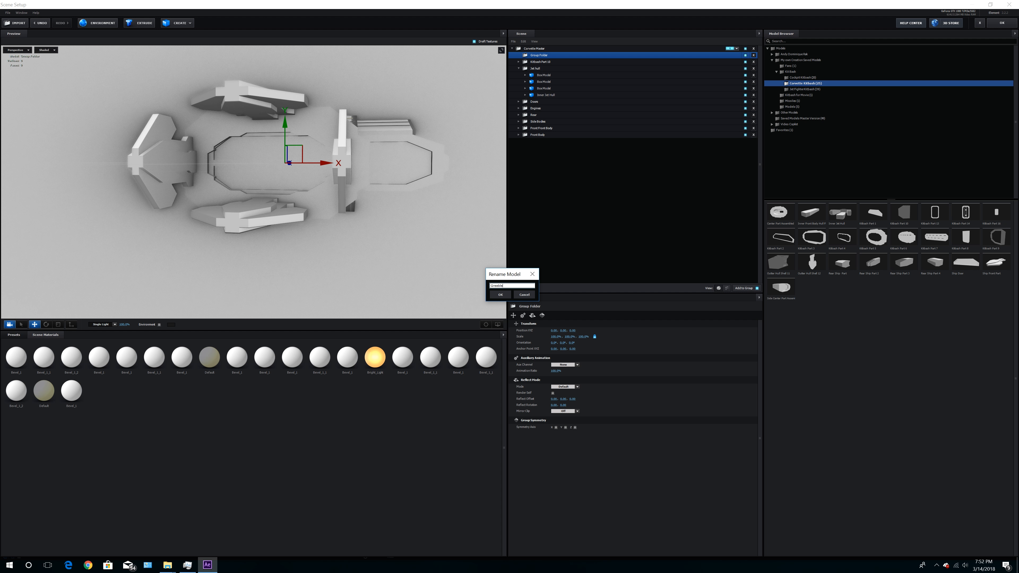
pyautogui.press('Return')
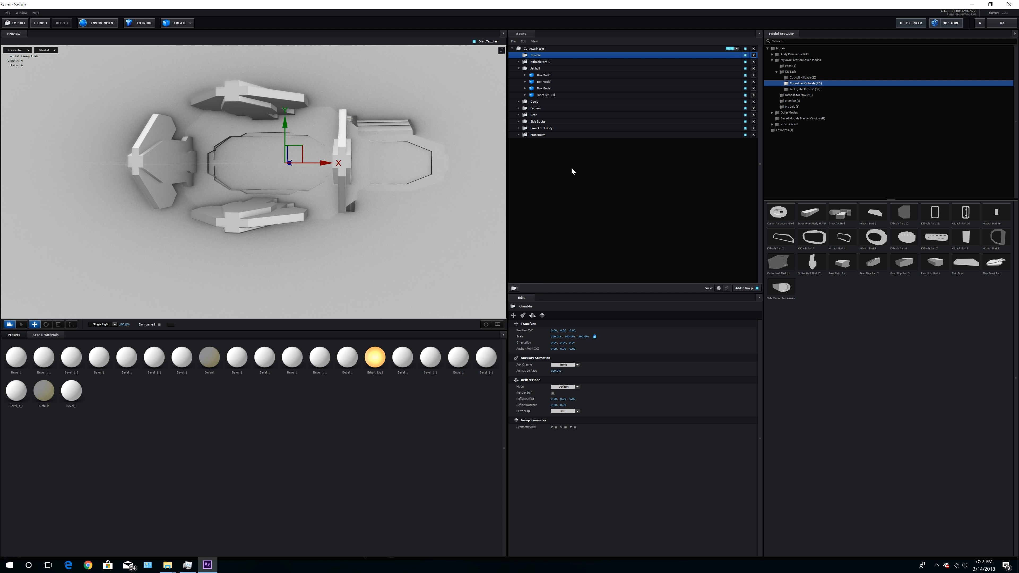
# Move Kitbash Part 10 into the Greeble group and set its scale to 10%
pyautogui.click(541, 63)
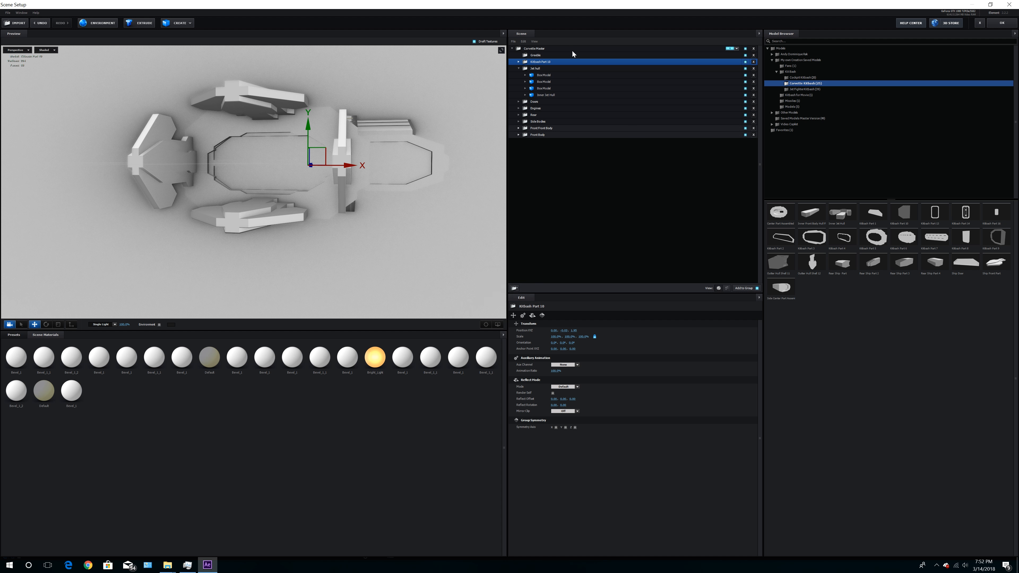
pyautogui.scroll(-10, 299, 220)
pyautogui.moveTo(300, 221); pyautogui.dragTo(197, 279)
pyautogui.click(555, 337)
pyautogui.write('10')
pyautogui.press('Return')
# Rotate the kitbash part to lie flat and move it above the ship's rear side block
pyautogui.click(46, 325)
pyautogui.moveTo(190, 165); pyautogui.dragTo(184, 250)
pyautogui.keyDown('shift'); pyautogui.moveTo(177, 190); pyautogui.dragTo(136, 190); pyautogui.keyUp('shift')
pyautogui.moveTo(183, 224)
pyautogui.mouseDown()
pyautogui.moveTo(165, 281)
pyautogui.moveTo(168, 225)
pyautogui.mouseUp()
pyautogui.click(34, 324)
pyautogui.moveTo(157, 131); pyautogui.dragTo(157, 116)
pyautogui.moveTo(128, 159); pyautogui.dragTo(176, 158)
pyautogui.moveTo(249, 177); pyautogui.dragTo(183, 201)
pyautogui.moveTo(300, 134); pyautogui.dragTo(280, 136)
pyautogui.click(483, 325)
# Resize the kitbash part and seat it as a thin panel on the rear edge of the side block's roof
pyautogui.click(58, 324)
pyautogui.moveTo(321, 225); pyautogui.dragTo(270, 183)
pyautogui.moveTo(313, 225); pyautogui.dragTo(333, 231)
pyautogui.click(35, 324)
pyautogui.moveTo(282, 166); pyautogui.dragTo(280, 168)
pyautogui.moveTo(297, 241); pyautogui.dragTo(341, 180)
pyautogui.moveTo(254, 165); pyautogui.dragTo(254, 183)
pyautogui.moveTo(210, 212); pyautogui.dragTo(175, 213)
pyautogui.moveTo(236, 209); pyautogui.dragTo(160, 281)
pyautogui.moveTo(291, 153); pyautogui.dragTo(292, 152)
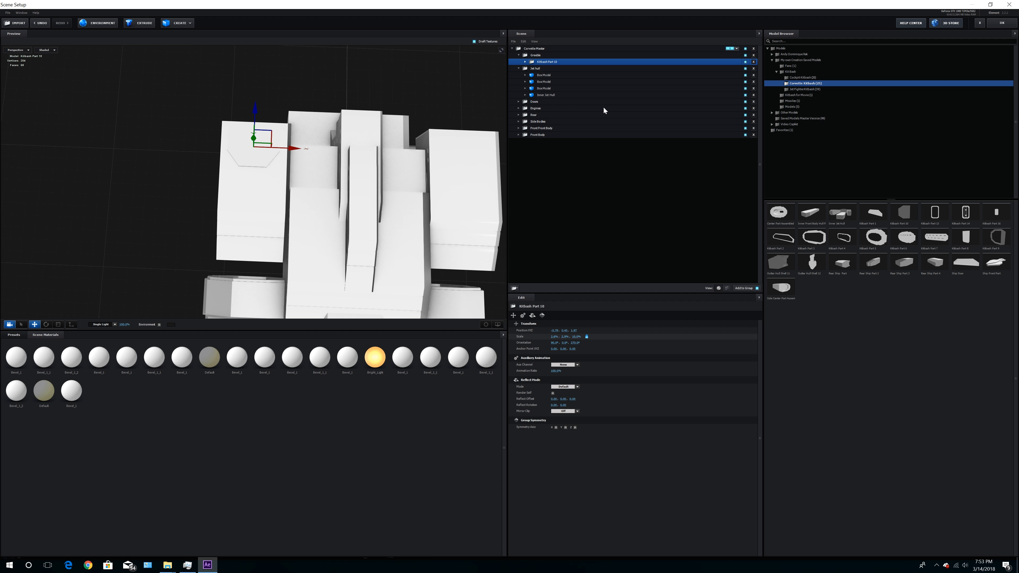
# Duplicate the roof panel and slide the copy along Z toward the ship's nose on the same block
pyautogui.hotkey('ctrl', 'd')
pyautogui.moveTo(289, 256); pyautogui.dragTo(371, 193)
pyautogui.moveTo(192, 205); pyautogui.dragTo(237, 203)
pyautogui.moveTo(241, 241); pyautogui.dragTo(284, 211)
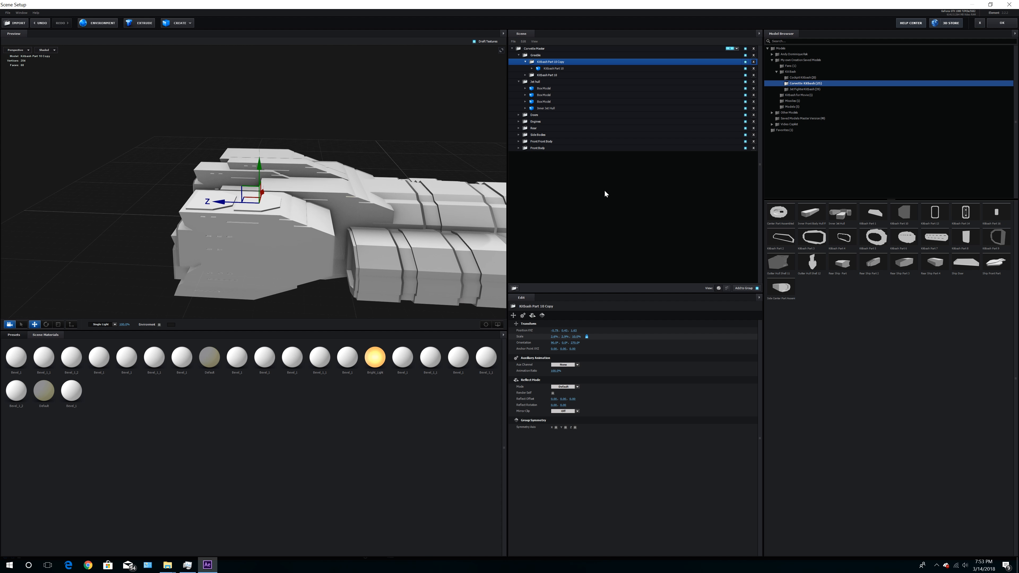
# Apply the scene to the composition and examine the roof panels and the ship's sides from several angles
pyautogui.click(1002, 23)
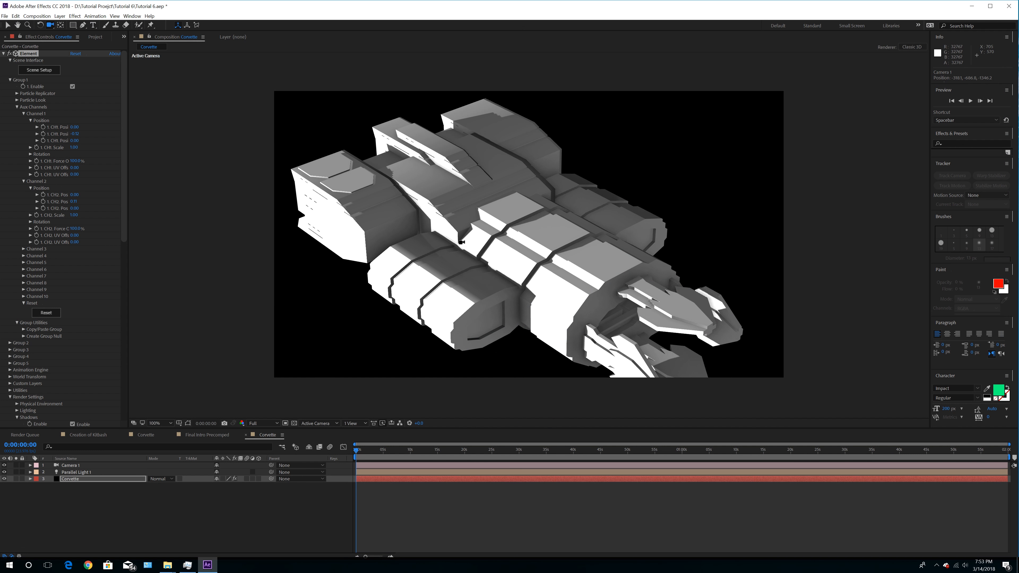
pyautogui.moveTo(461, 242); pyautogui.dragTo(556, 262)
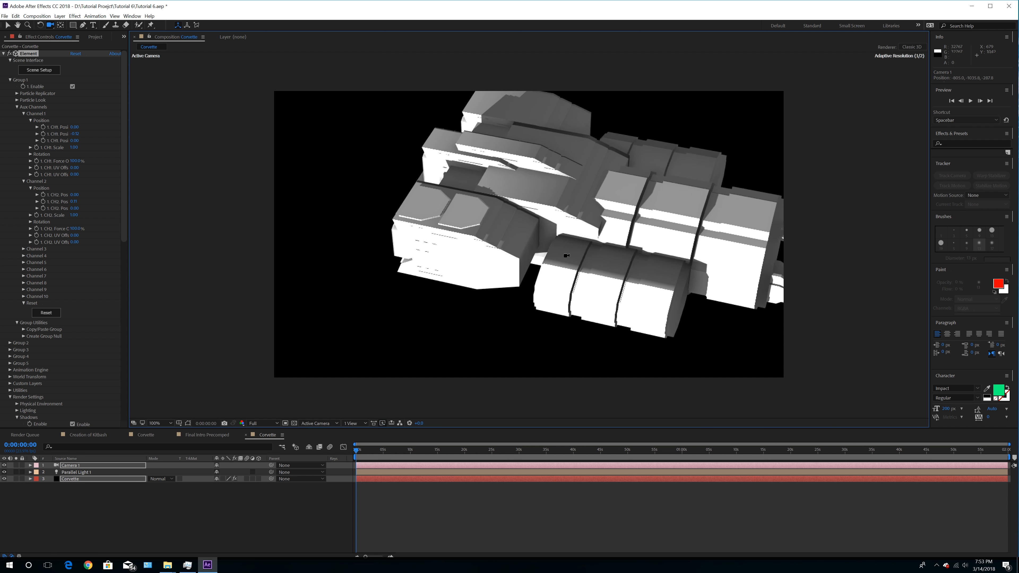
pyautogui.moveTo(651, 233); pyautogui.dragTo(572, 262, button='middle')
pyautogui.moveTo(546, 259); pyautogui.dragTo(340, 233)
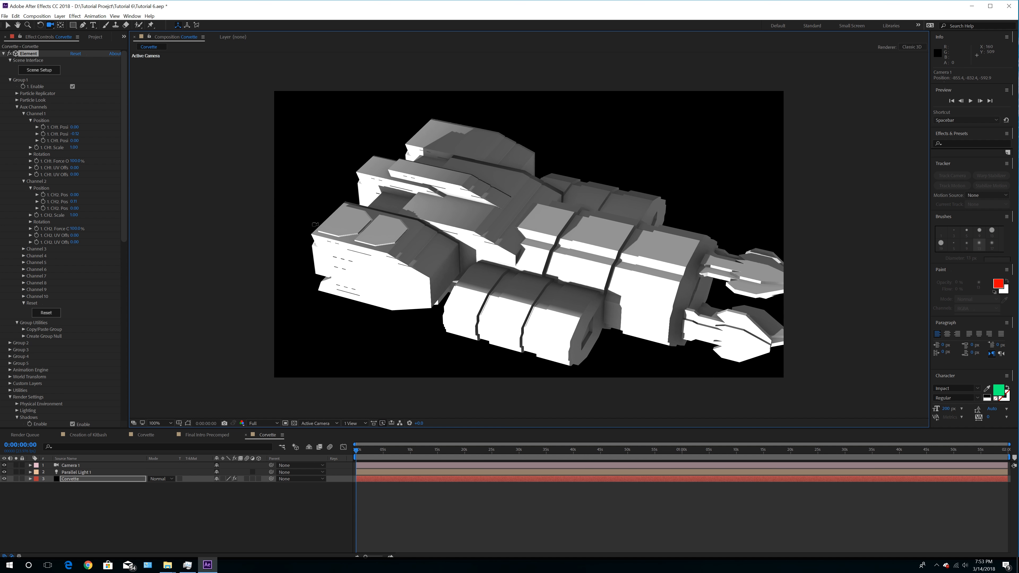
pyautogui.moveTo(488, 252); pyautogui.dragTo(512, 270)
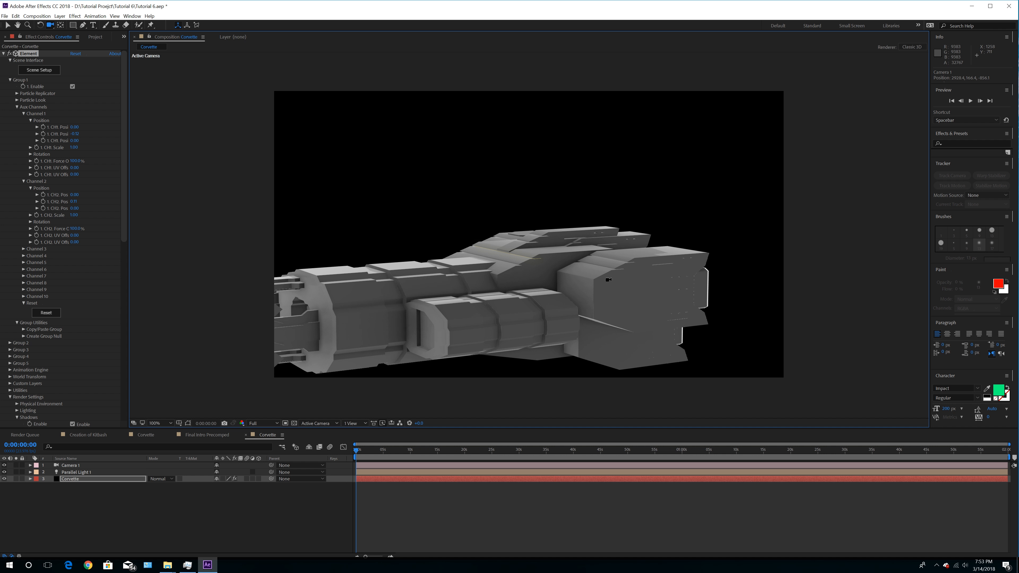
pyautogui.moveTo(490, 289); pyautogui.dragTo(566, 251)
# Reopen the scene setup, collapse the open groups, and create a group folder named Weapons inside Corvette Master
pyautogui.click(40, 71)
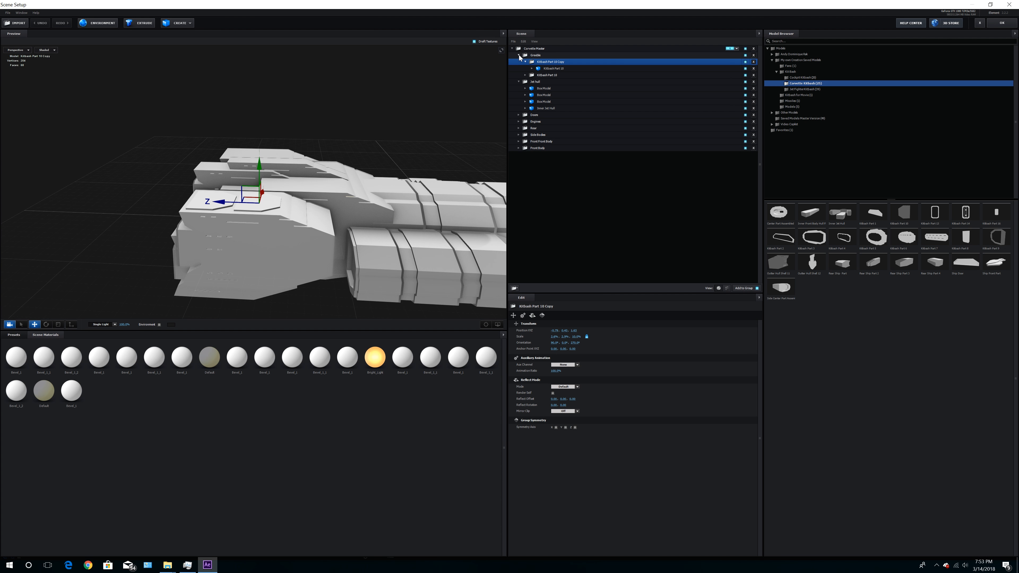
pyautogui.click(518, 61)
pyautogui.click(518, 61)
pyautogui.click(535, 49)
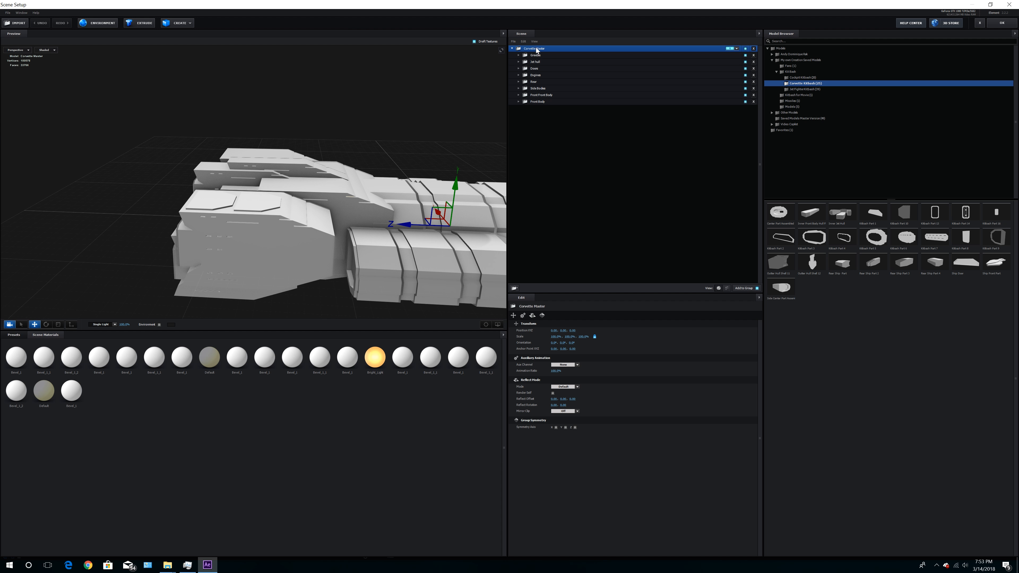
pyautogui.moveTo(279, 227); pyautogui.dragTo(259, 234)
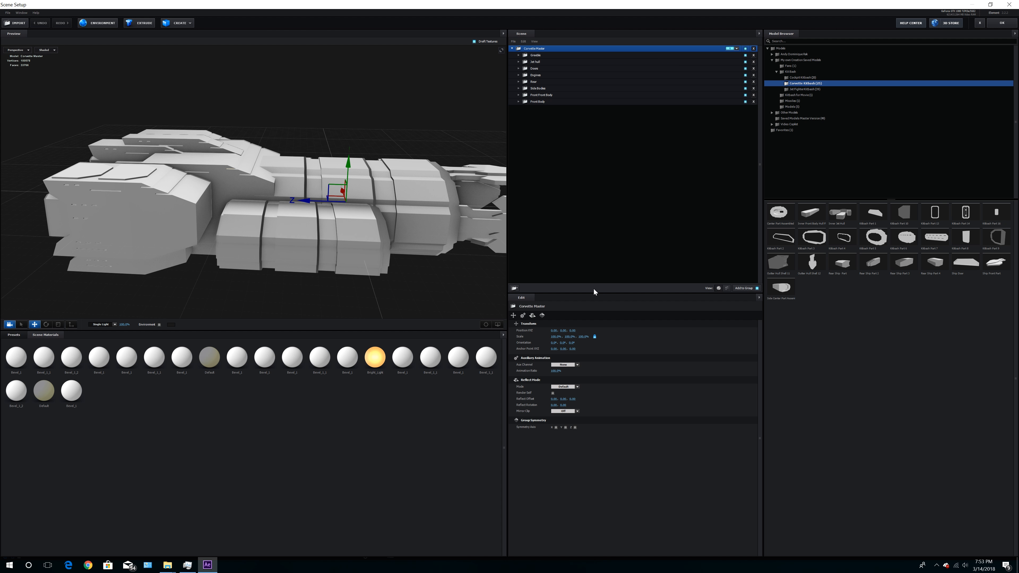
pyautogui.click(514, 288)
pyautogui.doubleClick(544, 55)
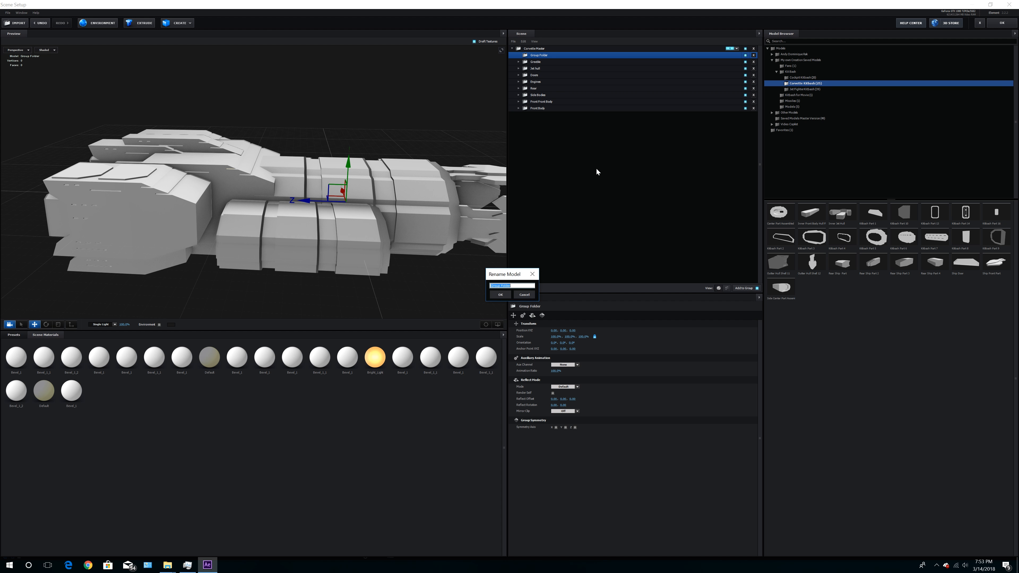
pyautogui.write('W')
pyautogui.press('Return')
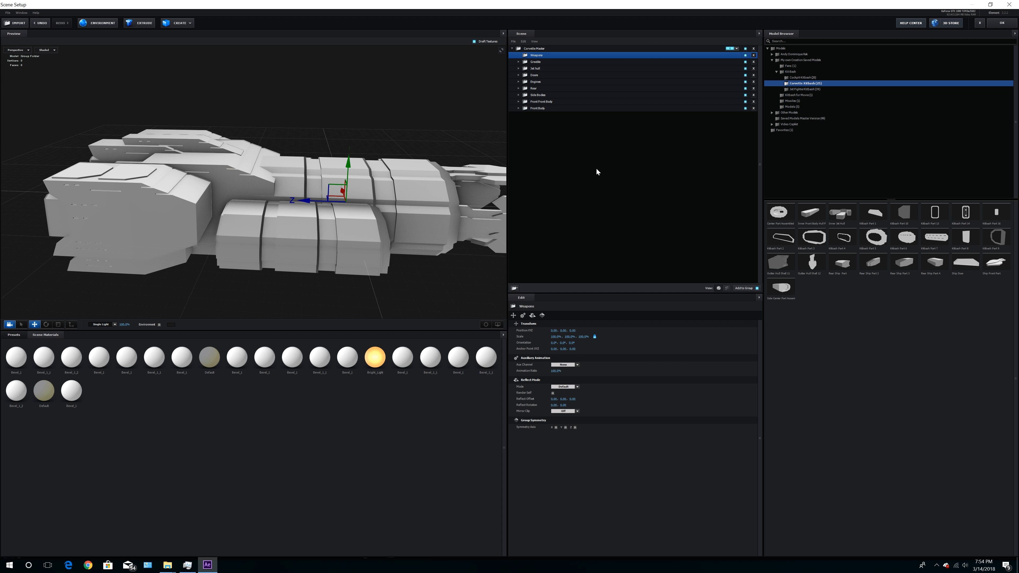
# Create a group folder inside Weapons and name it Gun
pyautogui.click(514, 288)
pyautogui.doubleClick(551, 63)
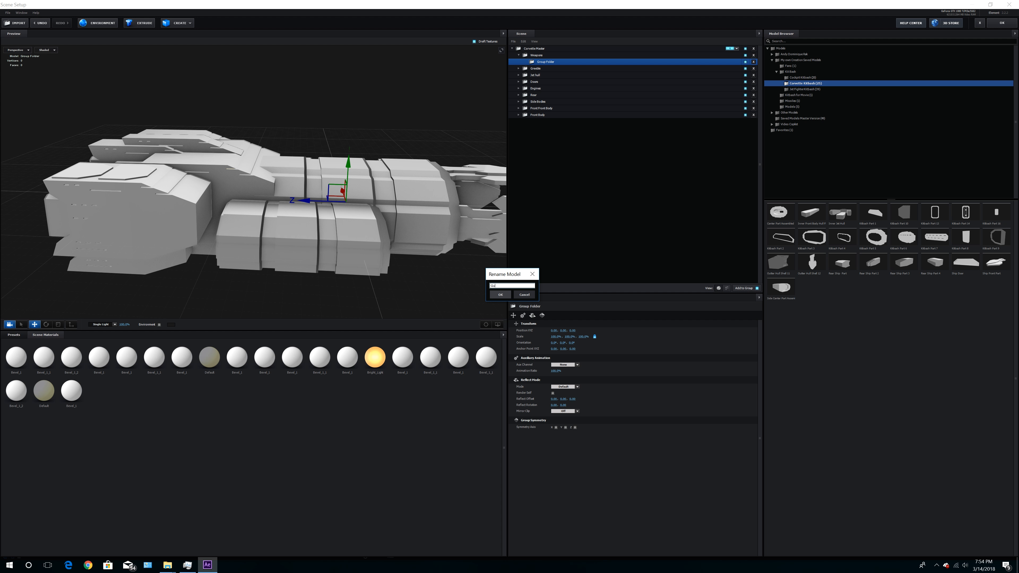
pyautogui.click(507, 293)
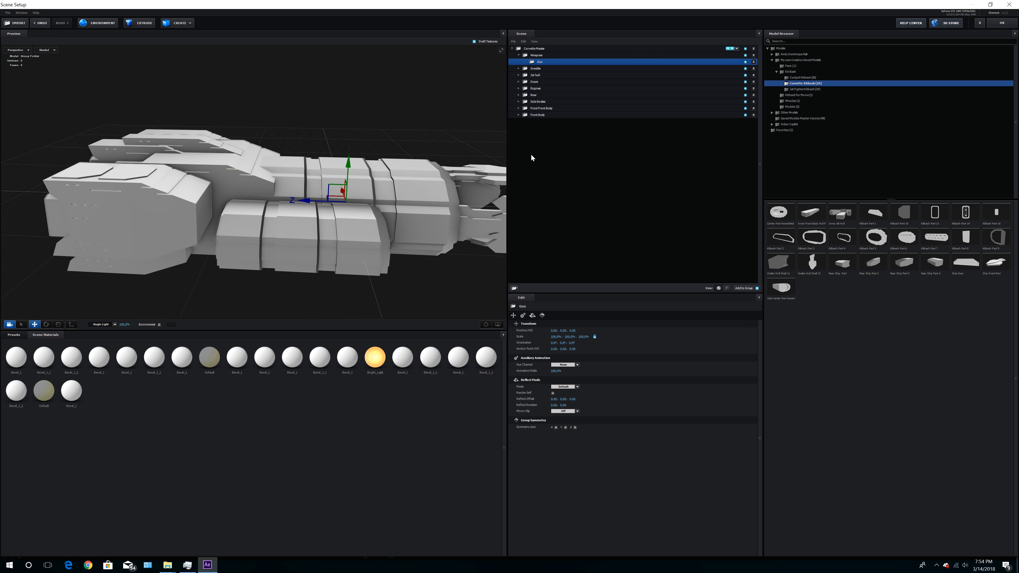
# Import Canon Part 1.obj from the Canon folder's OBJ subfolder into the Gun group with the default import preferences
pyautogui.click(15, 23)
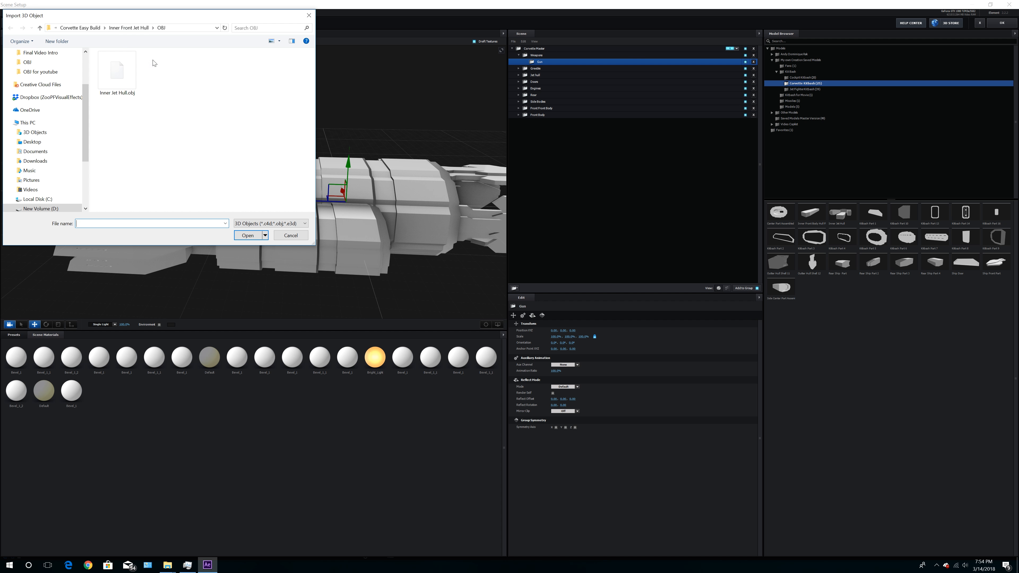
pyautogui.click(97, 29)
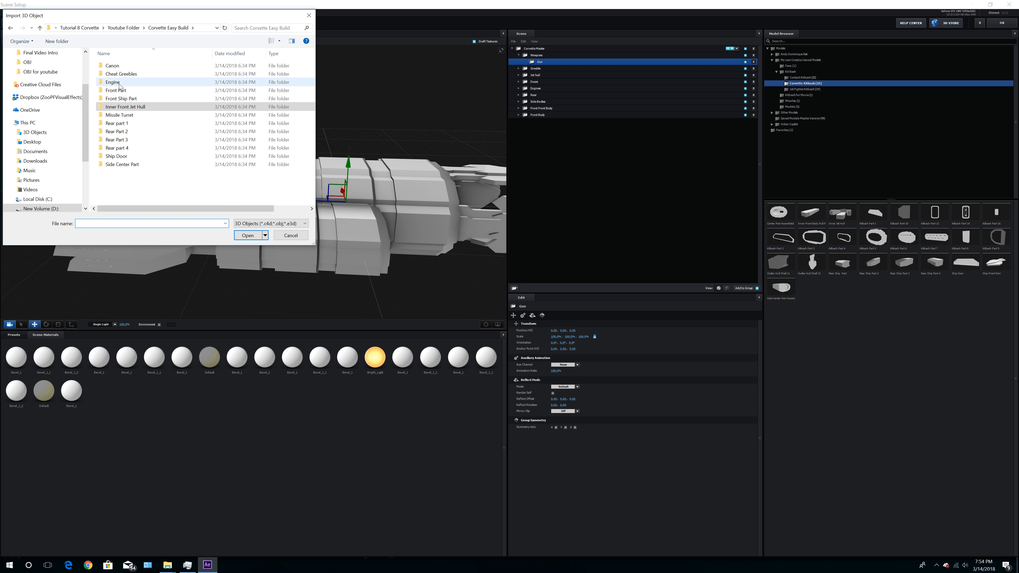
pyautogui.doubleClick(120, 67)
pyautogui.doubleClick(120, 67)
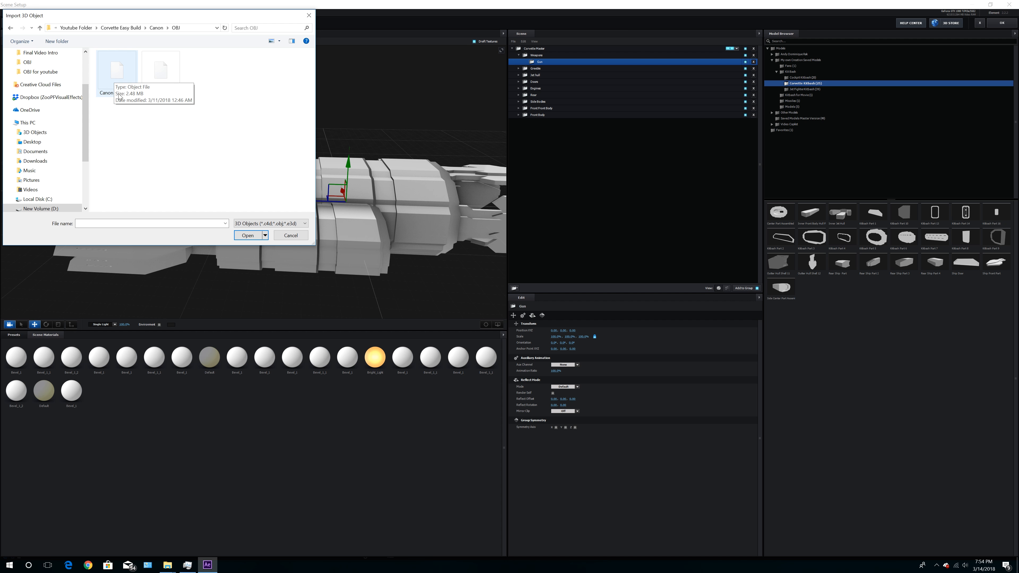
pyautogui.doubleClick(116, 78)
pyautogui.click(550, 338)
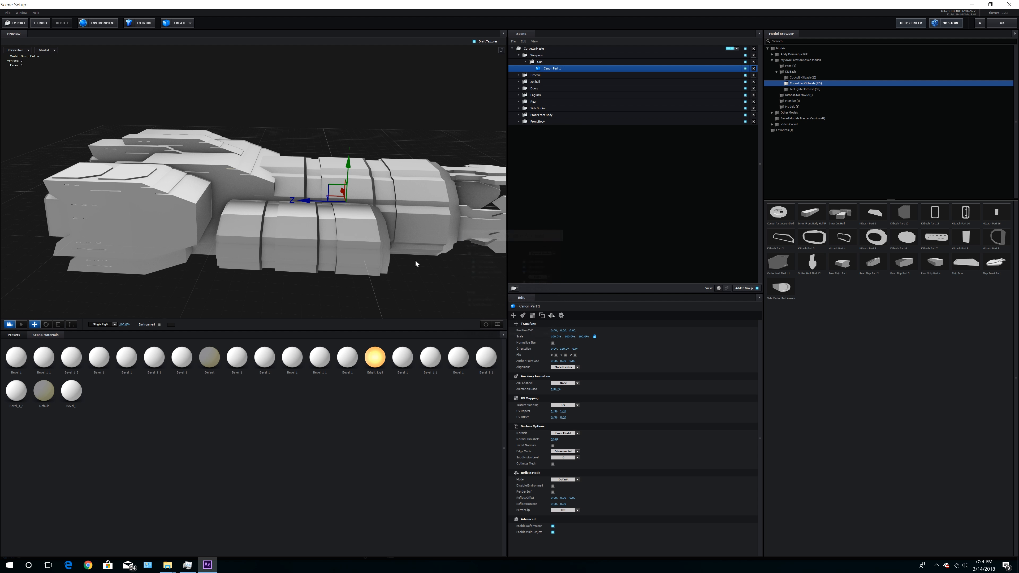
# Raise the cannon above the hull, normalize its size, and rotate it about the vertical axis so the barrels face the nose
pyautogui.moveTo(347, 165); pyautogui.dragTo(340, 73)
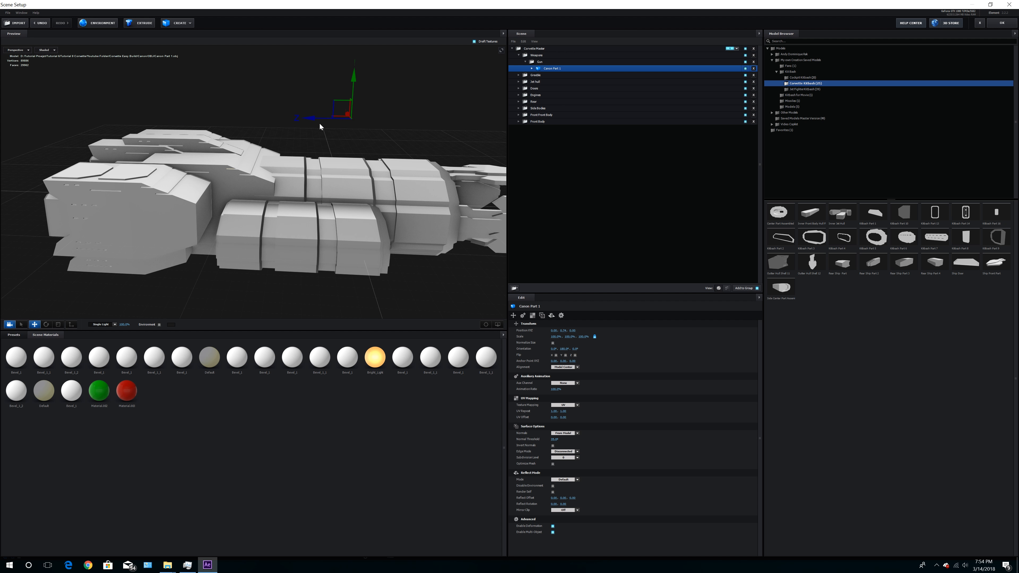
pyautogui.click(553, 343)
pyautogui.moveTo(394, 217); pyautogui.dragTo(381, 221)
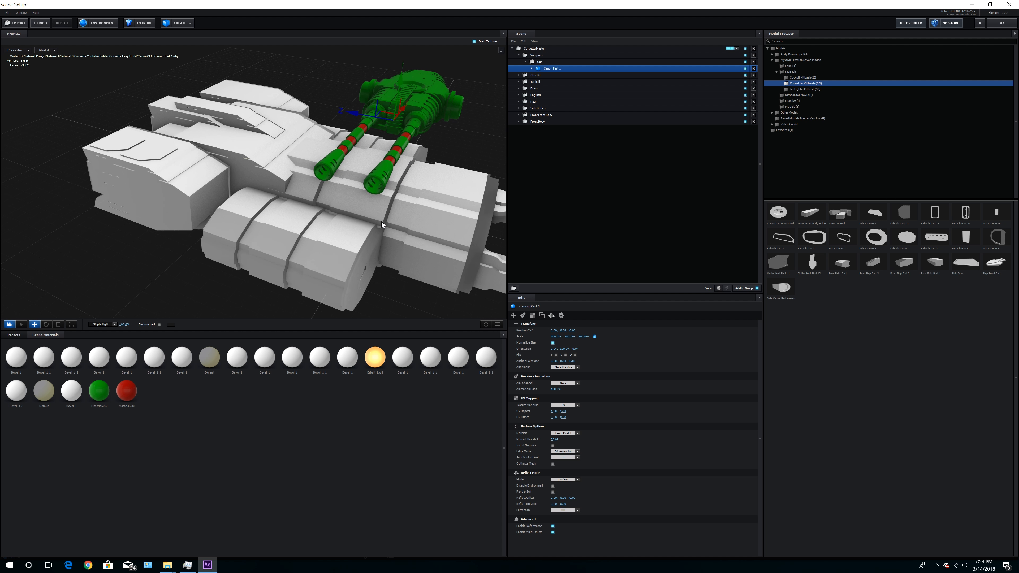
pyautogui.click(47, 325)
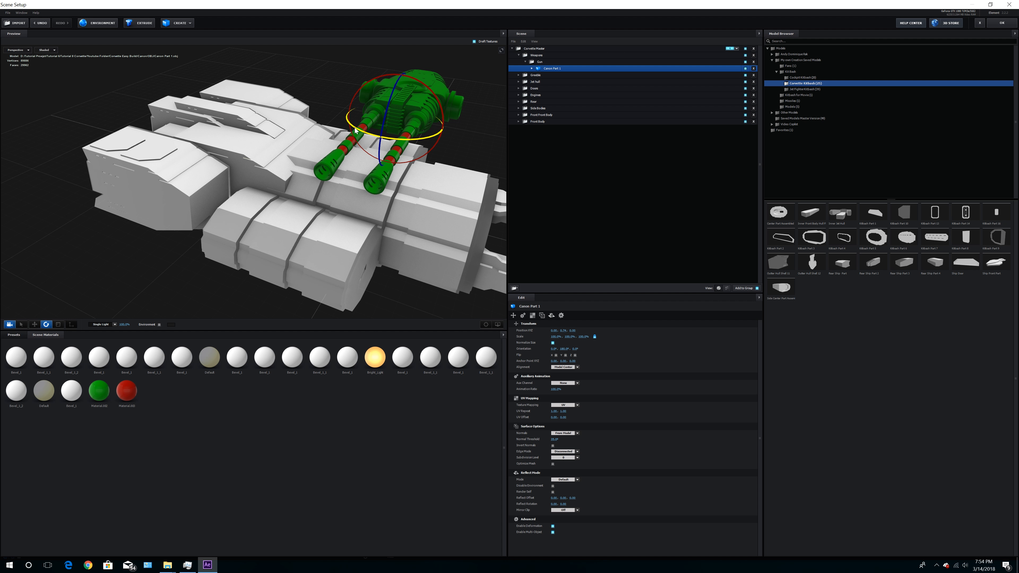
pyautogui.moveTo(401, 136); pyautogui.dragTo(454, 140)
pyautogui.moveTo(433, 186); pyautogui.dragTo(309, 189)
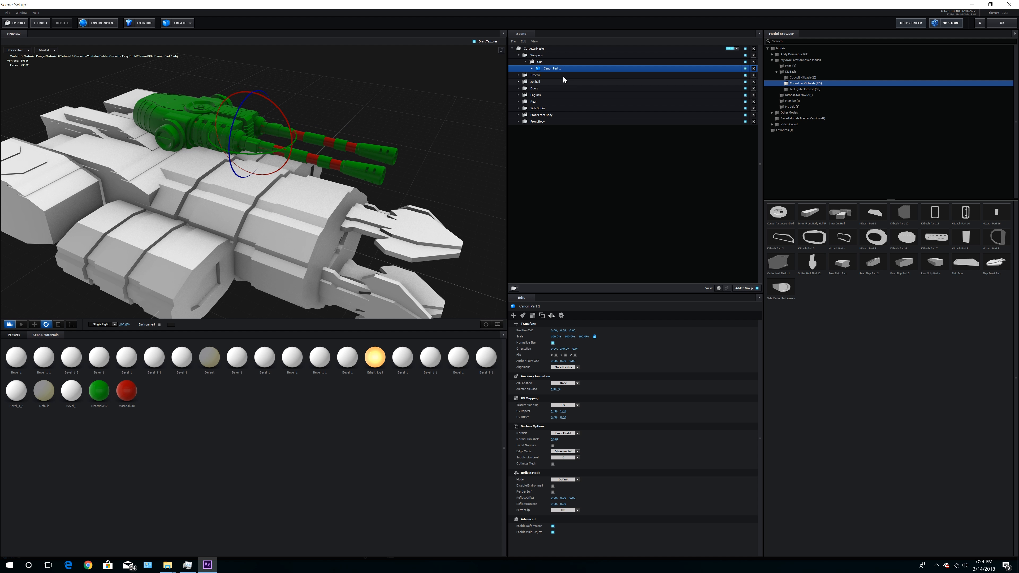
# Import Canon Part 2.obj into the Gun group with the default import preferences
pyautogui.click(541, 62)
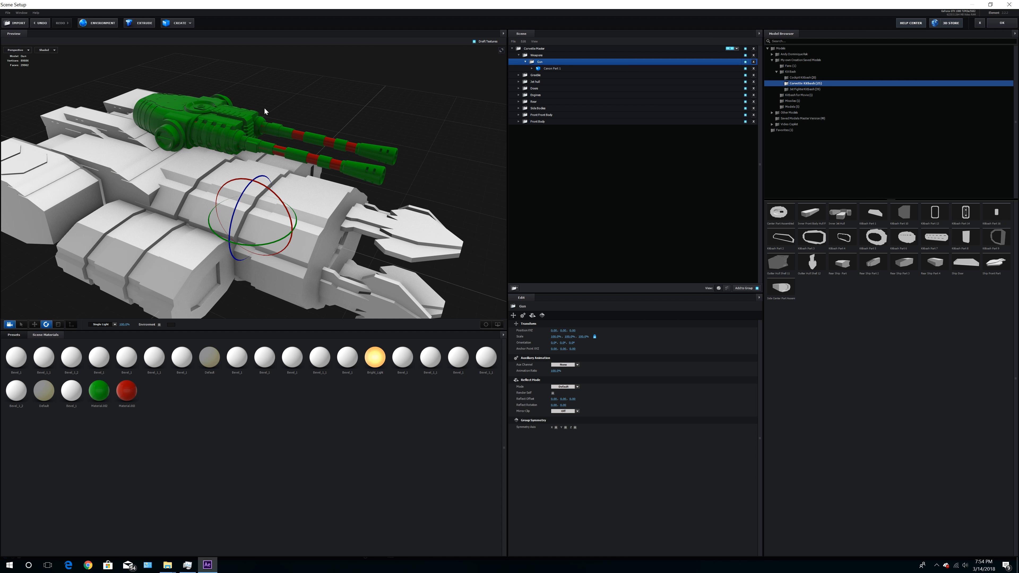
pyautogui.click(13, 24)
pyautogui.doubleClick(121, 84)
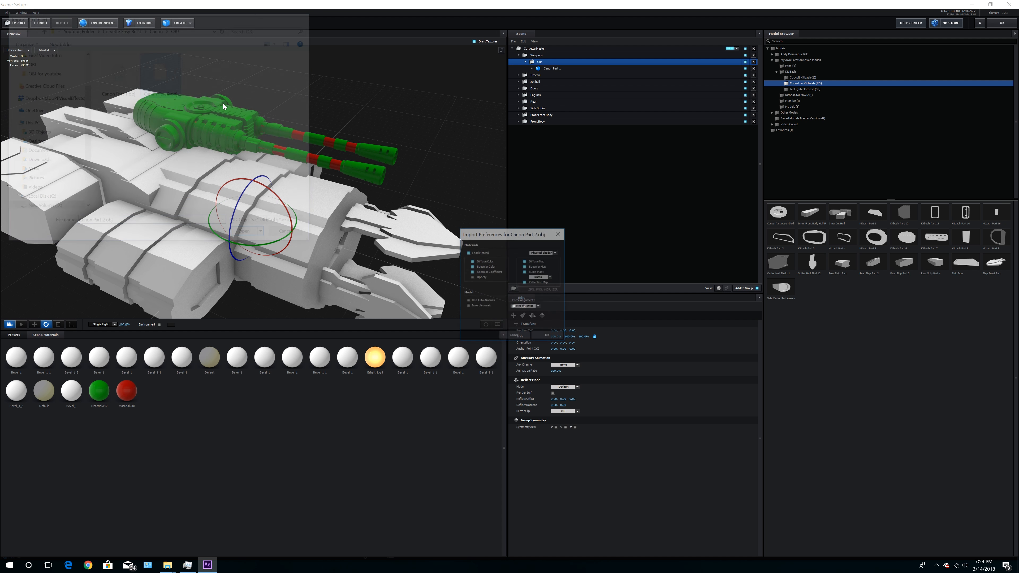
pyautogui.click(547, 337)
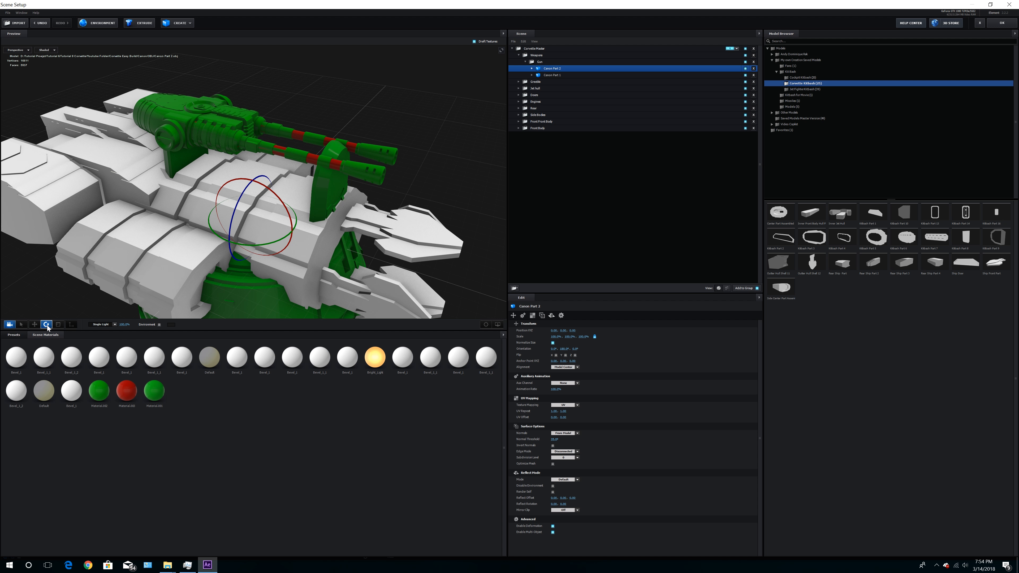
# Raise the turret base to the cannon's height and rotate it about the vertical axis to match the barrels' direction
pyautogui.click(35, 324)
pyautogui.moveTo(256, 191); pyautogui.dragTo(258, 135)
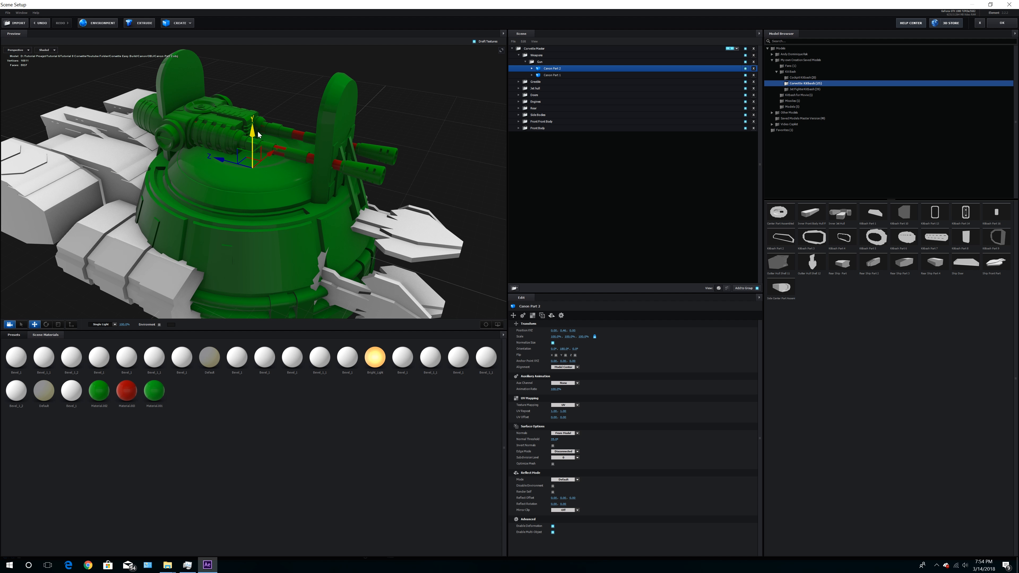
pyautogui.click(46, 325)
pyautogui.moveTo(217, 184); pyautogui.dragTo(300, 220)
# Scale the turret base down uniformly so its side brackets hold the cannon, and check the fit from both sides
pyautogui.click(35, 324)
pyautogui.moveTo(149, 275); pyautogui.dragTo(166, 261)
pyautogui.moveTo(200, 182); pyautogui.dragTo(151, 218)
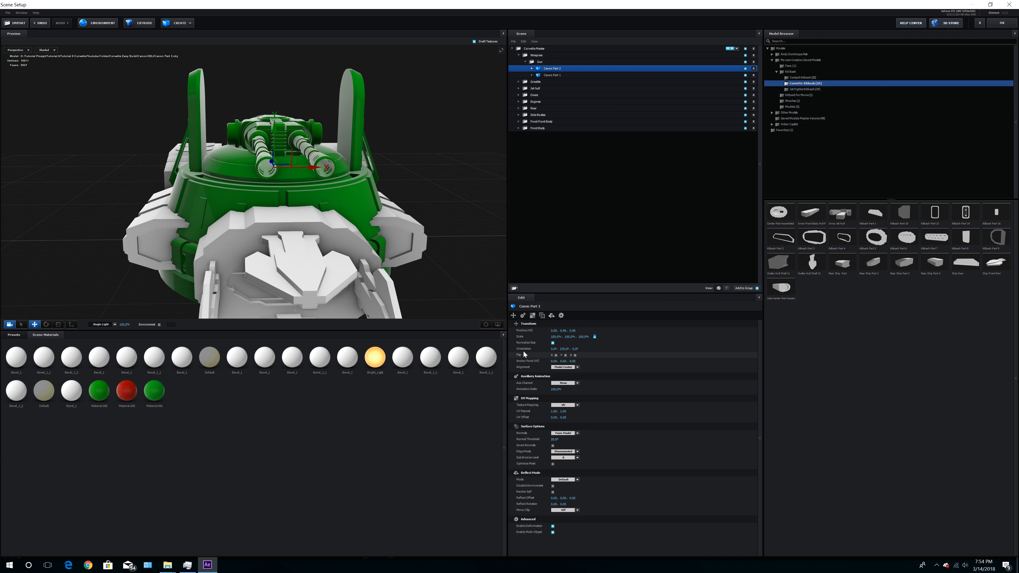
pyautogui.moveTo(555, 339); pyautogui.dragTo(537, 344)
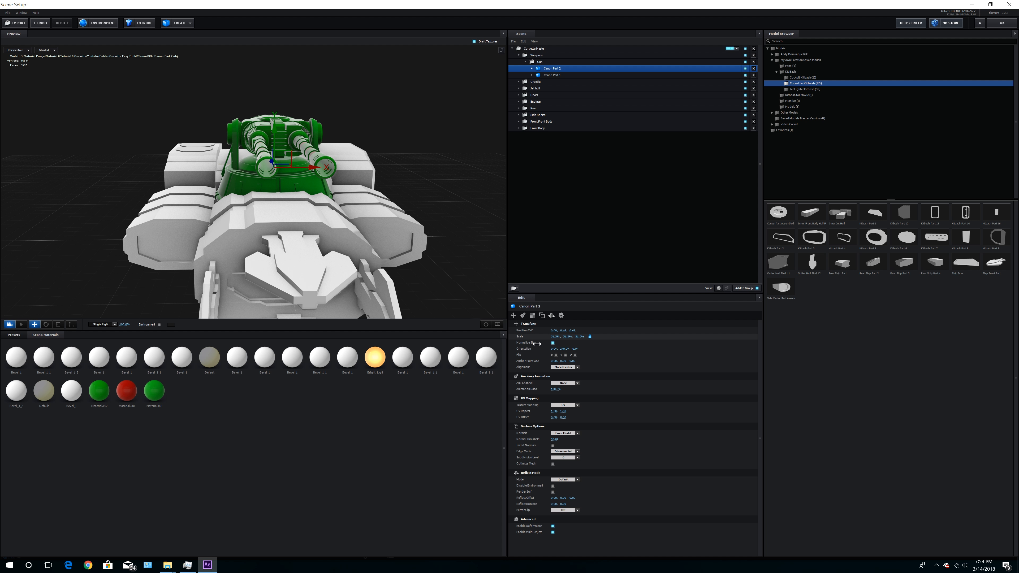
pyautogui.moveTo(257, 251); pyautogui.dragTo(230, 242)
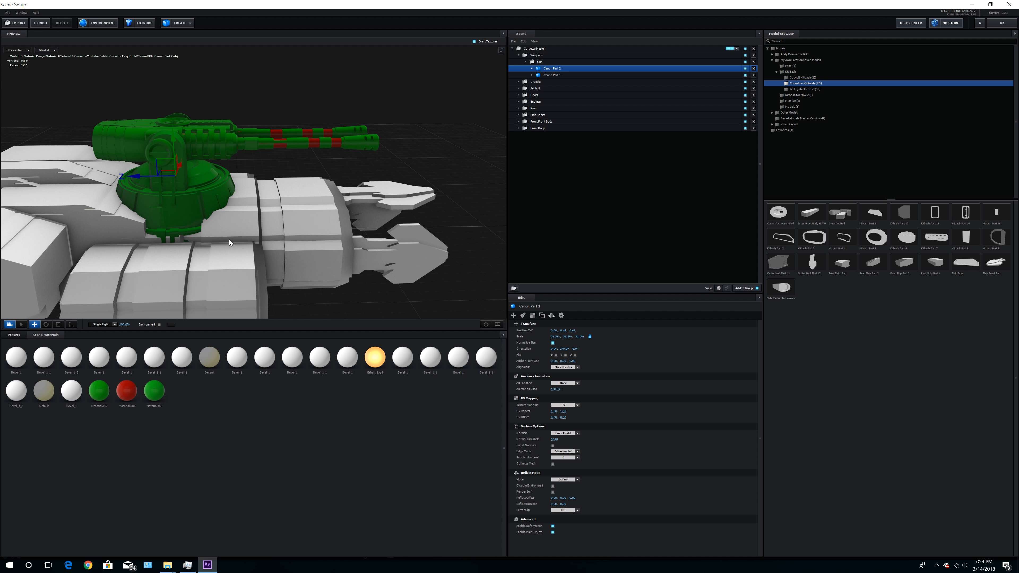
pyautogui.moveTo(132, 179); pyautogui.dragTo(218, 197)
pyautogui.moveTo(128, 171); pyautogui.dragTo(191, 177)
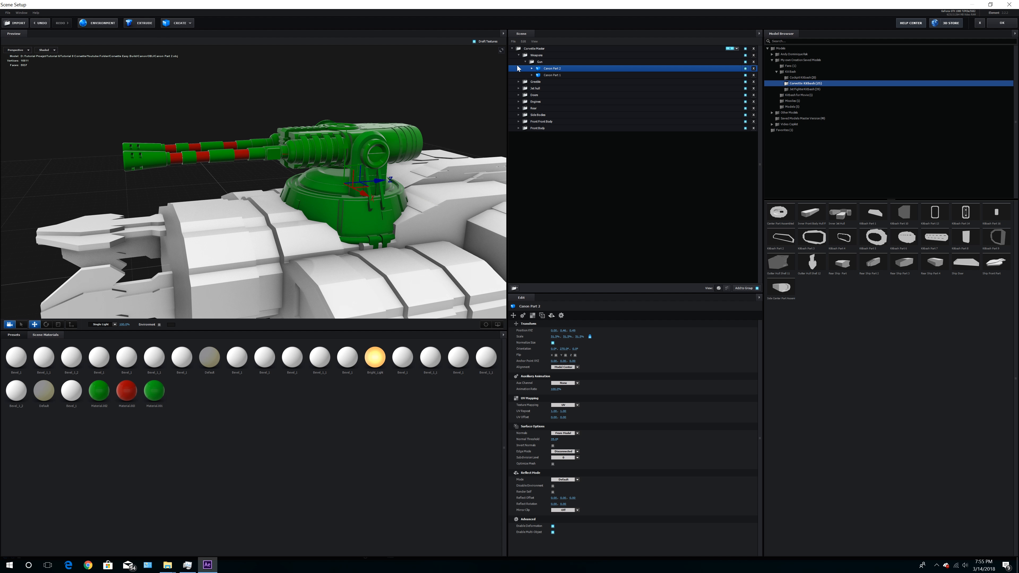
# Collapse the Gun group and scale the whole turret down uniformly to a small ship-mounted gun
pyautogui.click(525, 62)
pyautogui.click(540, 63)
pyautogui.moveTo(556, 338); pyautogui.dragTo(534, 340)
pyautogui.moveTo(281, 207); pyautogui.dragTo(270, 136)
pyautogui.moveTo(556, 337); pyautogui.dragTo(530, 337)
# Shift the Gun group sideways over the ship's side block and lower it toward the roof
pyautogui.moveTo(309, 261); pyautogui.dragTo(339, 273)
pyautogui.moveTo(329, 175); pyautogui.dragTo(403, 226)
pyautogui.moveTo(310, 161); pyautogui.dragTo(321, 161)
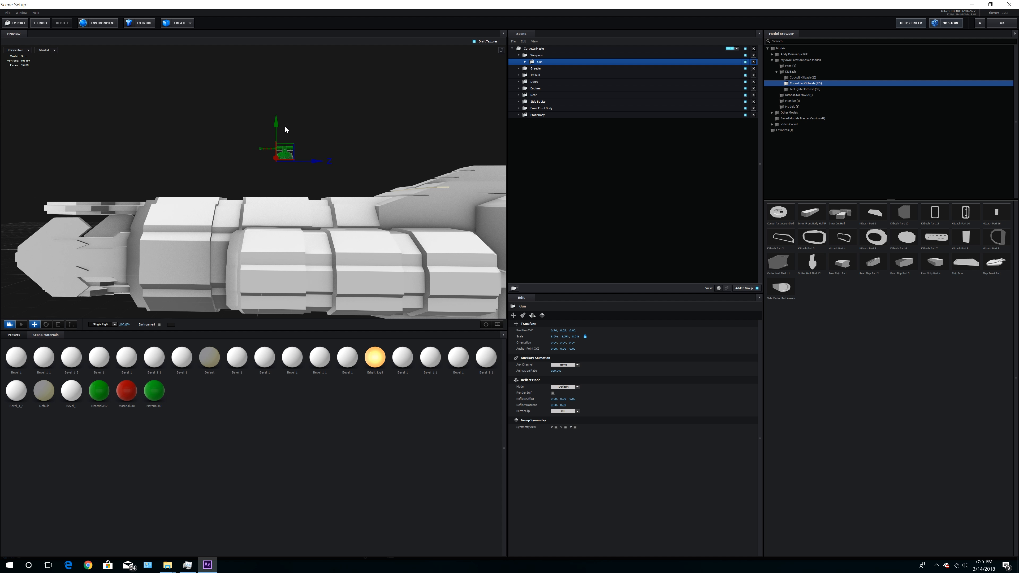
pyautogui.moveTo(276, 123); pyautogui.dragTo(277, 177)
# Move the Gun group's anchor point along Z and Y onto the base of the turret
pyautogui.click(71, 325)
pyautogui.moveTo(319, 215); pyautogui.dragTo(327, 216)
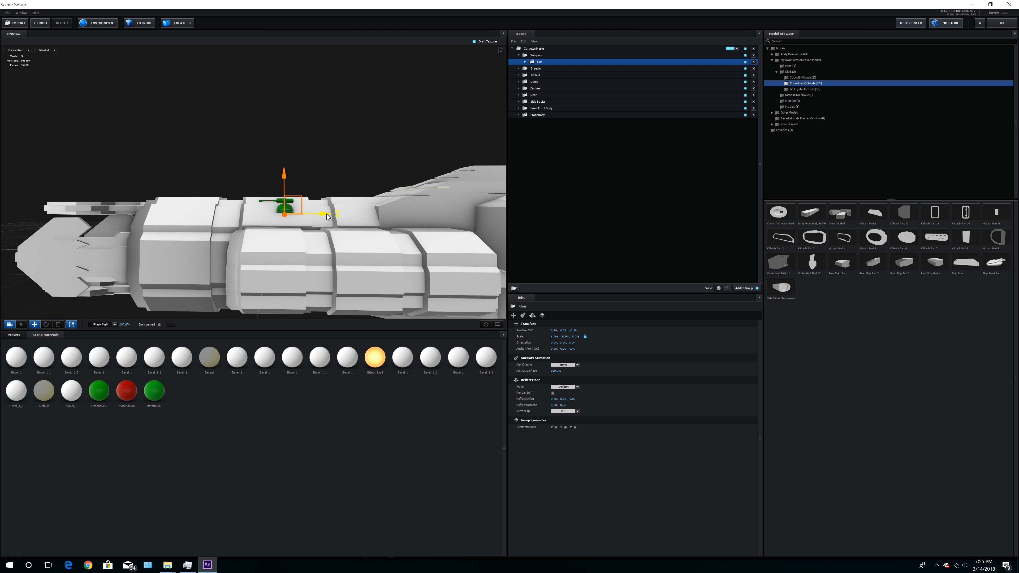
pyautogui.moveTo(283, 173); pyautogui.dragTo(294, 198)
pyautogui.click(68, 326)
# Seat the small gun turret on the flat roof of the side block and check its placement against the ship
pyautogui.moveTo(318, 229); pyautogui.dragTo(314, 260)
pyautogui.click(486, 326)
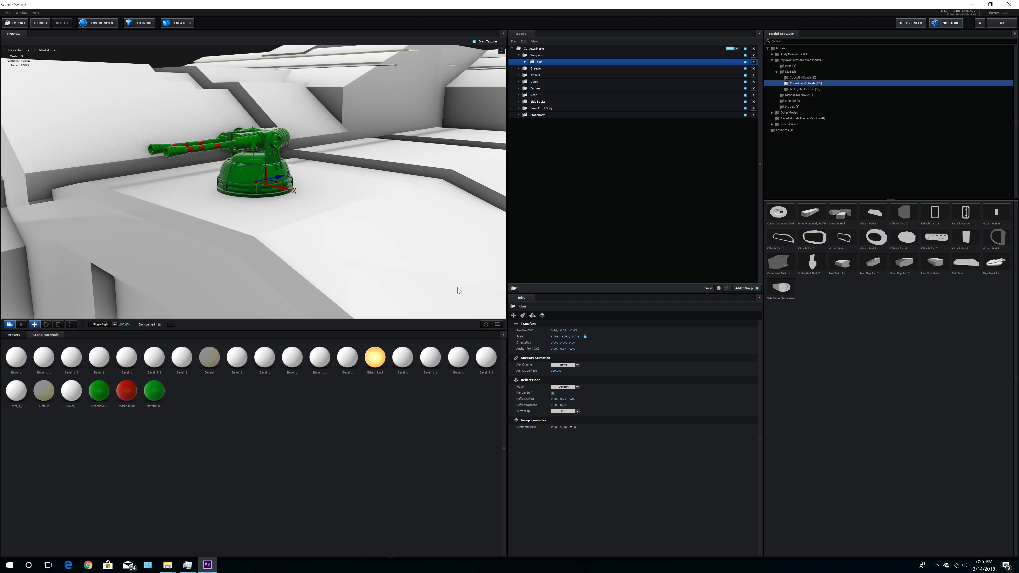
pyautogui.moveTo(424, 274); pyautogui.dragTo(431, 269)
pyautogui.moveTo(287, 186); pyautogui.dragTo(266, 188)
pyautogui.moveTo(346, 203); pyautogui.dragTo(309, 198)
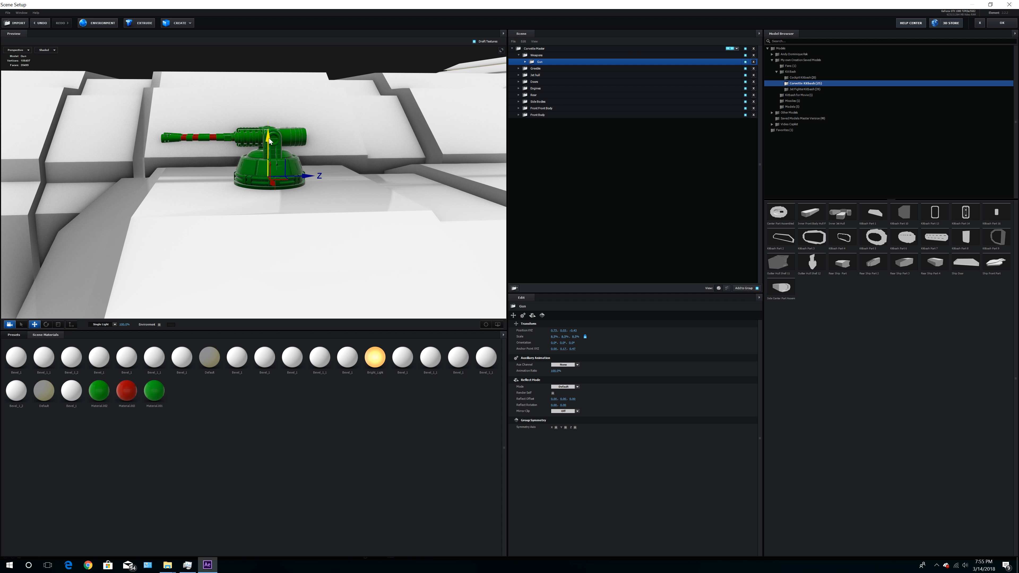
pyautogui.moveTo(269, 139); pyautogui.dragTo(270, 137)
pyautogui.moveTo(216, 199)
pyautogui.mouseDown()
pyautogui.moveTo(248, 197)
pyautogui.moveTo(217, 211)
pyautogui.mouseUp()
pyautogui.scroll(-6, 248, 196)
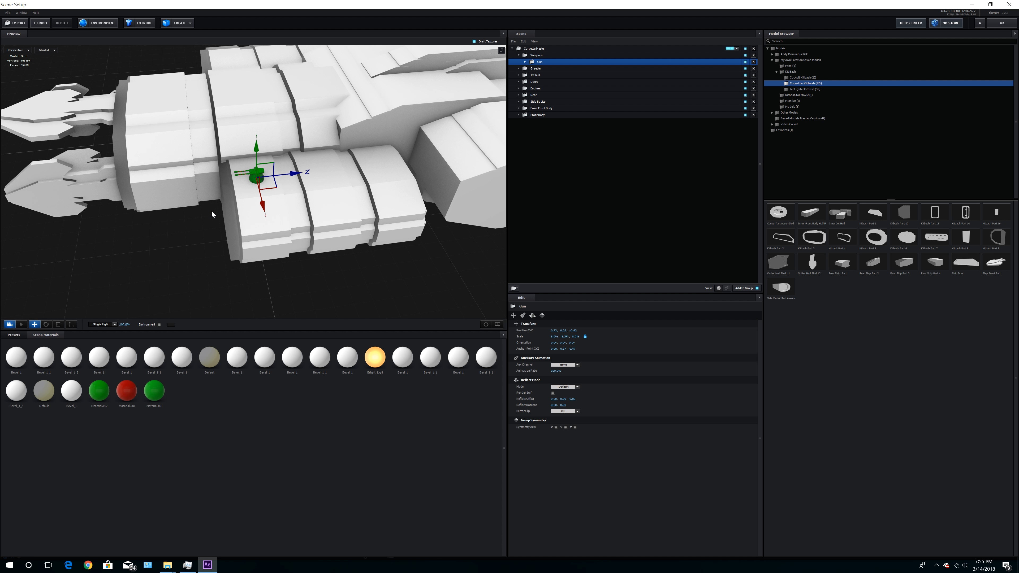
pyautogui.scroll(-1, 328, 220)
pyautogui.moveTo(371, 157); pyautogui.dragTo(286, 215)
pyautogui.scroll(3, 381, 198)
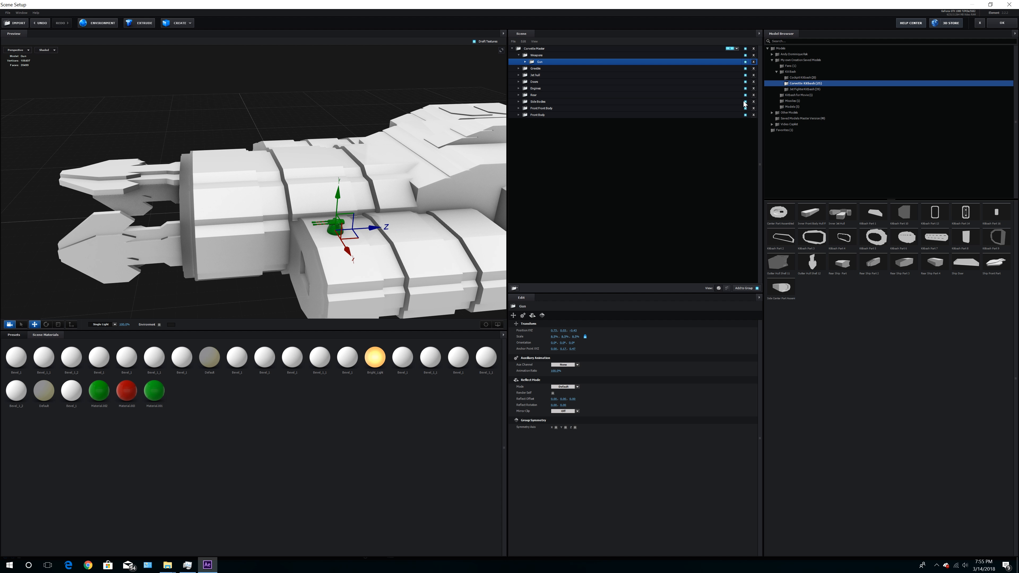
# Create another group folder inside Weapons and name it Missile launcher
pyautogui.click(536, 56)
pyautogui.click(515, 288)
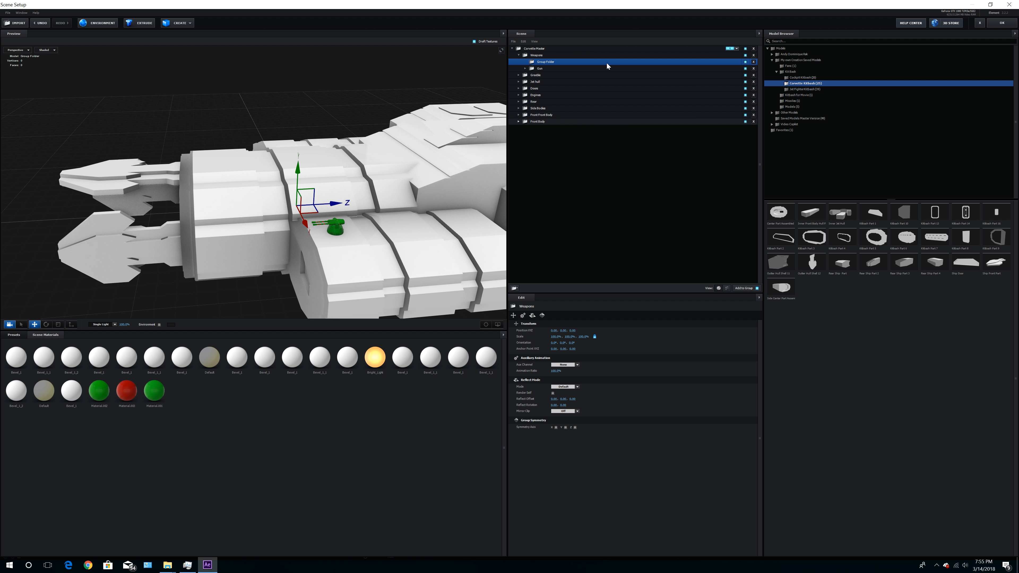
pyautogui.doubleClick(546, 62)
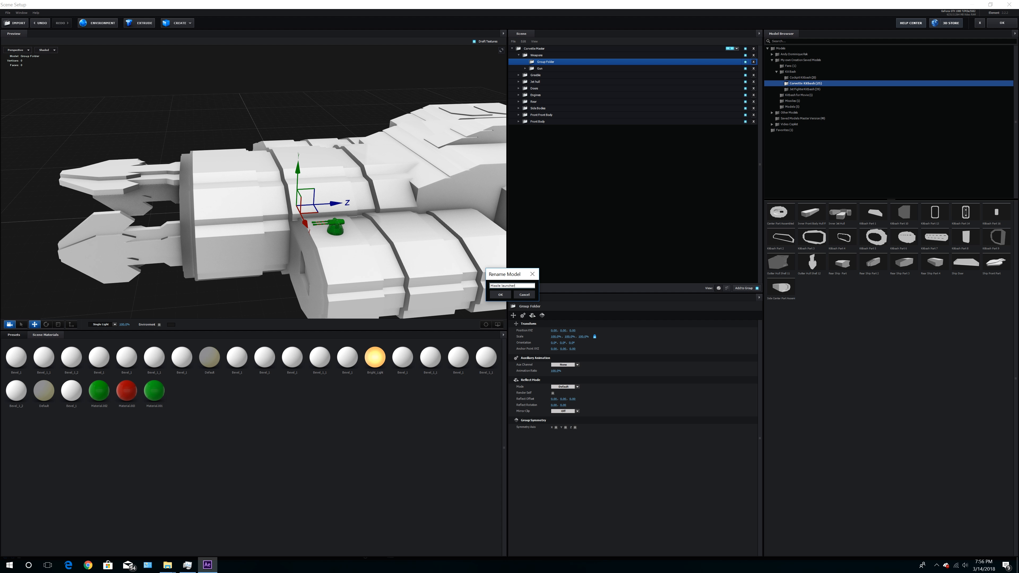
pyautogui.press('Return')
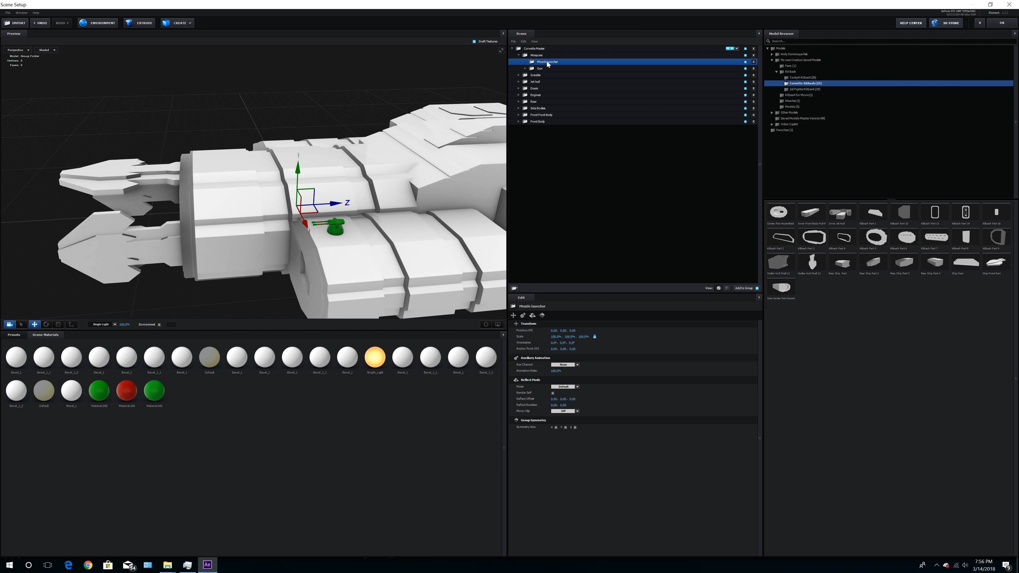
# Import Missile Turret.obj from the Missile Turret folder into the Missile launcher group with the default import preferences
pyautogui.click(18, 23)
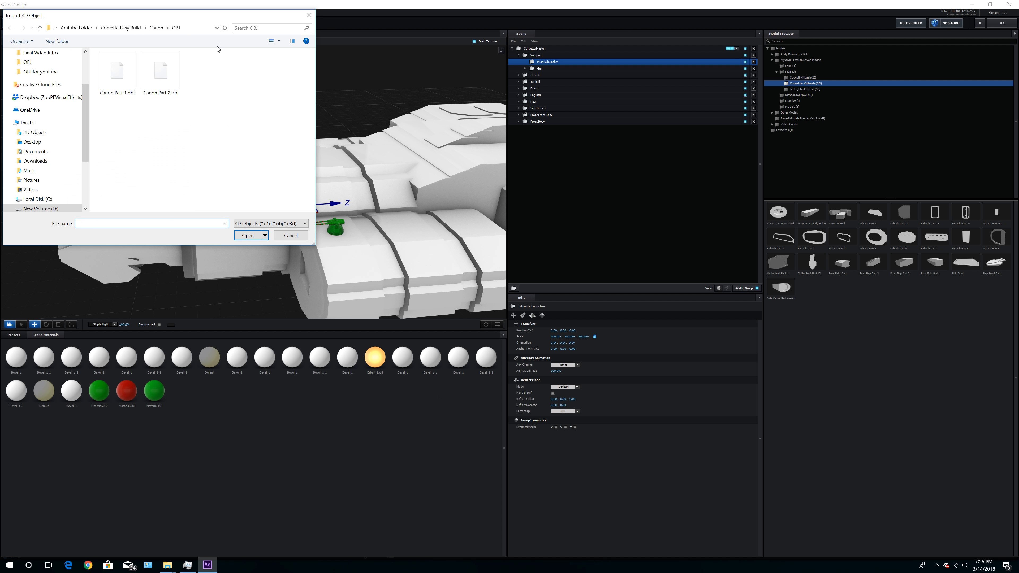
pyautogui.click(120, 28)
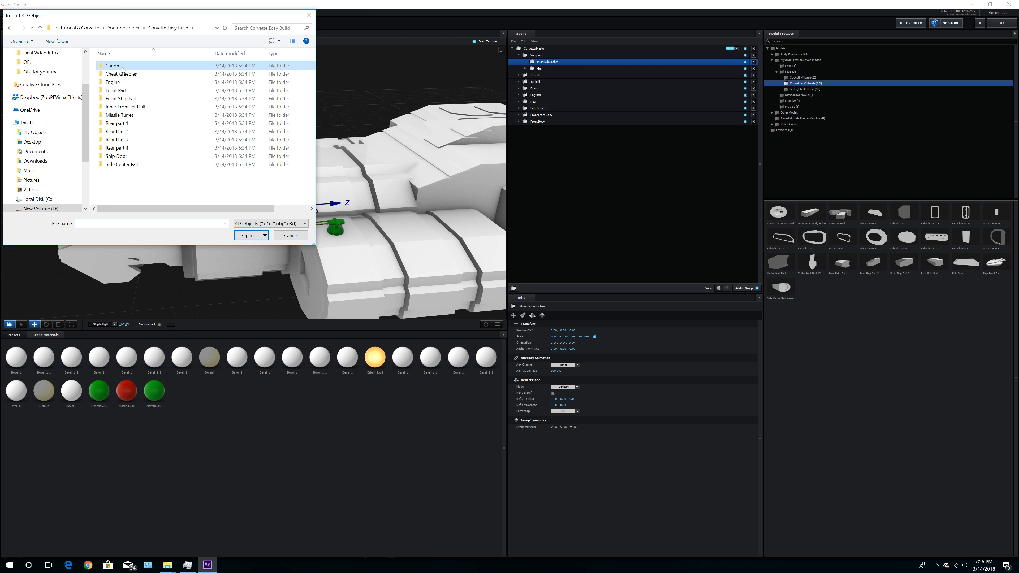
pyautogui.doubleClick(127, 115)
pyautogui.click(112, 67)
pyautogui.doubleClick(112, 69)
pyautogui.doubleClick(114, 74)
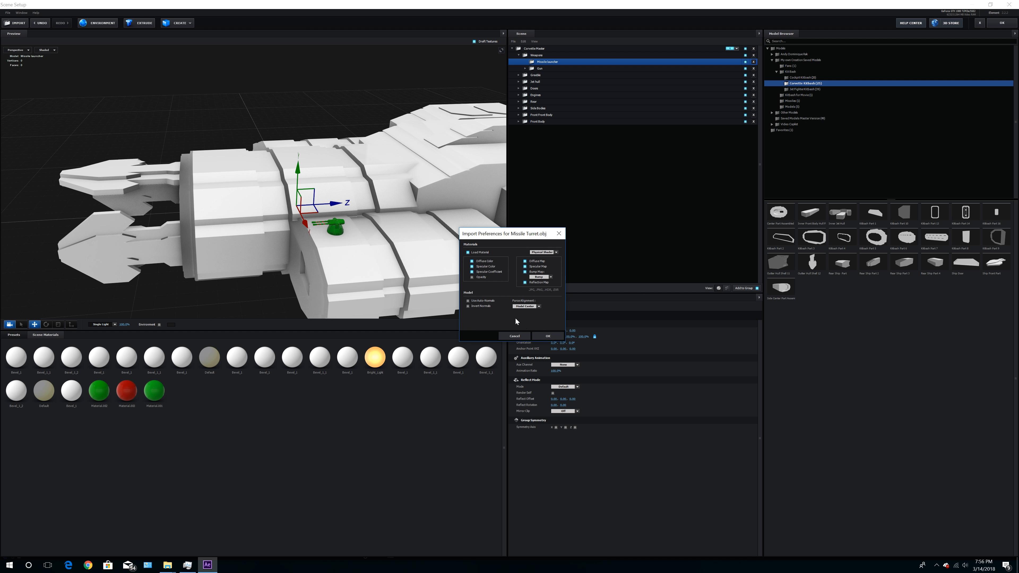
pyautogui.click(548, 336)
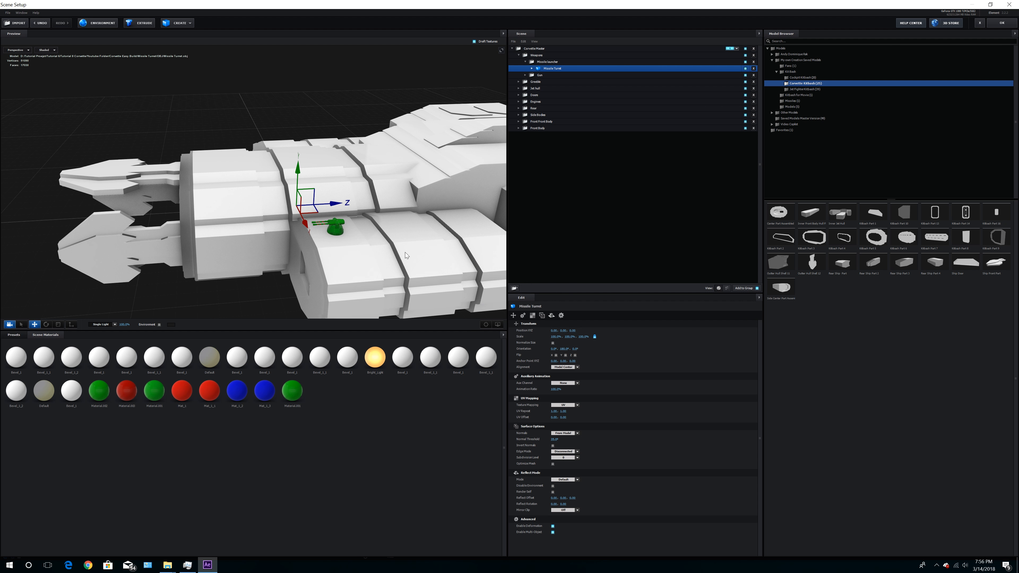
# Raise the missile turret to the top of the central hull and normalize its size
pyautogui.moveTo(333, 255); pyautogui.dragTo(363, 265)
pyautogui.moveTo(292, 158); pyautogui.dragTo(286, 83)
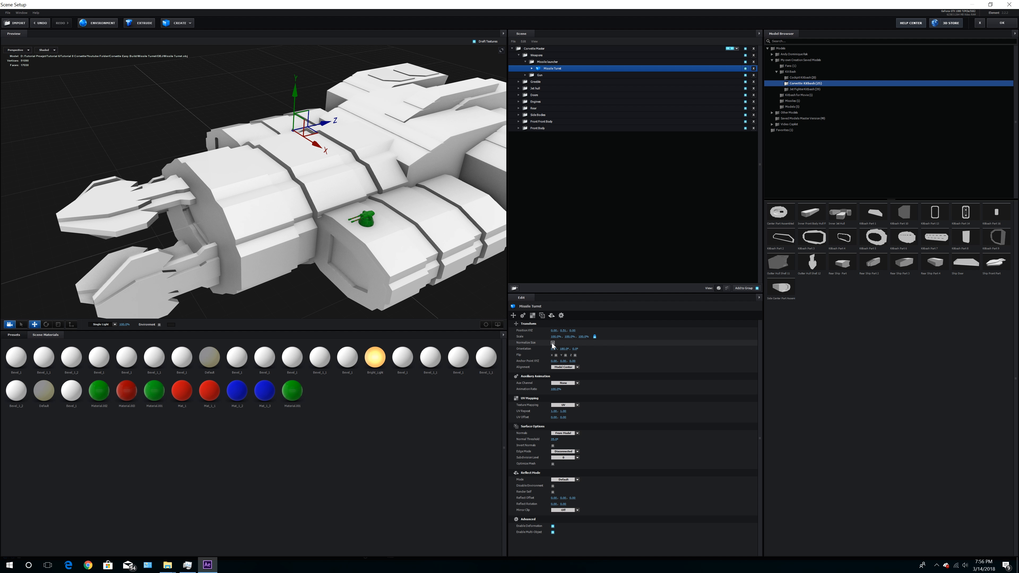
pyautogui.click(552, 342)
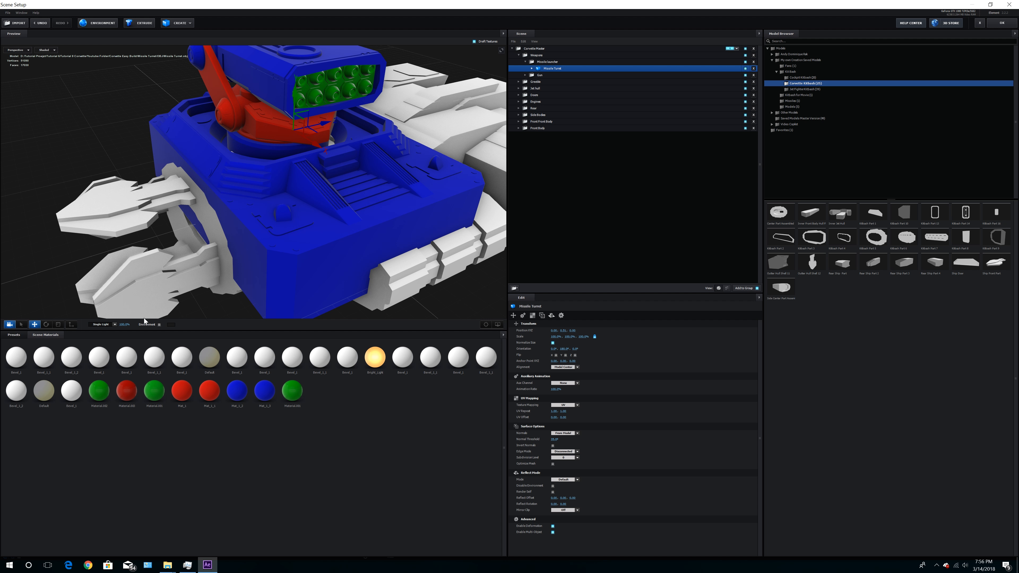
# Rotate the missile turret about the vertical axis to face the nose and scale it down to a small hull-mounted launcher
pyautogui.click(46, 324)
pyautogui.moveTo(335, 144); pyautogui.dragTo(273, 177)
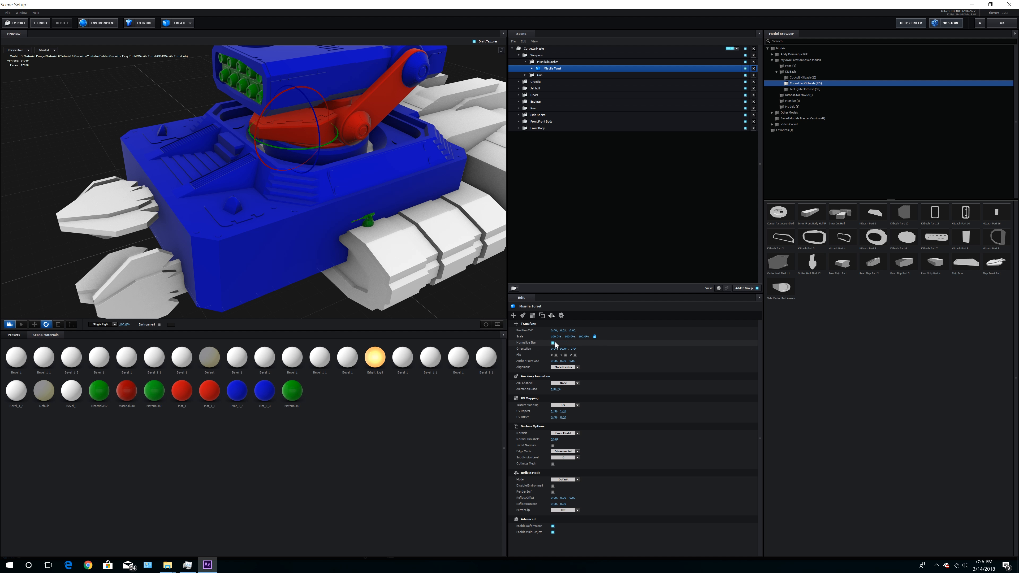
pyautogui.moveTo(555, 336); pyautogui.dragTo(507, 340)
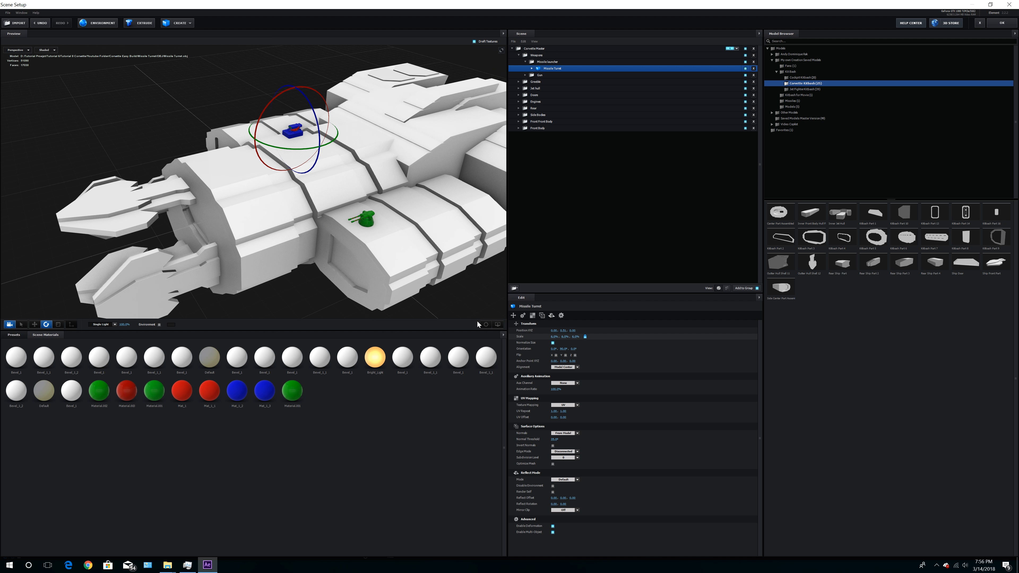
# Lower the missile turret along the vertical axis toward the top surface of the central hull
pyautogui.click(485, 325)
pyautogui.scroll(-5, 344, 217)
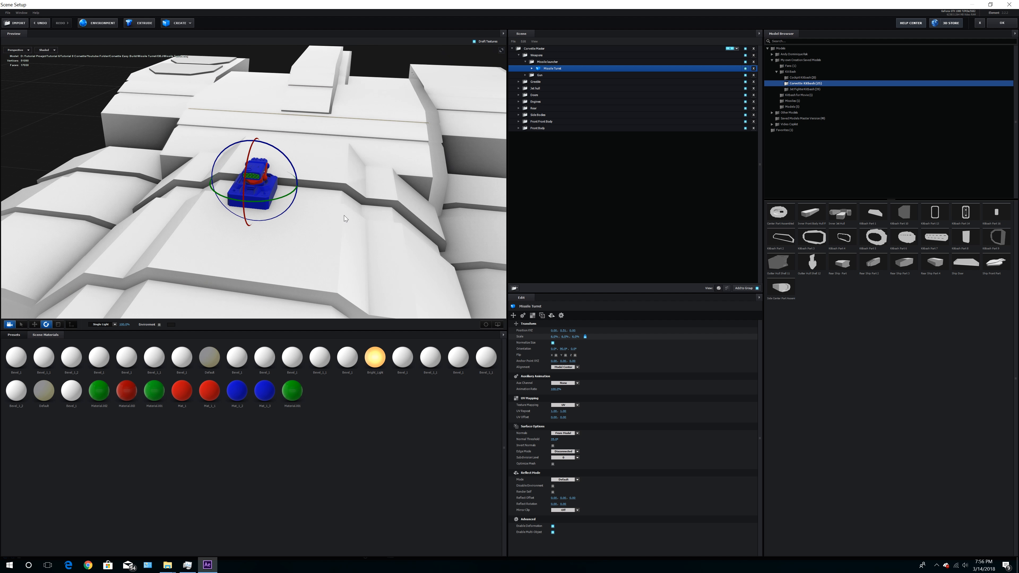
pyautogui.moveTo(344, 214); pyautogui.dragTo(341, 214)
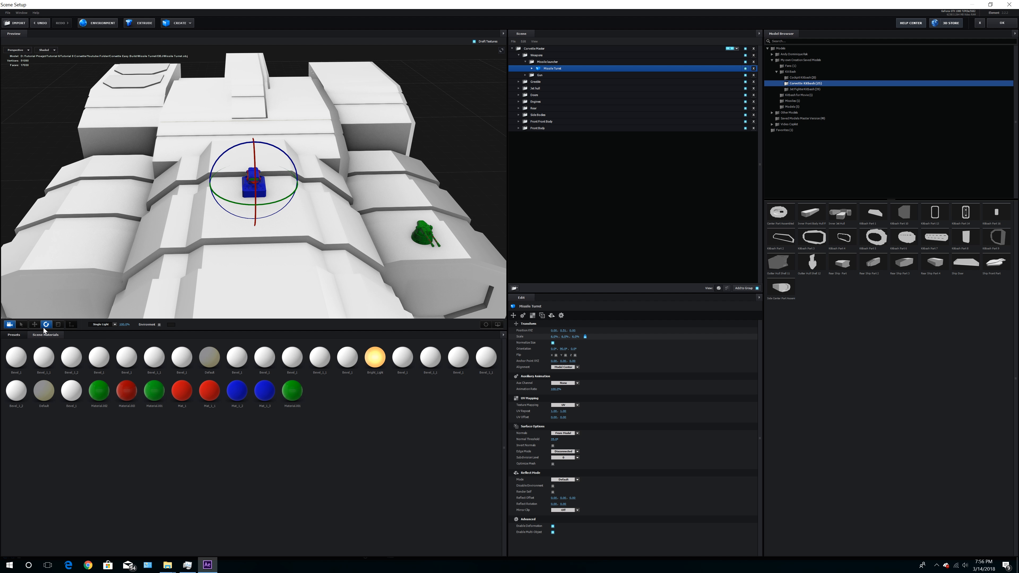
pyautogui.click(34, 324)
pyautogui.moveTo(256, 157); pyautogui.dragTo(259, 182)
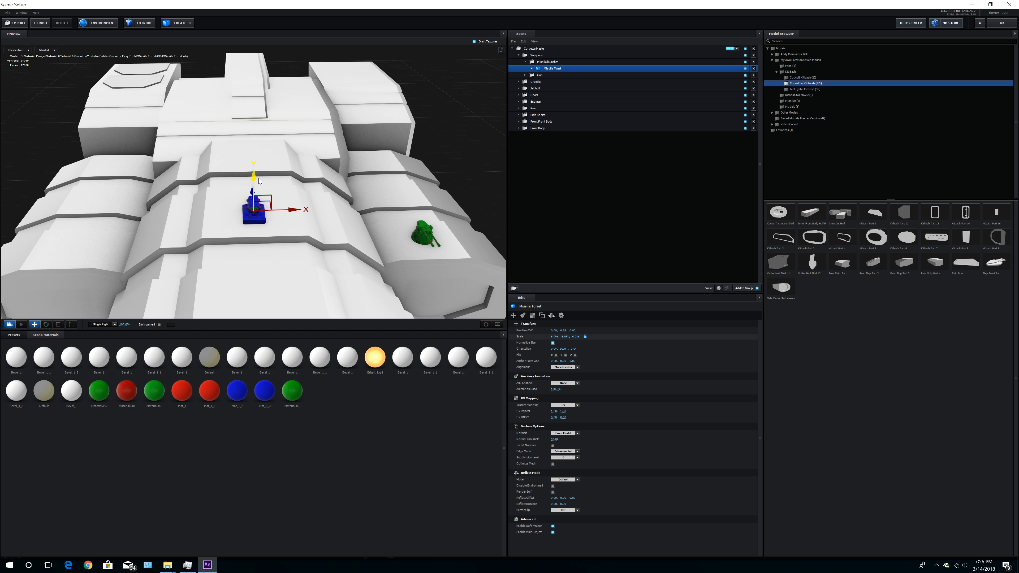
# Seat the missile turret's base on the central hull plate and shift it sideways along X off the centerline
pyautogui.click(486, 324)
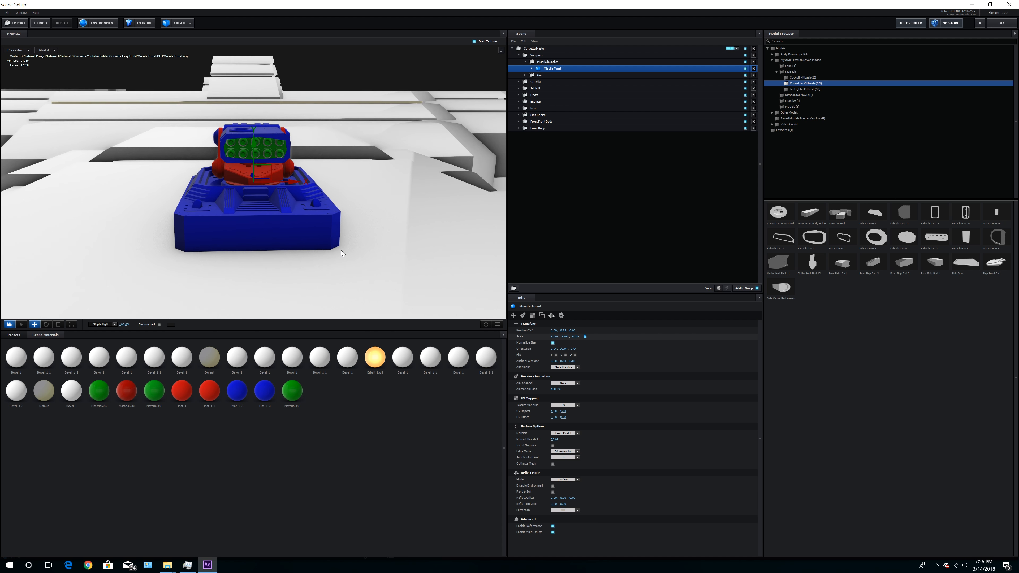
pyautogui.moveTo(340, 250); pyautogui.dragTo(340, 245)
pyautogui.scroll(-2, 331, 239)
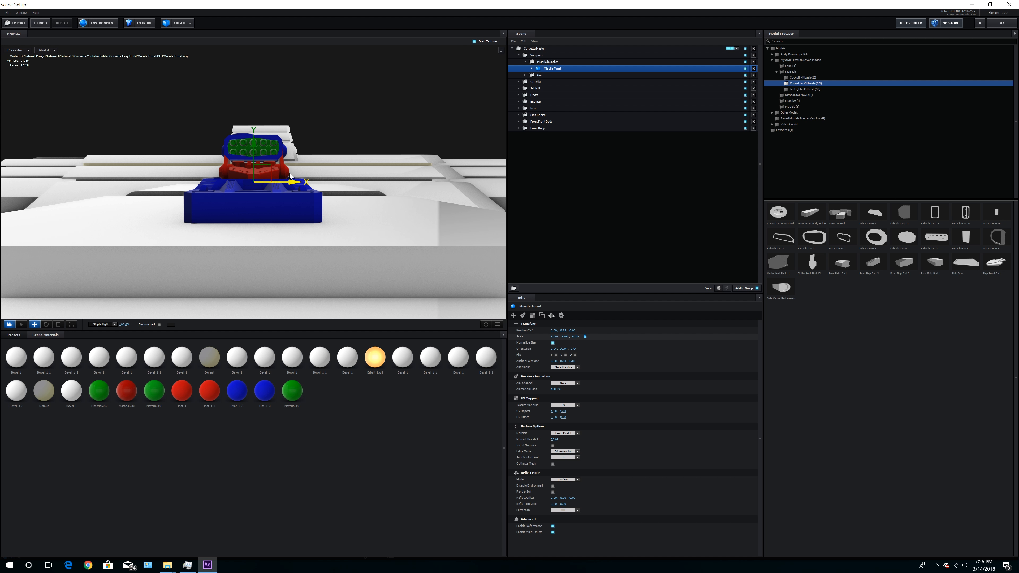
pyautogui.moveTo(255, 148)
pyautogui.mouseDown()
pyautogui.moveTo(255, 124)
pyautogui.moveTo(255, 163)
pyautogui.mouseUp()
pyautogui.moveTo(288, 196); pyautogui.dragTo(155, 209)
pyautogui.moveTo(217, 224); pyautogui.dragTo(202, 198)
# Reset all five coloured materials of the missile turret model to default white
pyautogui.click(533, 68)
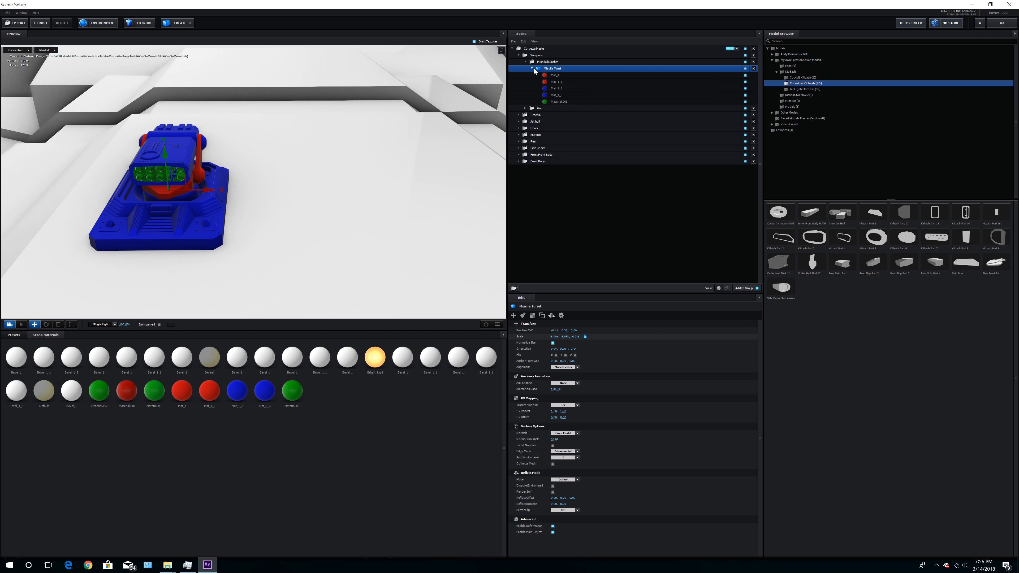
pyautogui.rightClick(545, 76)
pyautogui.click(561, 78)
pyautogui.rightClick(550, 82)
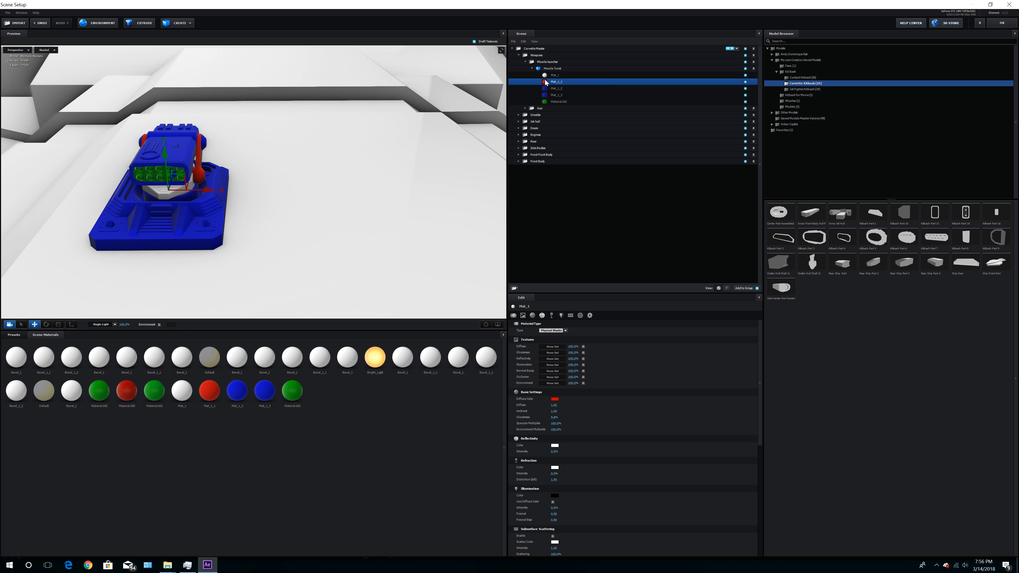
pyautogui.click(555, 86)
pyautogui.rightClick(545, 88)
pyautogui.click(556, 92)
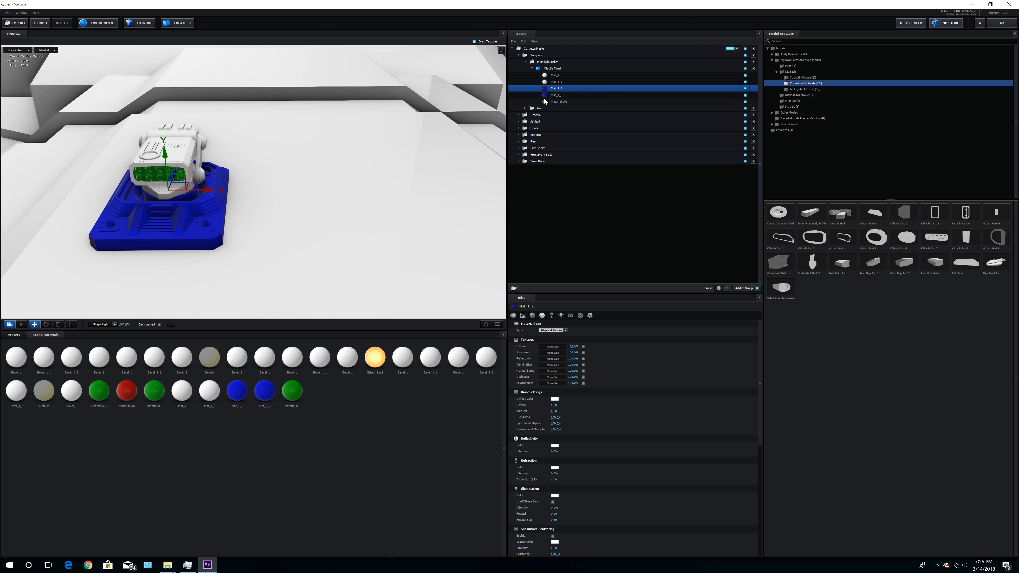
pyautogui.rightClick(545, 96)
pyautogui.click(561, 101)
pyautogui.rightClick(546, 102)
pyautogui.click(562, 107)
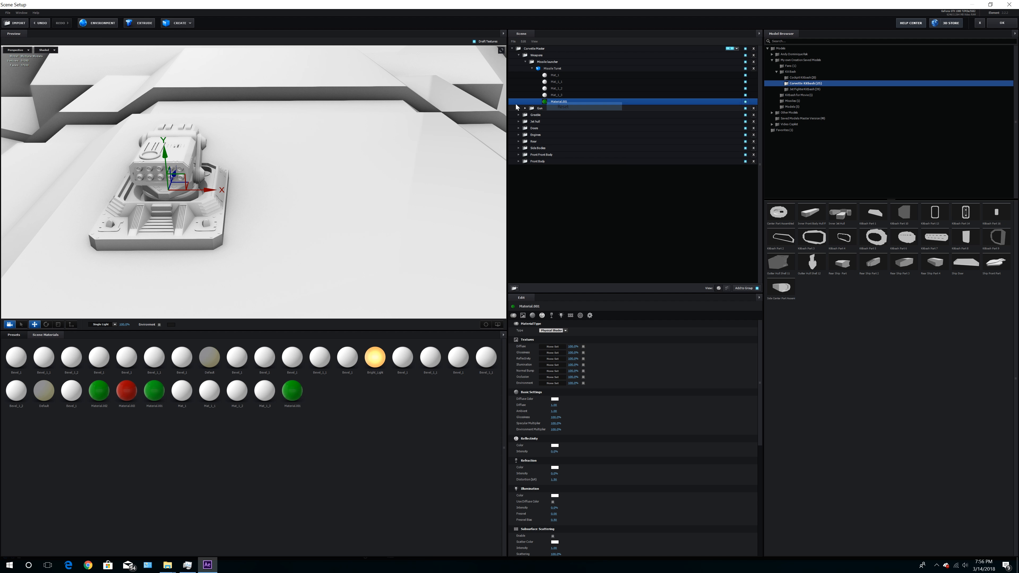
# Reset the materials of both cannon parts in the Gun group to default white and collapse the weapon subgroups
pyautogui.click(532, 68)
pyautogui.click(525, 62)
pyautogui.click(525, 69)
pyautogui.click(531, 75)
pyautogui.click(558, 82)
pyautogui.rightClick(547, 82)
pyautogui.click(563, 88)
pyautogui.click(531, 89)
pyautogui.click(558, 94)
pyautogui.rightClick(546, 95)
pyautogui.click(555, 101)
pyautogui.rightClick(552, 102)
pyautogui.click(562, 105)
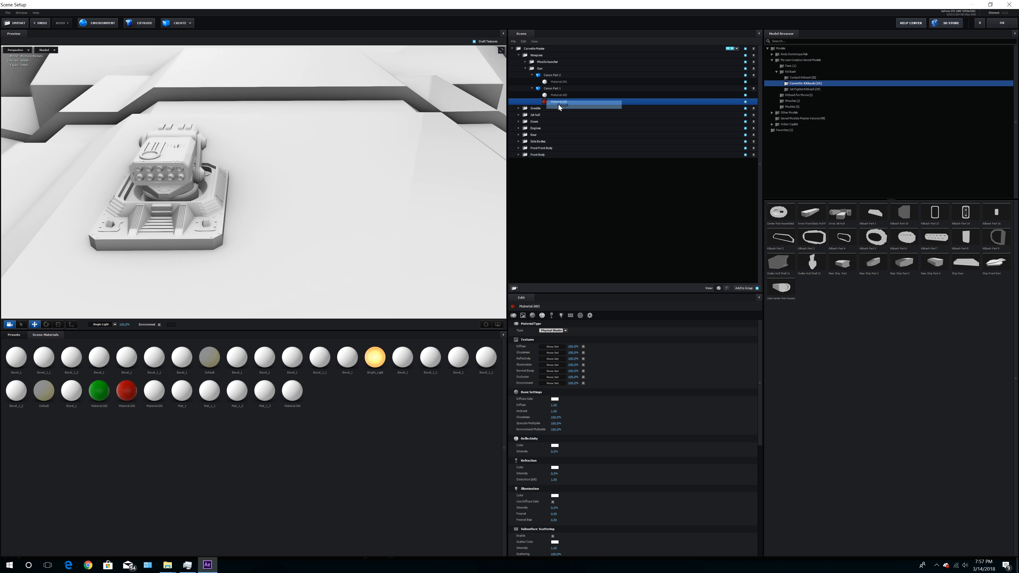
pyautogui.click(532, 89)
pyautogui.click(532, 75)
pyautogui.click(525, 68)
# Select the missile turret on the hull and slide it slightly toward the rear along its Z axis
pyautogui.scroll(-5, 344, 182)
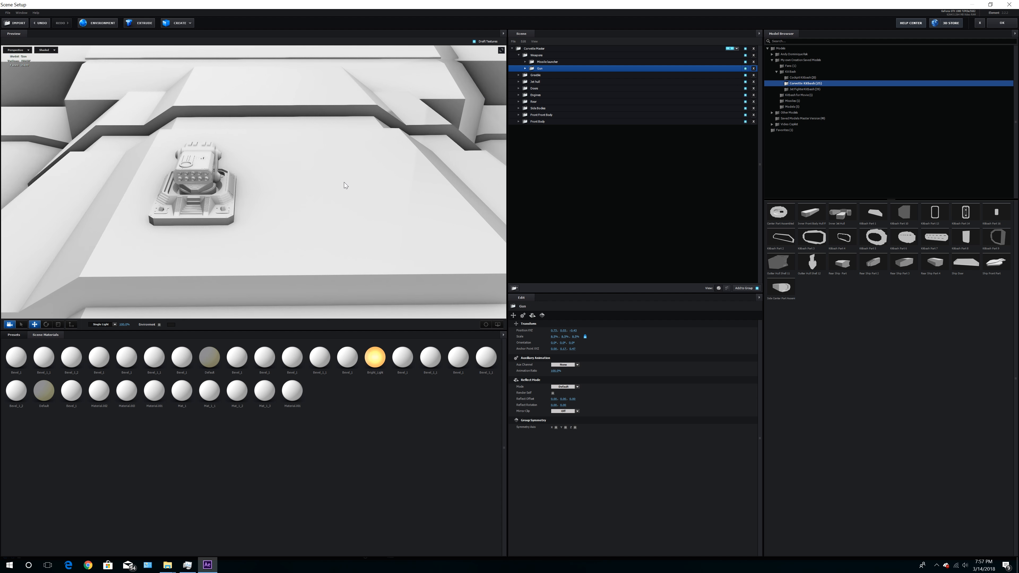
pyautogui.scroll(-6, 344, 182)
pyautogui.moveTo(385, 199); pyautogui.dragTo(331, 163)
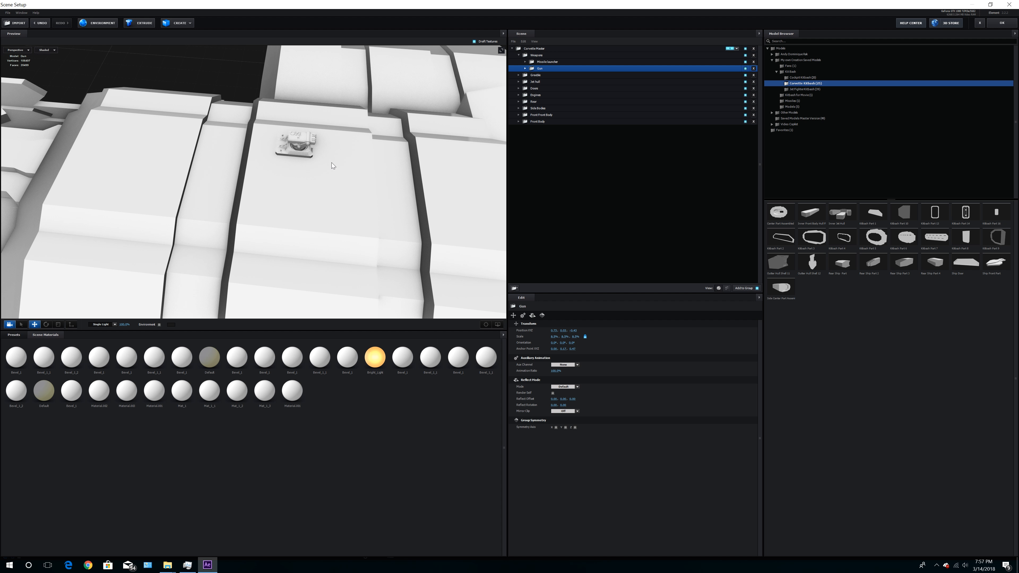
pyautogui.rightClick(294, 146)
pyautogui.click(303, 168)
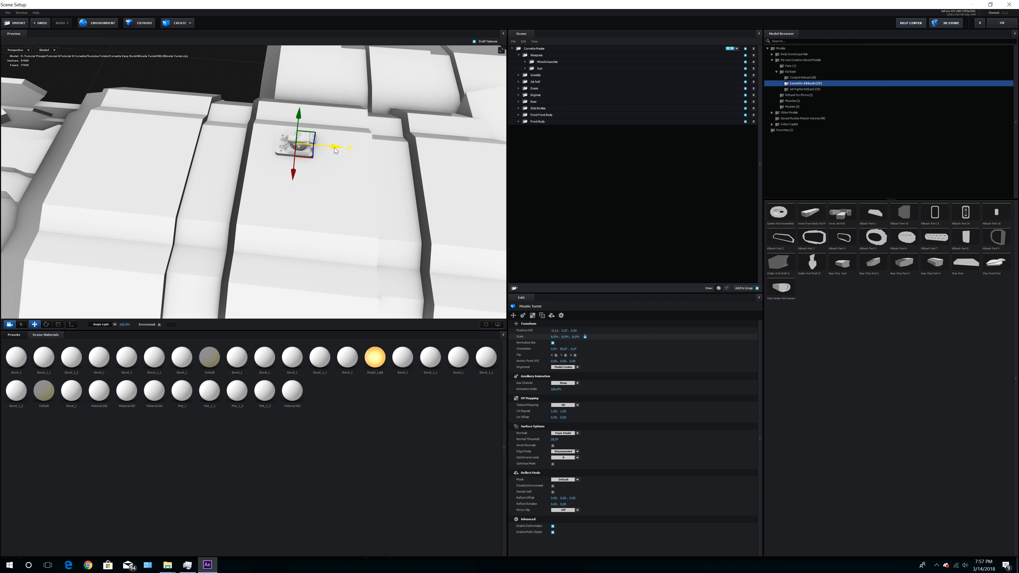
pyautogui.moveTo(338, 146); pyautogui.dragTo(359, 149)
pyautogui.moveTo(275, 199); pyautogui.dragTo(311, 185)
pyautogui.scroll(-5, 310, 185)
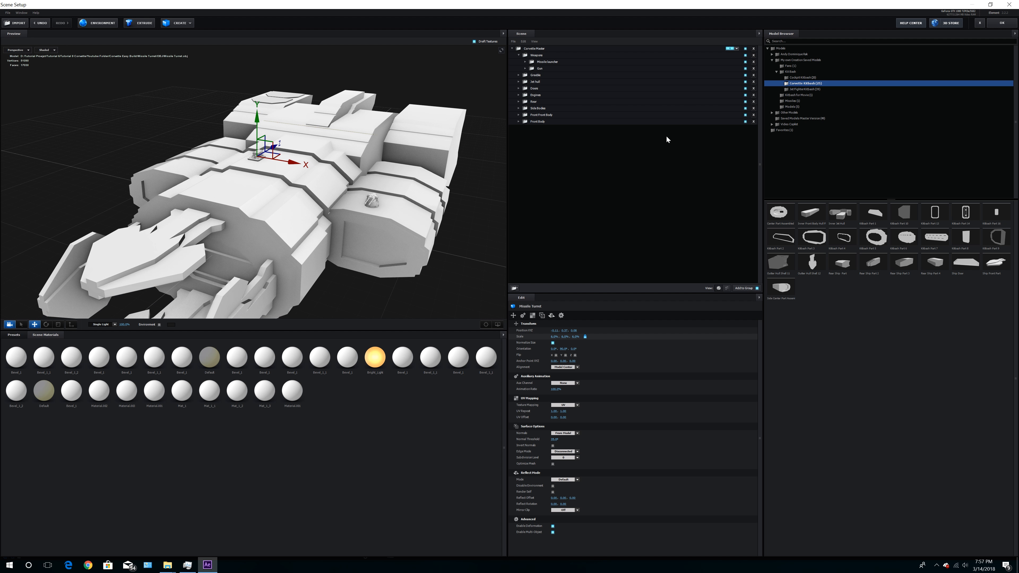
# Apply the scene setup changes and orbit the composition camera around the Corvette to show both turrets
pyautogui.click(1002, 23)
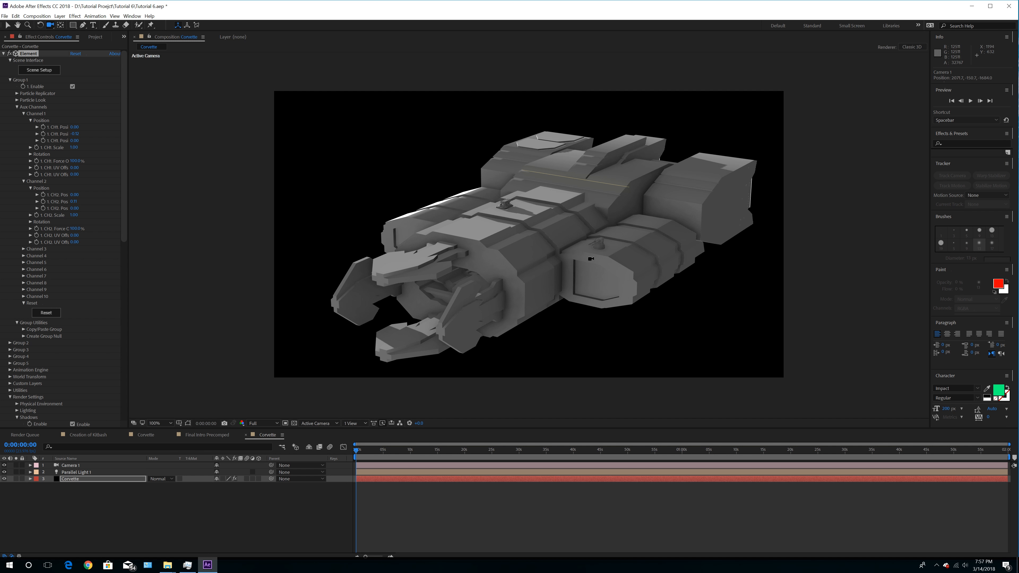
pyautogui.moveTo(562, 277); pyautogui.dragTo(531, 223)
pyautogui.moveTo(631, 278)
pyautogui.mouseDown()
pyautogui.moveTo(602, 276)
pyautogui.moveTo(646, 281)
pyautogui.mouseUp()
pyautogui.moveTo(593, 300); pyautogui.dragTo(624, 269)
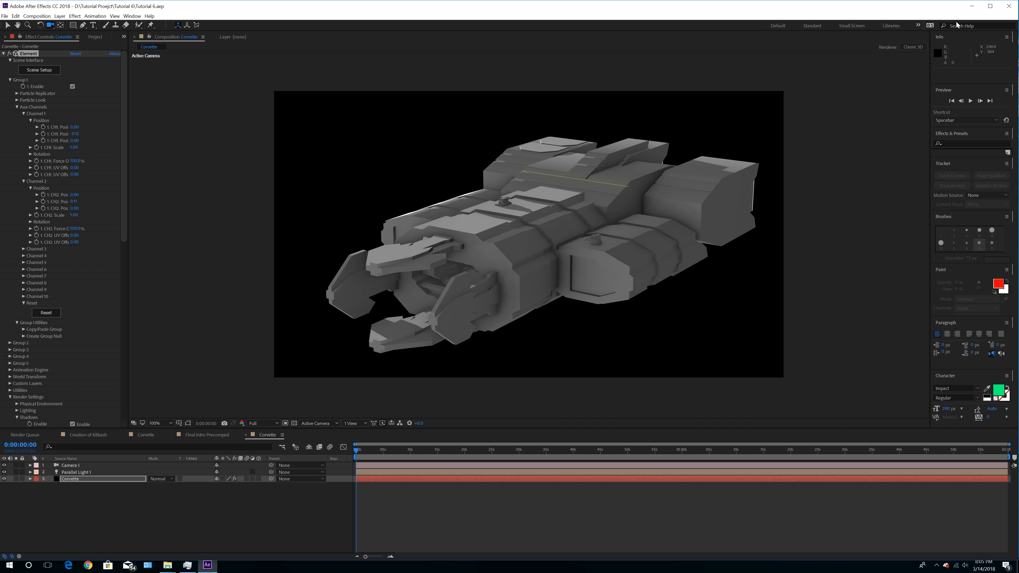
# Reopen the Element scene setup, collapse the Weapons group and select it
pyautogui.click(990, 6)
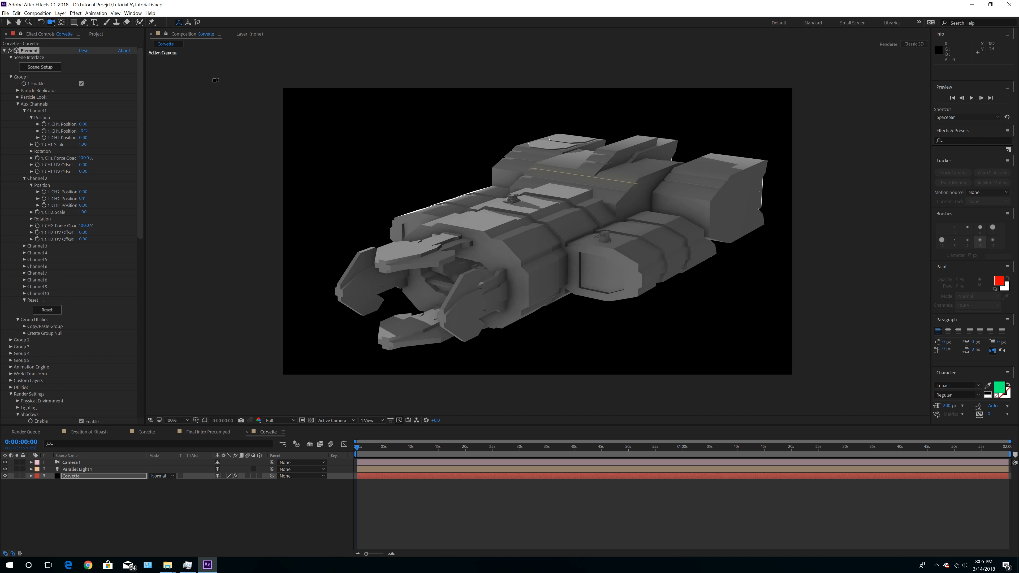
pyautogui.click(40, 67)
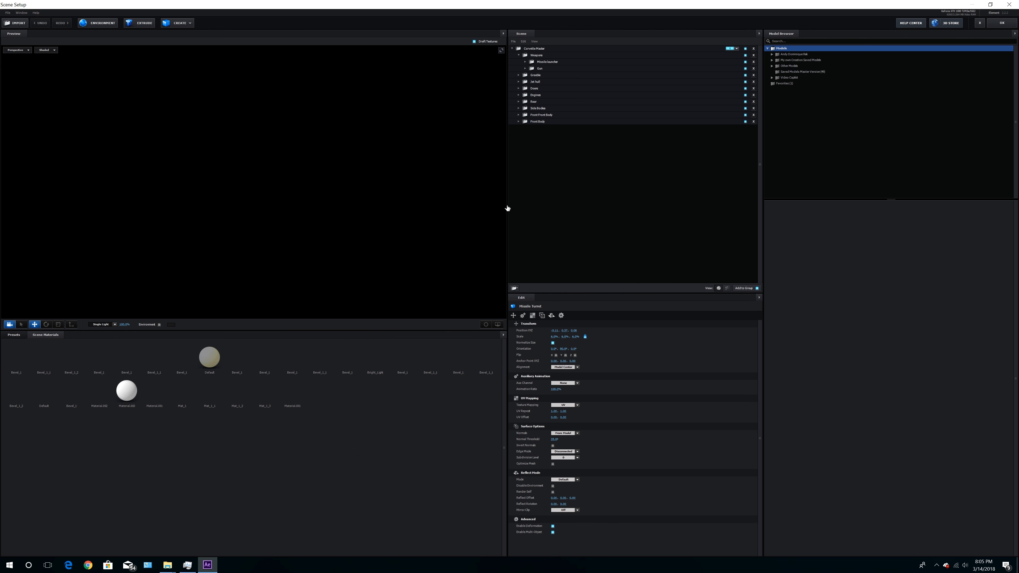
pyautogui.click(519, 55)
pyautogui.click(536, 55)
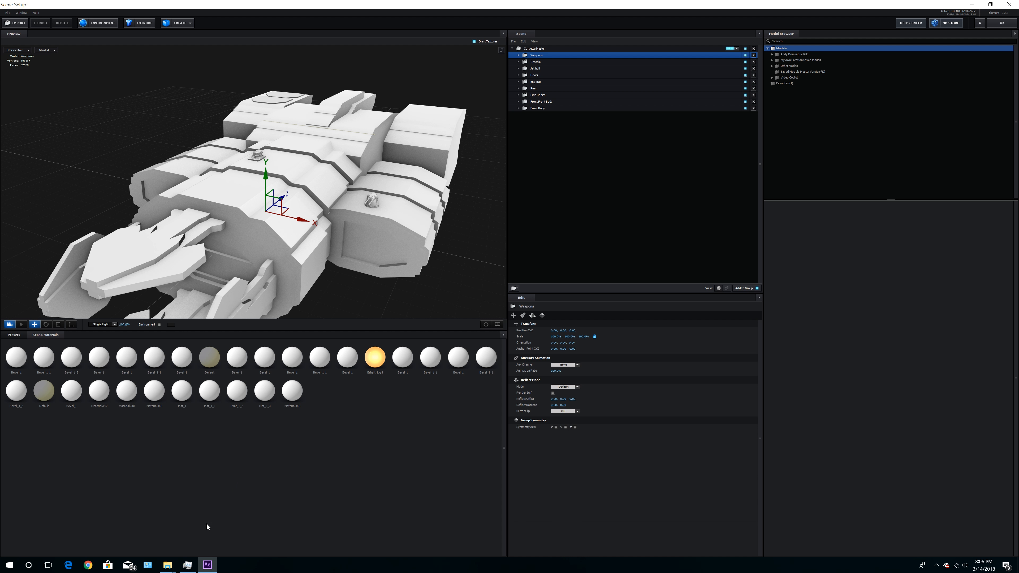
# Switch to File Explorer to check the part folders inside Corvette Easy Build, then return to the scene setup
pyautogui.moveTo(168, 564)
pyautogui.click(155, 539)
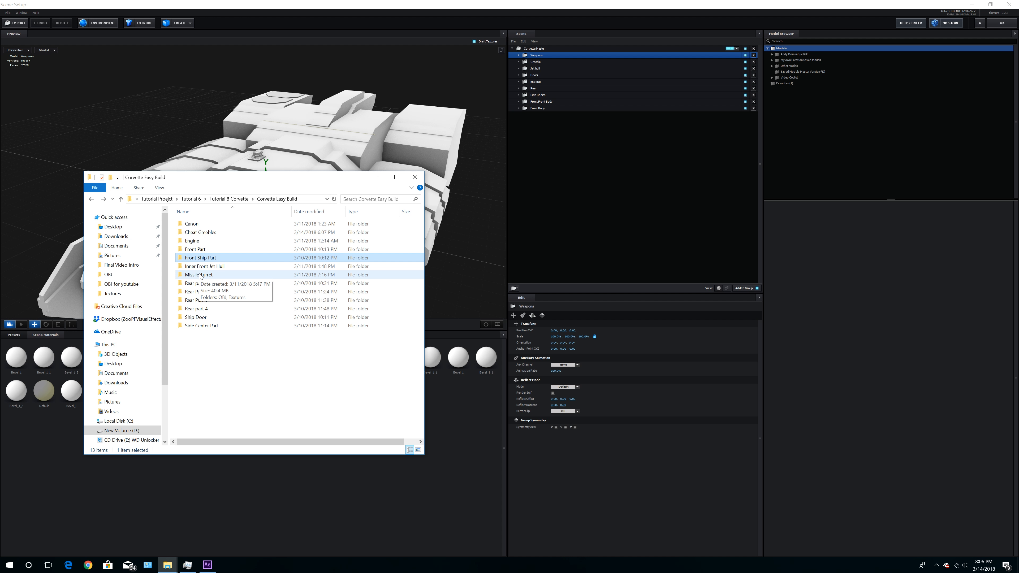
pyautogui.click(375, 179)
# Expand the first Front Part in the Front Body group and browse for a diffuse texture for its first bevel material
pyautogui.click(518, 108)
pyautogui.click(525, 115)
pyautogui.click(549, 122)
pyautogui.click(554, 347)
pyautogui.click(586, 319)
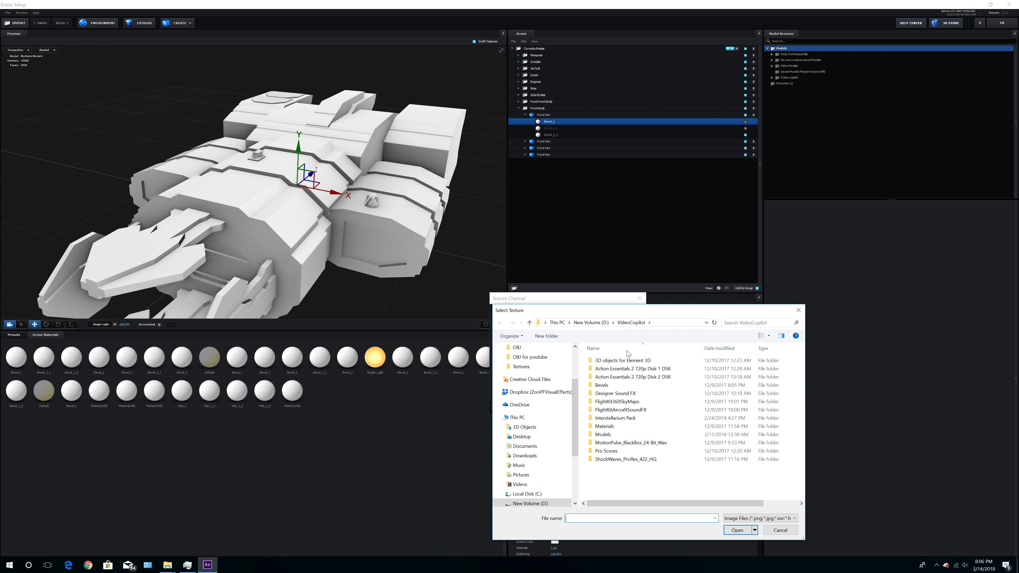
# Load the Center_Part_Assembled albedo PNG from Corvette Easy Build's Front Part Textures folder as the bevel material's diffuse texture
pyautogui.click(592, 323)
pyautogui.click(605, 441)
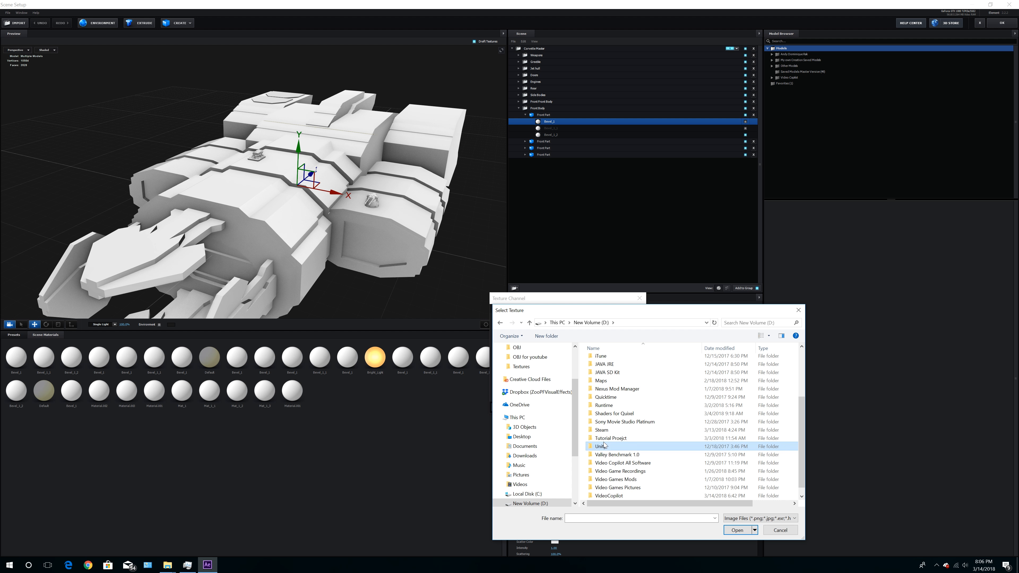
pyautogui.doubleClick(606, 439)
pyautogui.doubleClick(611, 361)
pyautogui.doubleClick(612, 476)
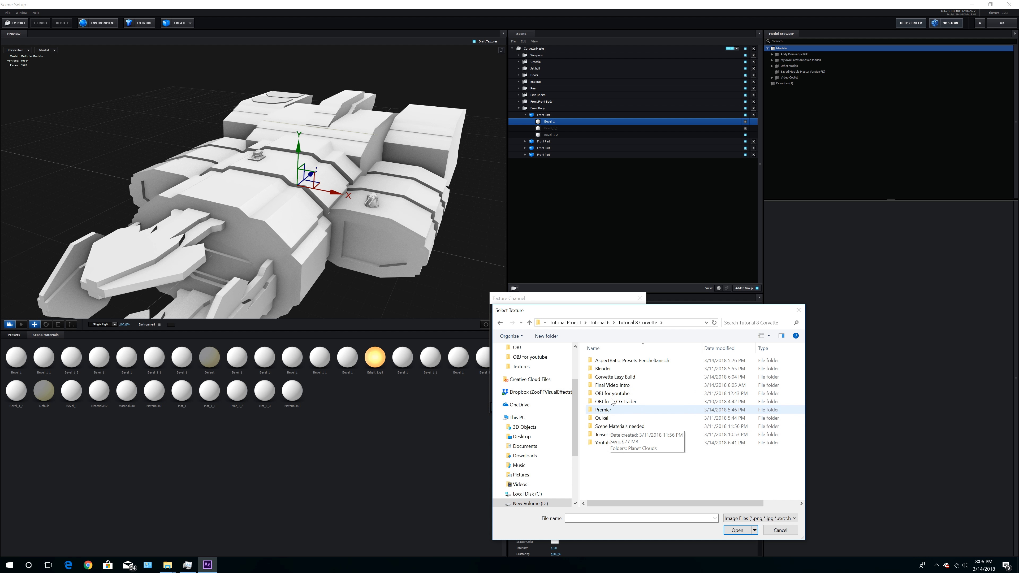
pyautogui.click(613, 378)
pyautogui.doubleClick(613, 378)
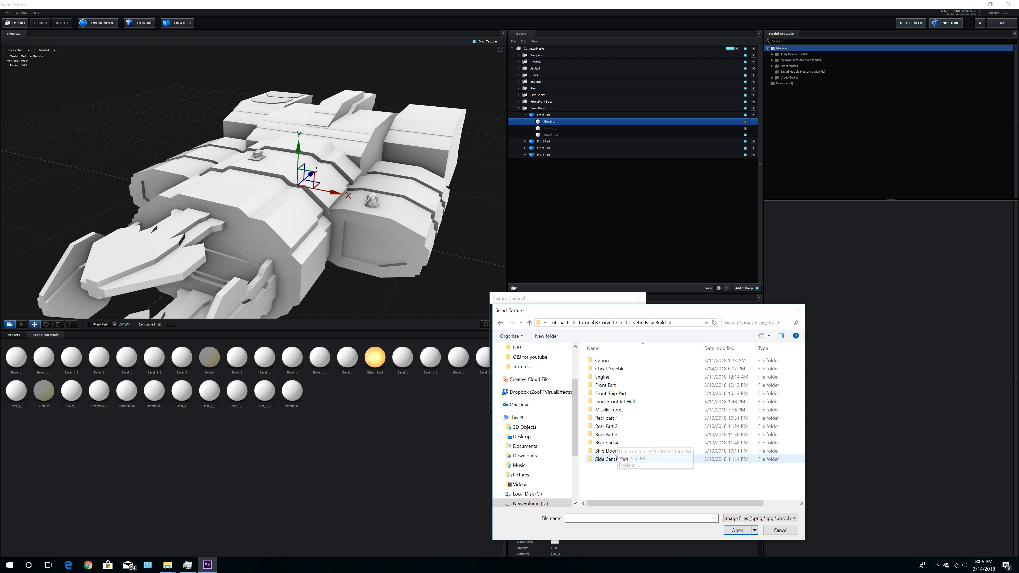
pyautogui.doubleClick(605, 385)
pyautogui.doubleClick(606, 367)
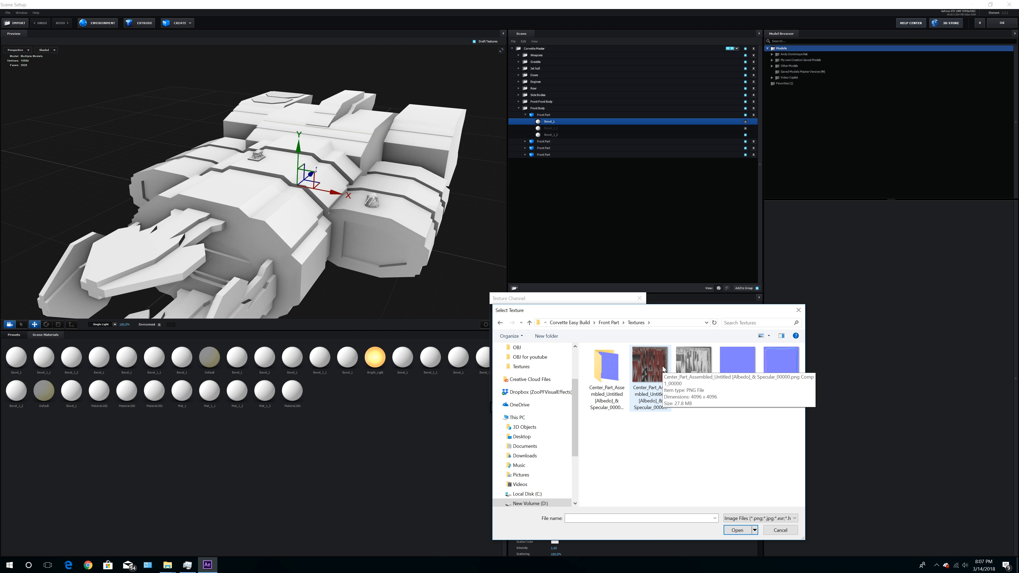
pyautogui.doubleClick(647, 374)
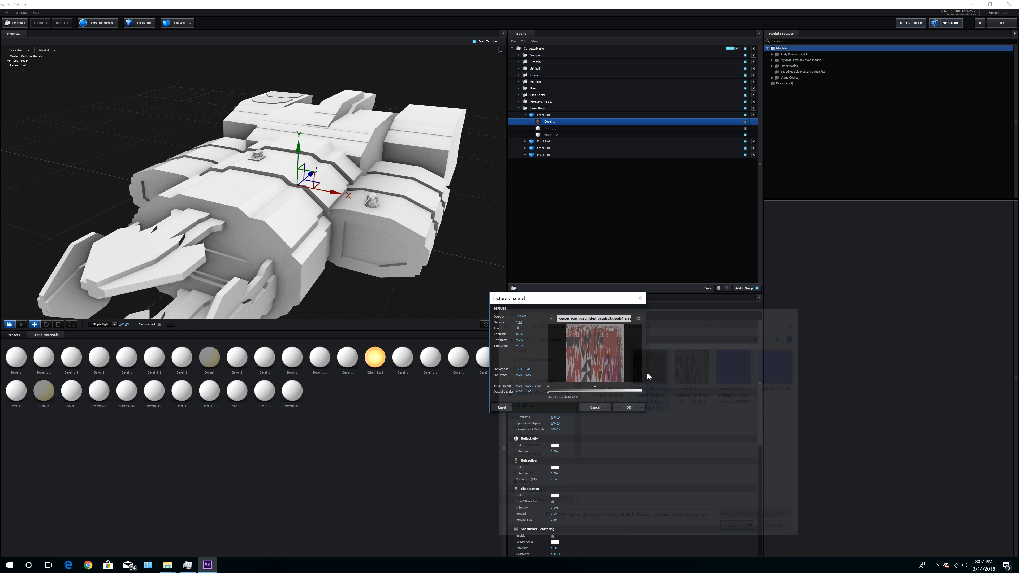
pyautogui.click(626, 407)
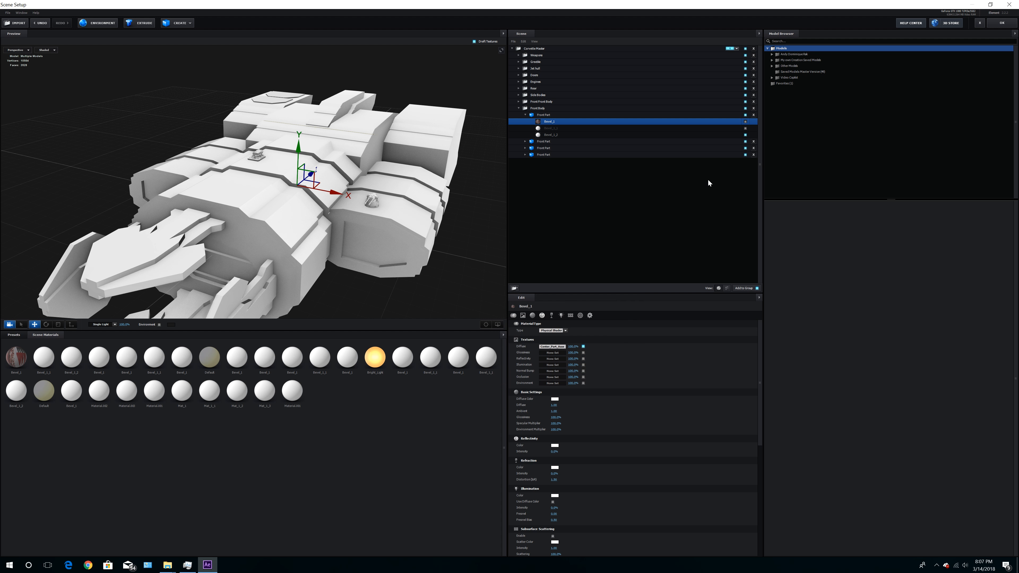
# Hide every ship group except Front Body to isolate the central hull and view it from the front
pyautogui.click(745, 55)
pyautogui.click(745, 62)
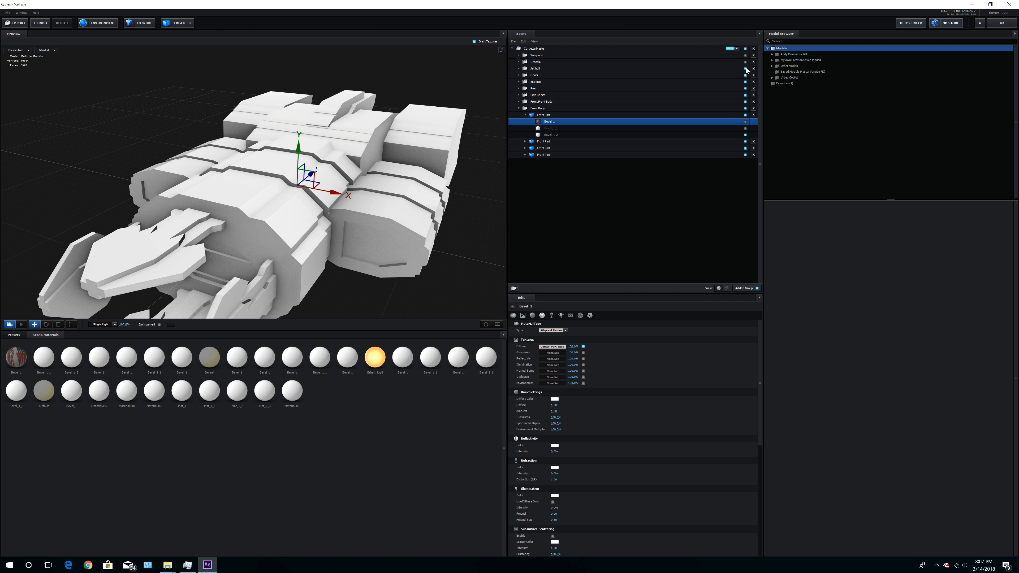
pyautogui.click(745, 76)
pyautogui.click(746, 89)
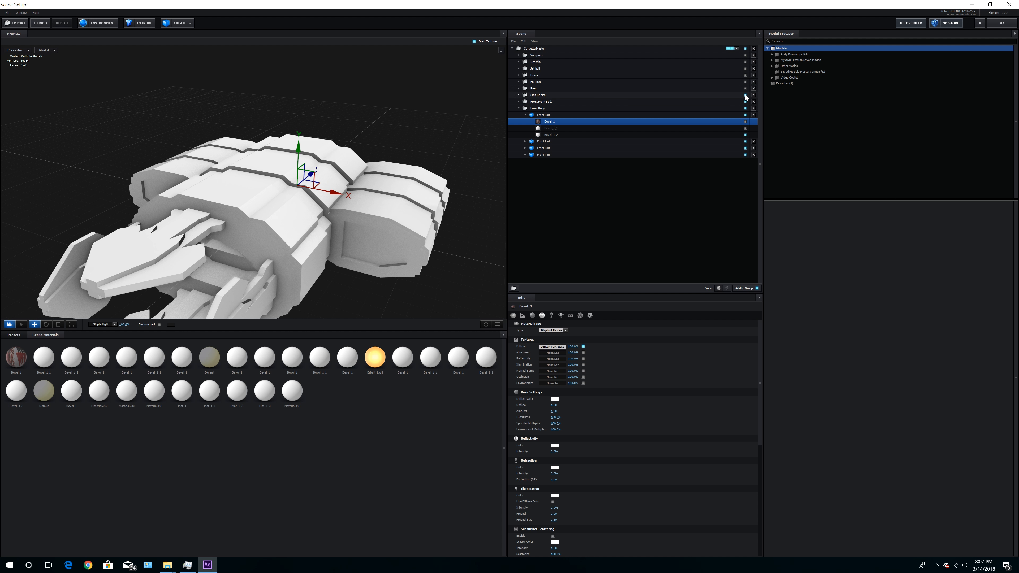
pyautogui.click(745, 95)
pyautogui.click(745, 102)
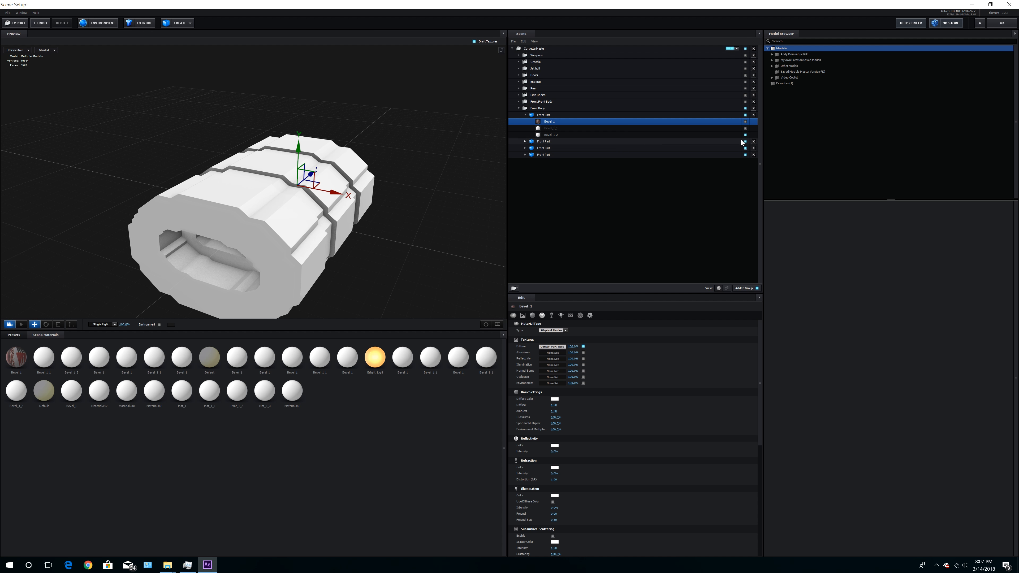
pyautogui.moveTo(470, 226); pyautogui.dragTo(247, 253)
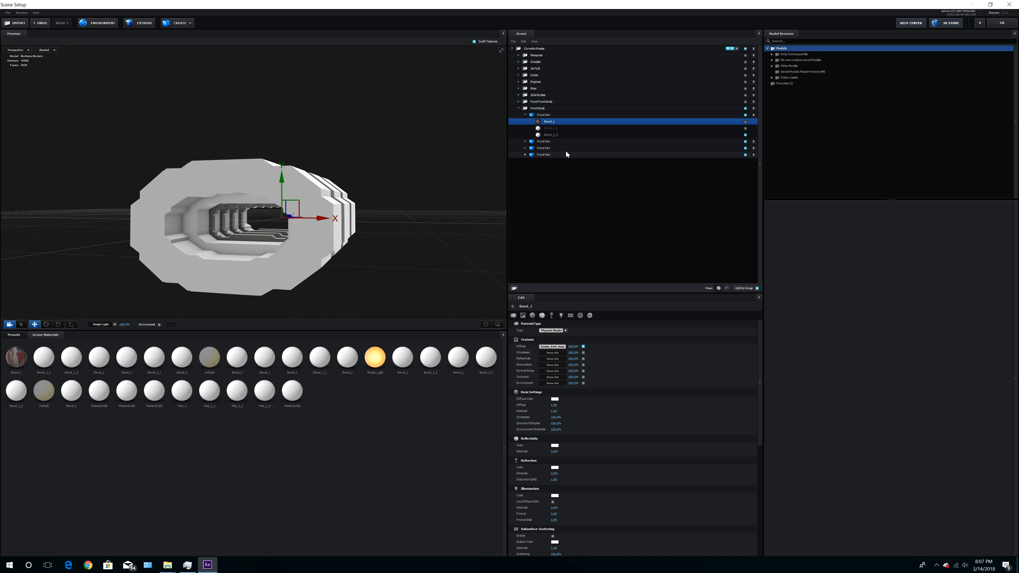
# Load the greyscale center part map from the same Textures folder into the bevel material's Glossiness channel
pyautogui.click(547, 354)
pyautogui.click(584, 325)
pyautogui.doubleClick(706, 377)
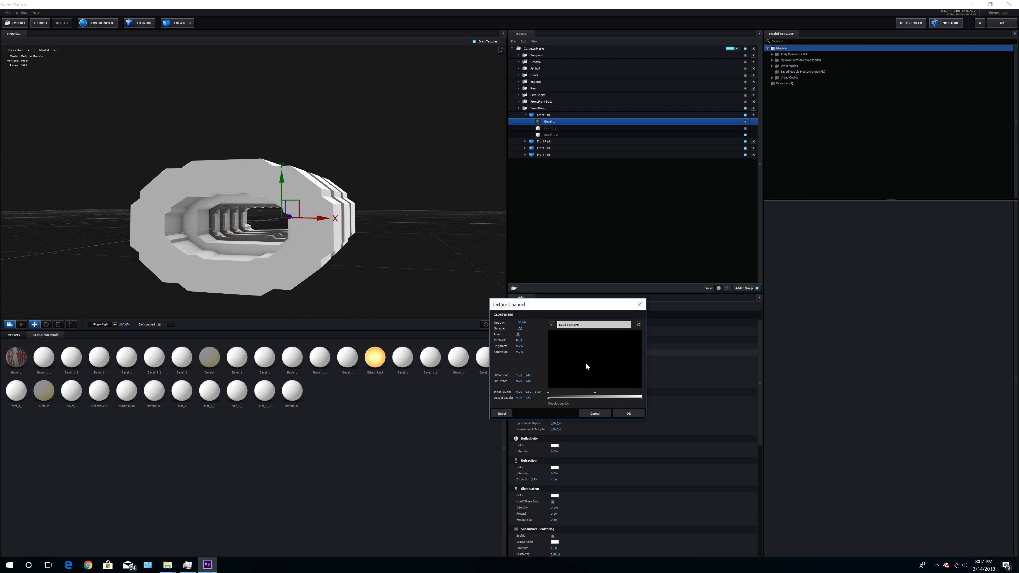
pyautogui.click(628, 414)
# Load the first blue normal map from the Textures folder into the bevel material's Normal Bump channel
pyautogui.click(549, 373)
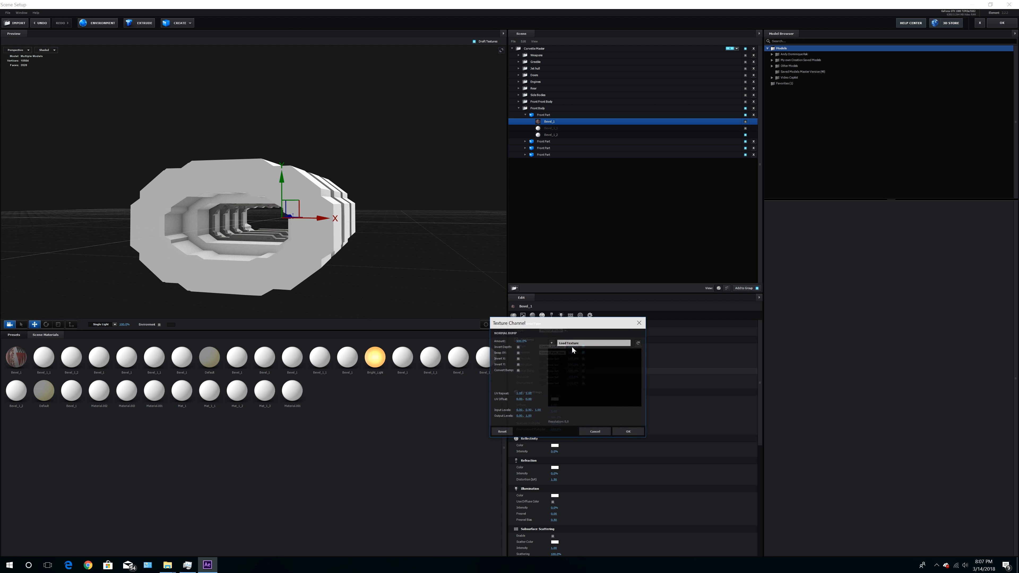
pyautogui.click(594, 343)
pyautogui.doubleClick(738, 384)
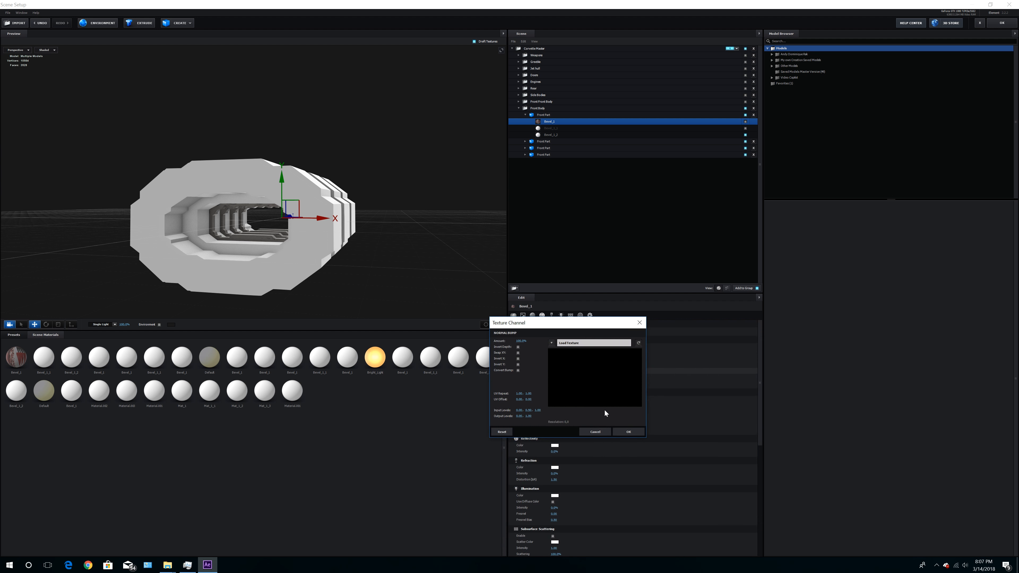
pyautogui.click(628, 432)
# Set the first bevel material's Glossiness to 50% and its Environment Multiplier to 70%
pyautogui.click(556, 418)
pyautogui.write('50')
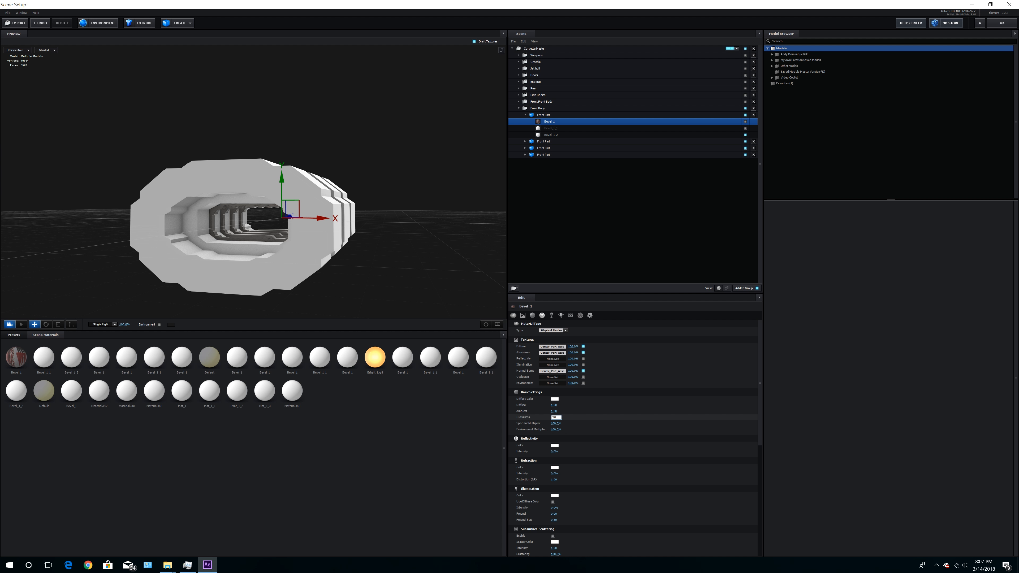
pyautogui.press('Return')
pyautogui.click(556, 429)
pyautogui.write('70')
pyautogui.press('Return')
# Load the Center_Part_Assembled albedo texture into the Diffuse channel of the front part's second and third bevel materials
pyautogui.click(549, 129)
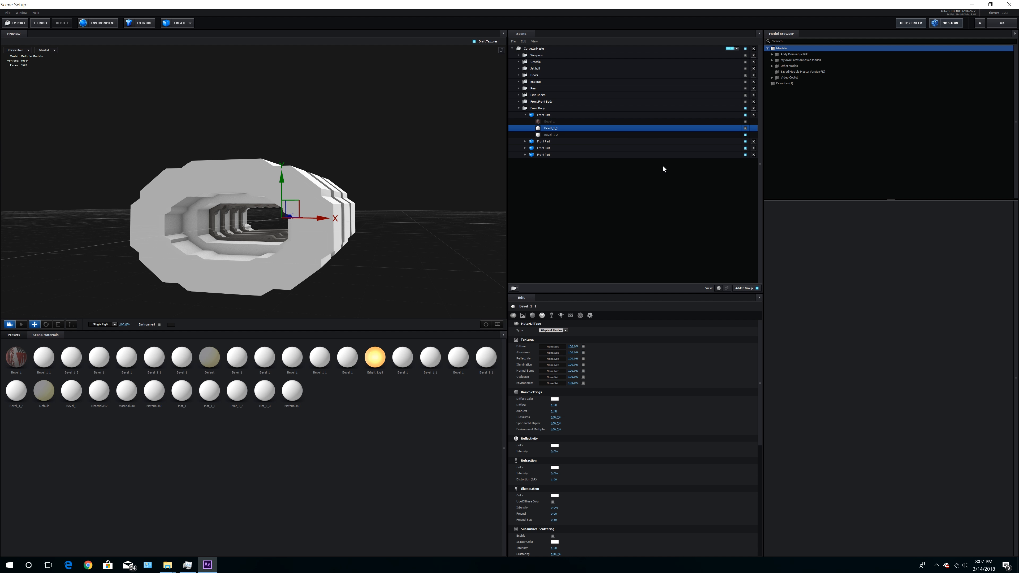
pyautogui.click(553, 346)
pyautogui.click(584, 319)
pyautogui.click(622, 408)
pyautogui.click(551, 135)
pyautogui.click(552, 346)
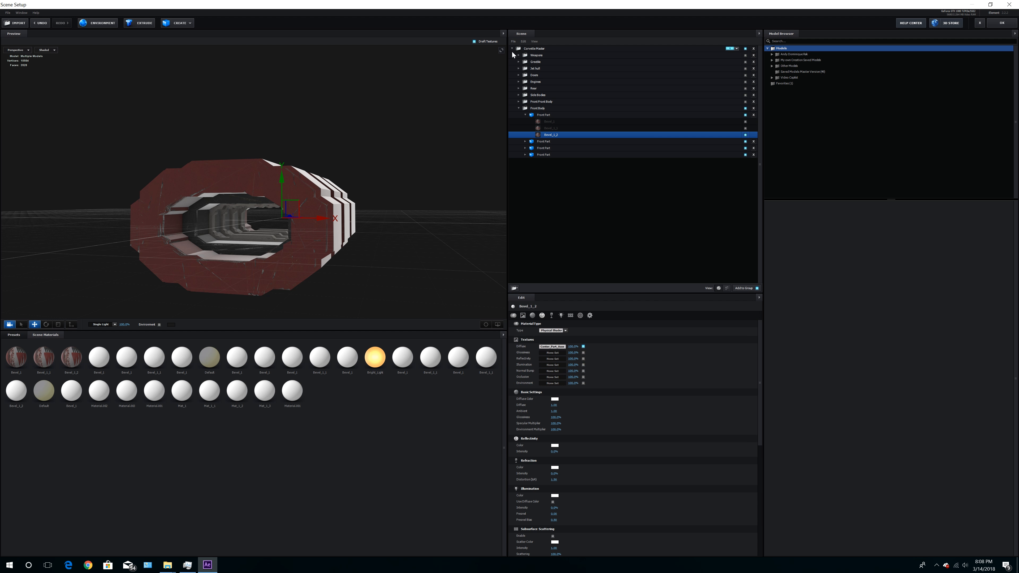
pyautogui.moveTo(290, 270); pyautogui.dragTo(273, 231)
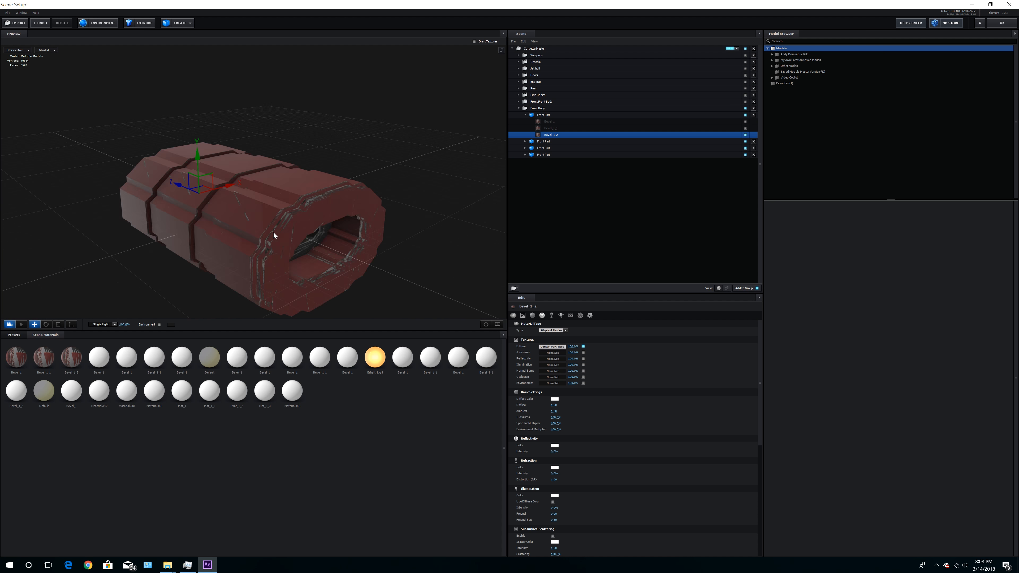
# Load the center part gloss and normal maps into the Glossiness and Normal Bump channels of the second bevel material
pyautogui.click(551, 128)
pyautogui.click(628, 413)
pyautogui.click(553, 371)
pyautogui.click(576, 344)
pyautogui.click(629, 433)
# Set Glossiness to 50% and Environment Multiplier to 70% on the front part's second and third bevel materials
pyautogui.click(556, 418)
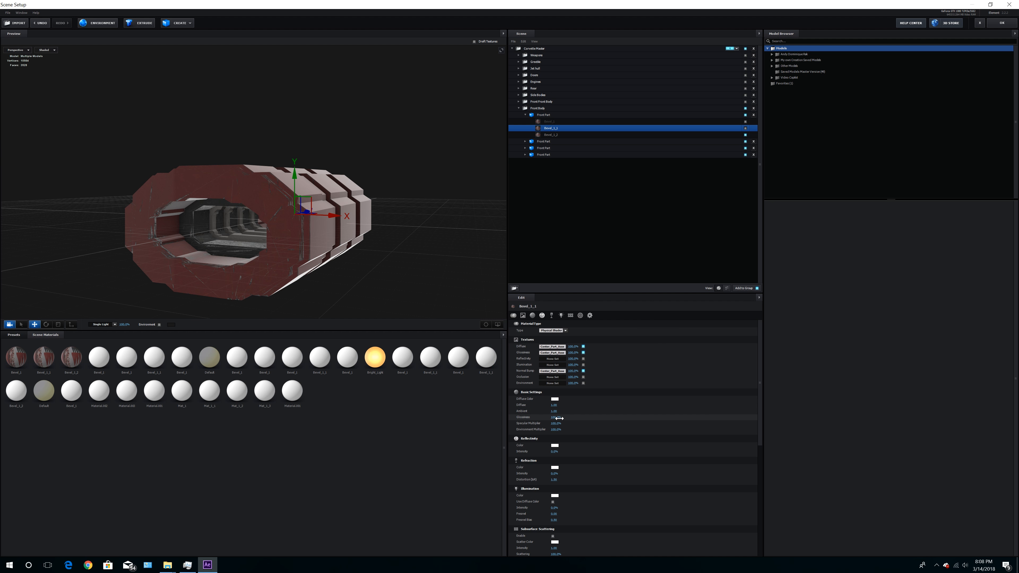
pyautogui.click(556, 429)
pyautogui.click(551, 134)
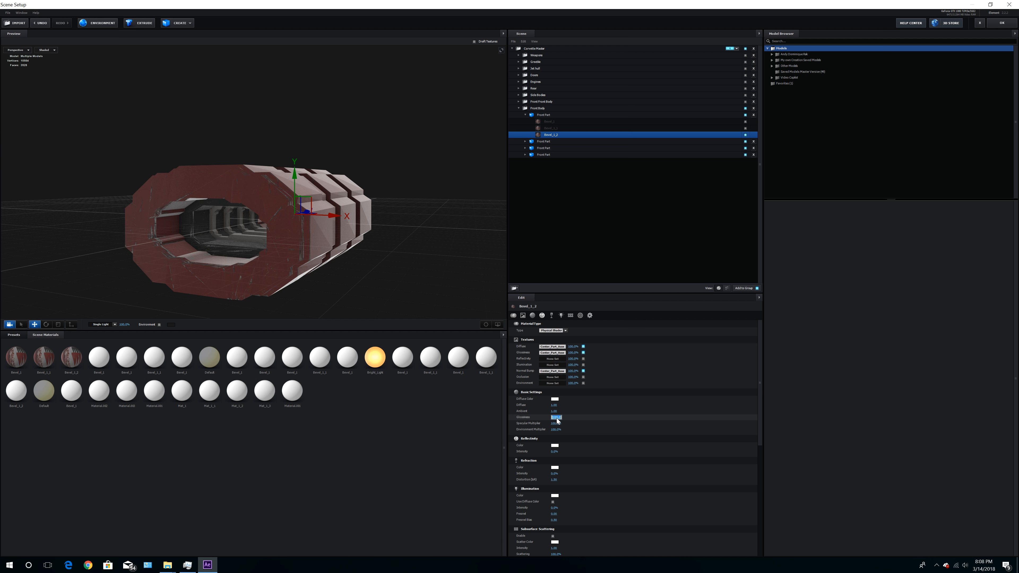
pyautogui.click(556, 429)
pyautogui.write('70')
pyautogui.press('Return')
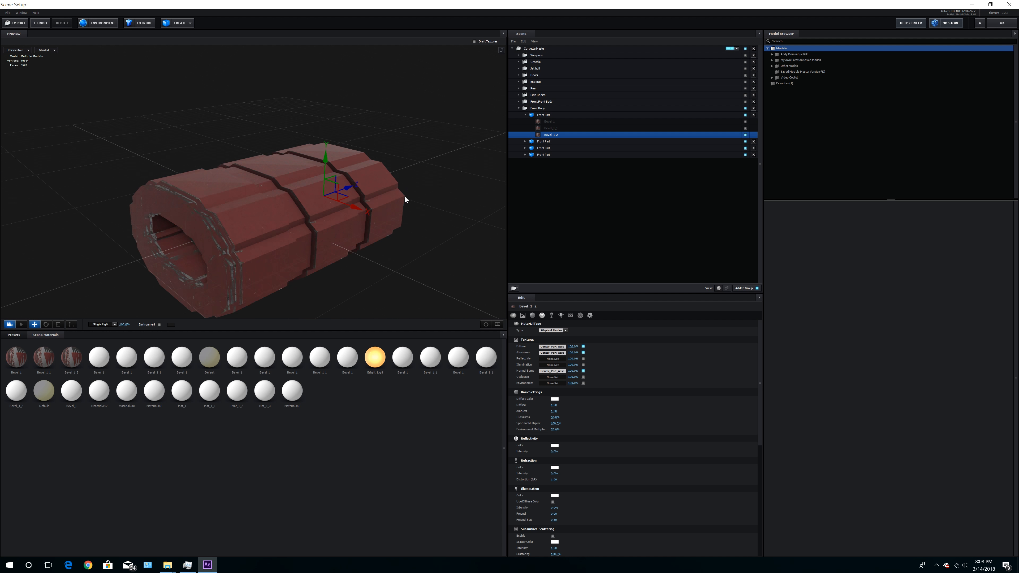
# Unhide the group holding the Front Ship Parts and select the bevel material of its first part
pyautogui.moveTo(402, 198); pyautogui.dragTo(363, 223)
pyautogui.moveTo(432, 235); pyautogui.dragTo(368, 243)
pyautogui.moveTo(453, 222); pyautogui.dragTo(323, 231)
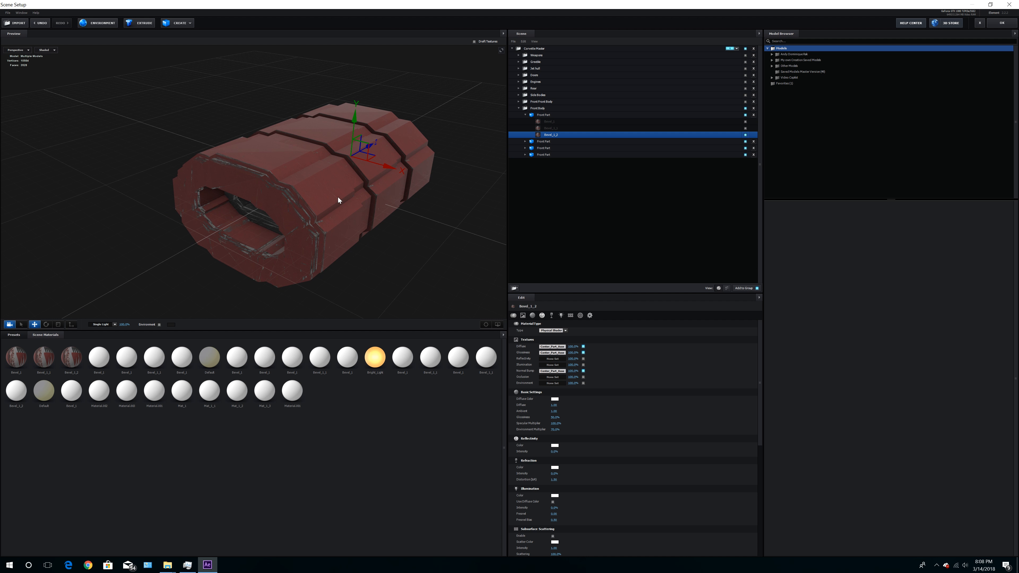
pyautogui.moveTo(355, 249); pyautogui.dragTo(363, 241)
pyautogui.click(526, 115)
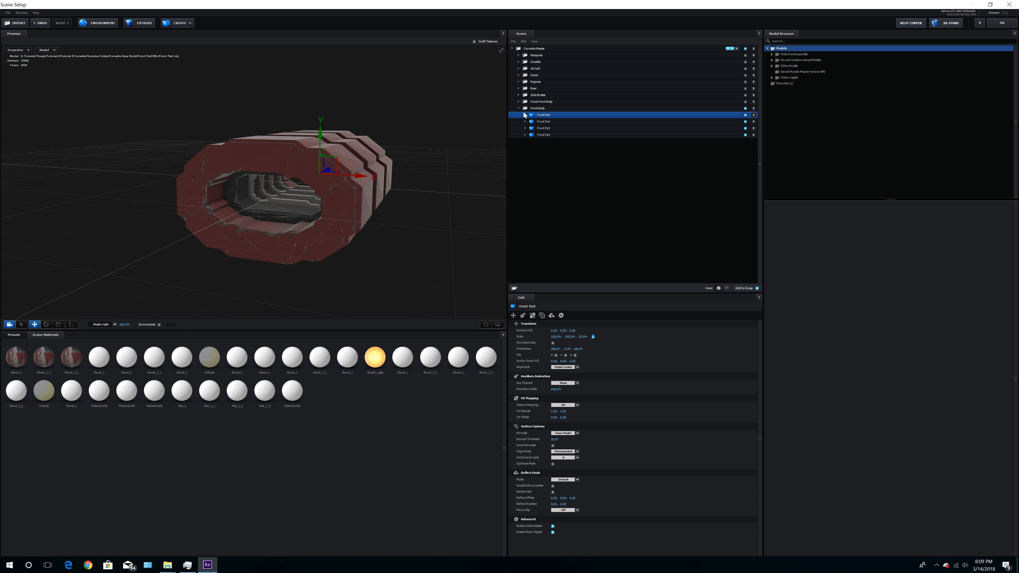
pyautogui.click(519, 108)
pyautogui.click(519, 102)
pyautogui.click(518, 102)
pyautogui.click(526, 108)
pyautogui.click(538, 115)
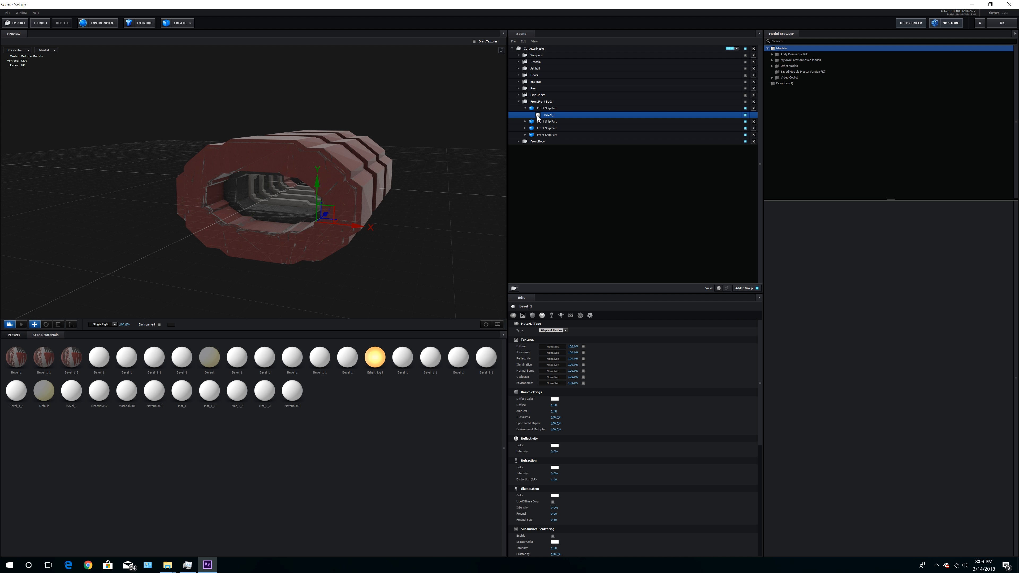
pyautogui.click(746, 102)
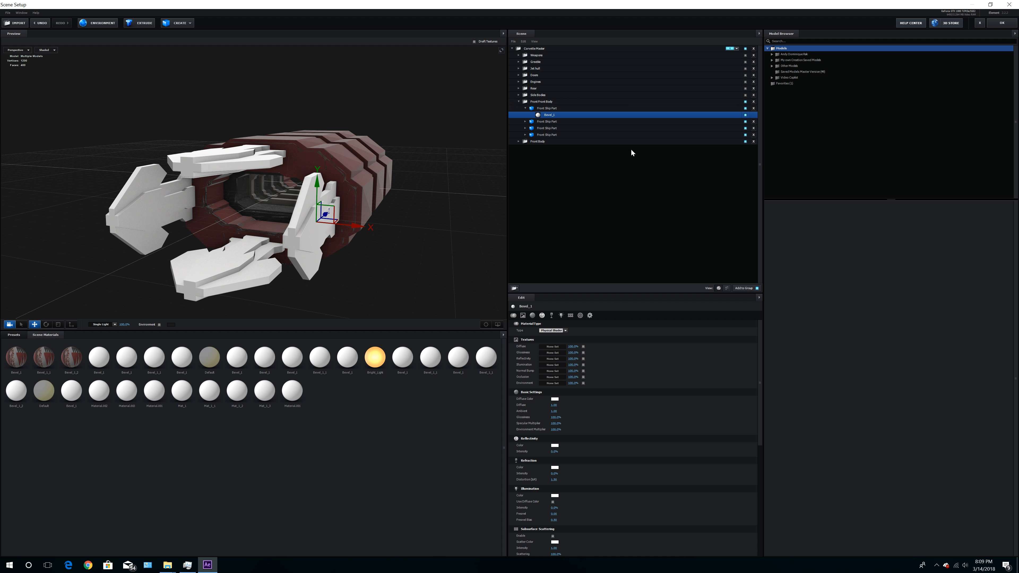
pyautogui.click(553, 347)
pyautogui.click(574, 320)
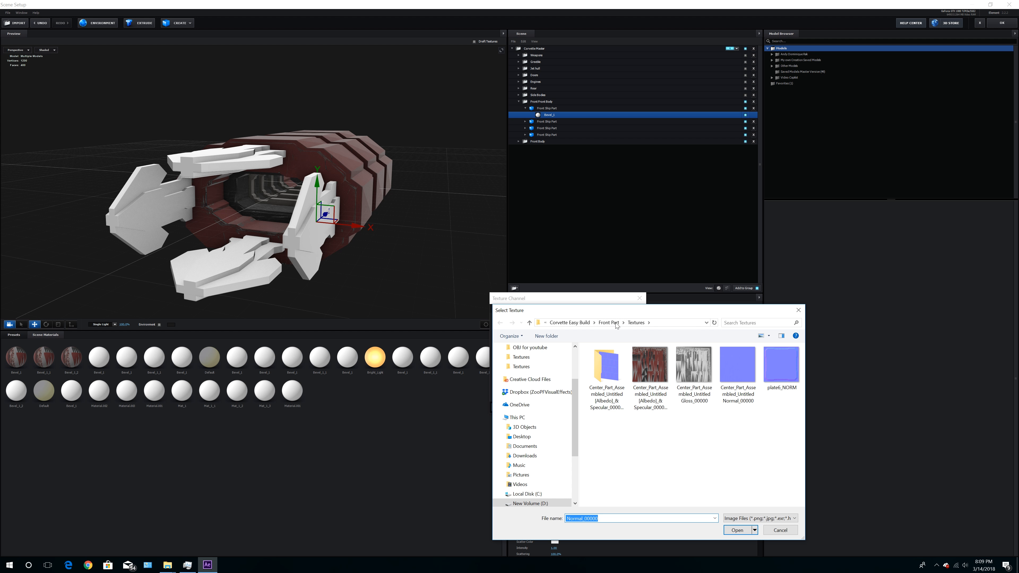
pyautogui.doubleClick(647, 367)
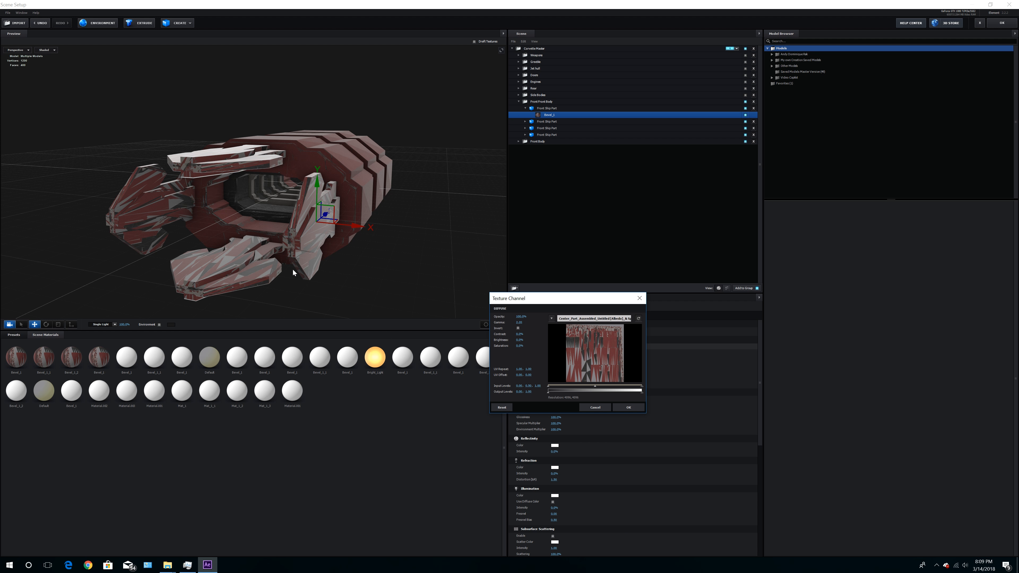
pyautogui.click(595, 406)
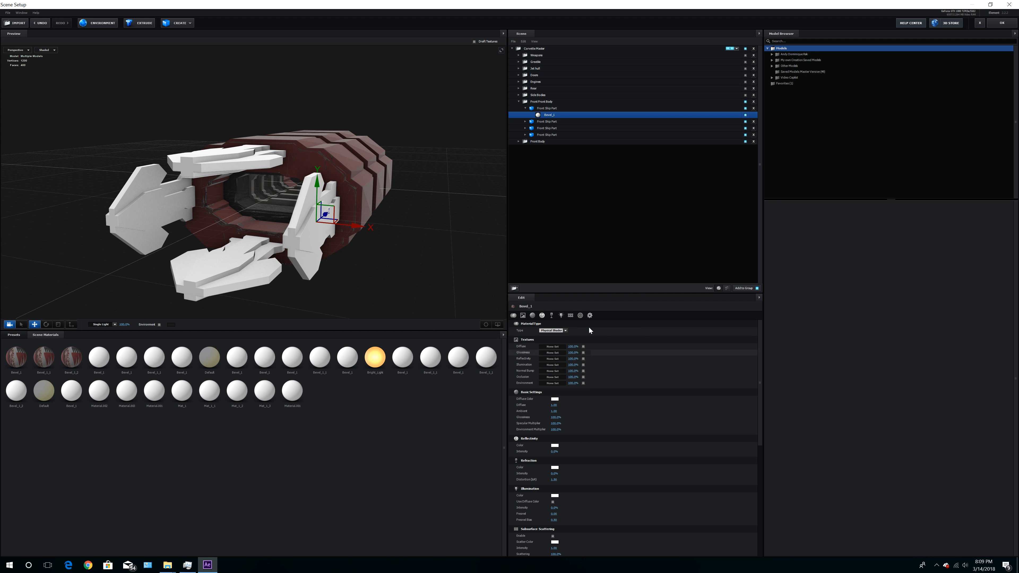
# Load the Albedo & Specular PNG from Front Ship Part's Ship_Front_Part_Textures folder as the bevel material's diffuse texture
pyautogui.click(573, 329)
pyautogui.click(573, 330)
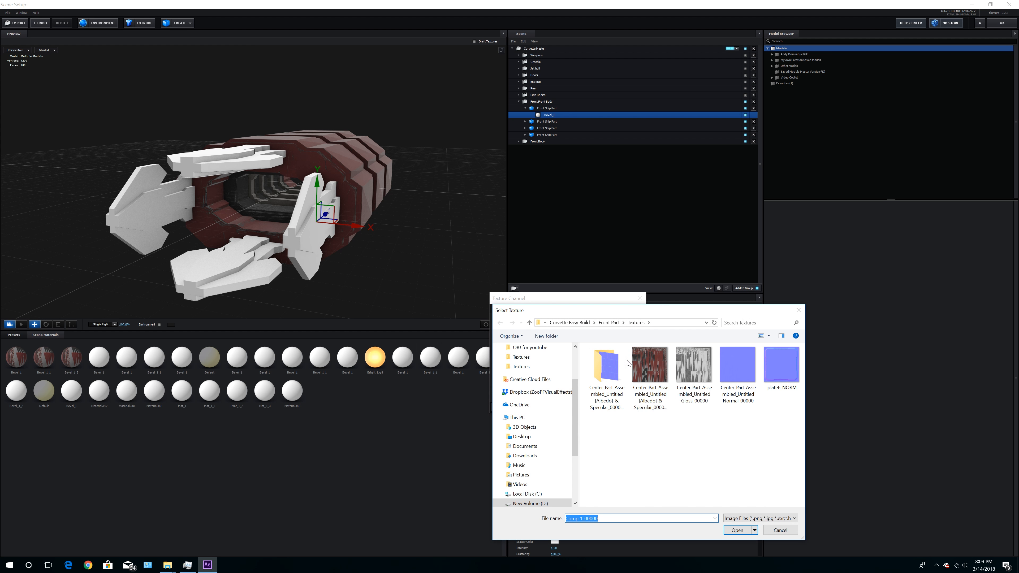
pyautogui.click(622, 323)
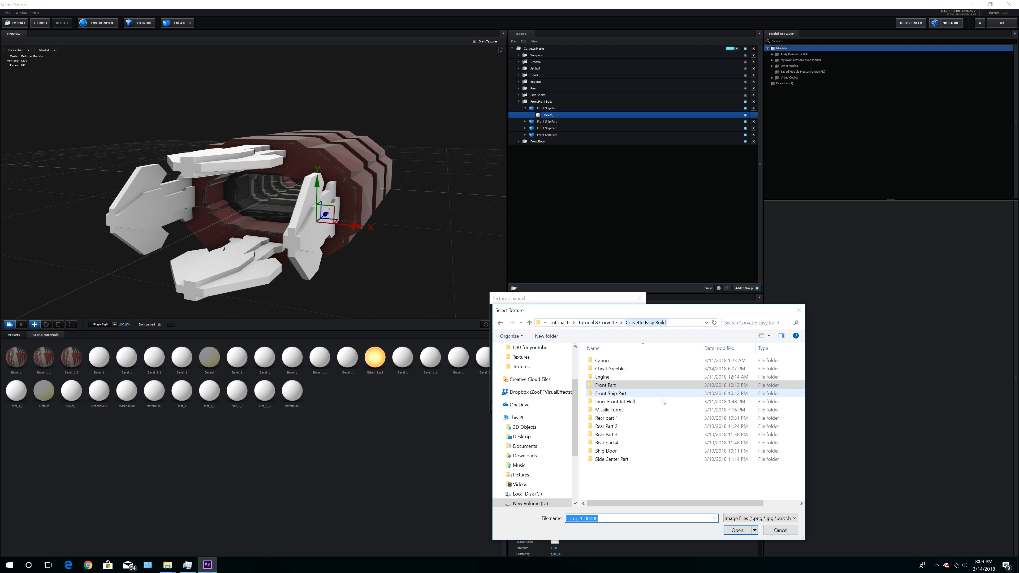
pyautogui.doubleClick(613, 397)
pyautogui.doubleClick(606, 368)
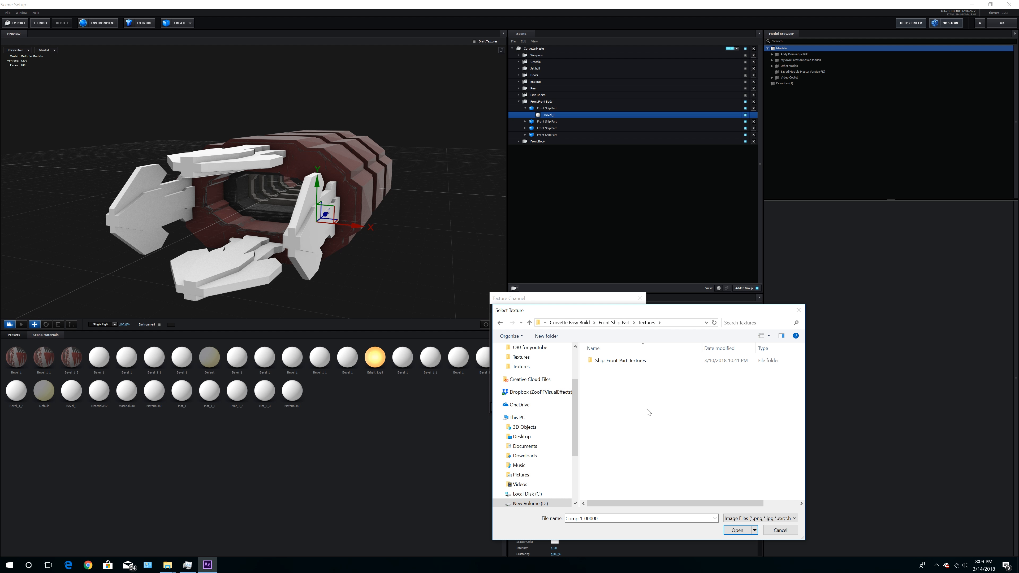
pyautogui.doubleClick(614, 361)
pyautogui.doubleClick(611, 371)
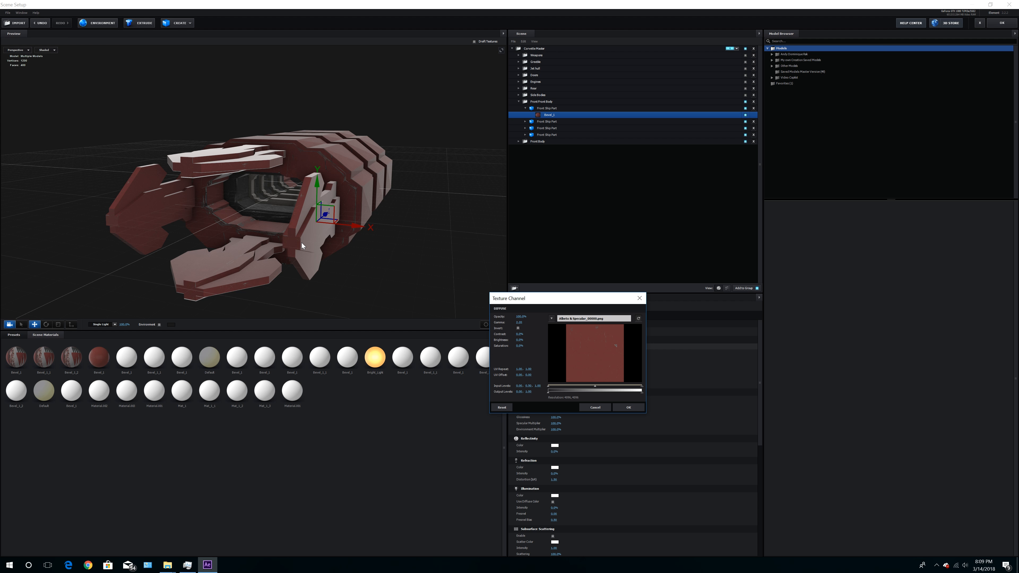
pyautogui.click(628, 408)
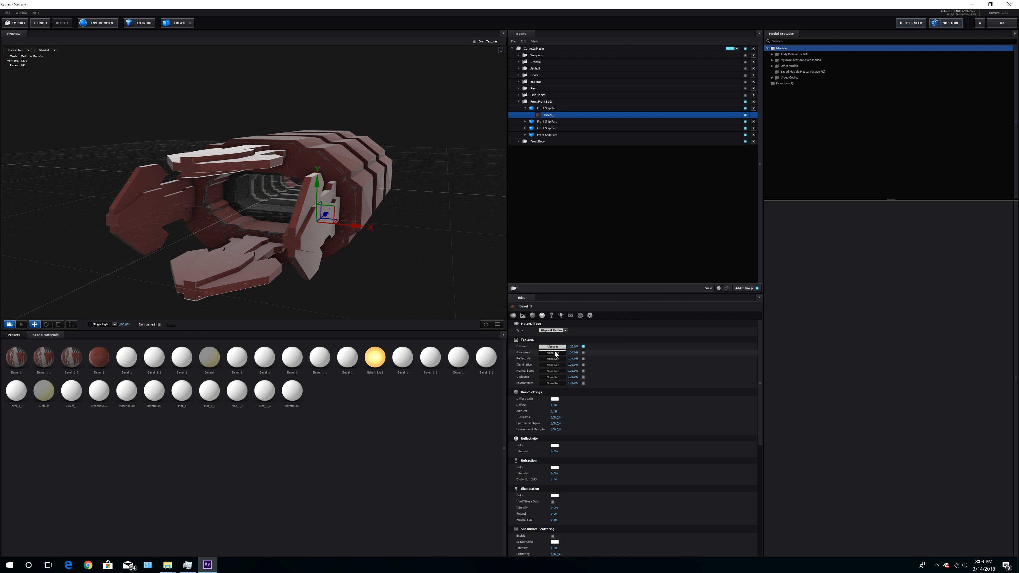
# Load the Ship_Front_Part gloss JPG into the Glossiness channel of the Front Ship Part's bevel material
pyautogui.click(554, 352)
pyautogui.click(583, 324)
pyautogui.doubleClick(656, 376)
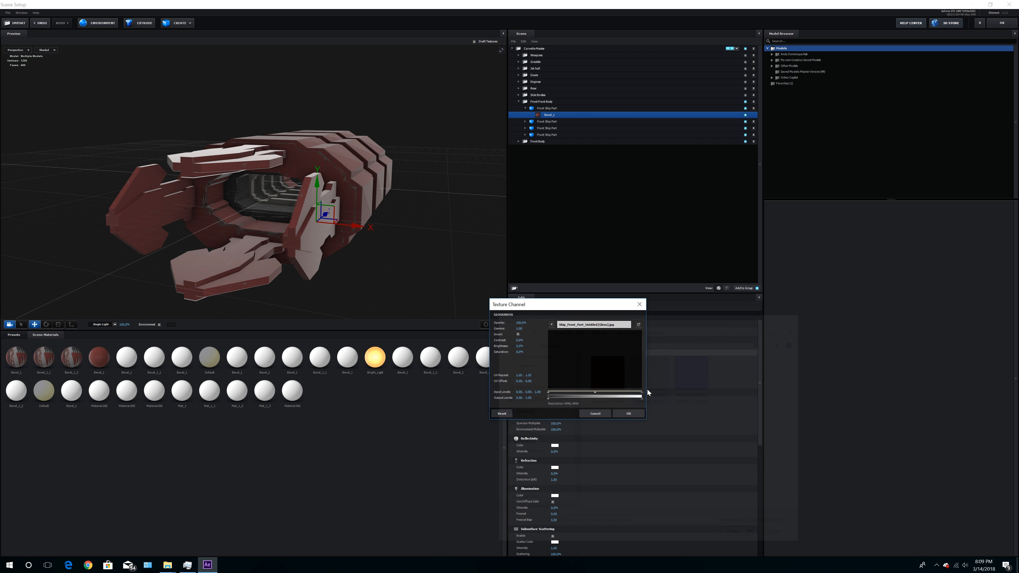
pyautogui.click(622, 416)
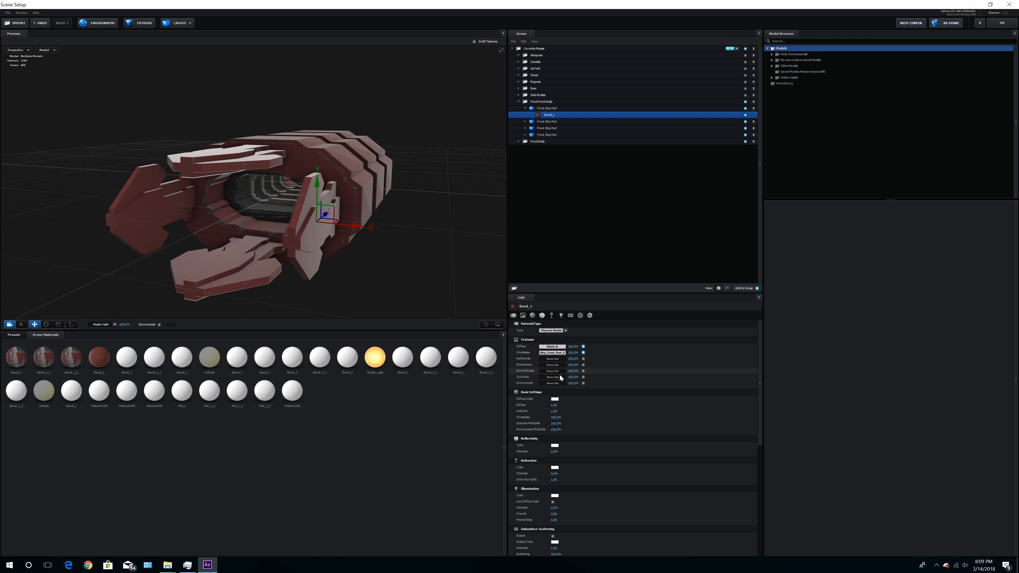
# Load the Ship_Front_Part normal JPG into the Normal Bump channel of the Front Ship Part's bevel material
pyautogui.click(553, 371)
pyautogui.click(593, 343)
pyautogui.doubleClick(682, 379)
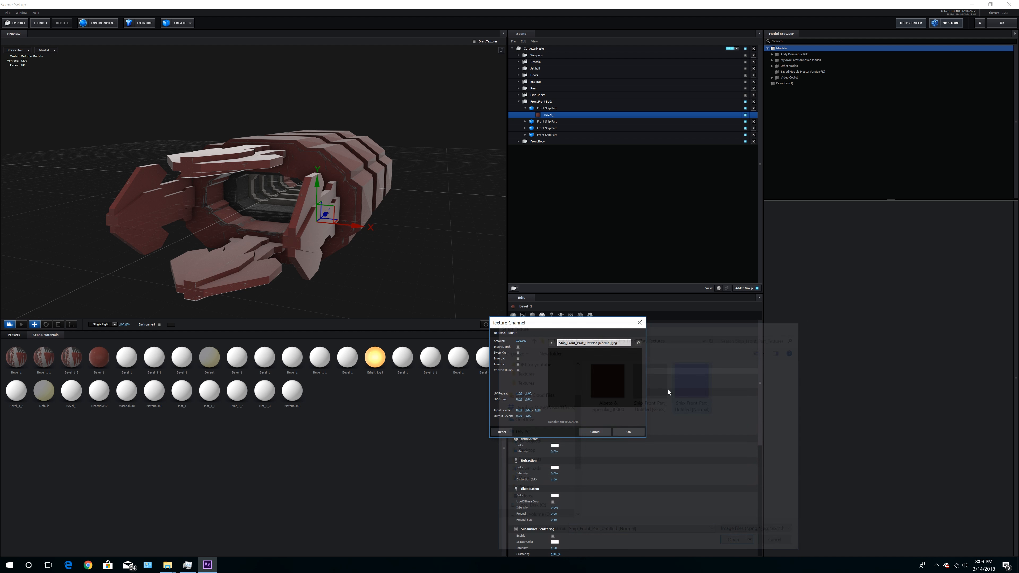
pyautogui.click(626, 434)
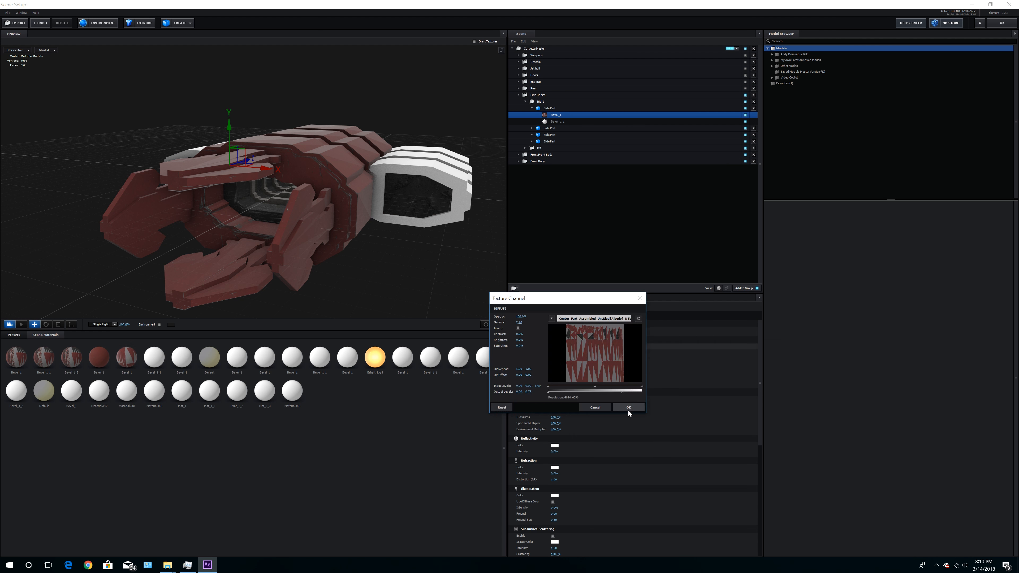
# Apply the Center_Part_Assembled albedo PNG as the diffuse texture of the right Side Part's first bevel material
pyautogui.click(629, 409)
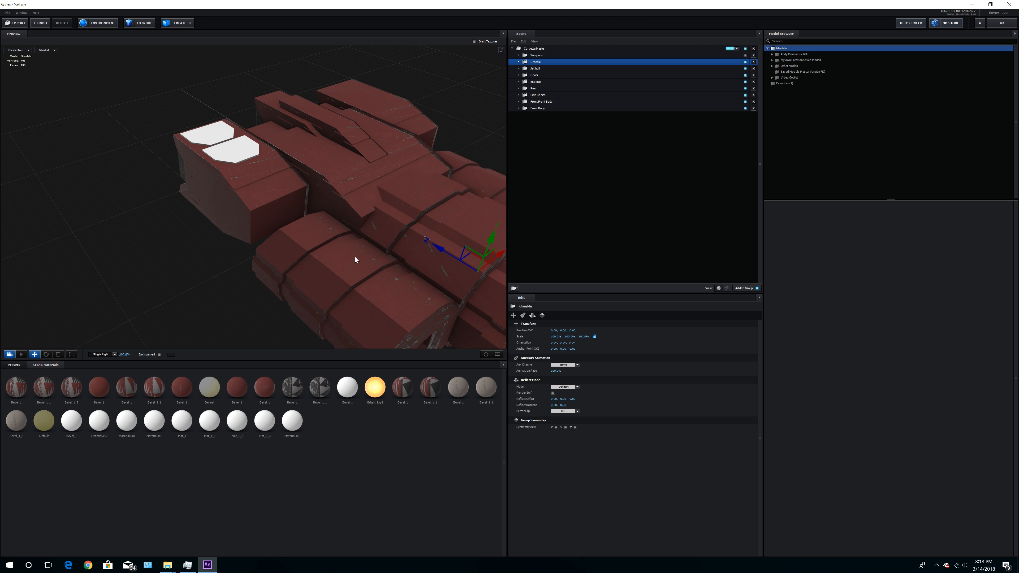
# Hide the Doors group to open up the view into the ship's front hull
pyautogui.moveTo(355, 257); pyautogui.dragTo(271, 228)
pyautogui.moveTo(413, 279); pyautogui.dragTo(404, 247)
pyautogui.scroll(-4, 384, 265)
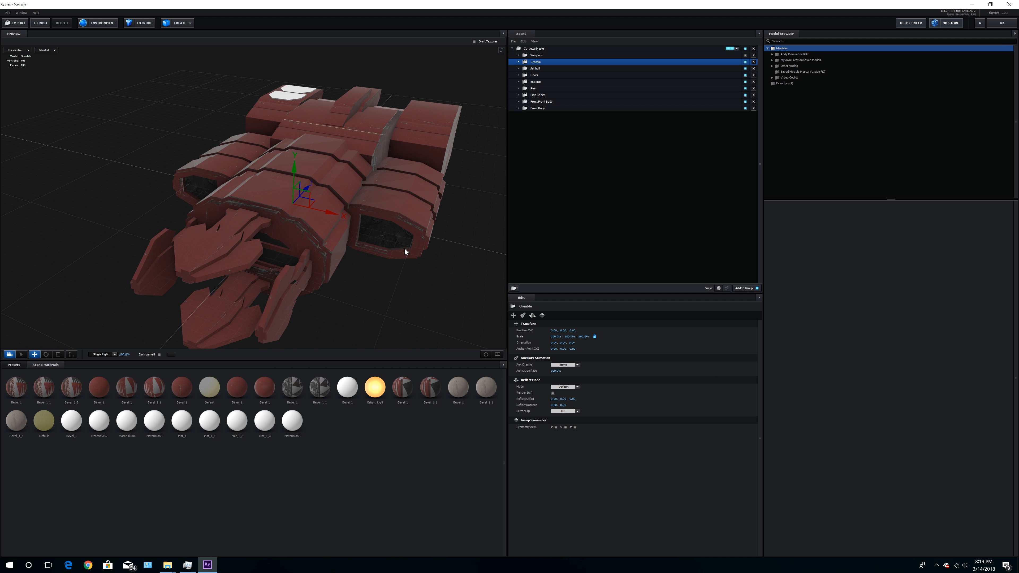
pyautogui.moveTo(404, 247); pyautogui.dragTo(386, 253)
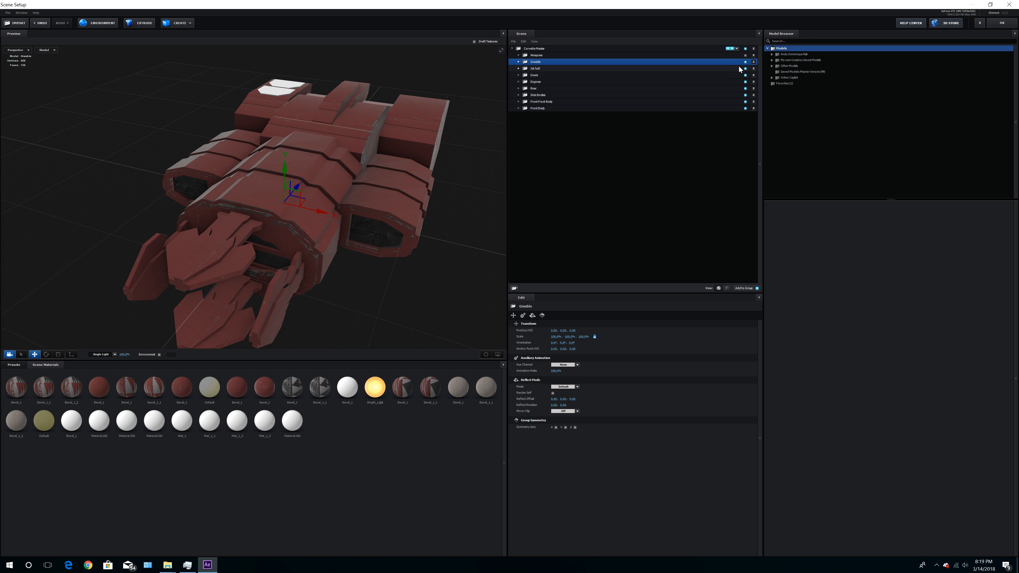
pyautogui.click(537, 75)
pyautogui.click(745, 74)
# Examine the textured jet hull interior through the front opening and the exterior around the rear hull
pyautogui.moveTo(345, 241); pyautogui.dragTo(394, 194)
pyautogui.scroll(5, 363, 222)
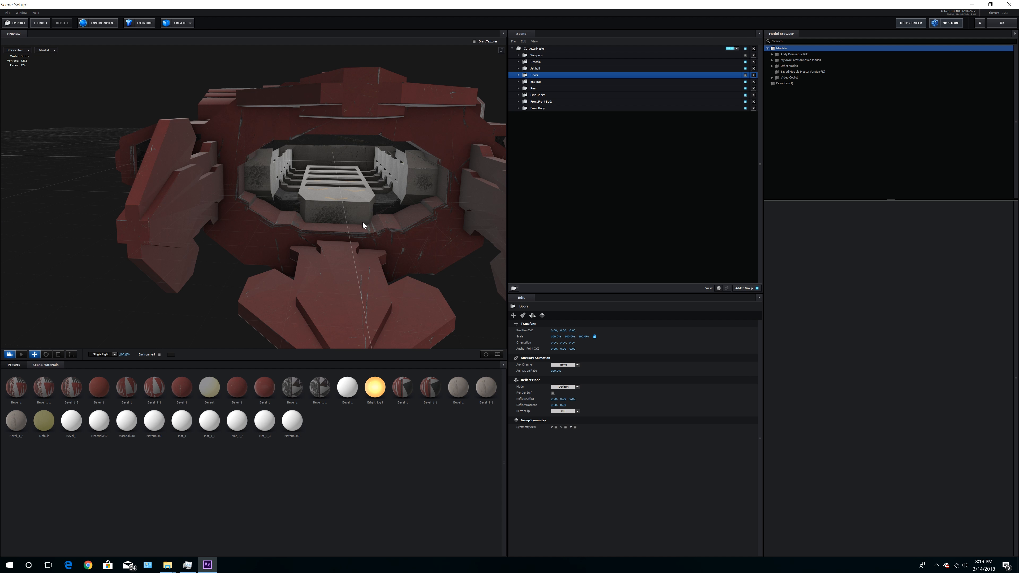
pyautogui.scroll(6, 364, 220)
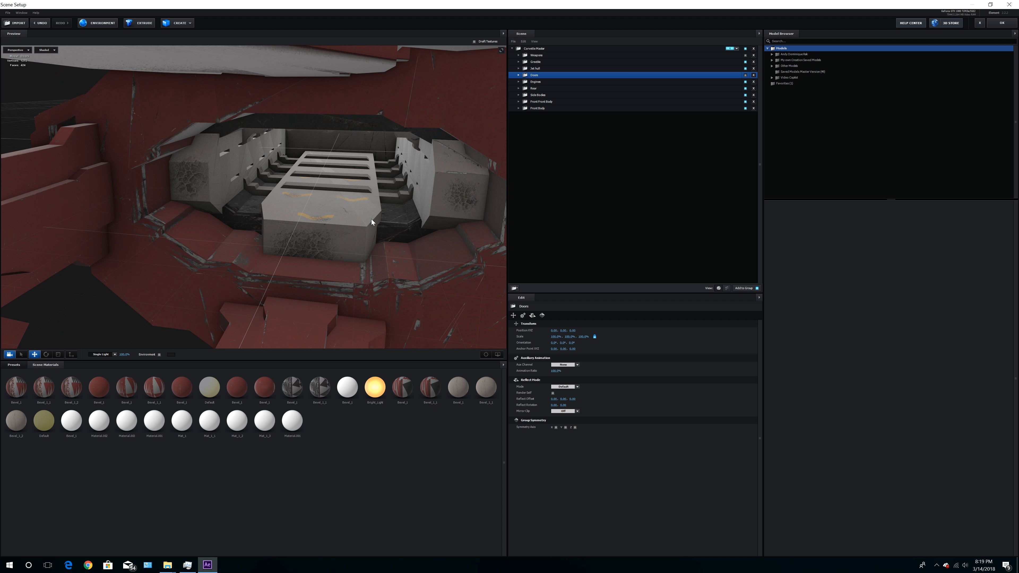
pyautogui.moveTo(371, 219); pyautogui.dragTo(368, 218)
pyautogui.scroll(5, 368, 217)
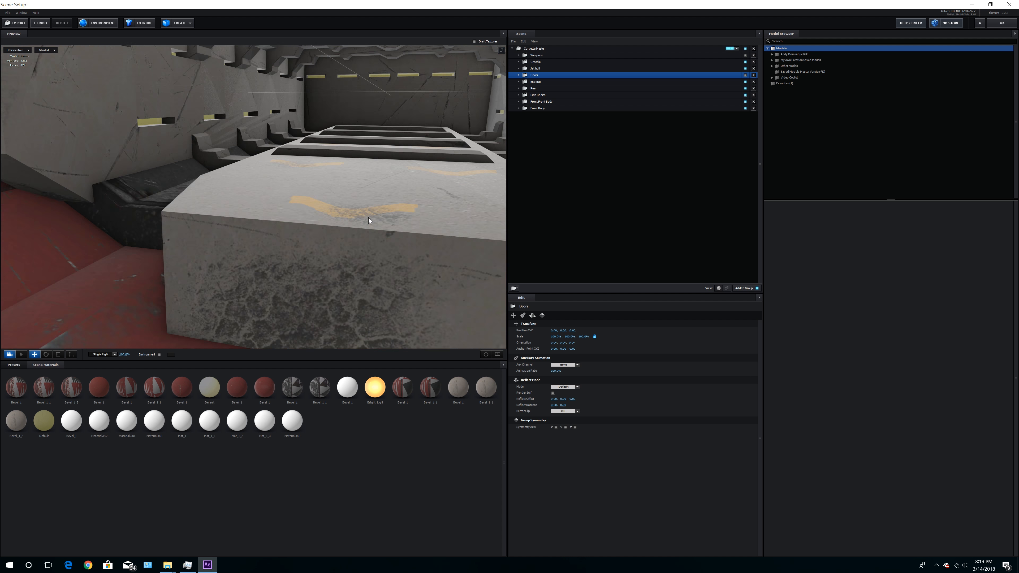
pyautogui.scroll(-8, 367, 216)
pyautogui.moveTo(362, 213); pyautogui.dragTo(333, 207)
pyautogui.scroll(-10, 298, 213)
pyautogui.moveTo(333, 207); pyautogui.dragTo(462, 249, button='middle')
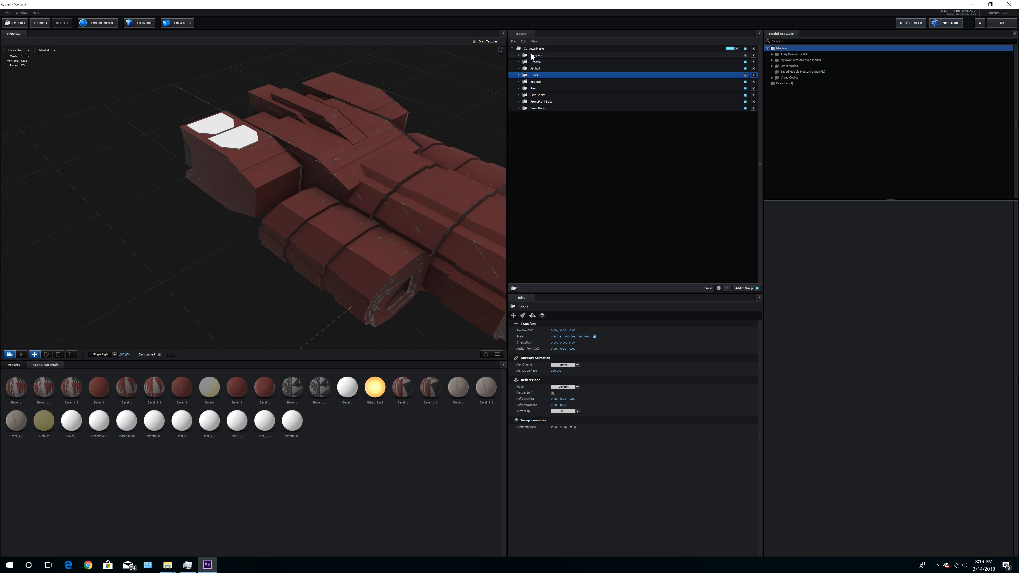
# Apply the Center_Part_Assembled albedo image from Rear part 1's Pictures to combined folder as the diffuse texture of the copied Kitbash Part 10's bevel material
pyautogui.click(519, 63)
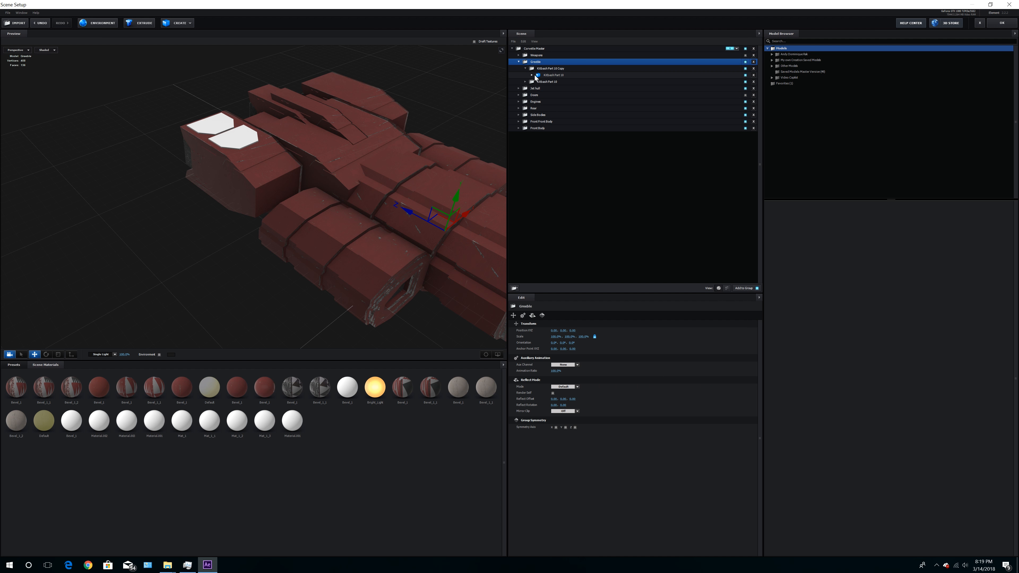
pyautogui.click(535, 76)
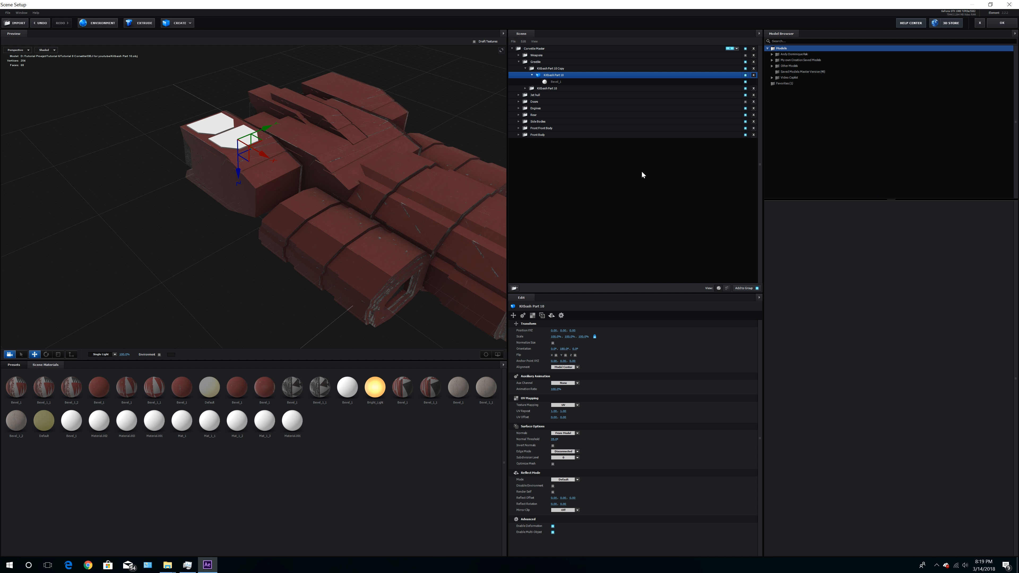
pyautogui.click(556, 81)
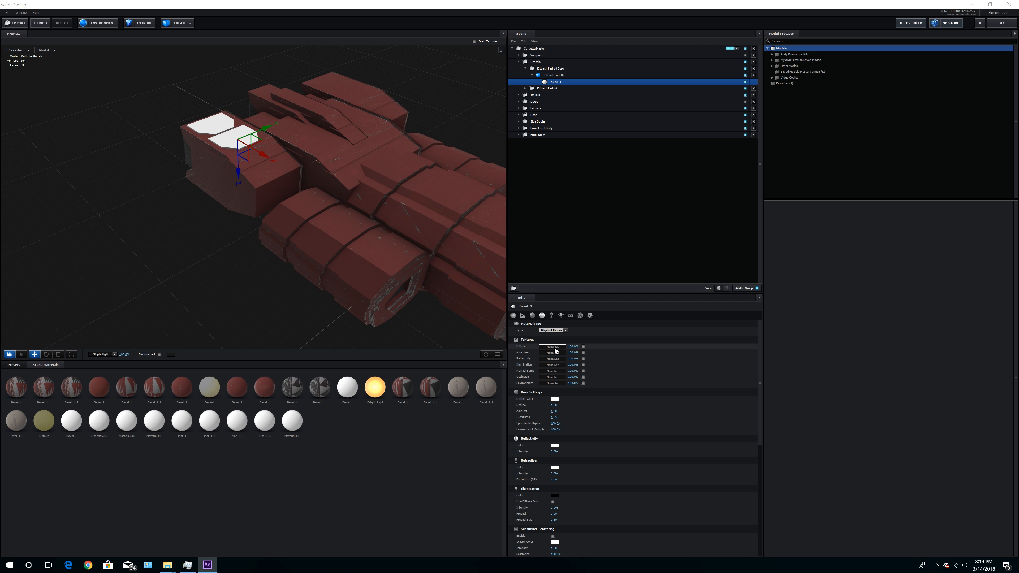
pyautogui.click(589, 317)
pyautogui.click(568, 319)
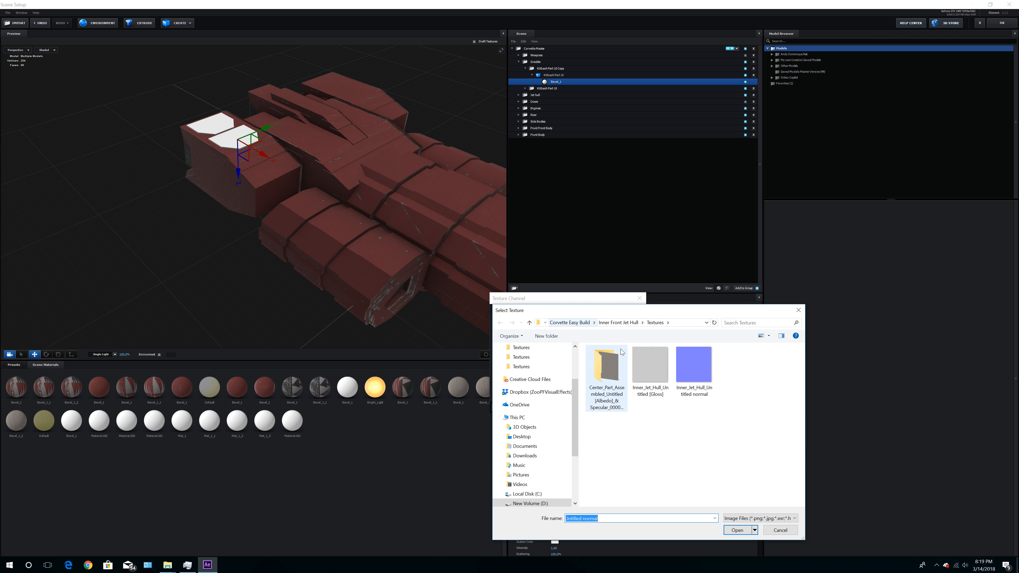
pyautogui.click(607, 323)
pyautogui.doubleClick(614, 361)
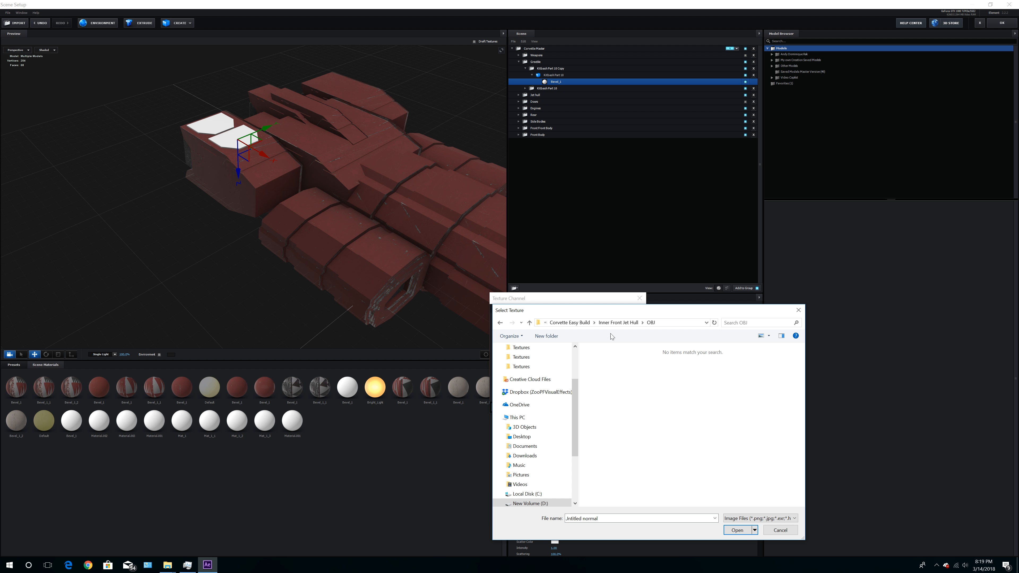
pyautogui.click(584, 325)
pyautogui.doubleClick(618, 417)
pyautogui.doubleClick(604, 369)
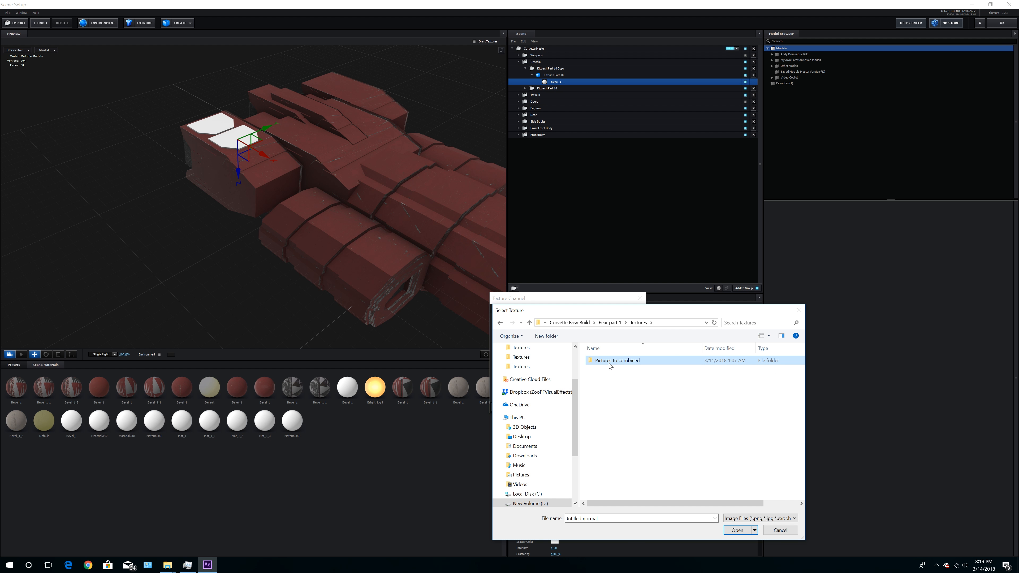
pyautogui.doubleClick(609, 361)
pyautogui.doubleClick(605, 360)
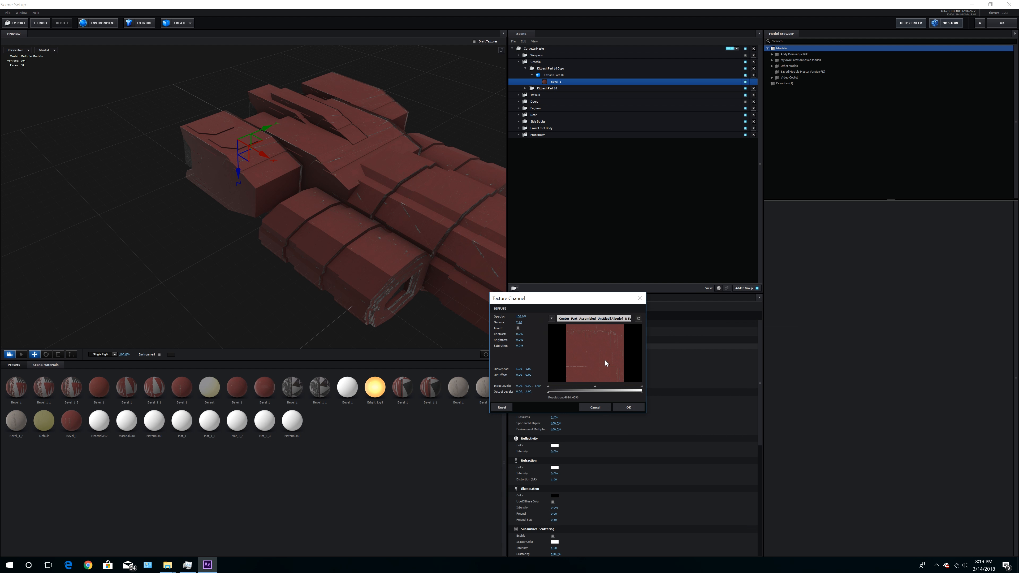
pyautogui.click(627, 408)
# Load the Rear_Ship__Part_Untitled [Gloss] image into the Glossiness channel of the copied Kitbash Part 10's bevel material
pyautogui.click(553, 354)
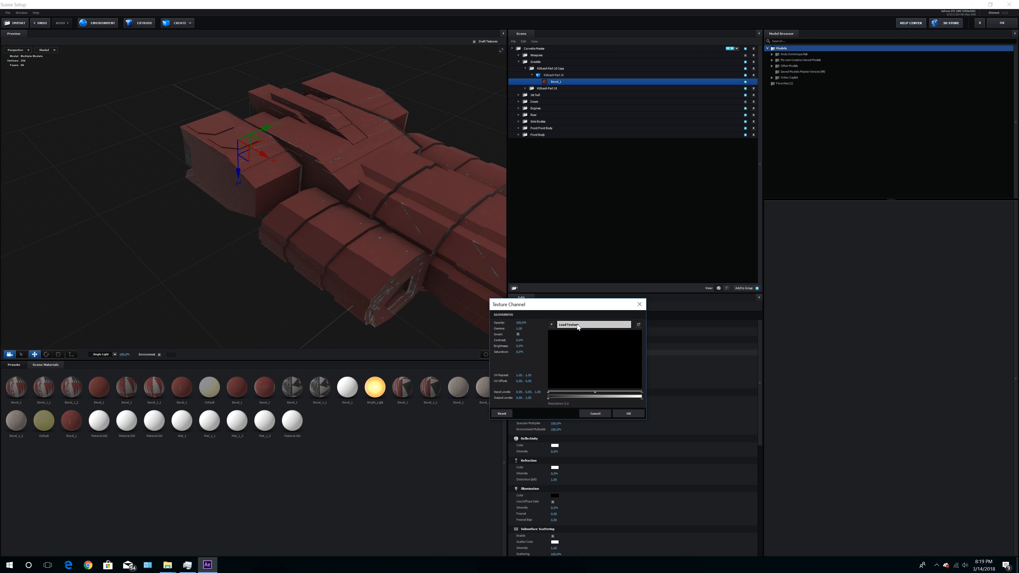
pyautogui.click(578, 324)
pyautogui.click(690, 375)
pyautogui.doubleClick(690, 375)
pyautogui.click(622, 413)
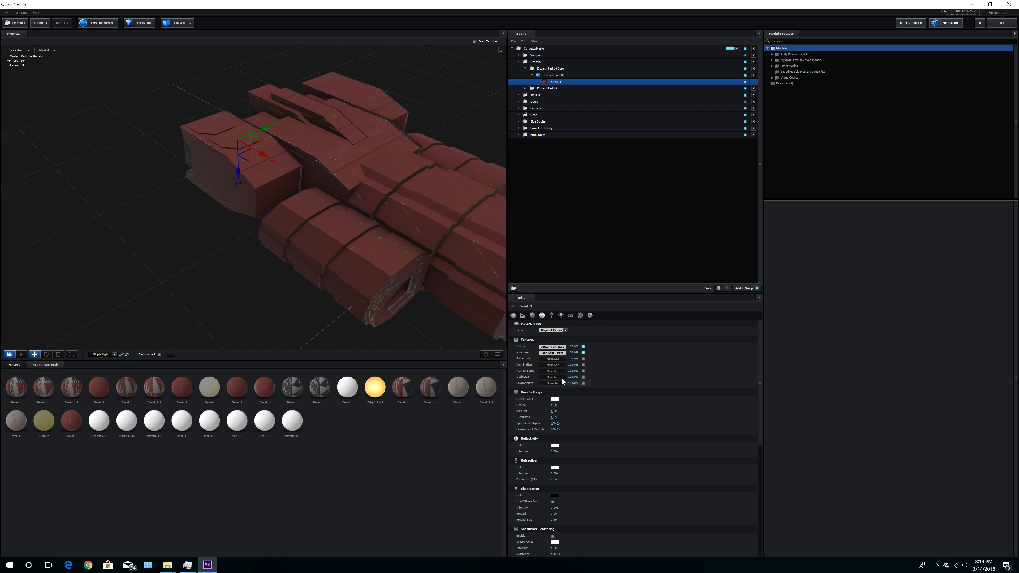
# Load the Rear_Ship__Part_Untitled [Normal] JPG into the Normal Bump channel of the copied Kitbash Part 10's bevel material
pyautogui.click(557, 374)
pyautogui.click(592, 344)
pyautogui.doubleClick(726, 391)
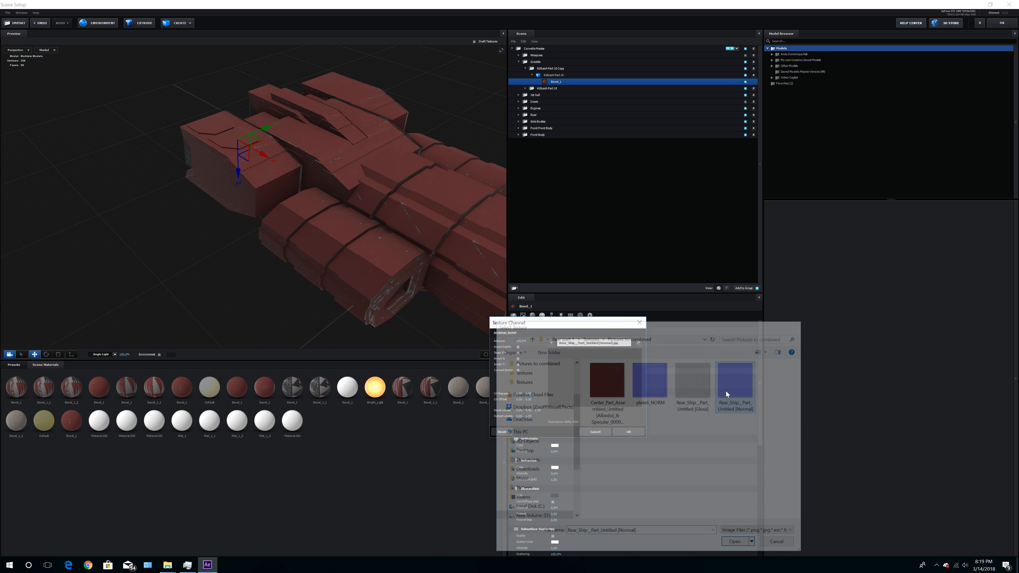
pyautogui.click(623, 433)
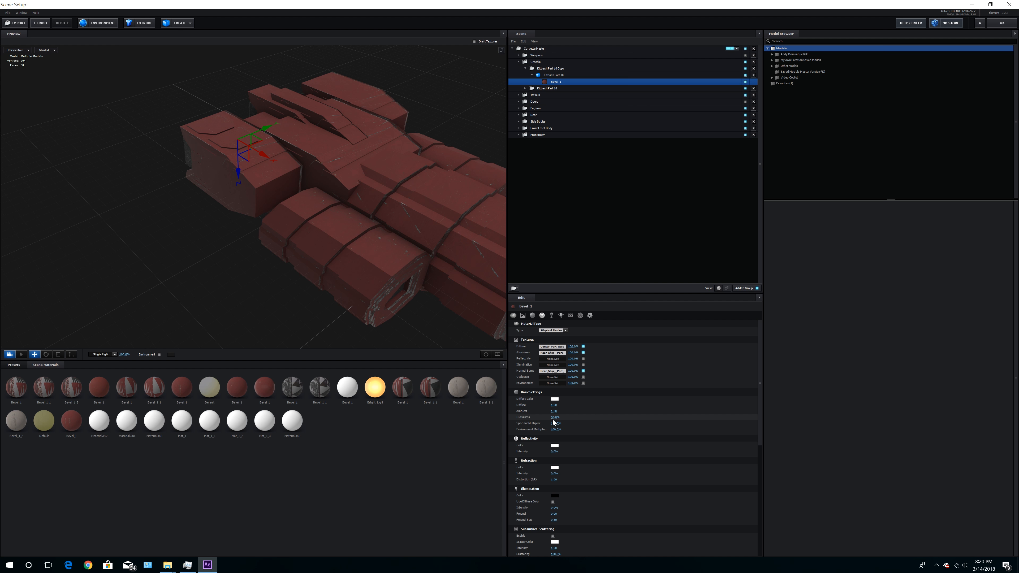
pyautogui.moveTo(366, 220)
pyautogui.mouseDown()
pyautogui.moveTo(391, 219)
pyautogui.moveTo(347, 220)
pyautogui.mouseUp()
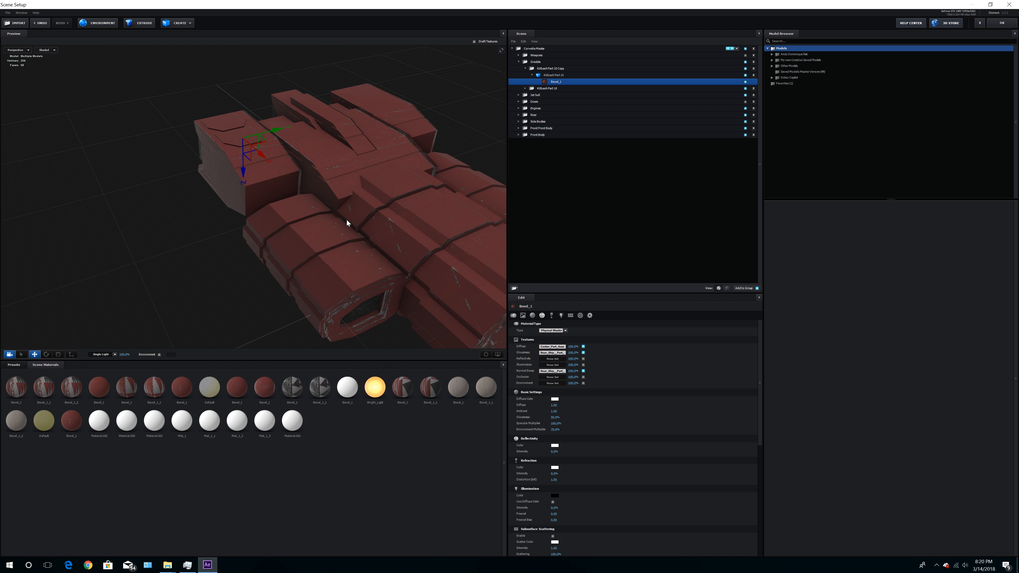
pyautogui.moveTo(315, 212); pyautogui.dragTo(231, 189, button='middle')
# Apply the Center_Part_Assembled albedo image from the Missile Turret texture folder as the diffuse texture of the Missile Turret's first material, Mat_1
pyautogui.click(519, 62)
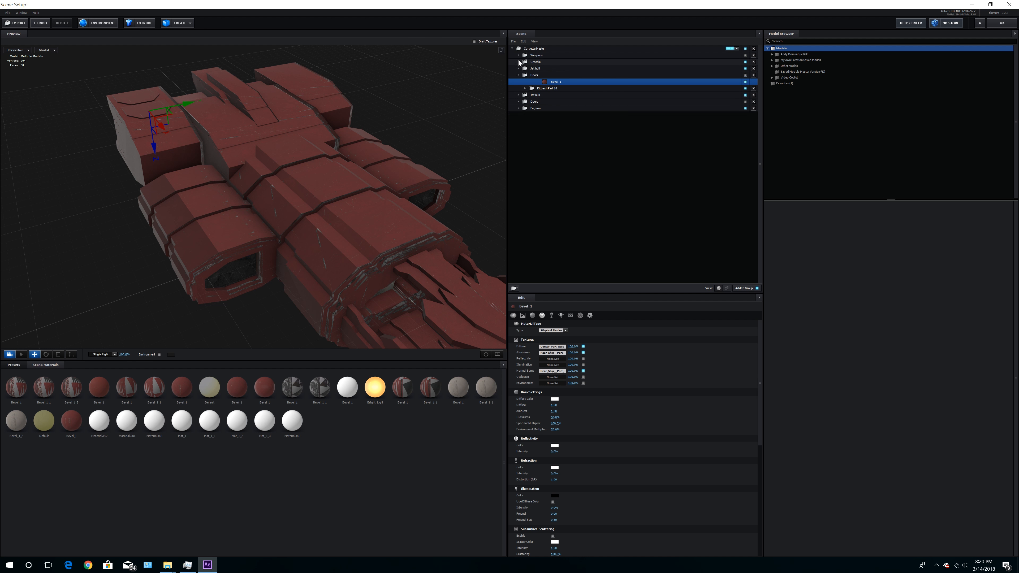
pyautogui.click(519, 55)
pyautogui.click(525, 62)
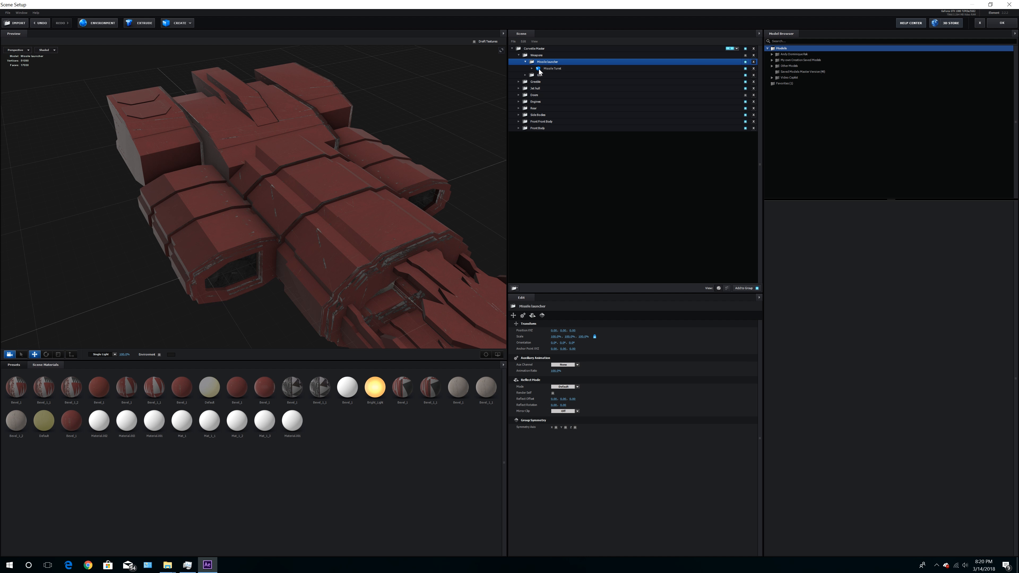
pyautogui.click(538, 69)
pyautogui.click(545, 75)
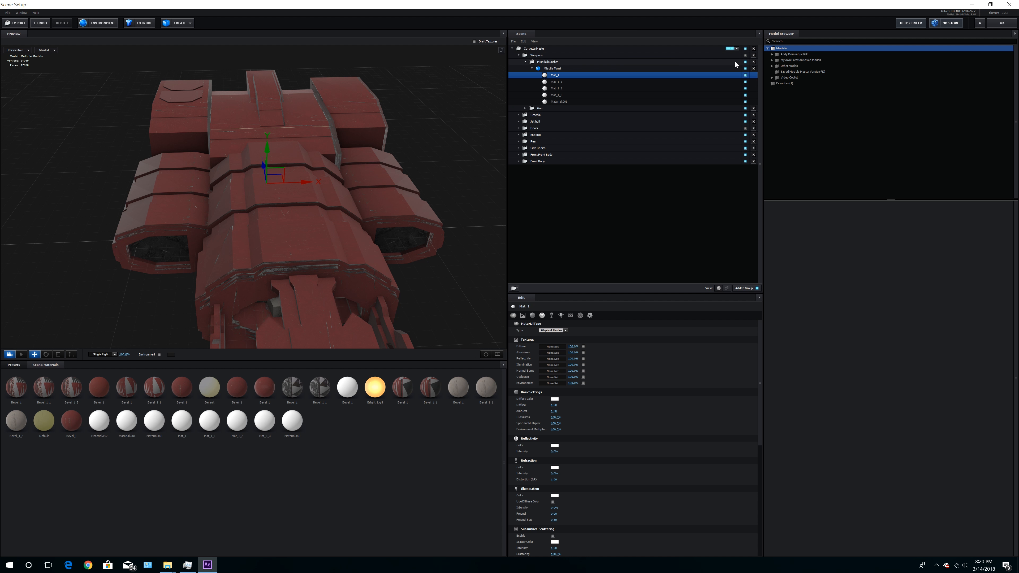
pyautogui.moveTo(361, 238); pyautogui.dragTo(347, 237)
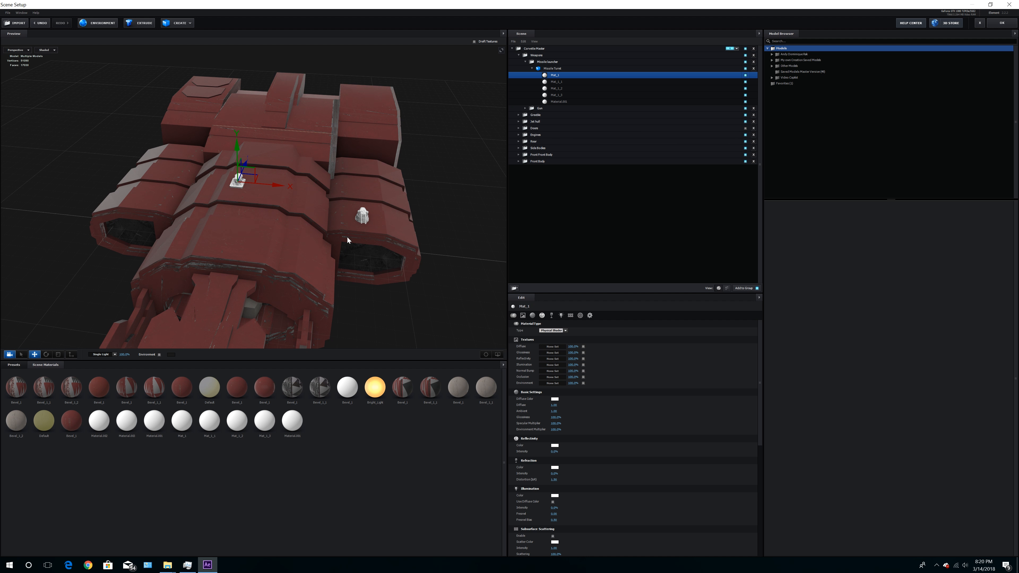
pyautogui.click(553, 346)
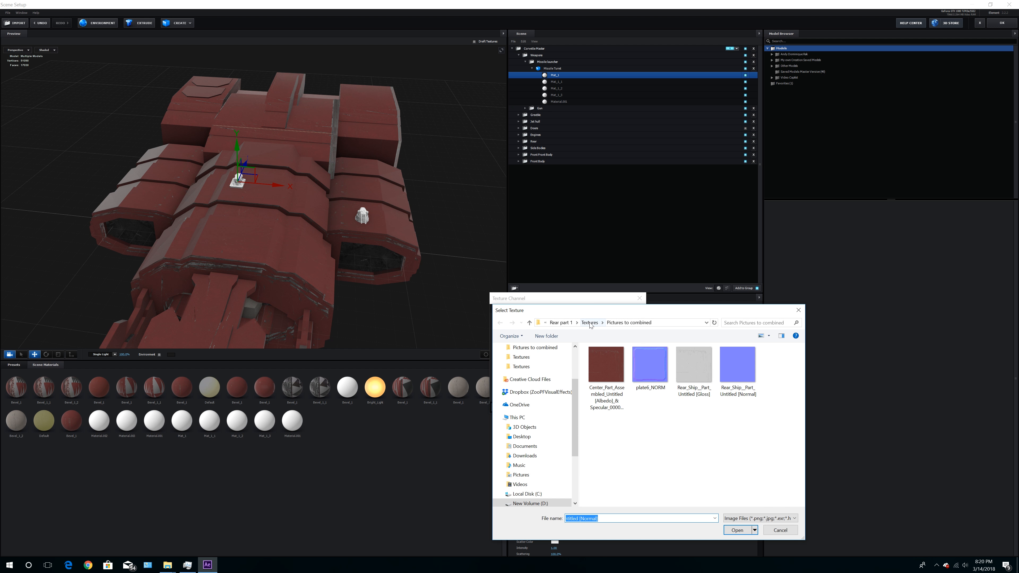
pyautogui.click(589, 322)
pyautogui.click(610, 322)
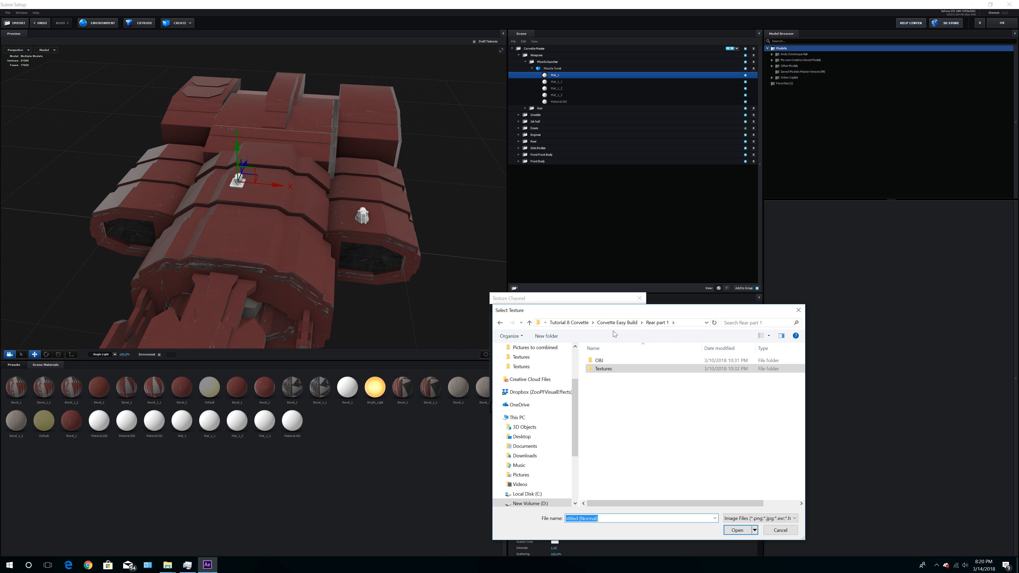
pyautogui.click(618, 323)
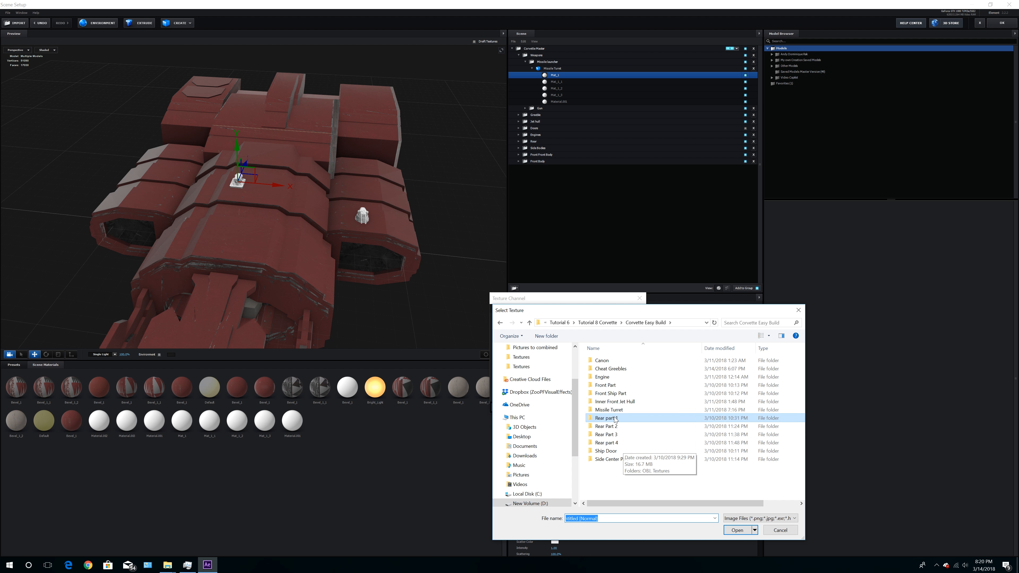
pyautogui.doubleClick(609, 410)
pyautogui.doubleClick(658, 370)
pyautogui.doubleClick(604, 363)
pyautogui.doubleClick(606, 366)
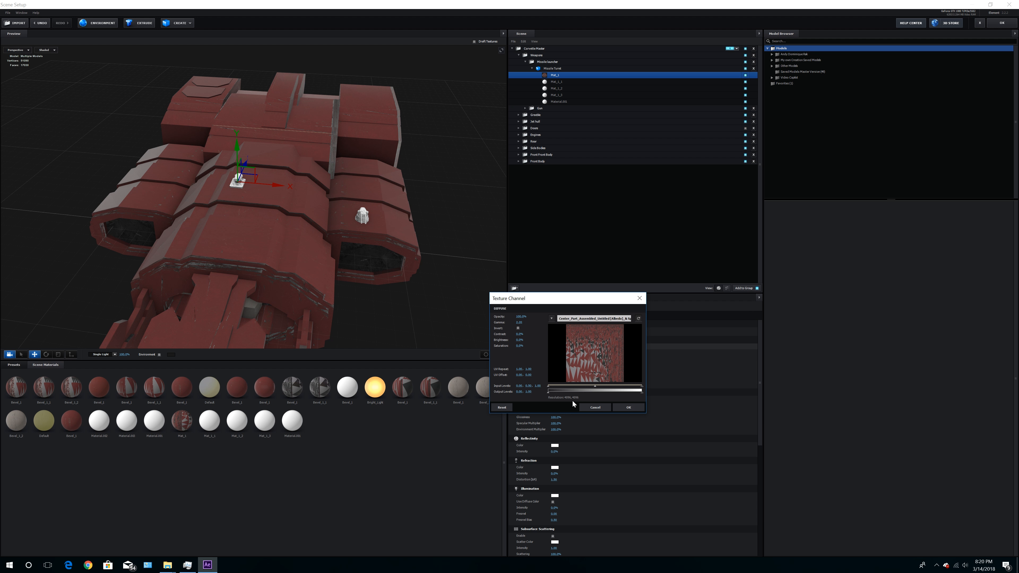
pyautogui.click(632, 409)
# Examine the missile turret up close on the hull and look through its remaining untextured materials
pyautogui.moveTo(405, 268); pyautogui.dragTo(472, 288, button='middle')
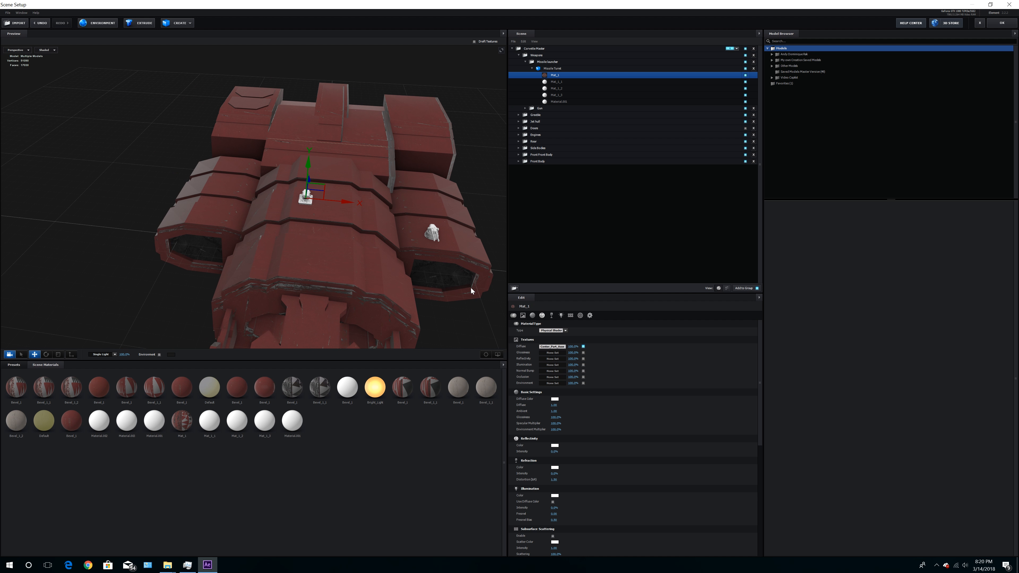
pyautogui.click(485, 354)
pyautogui.moveTo(370, 275); pyautogui.dragTo(354, 268)
pyautogui.moveTo(297, 228); pyautogui.dragTo(300, 228)
pyautogui.click(554, 83)
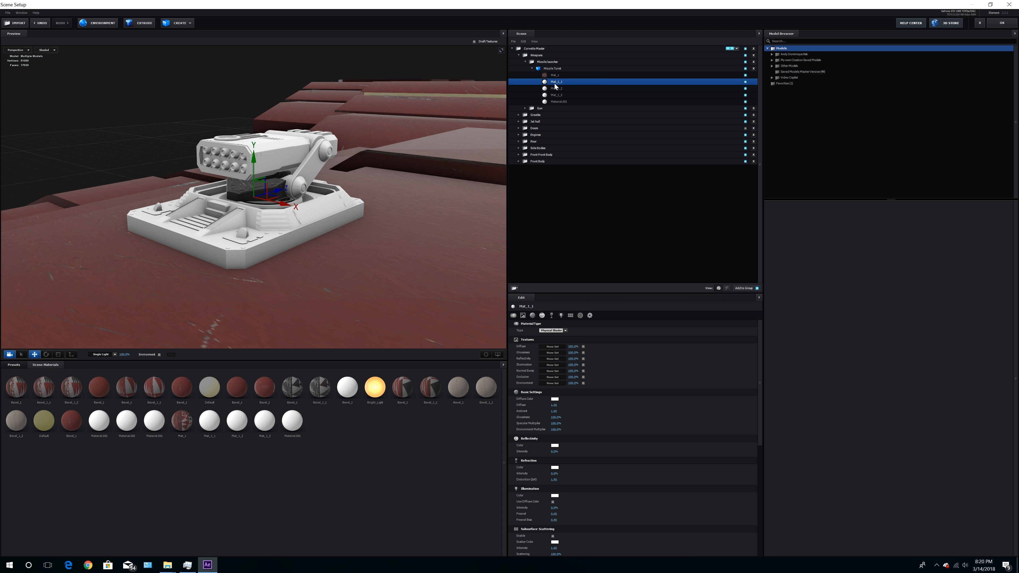
pyautogui.click(562, 89)
pyautogui.click(559, 95)
pyautogui.click(556, 102)
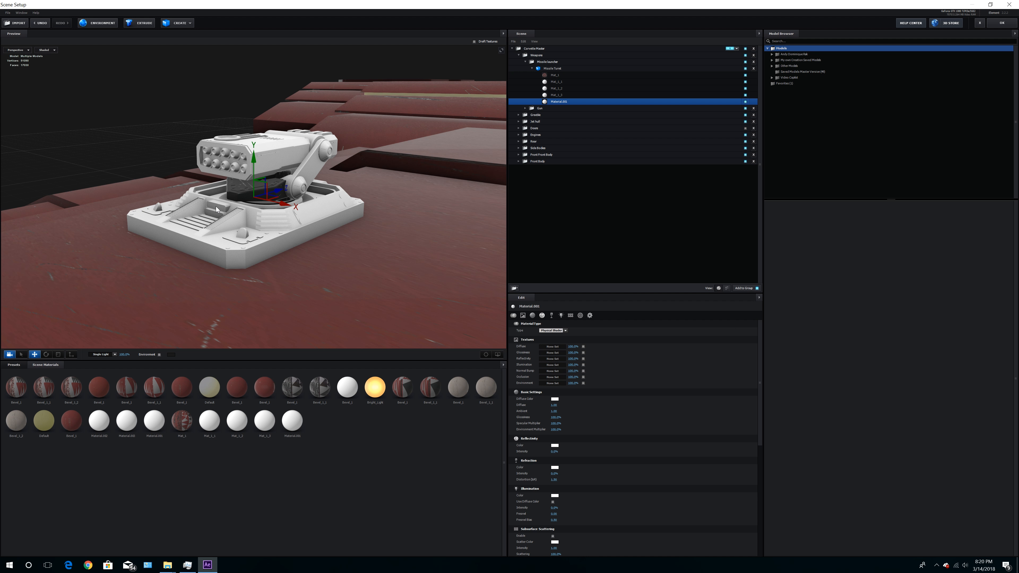
# Apply the Missile Turret's Center_Part_Assembled albedo image as the diffuse texture of its Mat_1_1 material
pyautogui.click(556, 82)
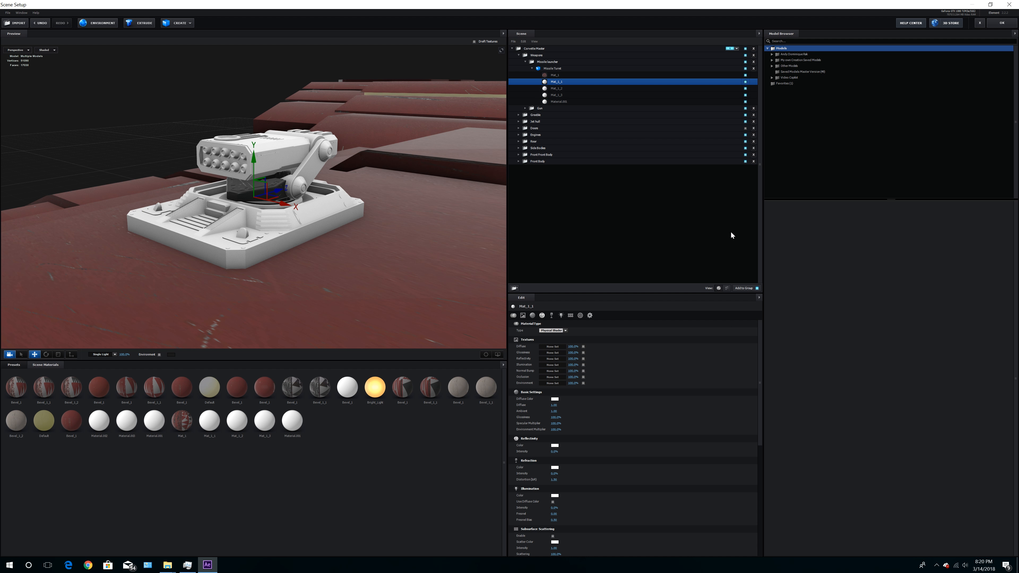
pyautogui.click(552, 347)
pyautogui.click(605, 322)
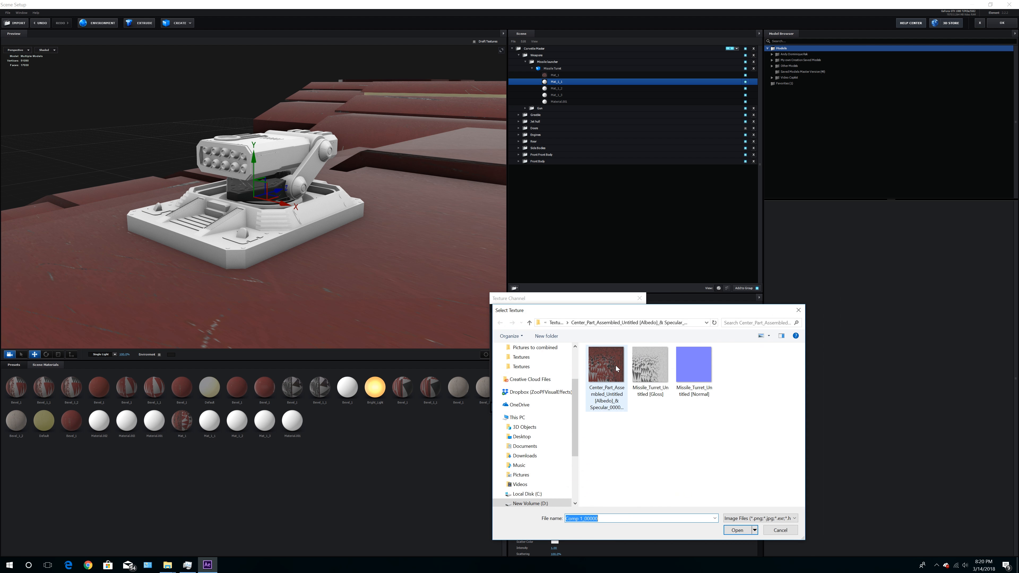
pyautogui.doubleClick(616, 366)
pyautogui.click(625, 408)
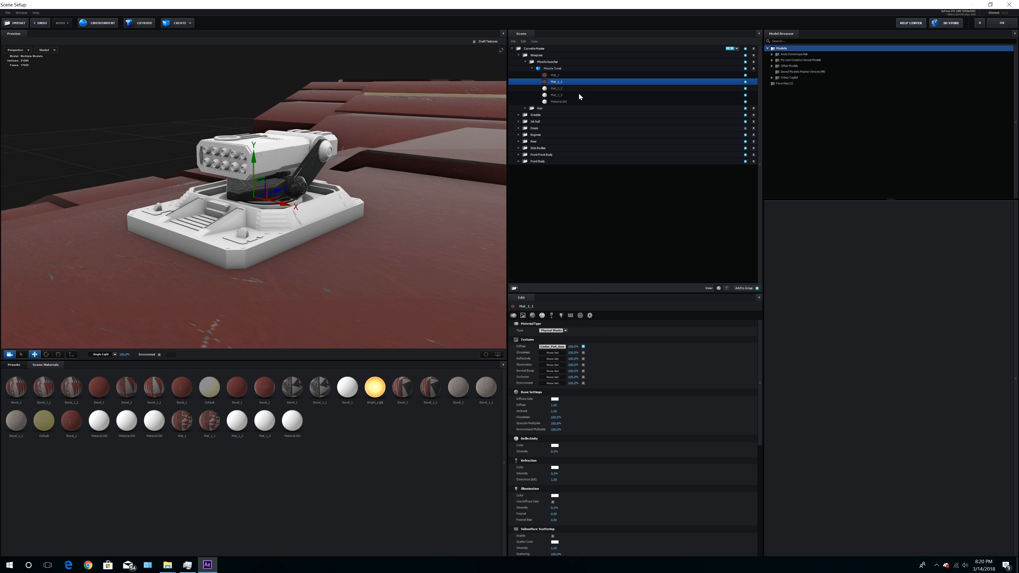
# Apply the same Center_Part_Assembled albedo image as the diffuse texture of the Missile Turret's Mat_1_2 material
pyautogui.click(579, 89)
pyautogui.click(553, 347)
pyautogui.click(578, 322)
pyautogui.doubleClick(606, 366)
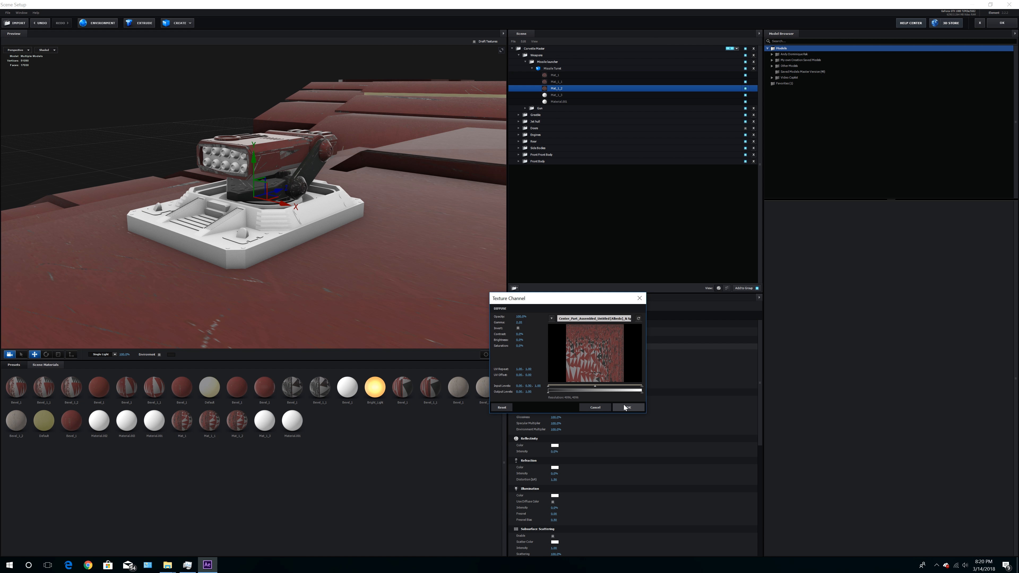
pyautogui.click(625, 407)
# Apply the same Center_Part_Assembled albedo image as the diffuse texture of the Missile Turret's Mat_1_3 material
pyautogui.click(557, 95)
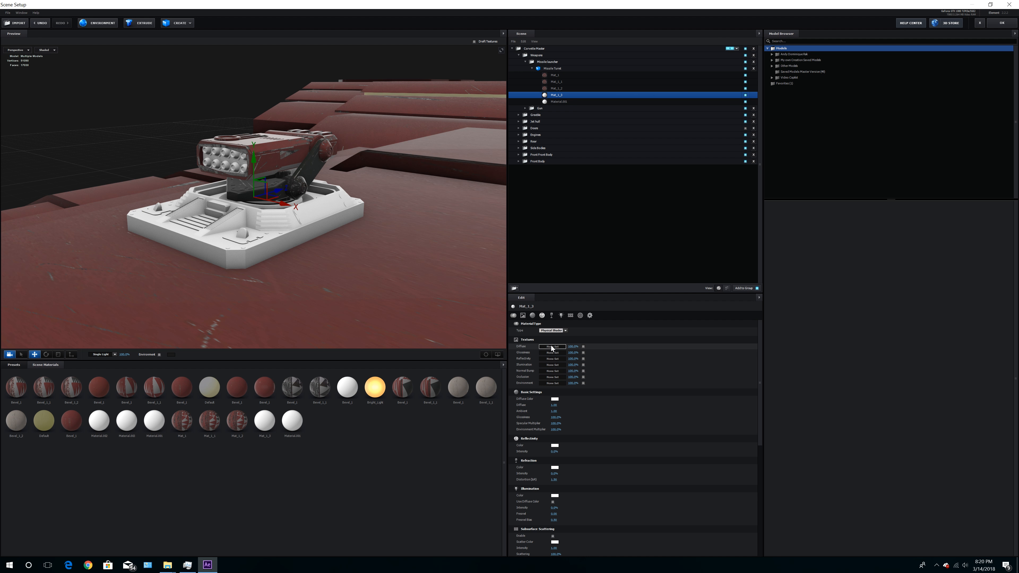
pyautogui.click(552, 347)
pyautogui.click(581, 320)
pyautogui.doubleClick(615, 366)
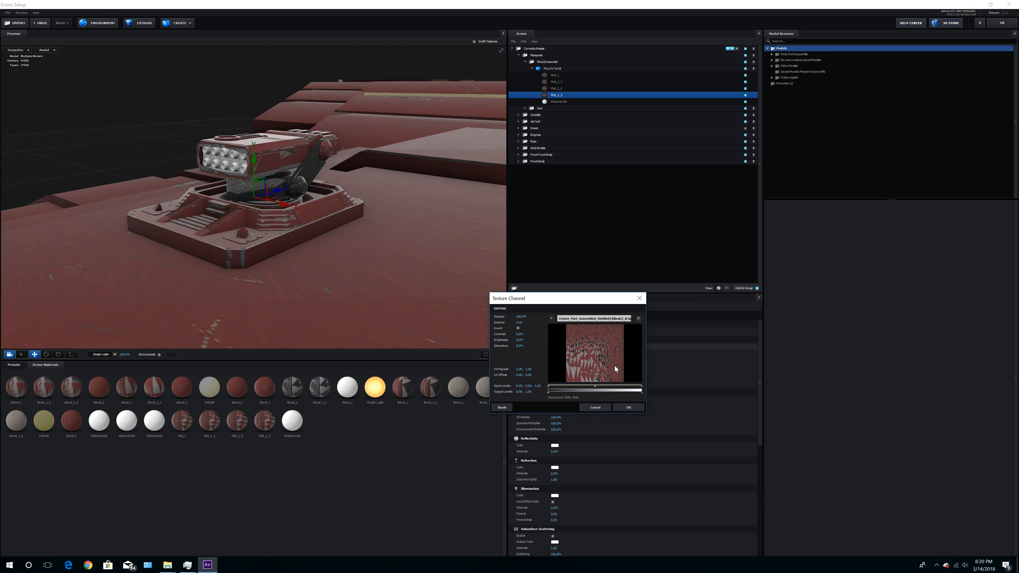
pyautogui.click(622, 405)
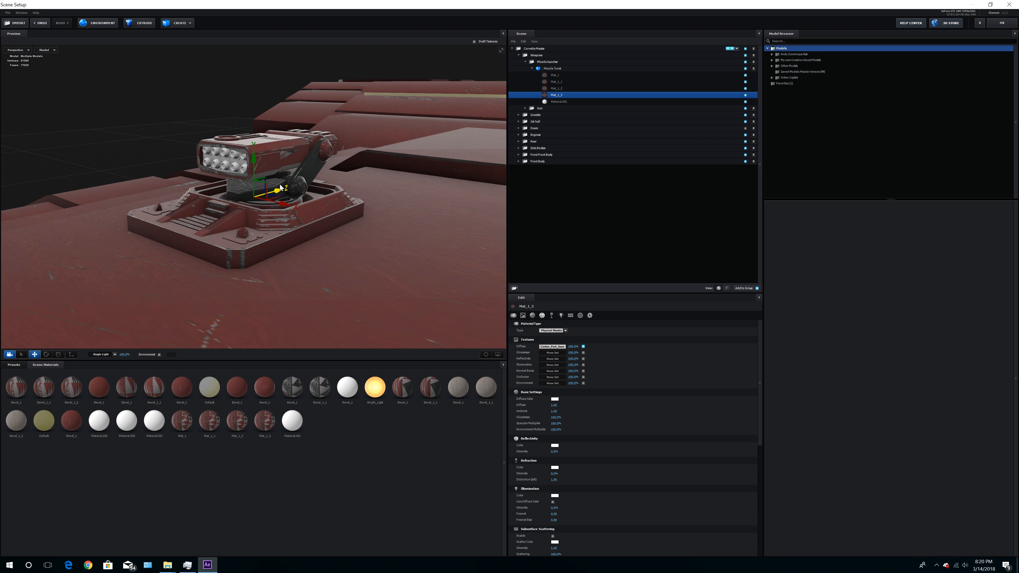
# Apply the Center_Part_Assembled albedo image as the diffuse texture of the Missile Turret's last material, Material.001
pyautogui.click(558, 102)
pyautogui.click(553, 347)
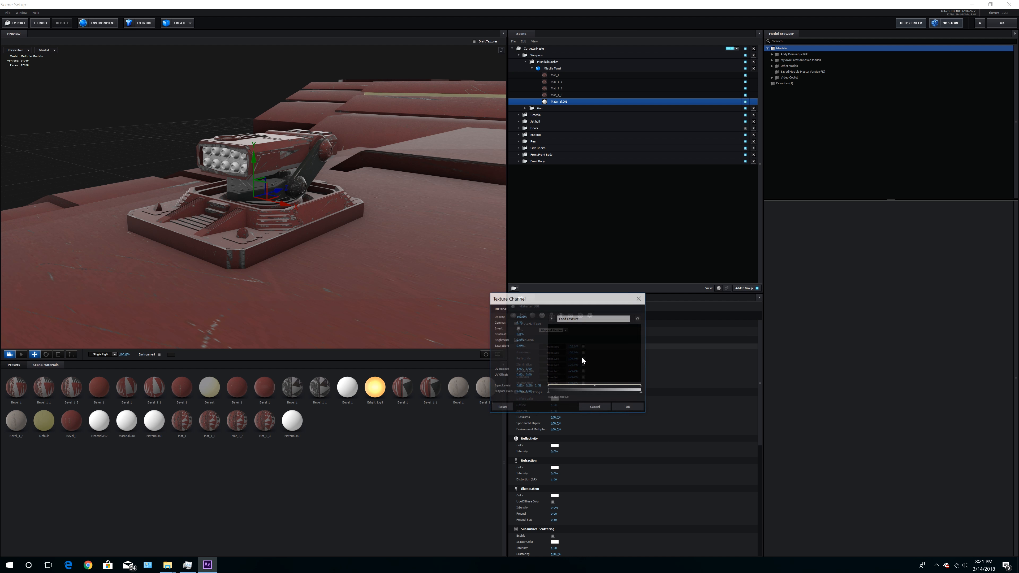
pyautogui.click(579, 320)
pyautogui.doubleClick(542, 325)
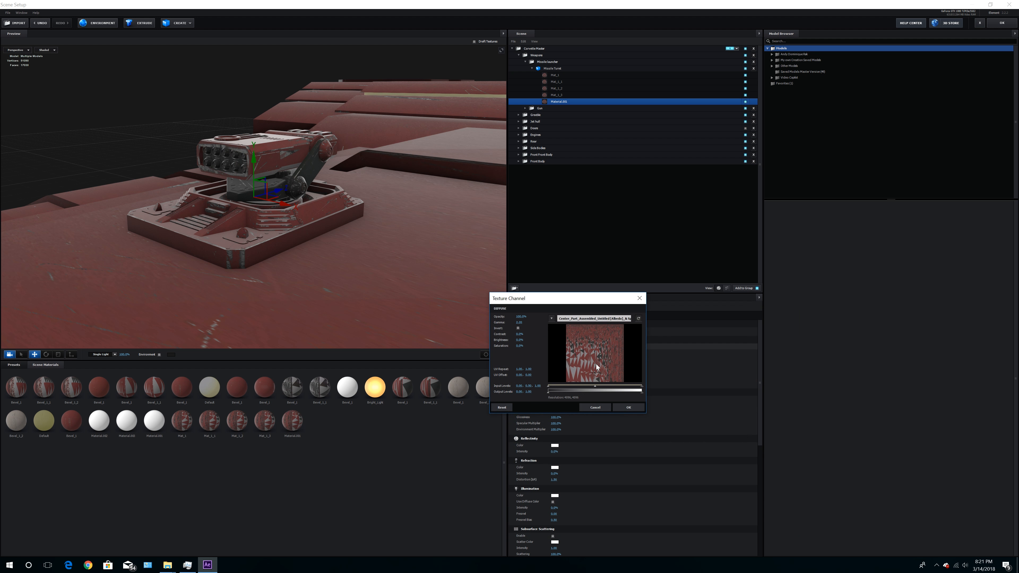
pyautogui.click(629, 407)
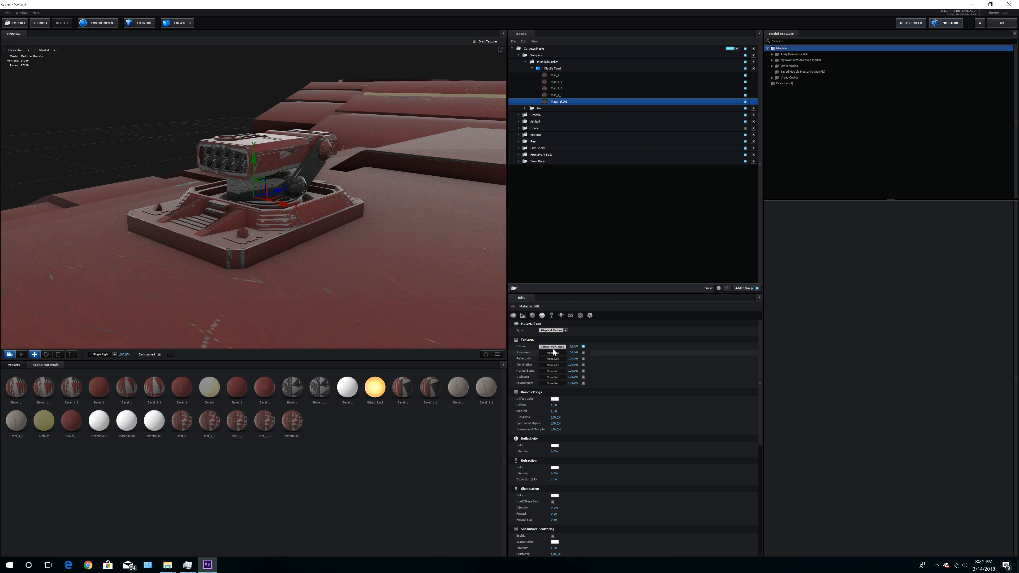
# Load the Missile_Turret_Untitled [Gloss] image into the Glossiness channel of the Missile Turret's last material, Material.001
pyautogui.click(562, 353)
pyautogui.click(582, 325)
pyautogui.click(647, 371)
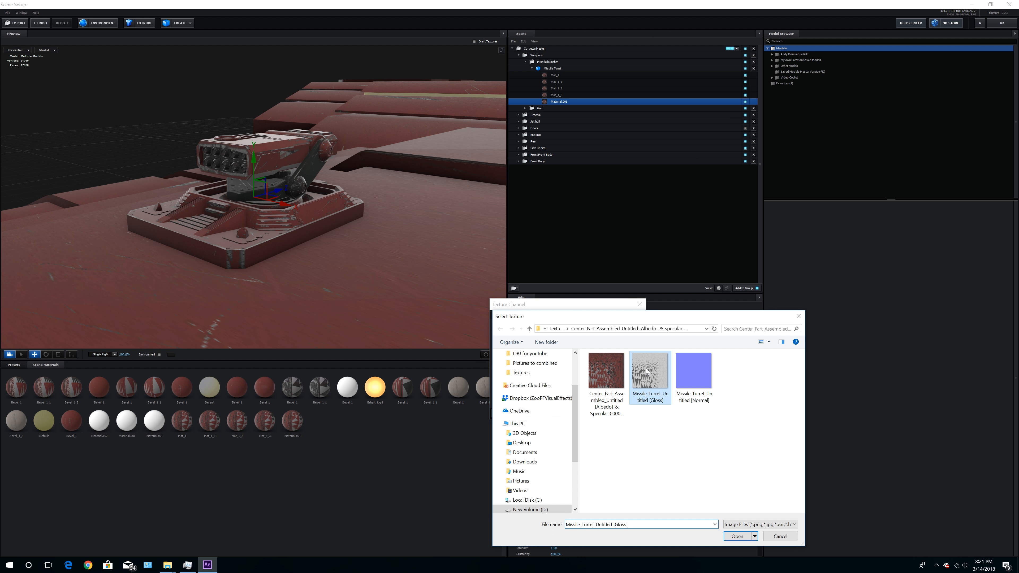
pyautogui.doubleClick(649, 373)
pyautogui.click(632, 413)
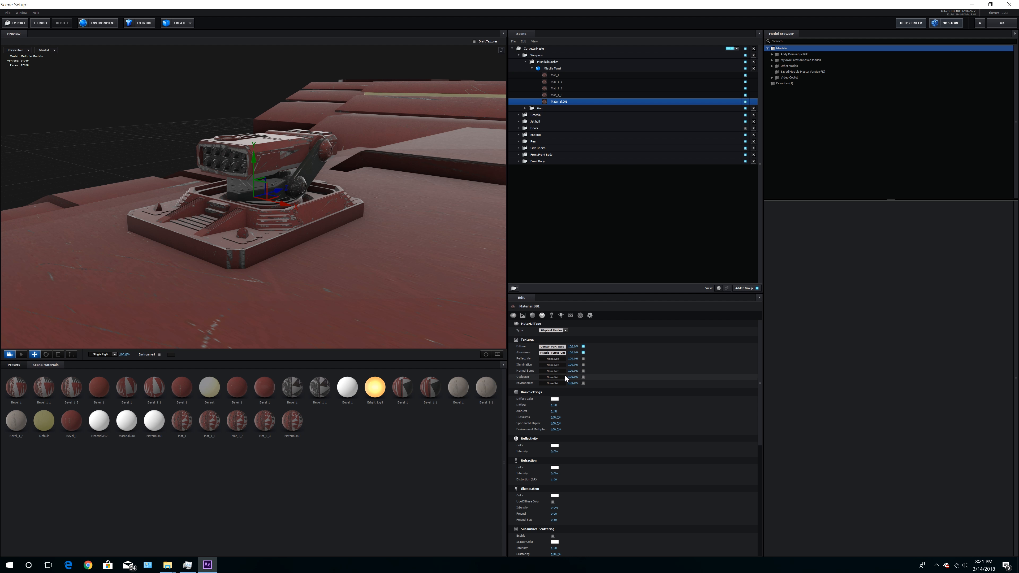
# Load the Missile Turret's normal map into the Normal Bump channel of its last material, Material.001
pyautogui.click(556, 373)
pyautogui.click(584, 343)
pyautogui.doubleClick(683, 388)
pyautogui.click(632, 412)
# Load the Missile_Turret_Untitled [Gloss] image into the Glossiness channel of the Missile Turret's Mat_1_3 material
pyautogui.click(557, 95)
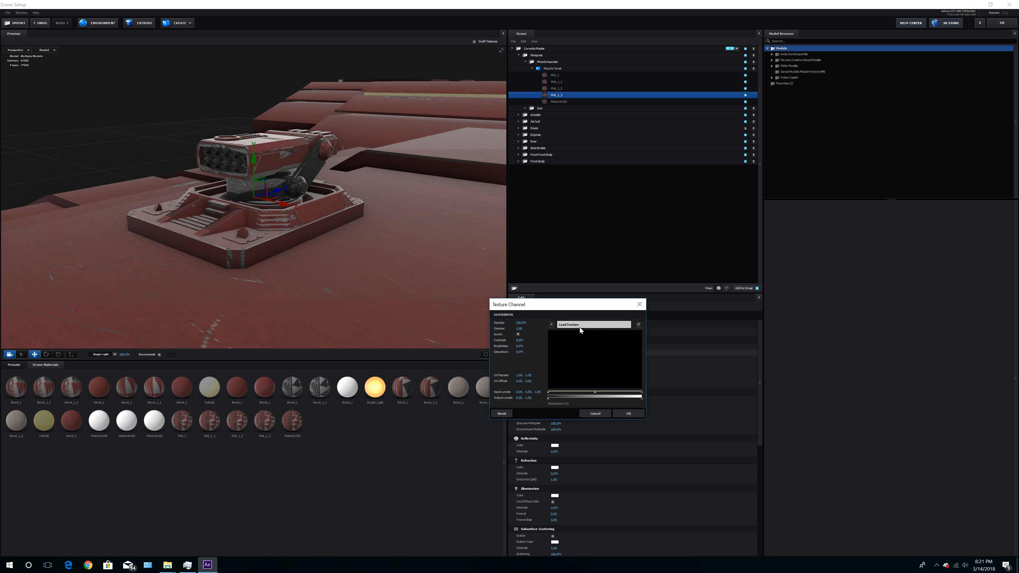
pyautogui.click(553, 353)
pyautogui.click(584, 343)
pyautogui.doubleClick(683, 387)
pyautogui.click(633, 413)
# Load the Missile_Turret_Untitled [Gloss] image into the Glossiness channels of the Missile Turret's Mat_1_2, Mat_1_1 and Mat_1 materials
pyautogui.click(557, 89)
pyautogui.click(556, 418)
pyautogui.click(557, 82)
pyautogui.doubleClick(694, 379)
pyautogui.click(555, 75)
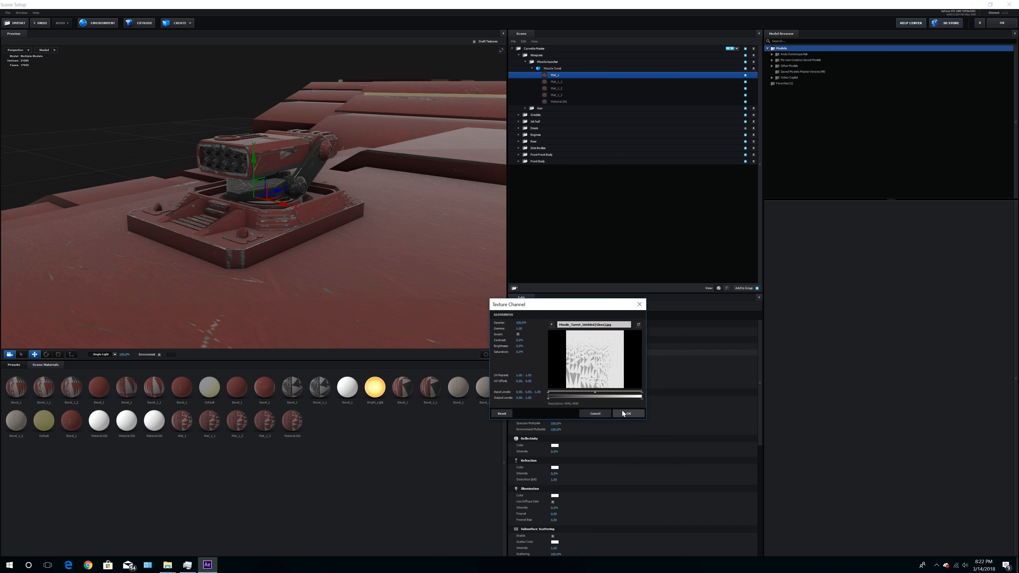
pyautogui.click(633, 412)
# Texture the Canon Part 2 material in the Gun group with the images from the Canon Textures folders
pyautogui.click(532, 69)
pyautogui.click(525, 62)
pyautogui.click(526, 68)
pyautogui.click(558, 82)
pyautogui.click(558, 323)
pyautogui.doubleClick(603, 378)
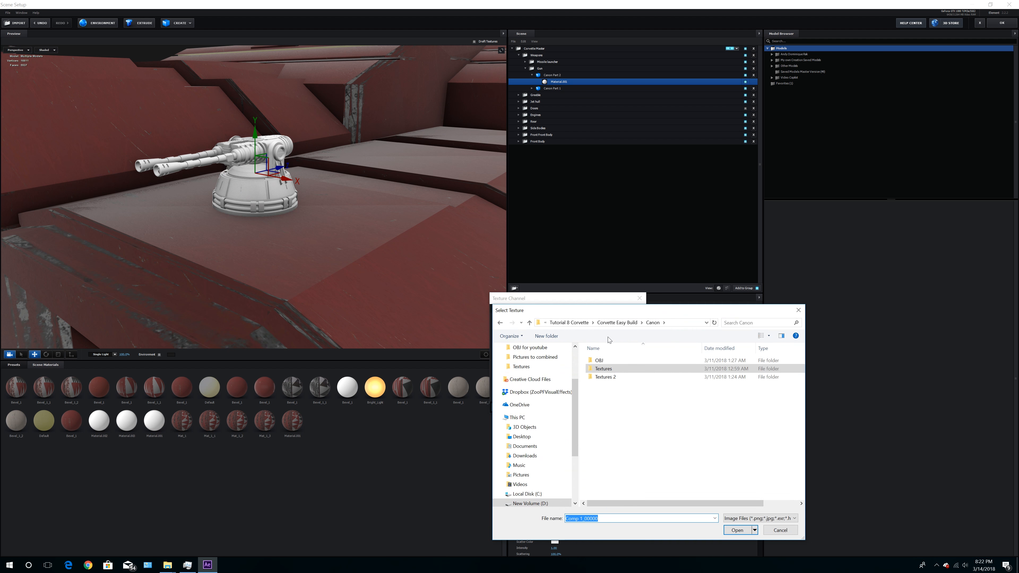
pyautogui.doubleClick(603, 369)
pyautogui.click(628, 432)
# Apply the Canon Center_Part_Assembled albedo image as the diffuse texture of Canon Part 1's first material
pyautogui.click(532, 88)
pyautogui.click(559, 95)
pyautogui.click(556, 347)
pyautogui.click(594, 318)
pyautogui.click(628, 407)
# Apply the Center_Part_Assembled albedo image as the diffuse texture of Canon Part 1's second material
pyautogui.click(559, 102)
pyautogui.click(552, 371)
pyautogui.click(631, 434)
pyautogui.click(556, 346)
pyautogui.click(594, 319)
pyautogui.click(628, 326)
pyautogui.click(628, 408)
# Load the cannon's normal and gloss images into the Normal Bump and Glossiness channels of Canon Part 1's second material
pyautogui.click(553, 371)
pyautogui.click(598, 343)
pyautogui.click(630, 432)
pyautogui.click(553, 352)
pyautogui.click(580, 325)
pyautogui.click(628, 414)
# Inspect the textured ship from several angles, then examine the gun turret on the side body up close
pyautogui.moveTo(362, 225)
pyautogui.mouseDown()
pyautogui.moveTo(381, 245)
pyautogui.moveTo(400, 236)
pyautogui.moveTo(344, 224)
pyautogui.moveTo(356, 228)
pyautogui.mouseUp()
pyautogui.scroll(-5, 353, 219)
pyautogui.moveTo(361, 221); pyautogui.dragTo(449, 207, button='middle')
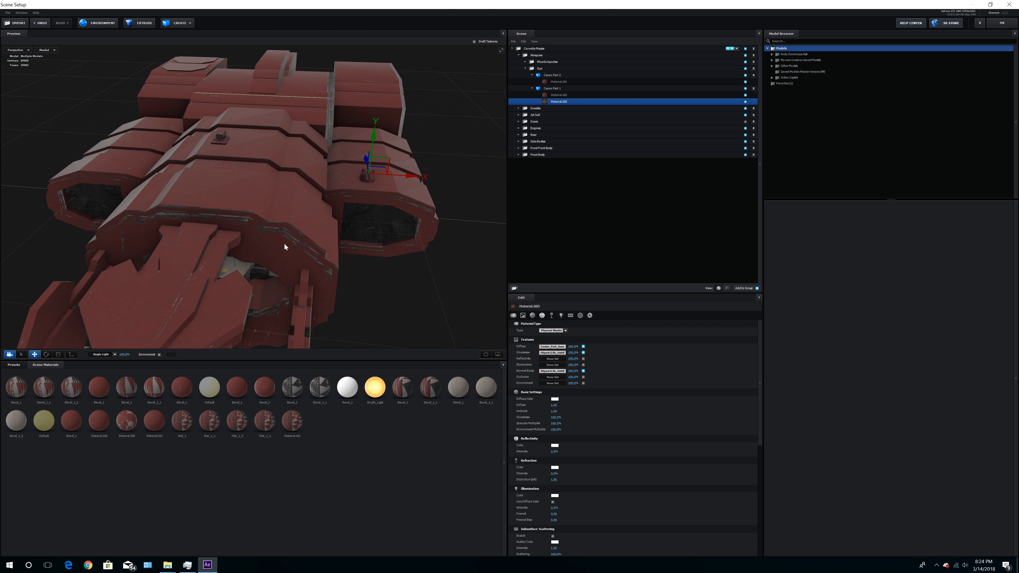
pyautogui.scroll(-2, 284, 243)
pyautogui.scroll(-2, 285, 239)
pyautogui.moveTo(285, 239); pyautogui.dragTo(349, 250)
pyautogui.scroll(-3, 281, 233)
pyautogui.scroll(4, 350, 249)
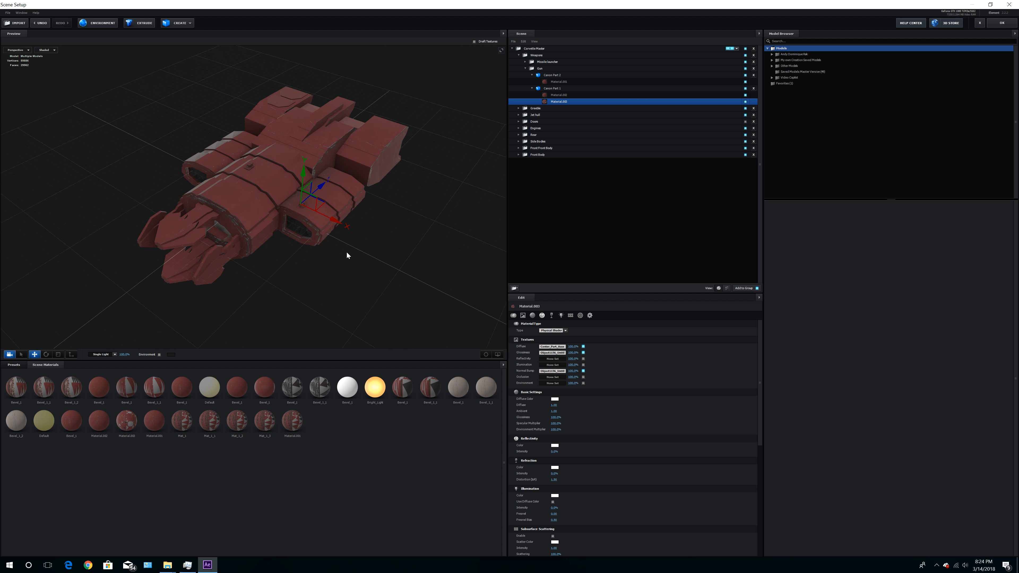
pyautogui.moveTo(290, 254); pyautogui.dragTo(274, 261, button='middle')
pyautogui.scroll(4, 281, 263)
pyautogui.moveTo(297, 270)
pyautogui.mouseDown()
pyautogui.moveTo(304, 258)
pyautogui.moveTo(294, 251)
pyautogui.moveTo(313, 246)
pyautogui.moveTo(301, 252)
pyautogui.mouseUp()
pyautogui.scroll(6, 301, 250)
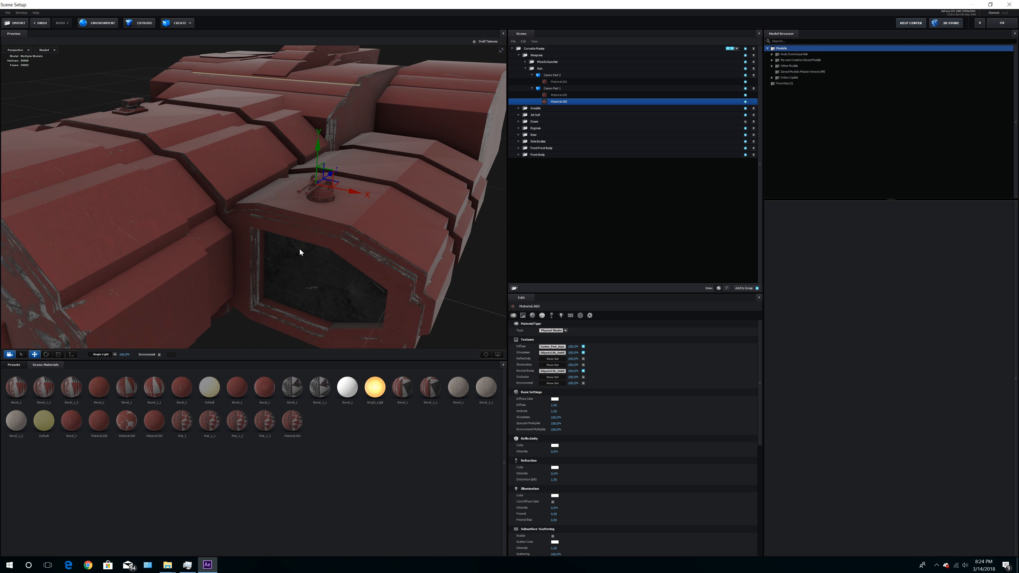
pyautogui.moveTo(365, 240); pyautogui.dragTo(262, 256, button='middle')
pyautogui.scroll(4, 296, 241)
pyautogui.scroll(3, 296, 242)
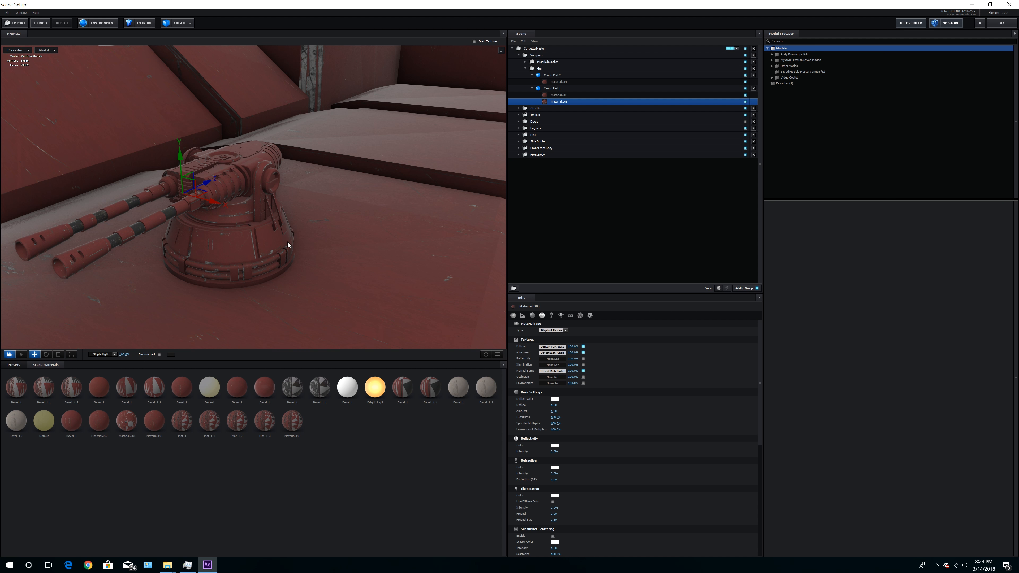
# Browse the Canon folder's Textures and Textures 2 subfolders from the diffuse channel of Canon Part 1's second material, keeping the current image
pyautogui.click(552, 347)
pyautogui.click(577, 319)
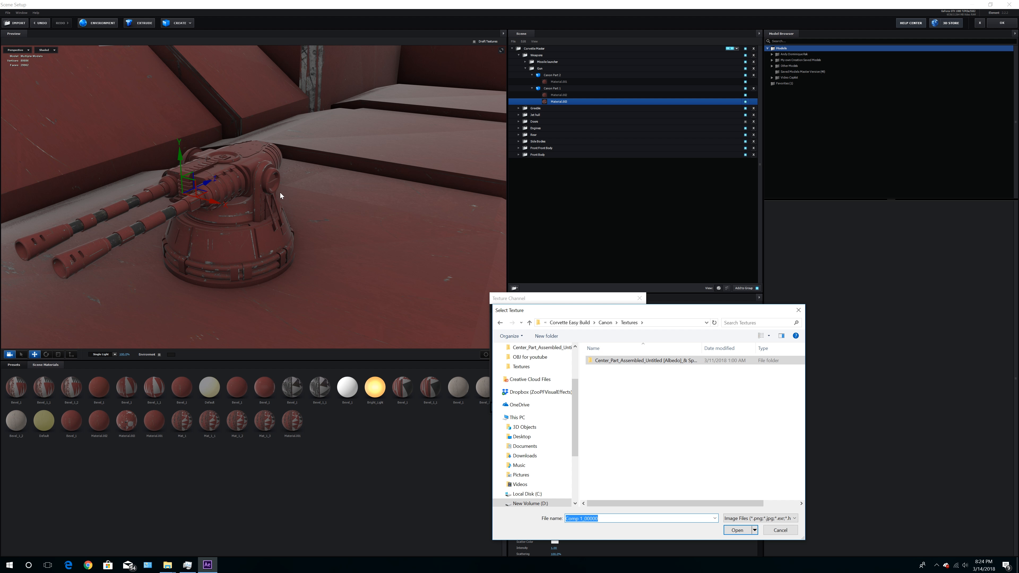
pyautogui.click(605, 323)
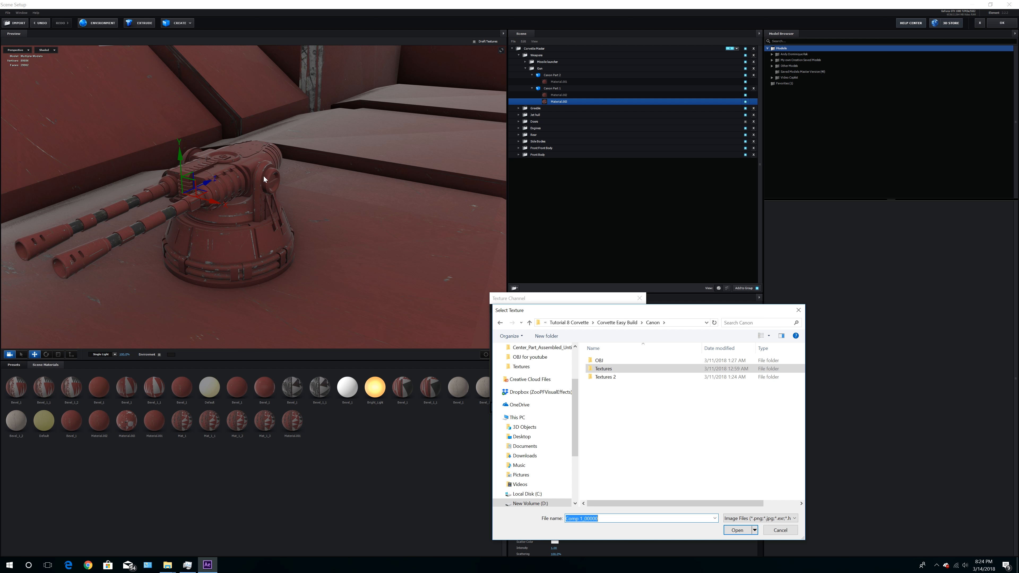
pyautogui.doubleClick(605, 377)
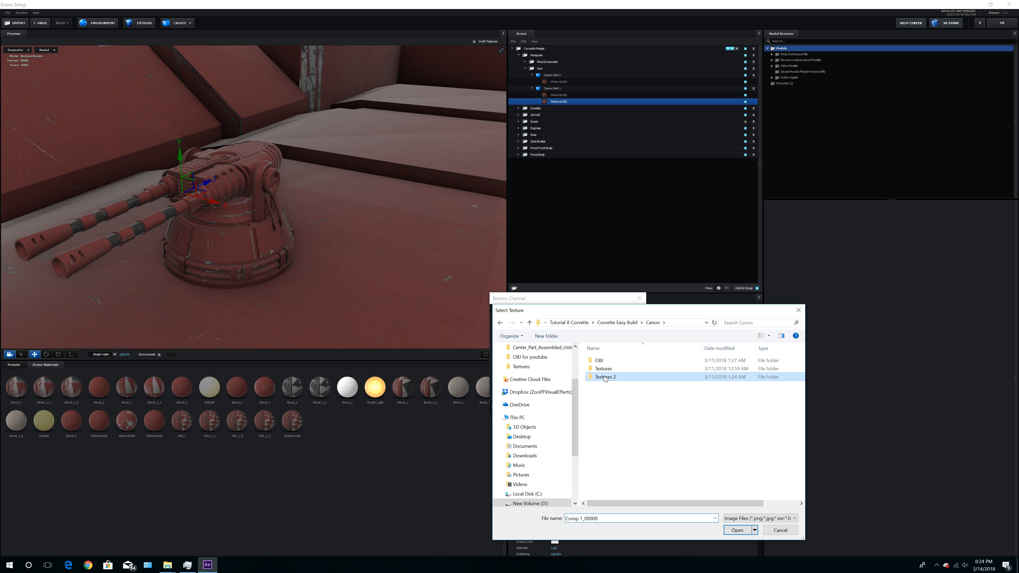
pyautogui.click(501, 322)
pyautogui.click(797, 310)
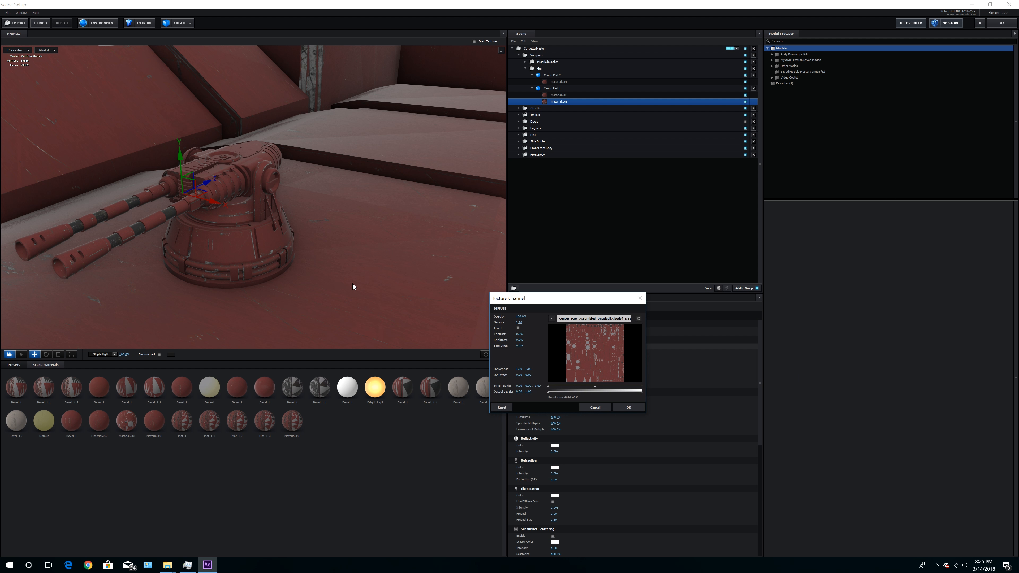
pyautogui.click(633, 409)
# Accept the Element scene setup and view the finished Corvette in the composition
pyautogui.scroll(-5, 319, 262)
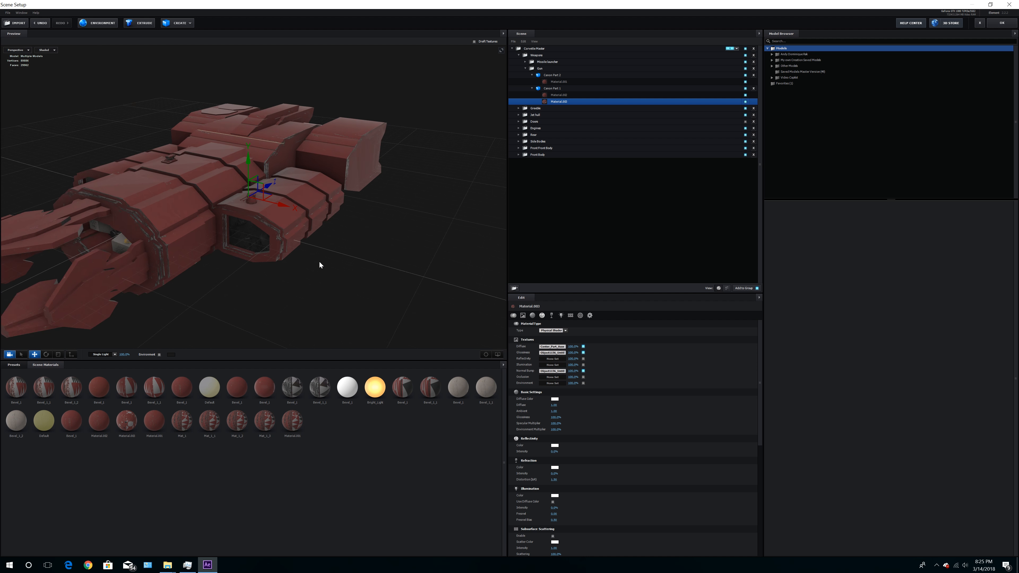
pyautogui.scroll(-1, 319, 261)
pyautogui.moveTo(320, 262); pyautogui.dragTo(392, 266, button='middle')
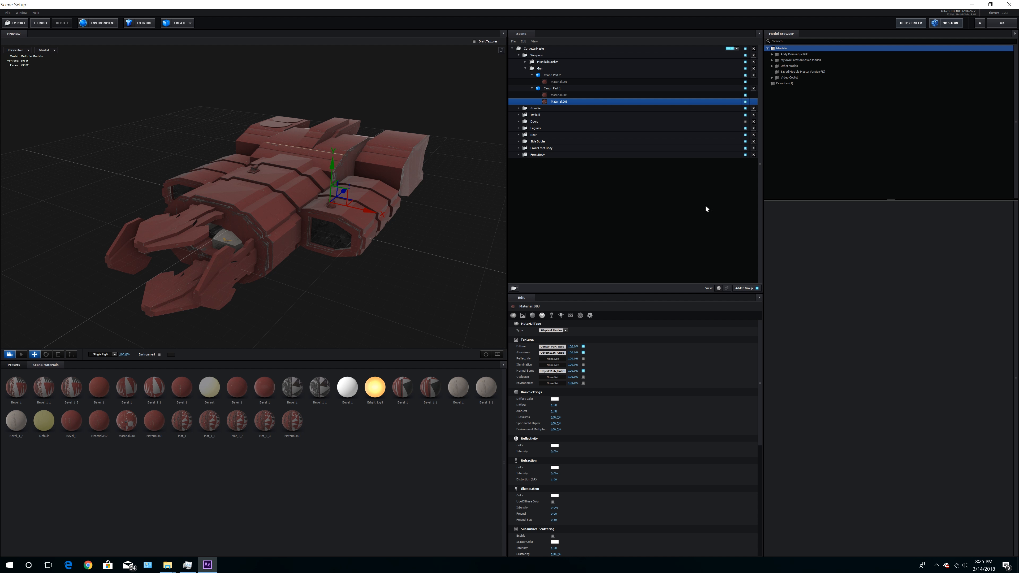
pyautogui.click(1002, 23)
pyautogui.moveTo(540, 304); pyautogui.dragTo(595, 292)
# Split the composition viewer into two horizontal views, with one showing the Top view beside the Active Camera
pyautogui.click(369, 420)
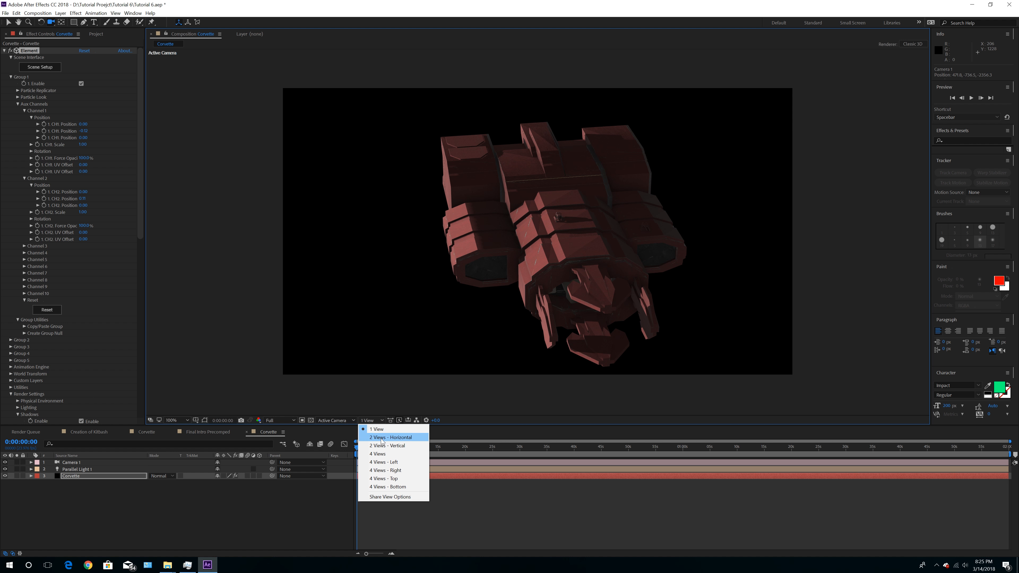
pyautogui.click(375, 440)
pyautogui.click(336, 421)
pyautogui.click(280, 420)
pyautogui.click(336, 421)
pyautogui.click(389, 288)
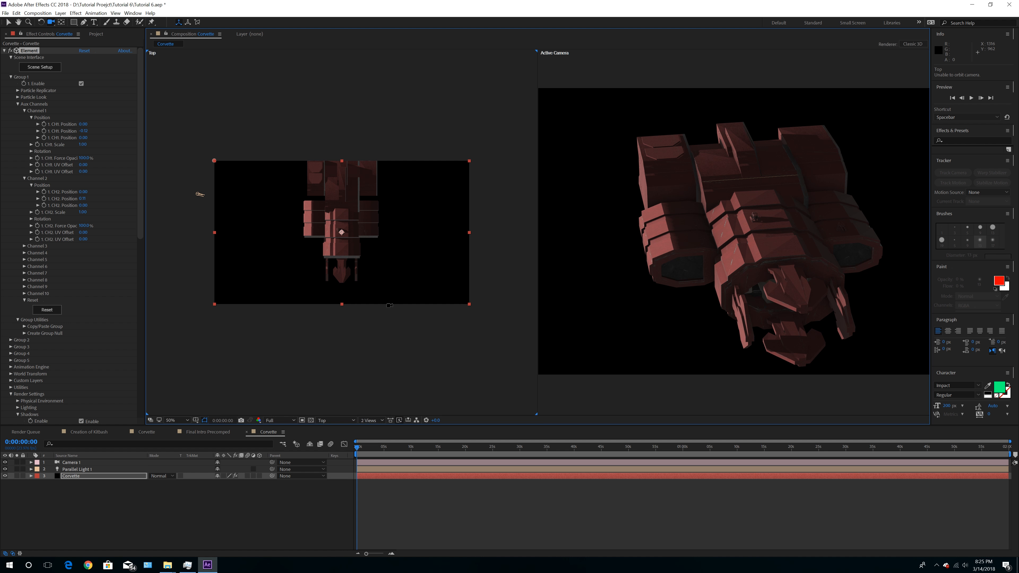
pyautogui.click(325, 421)
pyautogui.click(330, 466)
# Move Parallel Light 1 in the Top view to just in front of the ship's nose, then restore the single Active Camera view
pyautogui.press('v')
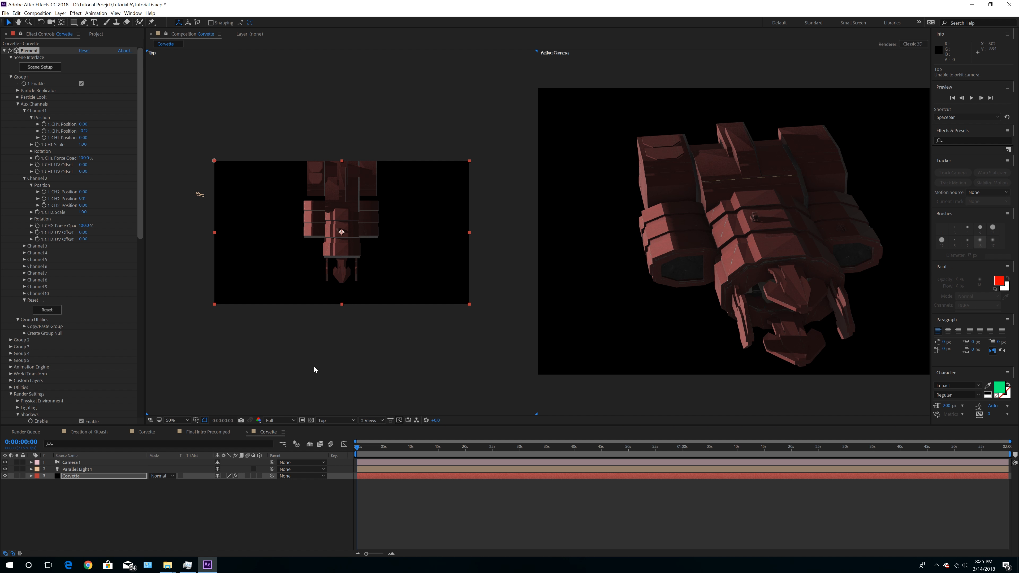
pyautogui.click(111, 470)
pyautogui.moveTo(196, 195)
pyautogui.mouseDown()
pyautogui.moveTo(209, 244)
pyautogui.moveTo(316, 309)
pyautogui.moveTo(373, 320)
pyautogui.moveTo(280, 308)
pyautogui.moveTo(405, 296)
pyautogui.moveTo(464, 216)
pyautogui.moveTo(305, 286)
pyautogui.moveTo(289, 139)
pyautogui.moveTo(326, 113)
pyautogui.moveTo(279, 302)
pyautogui.moveTo(343, 321)
pyautogui.moveTo(367, 313)
pyautogui.moveTo(348, 312)
pyautogui.moveTo(359, 307)
pyautogui.moveTo(364, 318)
pyautogui.mouseUp()
pyautogui.click(372, 420)
pyautogui.click(375, 429)
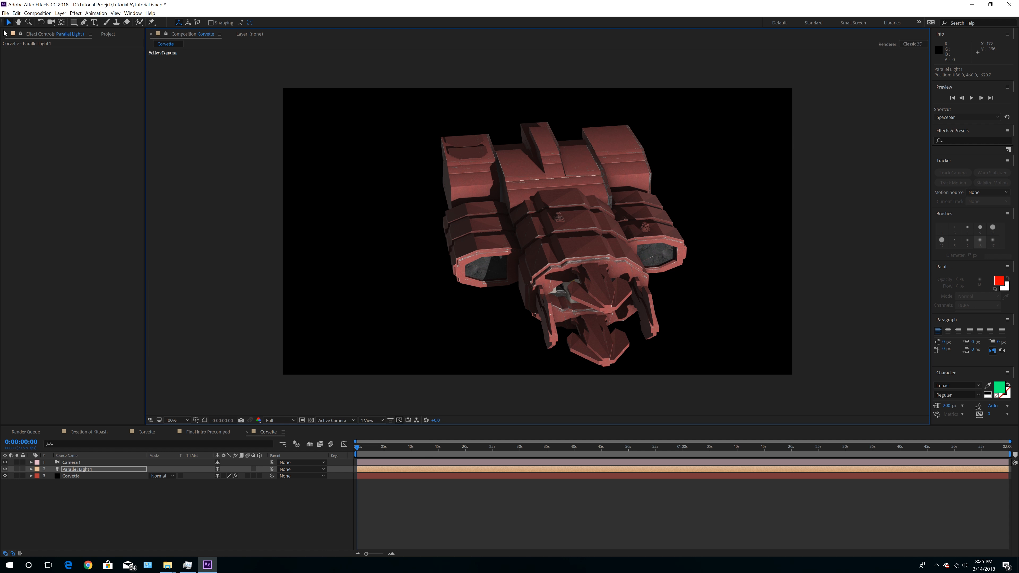
# Move the camera through the ship's open front doors to examine the textured and lit interior
pyautogui.click(51, 22)
pyautogui.moveTo(555, 257); pyautogui.dragTo(587, 230)
pyautogui.moveTo(587, 231); pyautogui.dragTo(564, 28, button='right')
pyautogui.moveTo(563, 158); pyautogui.dragTo(561, 63, button='right')
pyautogui.moveTo(567, 299); pyautogui.dragTo(504, 254, button='middle')
pyautogui.moveTo(520, 267); pyautogui.dragTo(494, 253)
pyautogui.moveTo(491, 241); pyautogui.dragTo(477, 100, button='right')
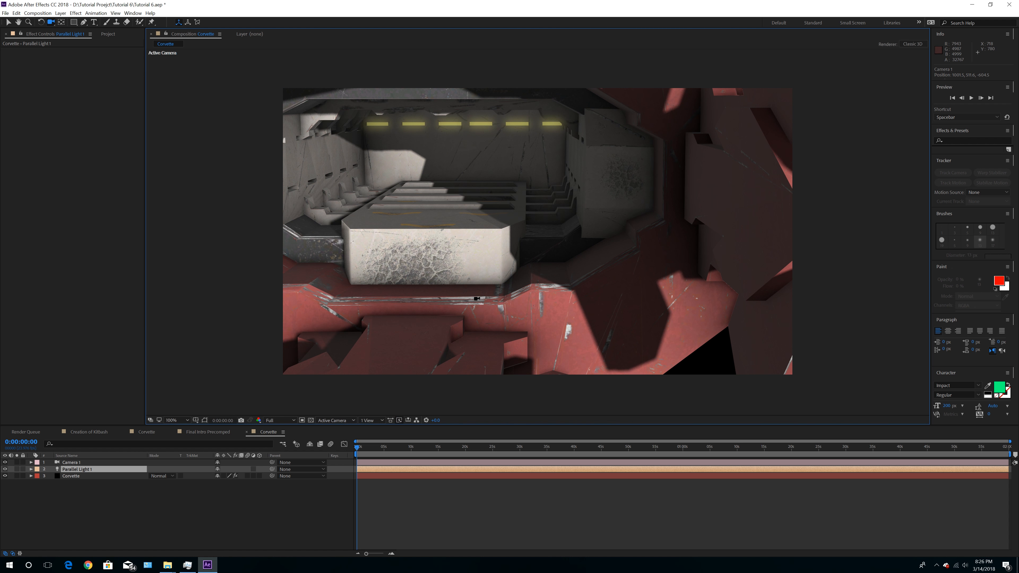
pyautogui.moveTo(473, 317); pyautogui.dragTo(470, 250, button='right')
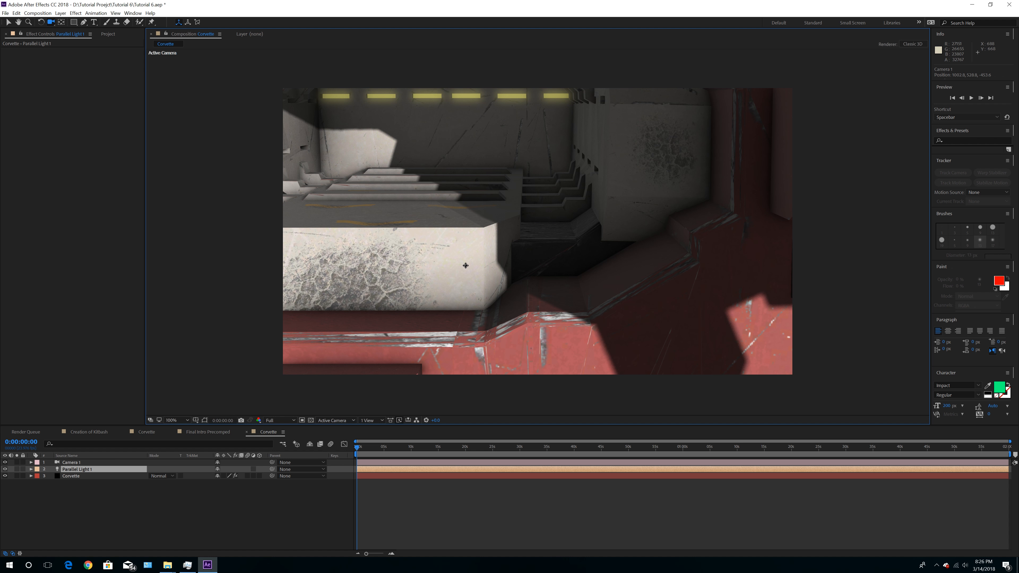
pyautogui.moveTo(466, 266); pyautogui.dragTo(507, 258, button='middle')
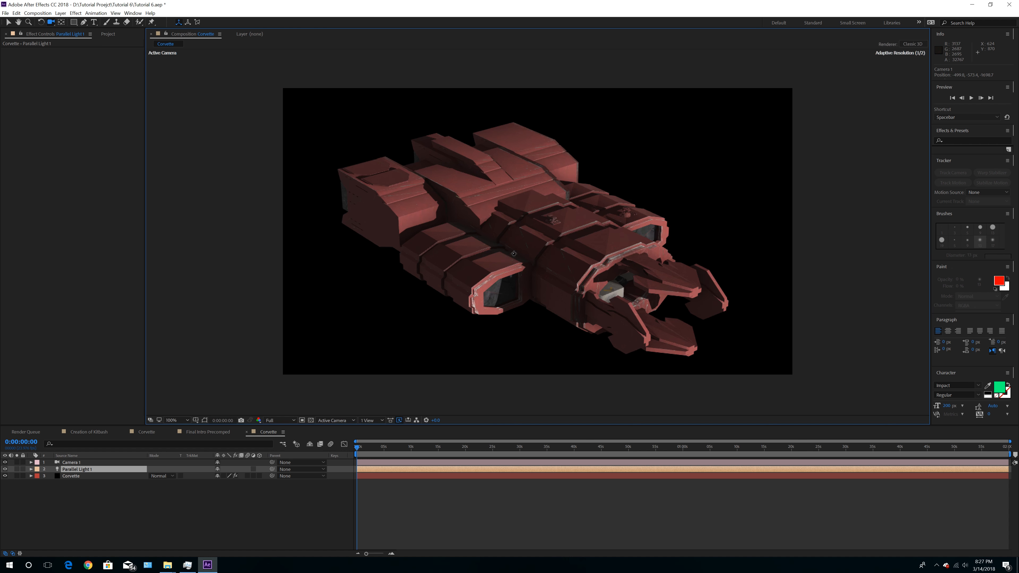
# Orbit the camera around the whole Corvette to review its front, sides and top
pyautogui.moveTo(576, 243); pyautogui.dragTo(535, 252)
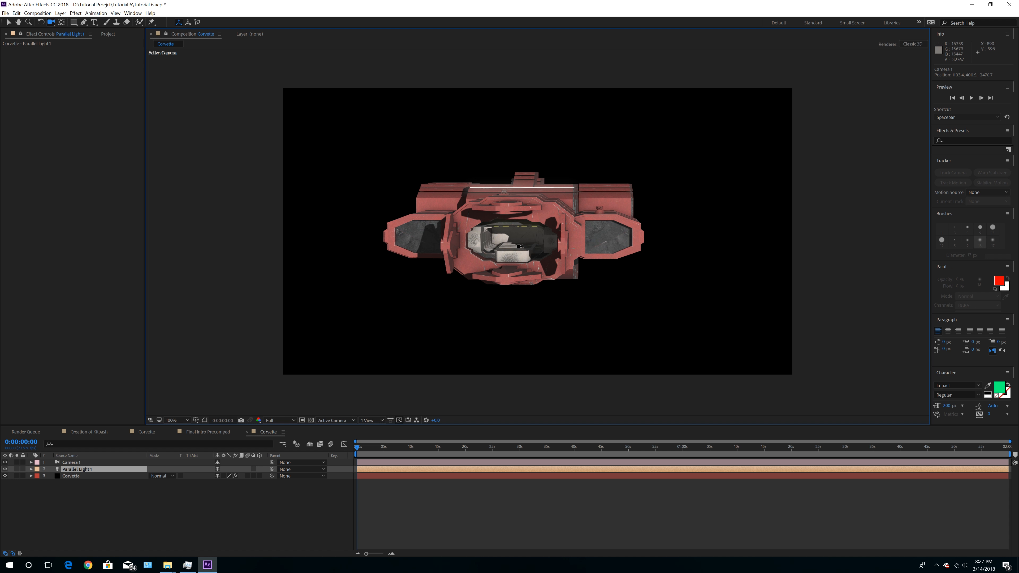
pyautogui.moveTo(604, 180); pyautogui.dragTo(591, 227)
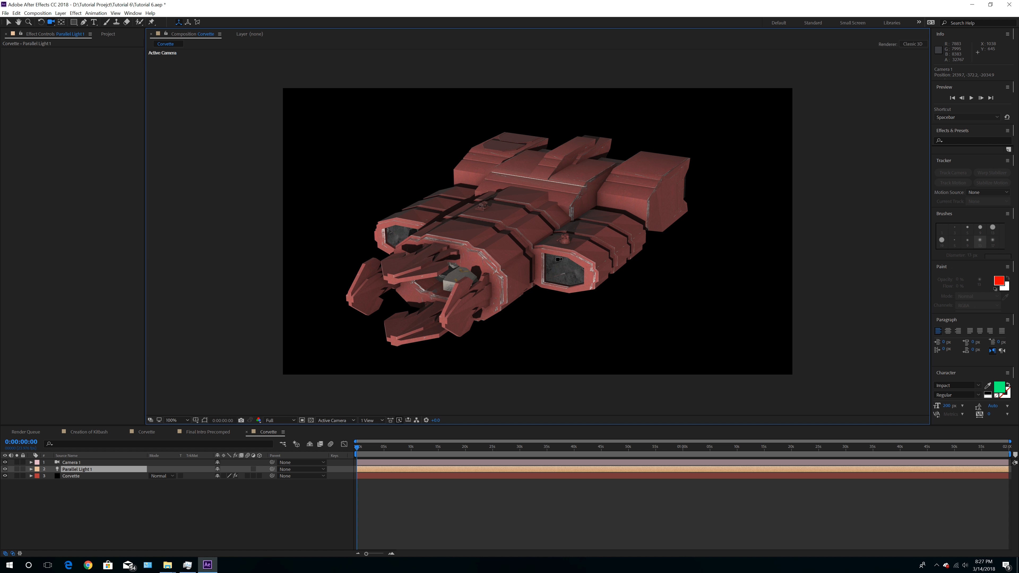
pyautogui.moveTo(589, 253)
pyautogui.mouseDown()
pyautogui.moveTo(470, 262)
pyautogui.moveTo(579, 264)
pyautogui.mouseUp()
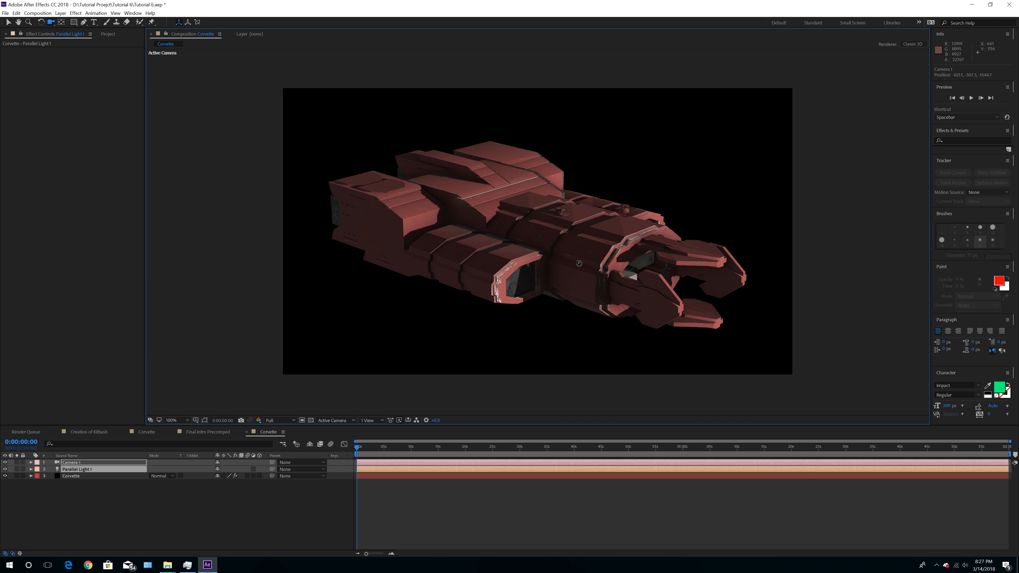
pyautogui.moveTo(579, 263); pyautogui.dragTo(524, 246)
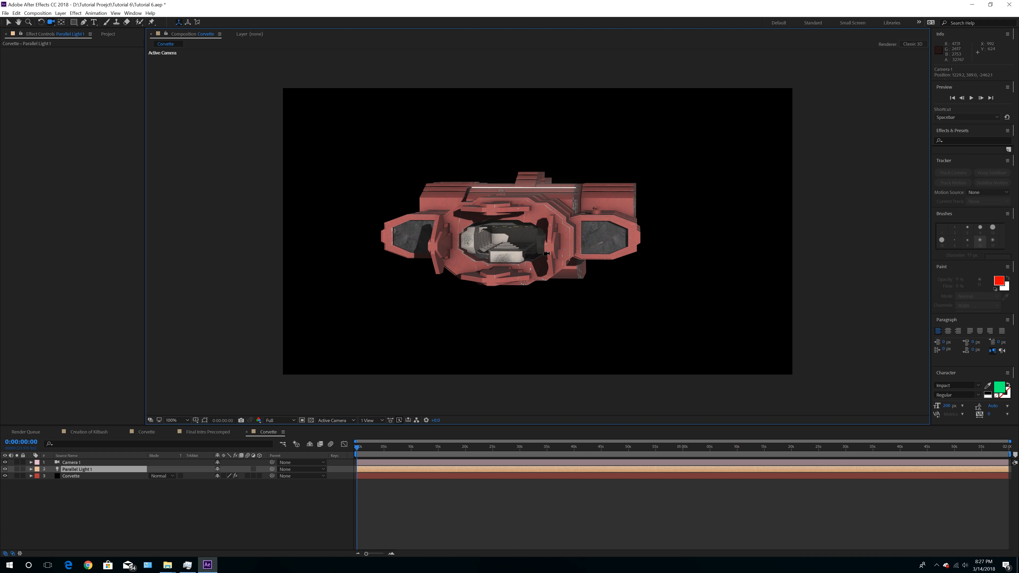
pyautogui.moveTo(567, 239); pyautogui.dragTo(546, 249)
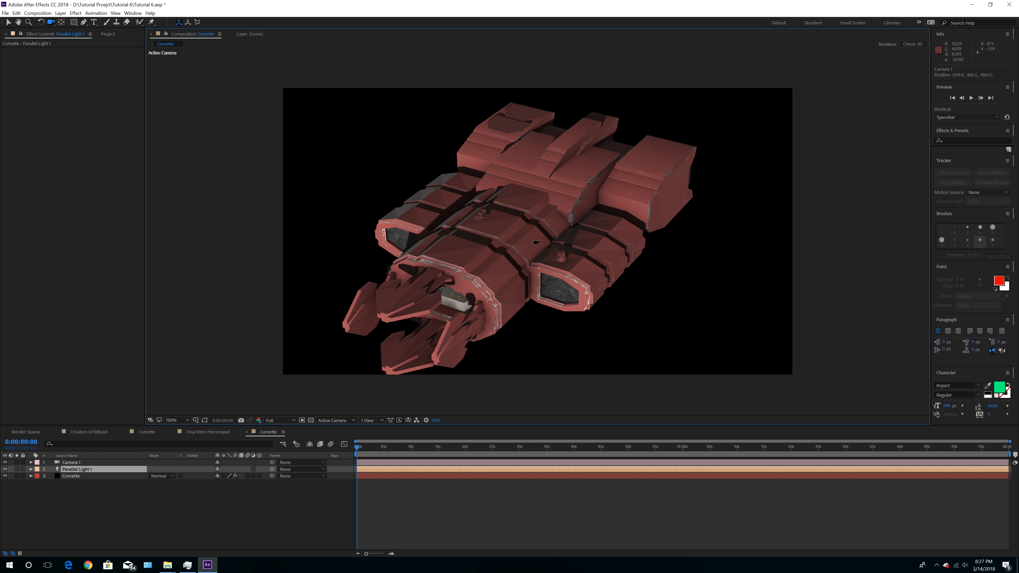
pyautogui.moveTo(500, 256); pyautogui.dragTo(531, 225)
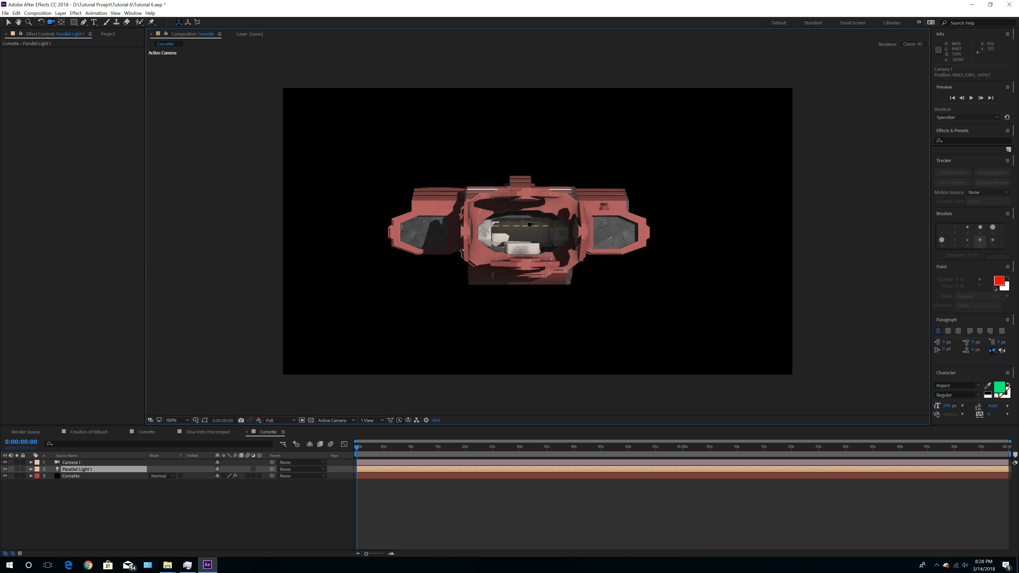
pyautogui.moveTo(553, 242); pyautogui.dragTo(572, 255)
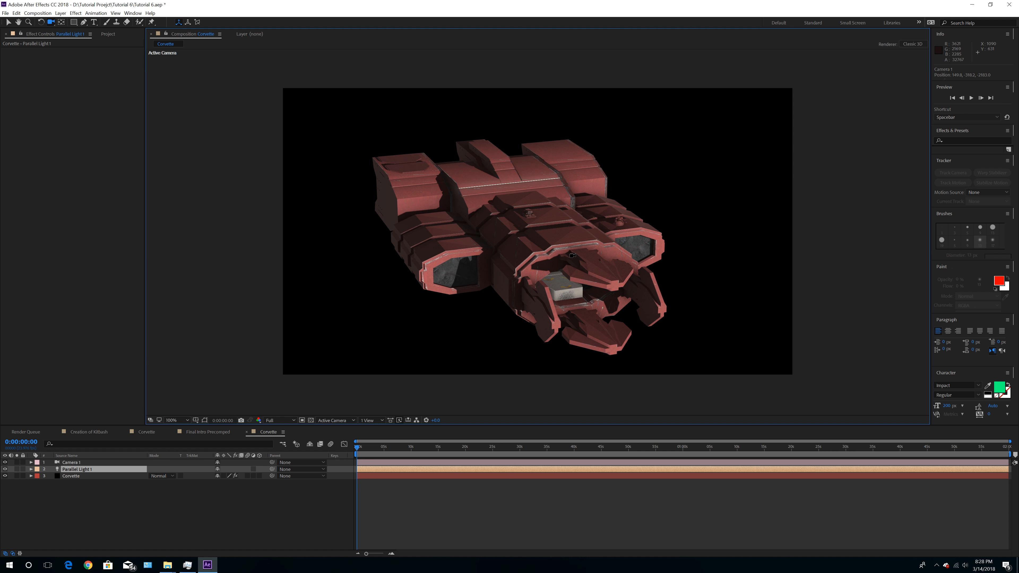